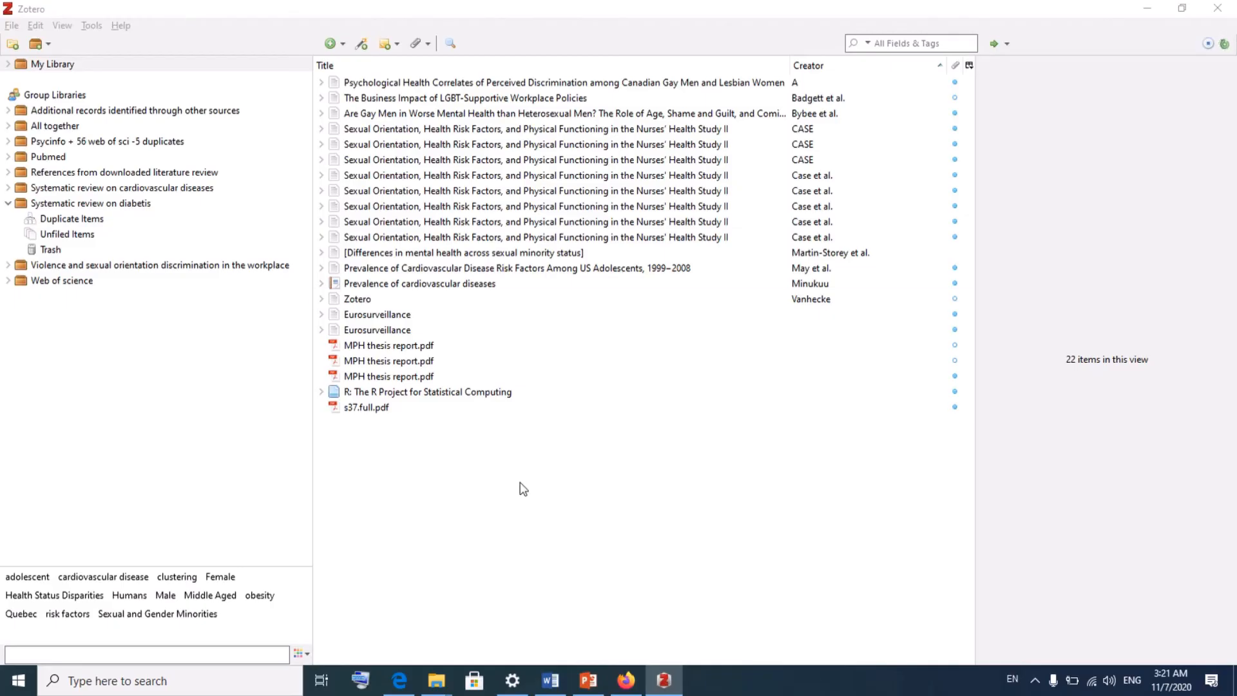
- Bring up the French Zotero groups guide in Firefox, then start a new blank tab
click(625, 682)
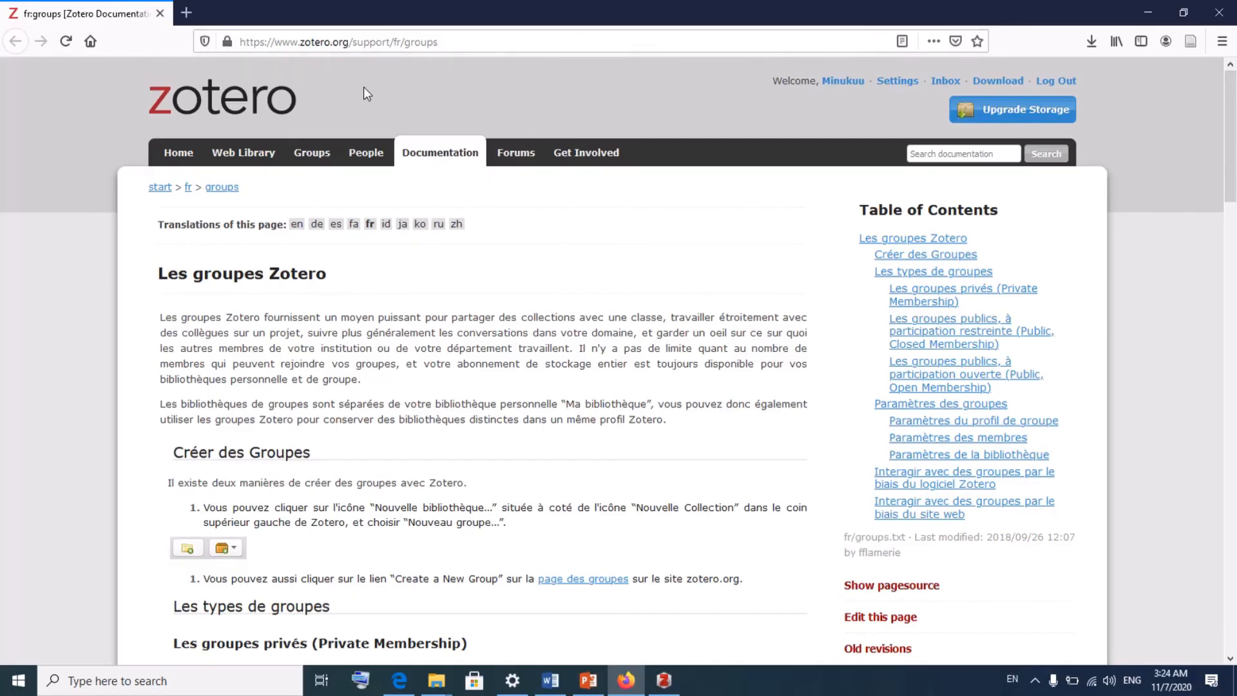
click(189, 12)
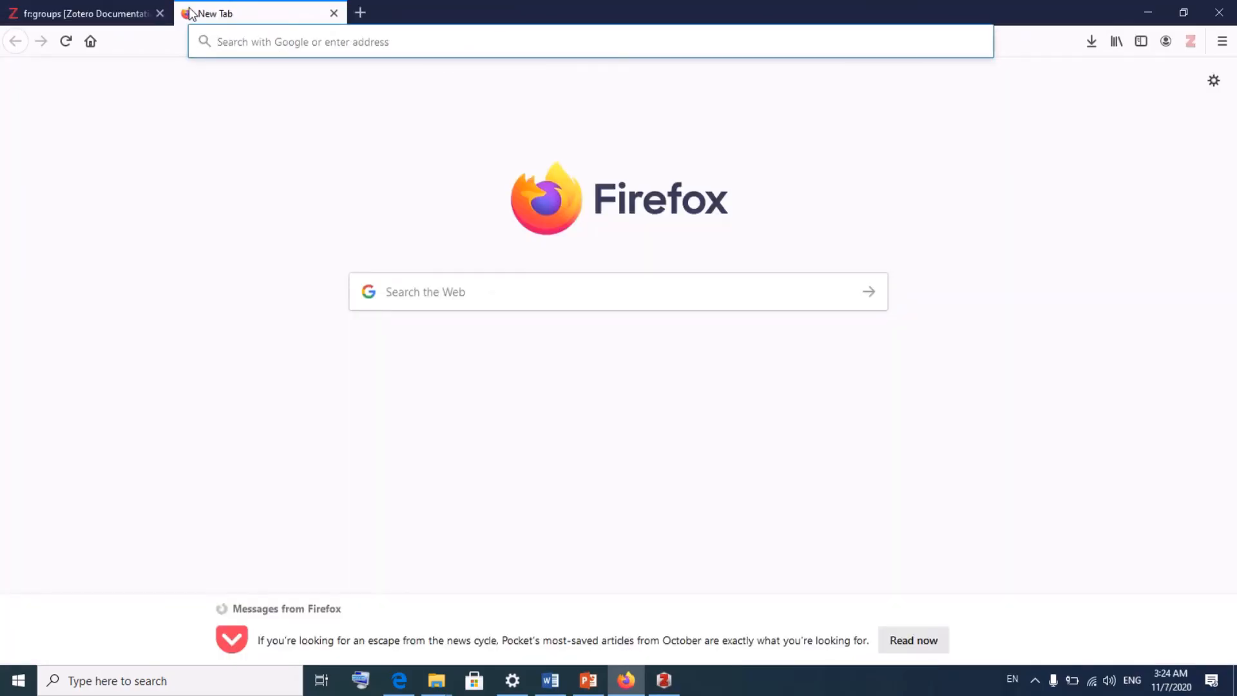
text(wwww)
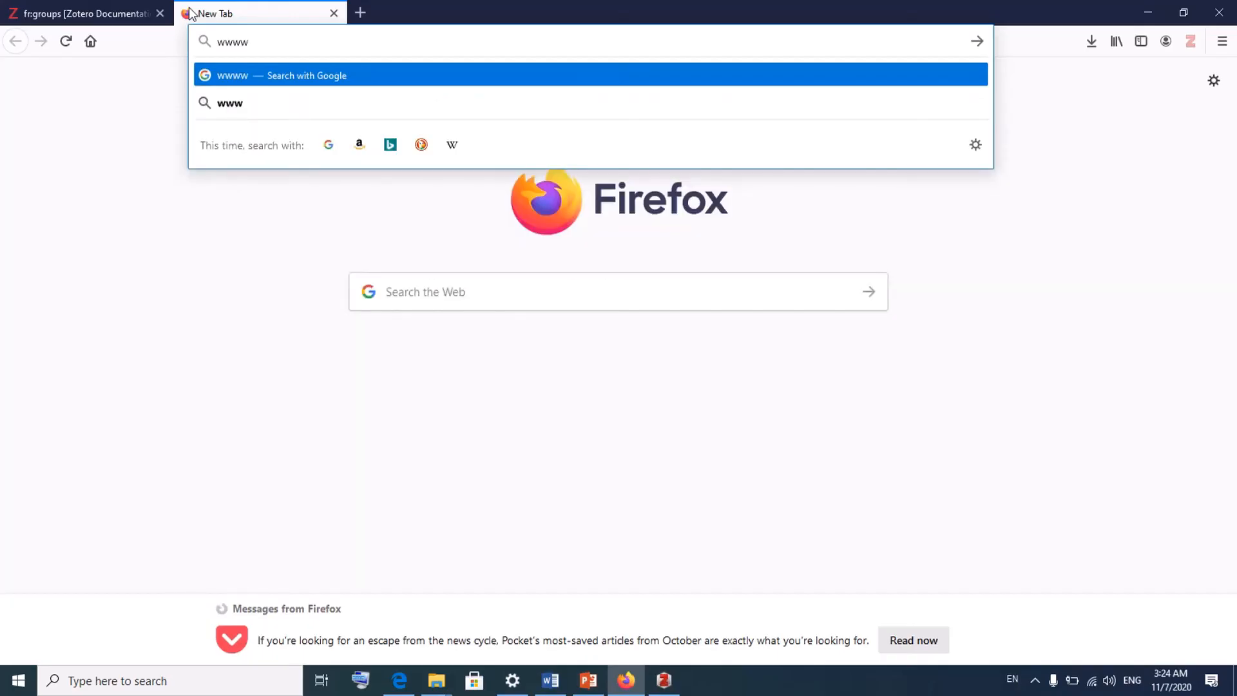
key(BackSpace)
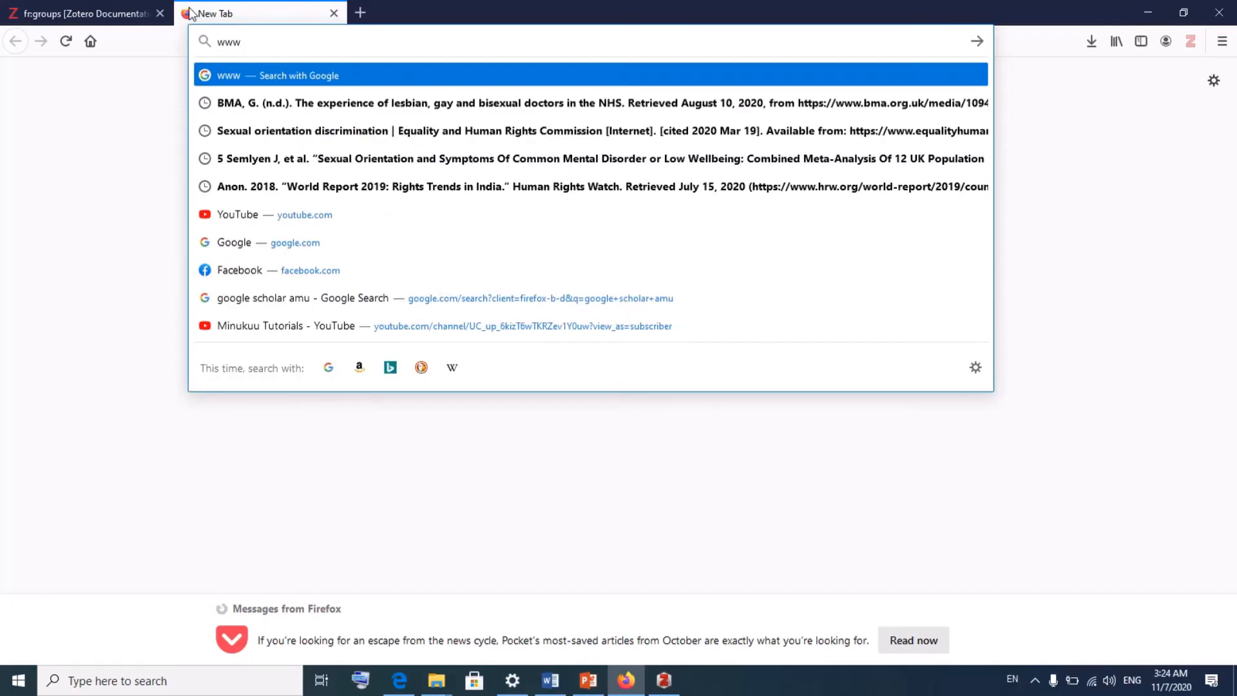
key(super+plus)
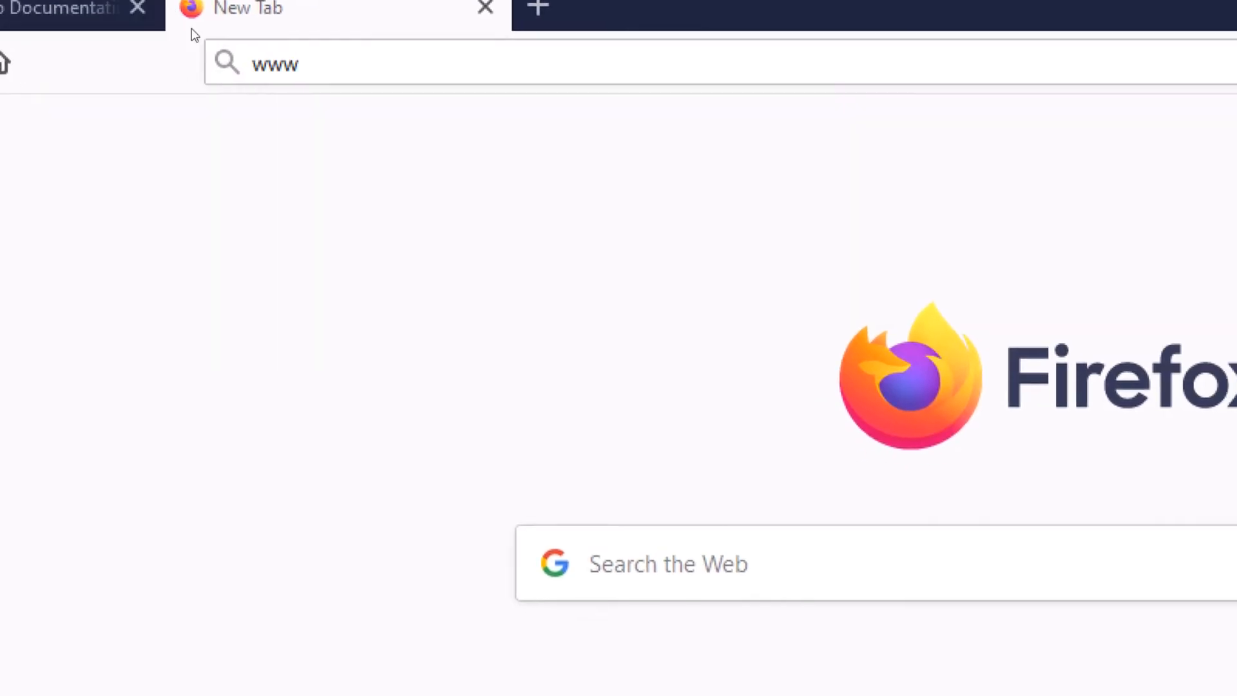
click(257, 45)
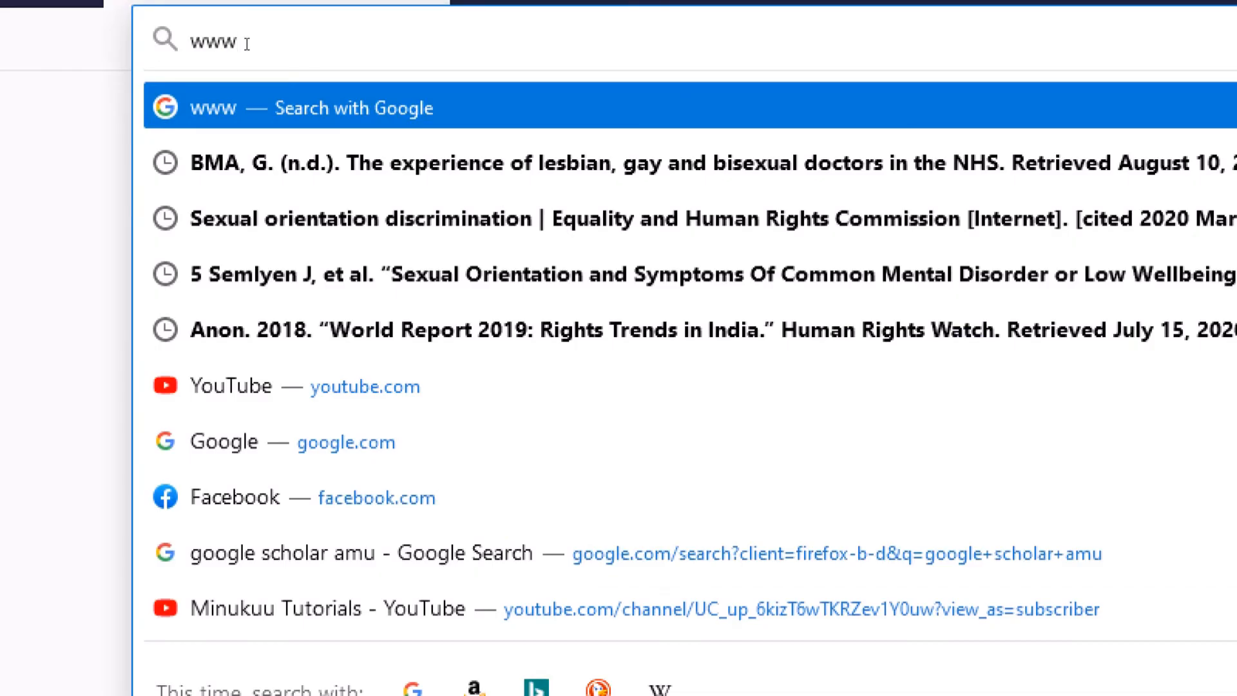
text(.zote)
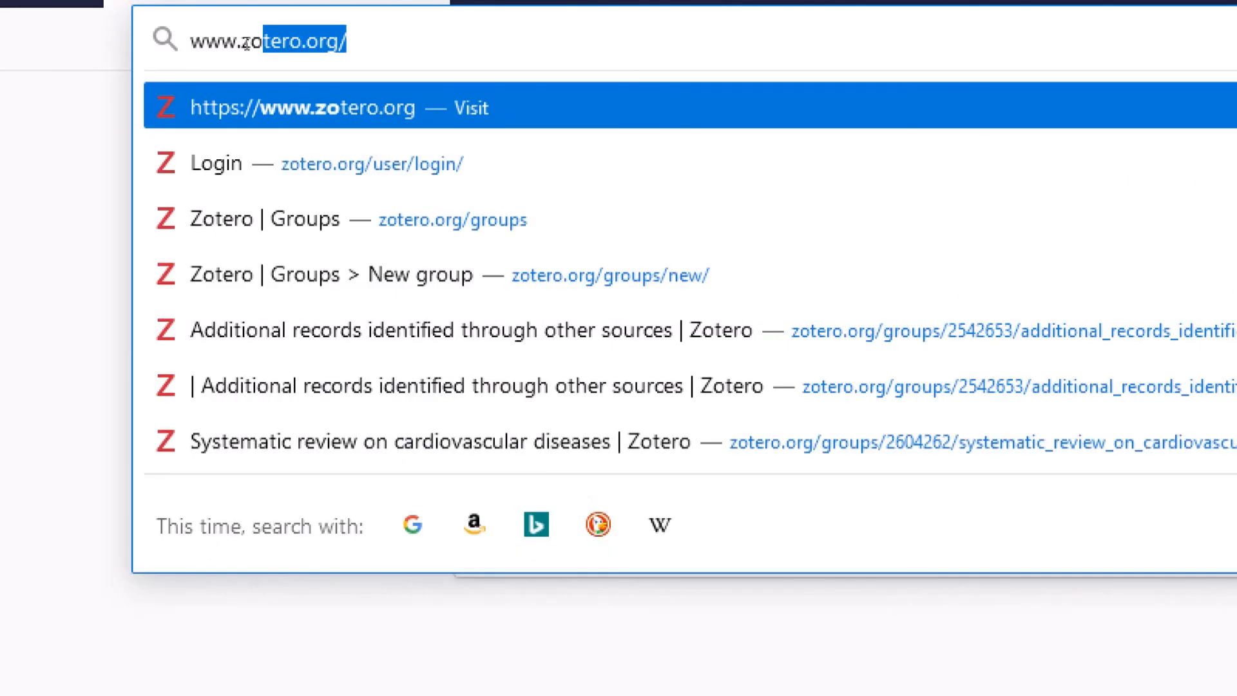
text(ro.)
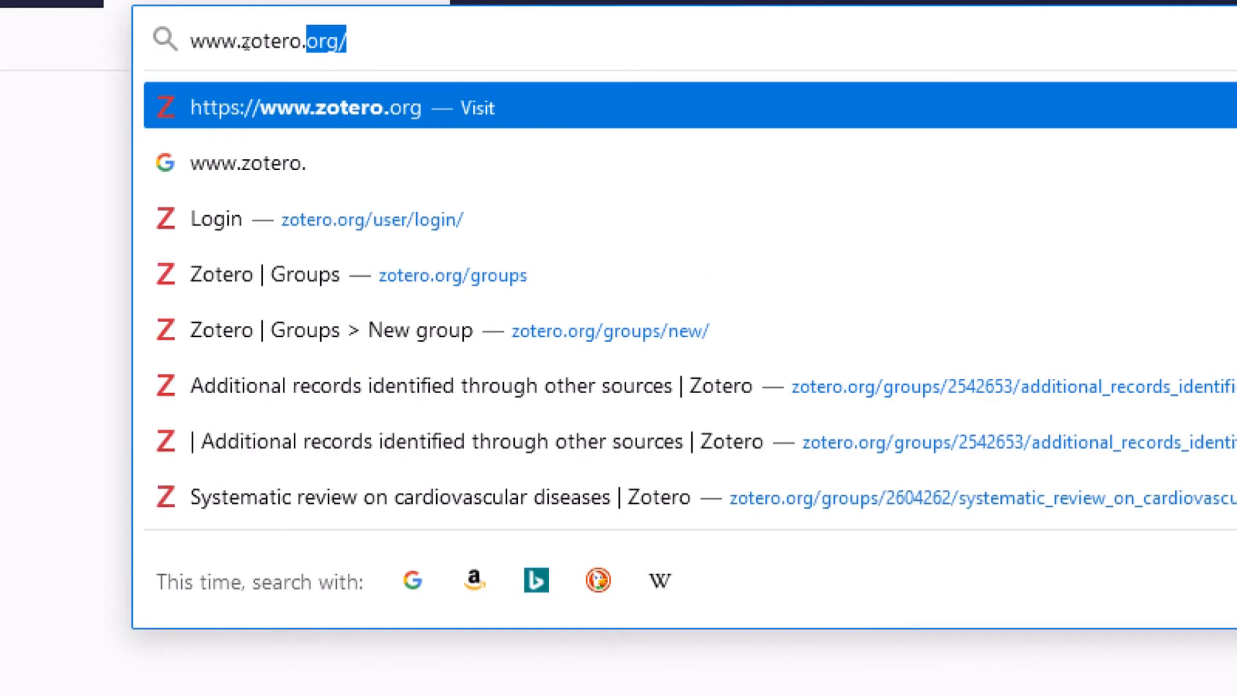
key(Return)
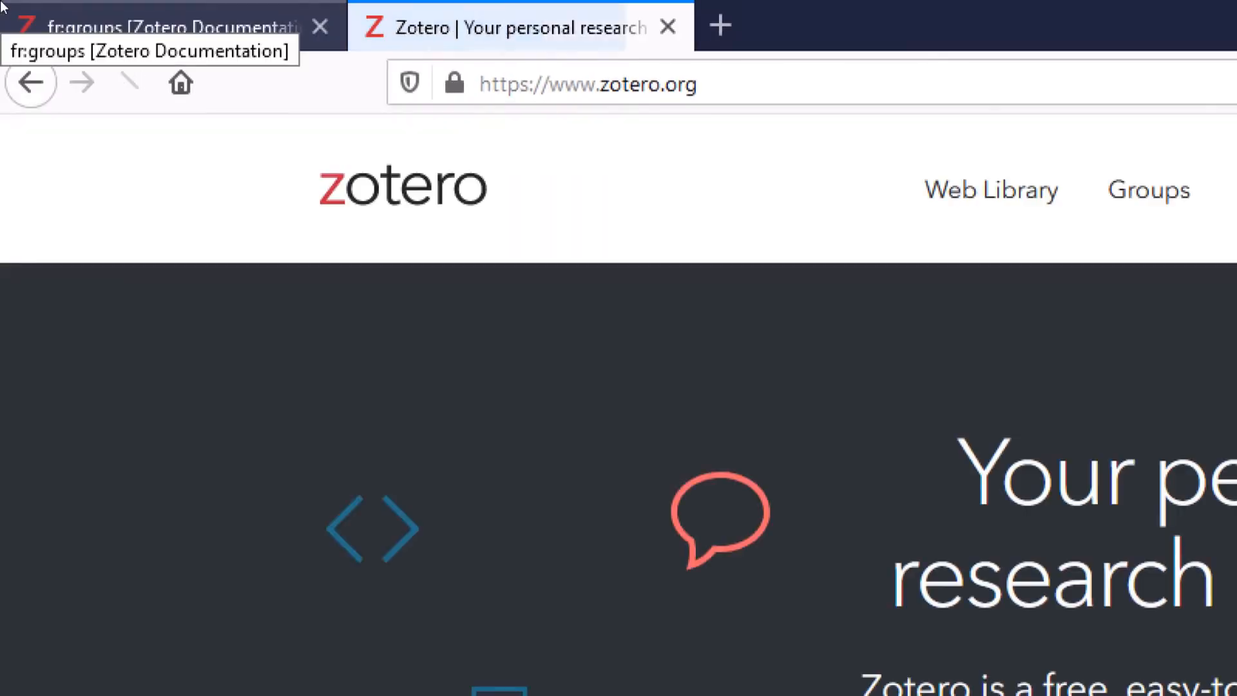
click(201, 28)
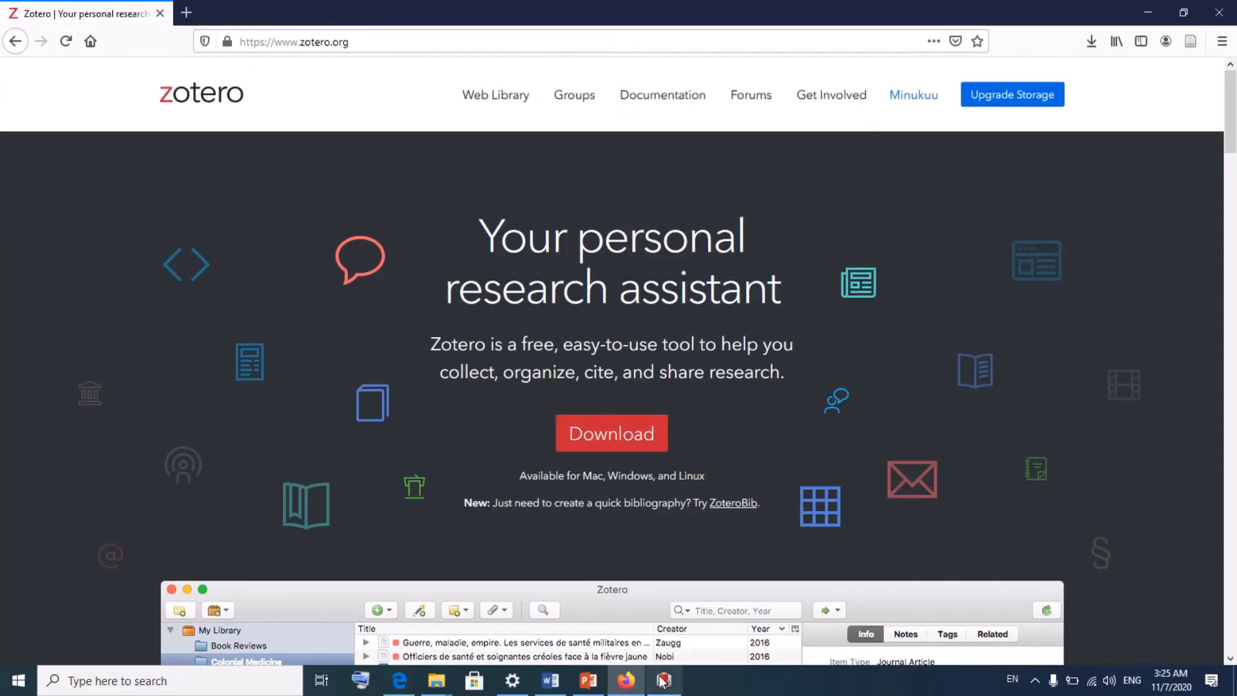
- Quit the Zotero desktop app, minimize Firefox and File Explorer, and relaunch Zotero from the desktop shortcut
click(663, 680)
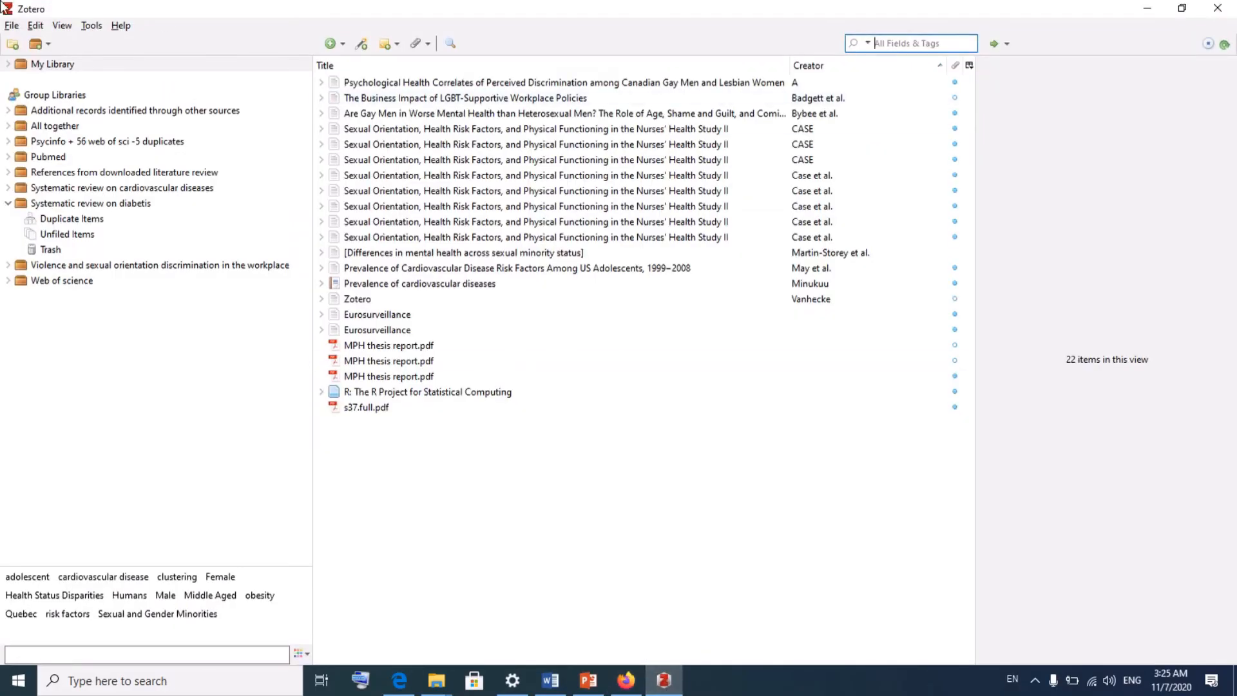
click(1216, 9)
click(1147, 13)
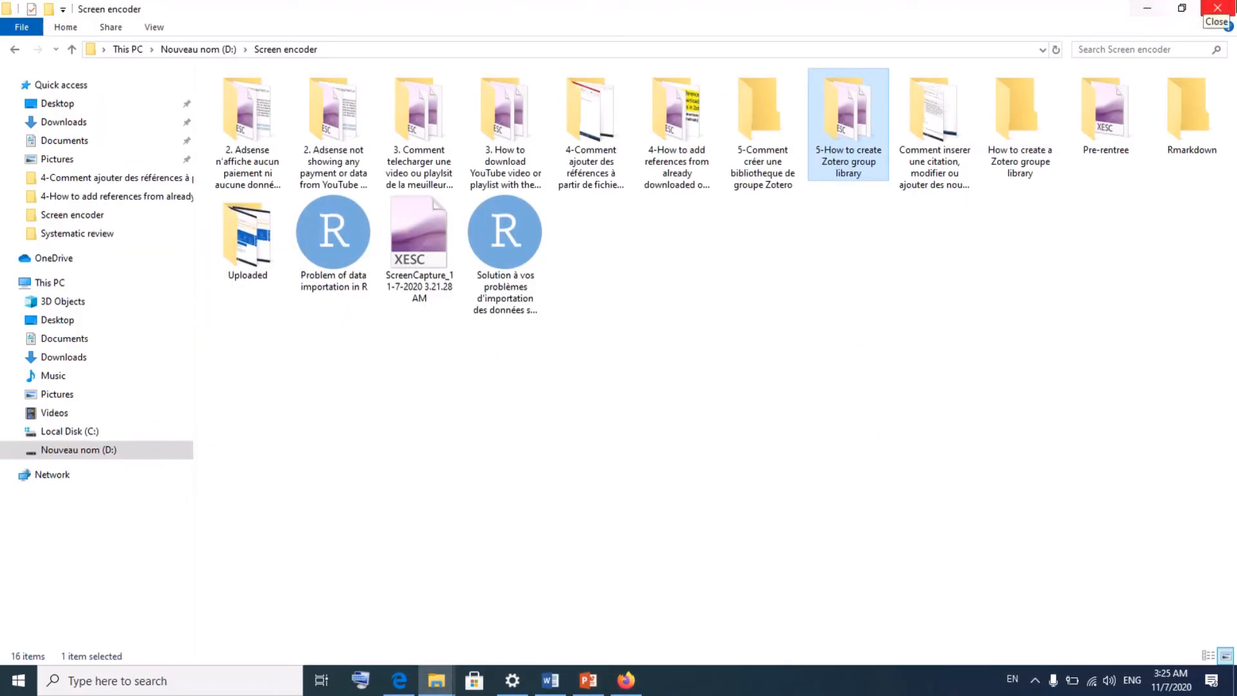
click(1147, 13)
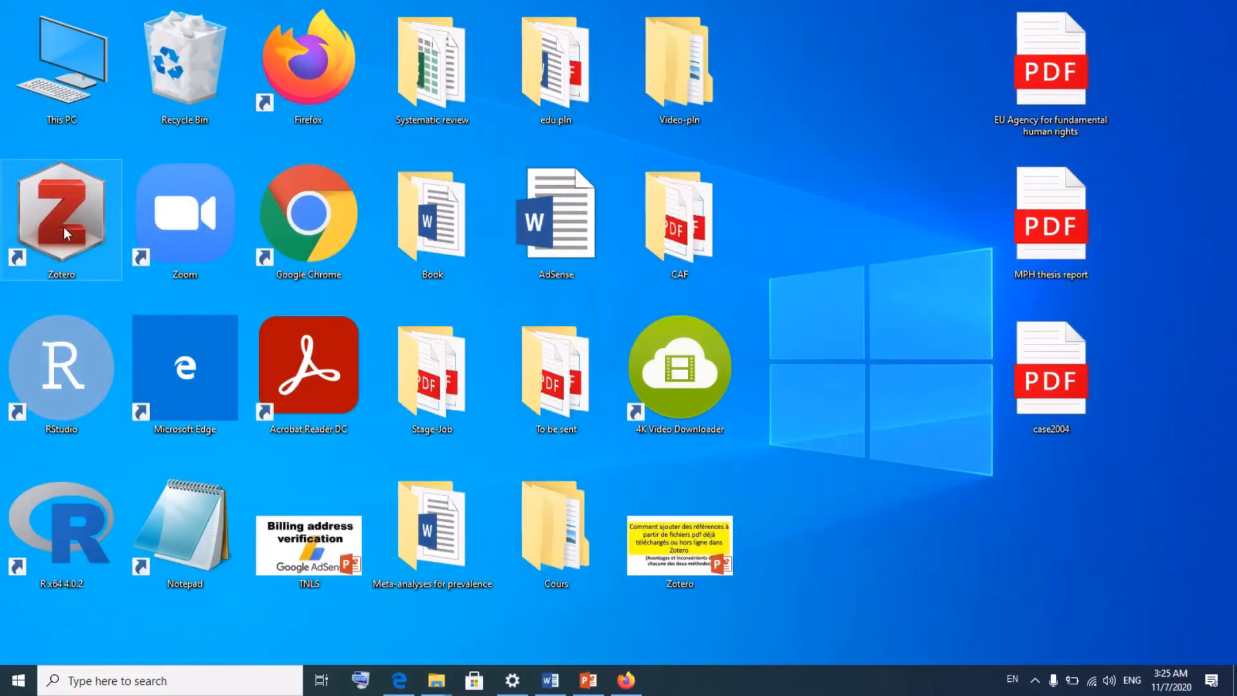
double_click(64, 227)
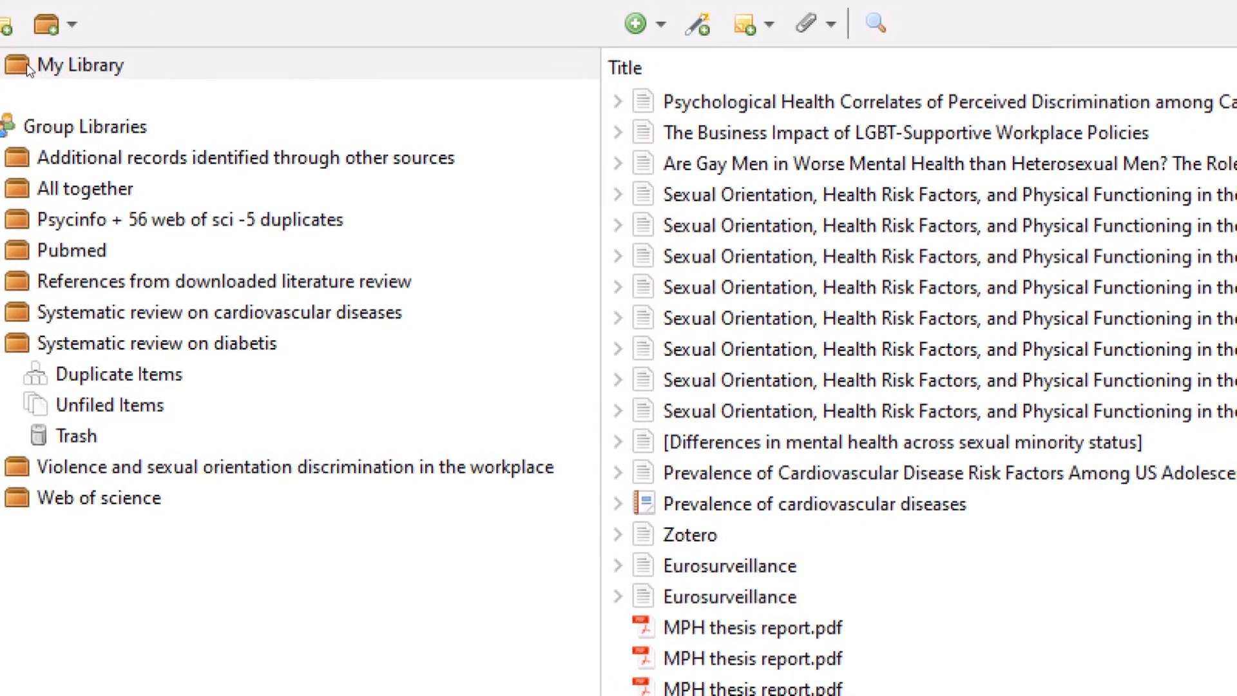
- Open the 'Additional records identified through other sources' group library, expanding and collapsing its subcollections
click(4, 67)
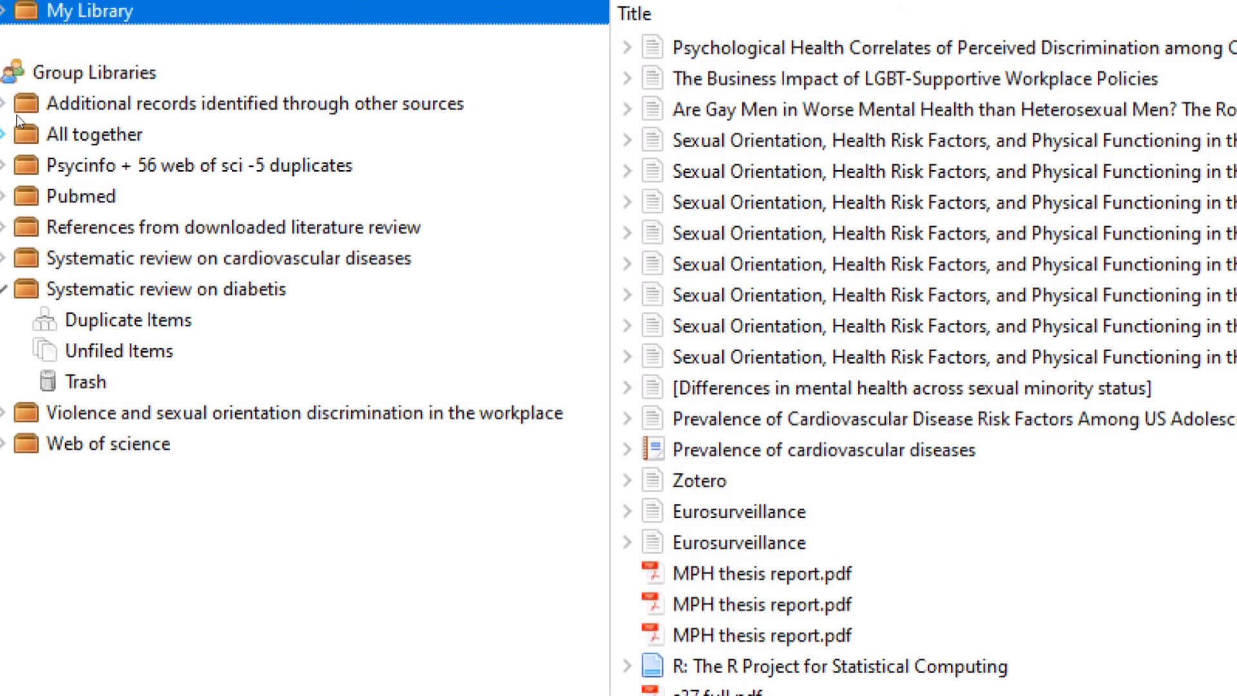
click(25, 105)
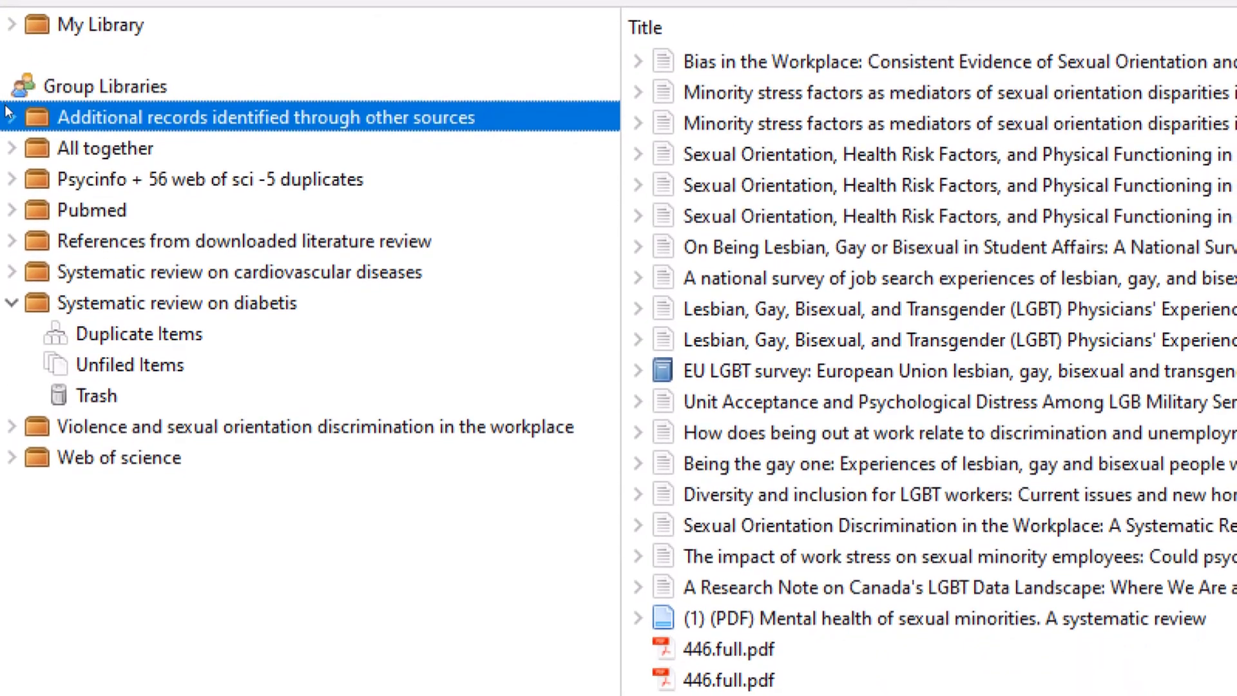
click(9, 115)
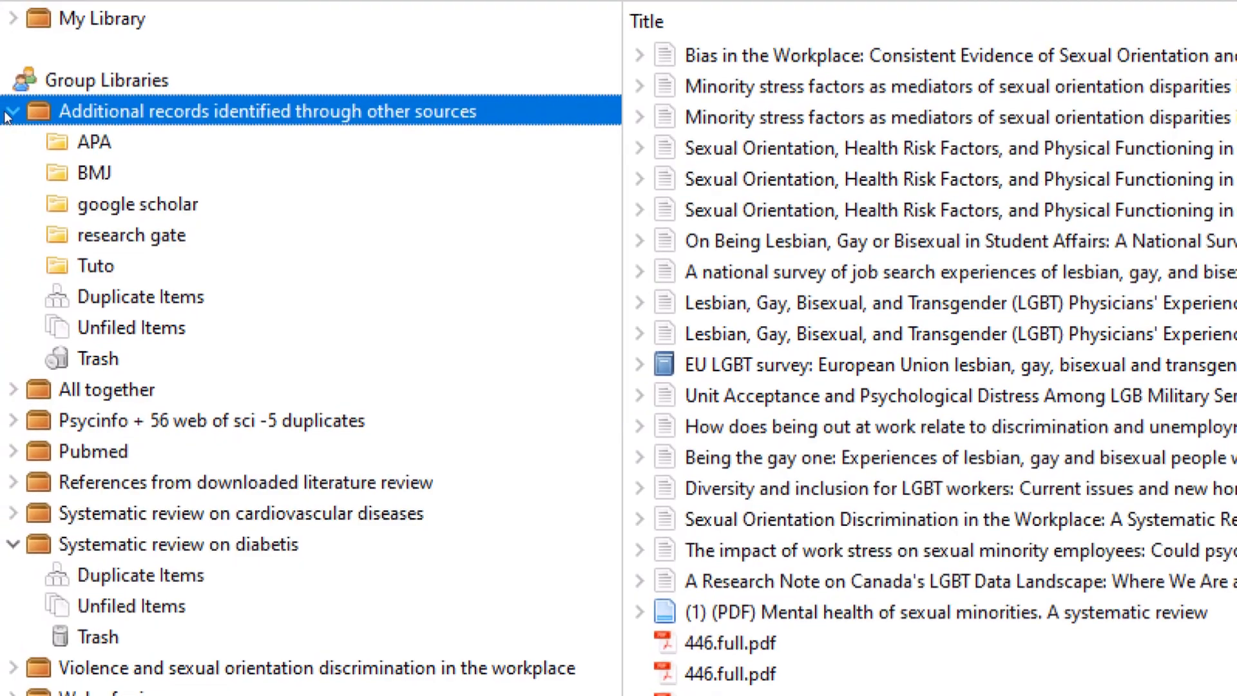
click(9, 113)
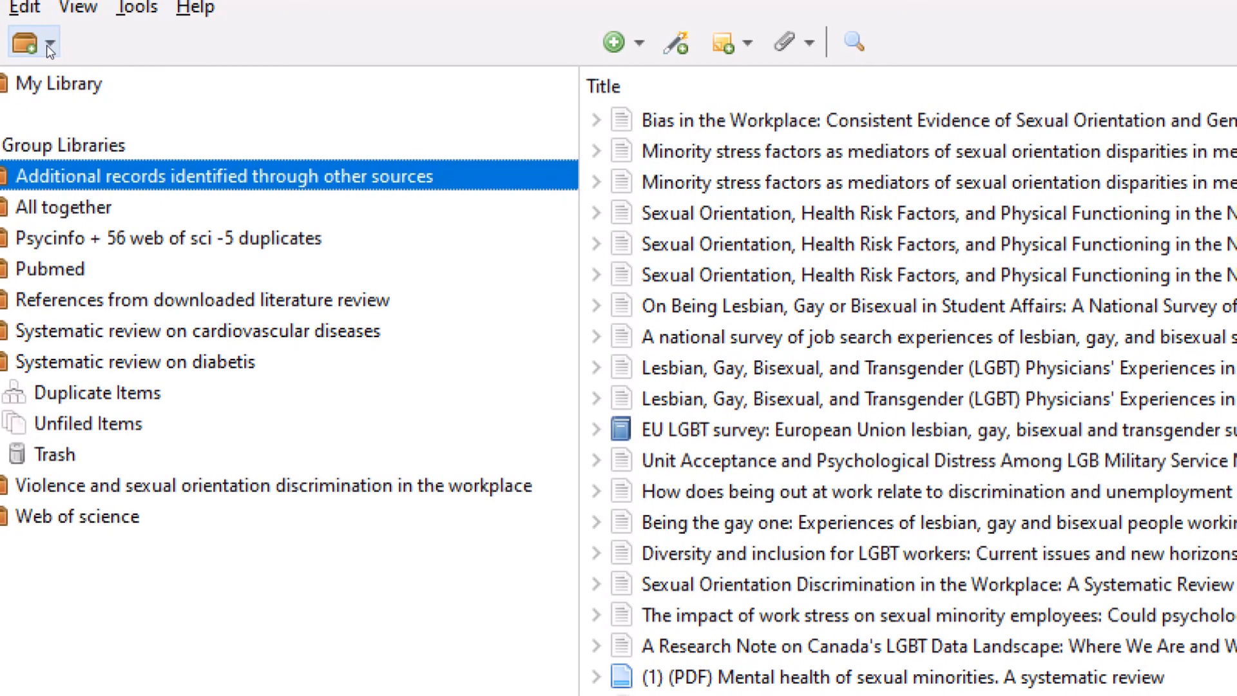
- Choose New Group from the New Library menu to reach zotero.org's Create a New Group page
click(51, 45)
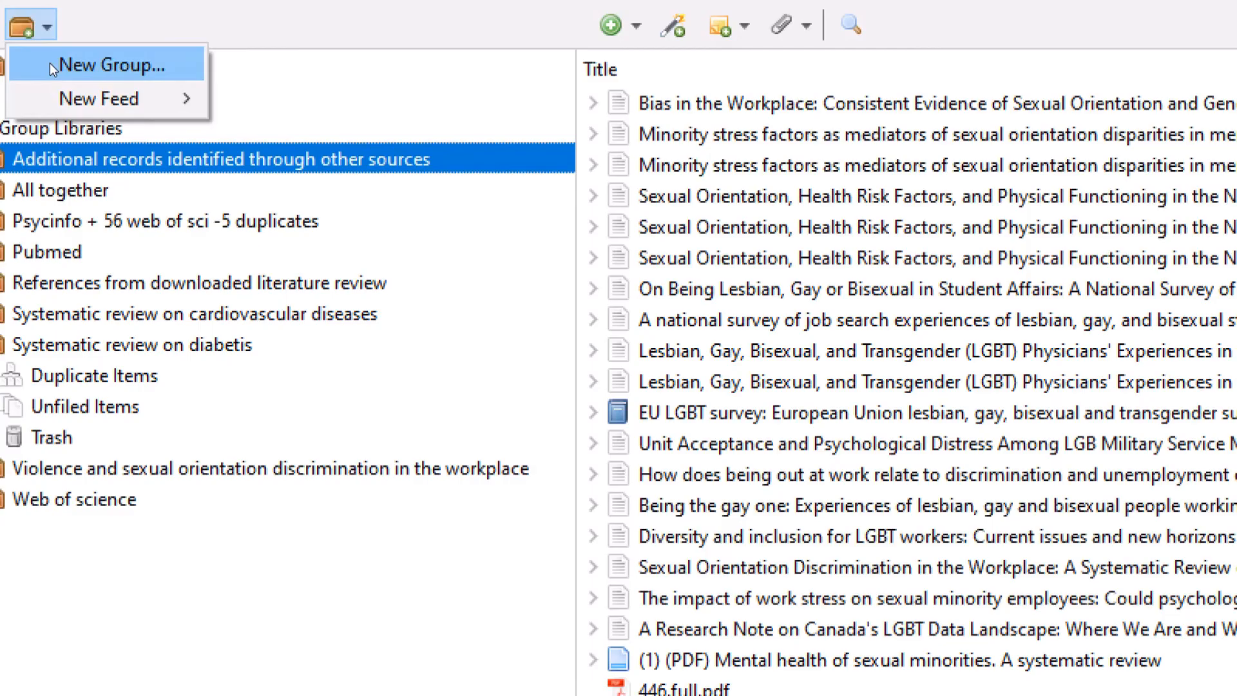
click(49, 63)
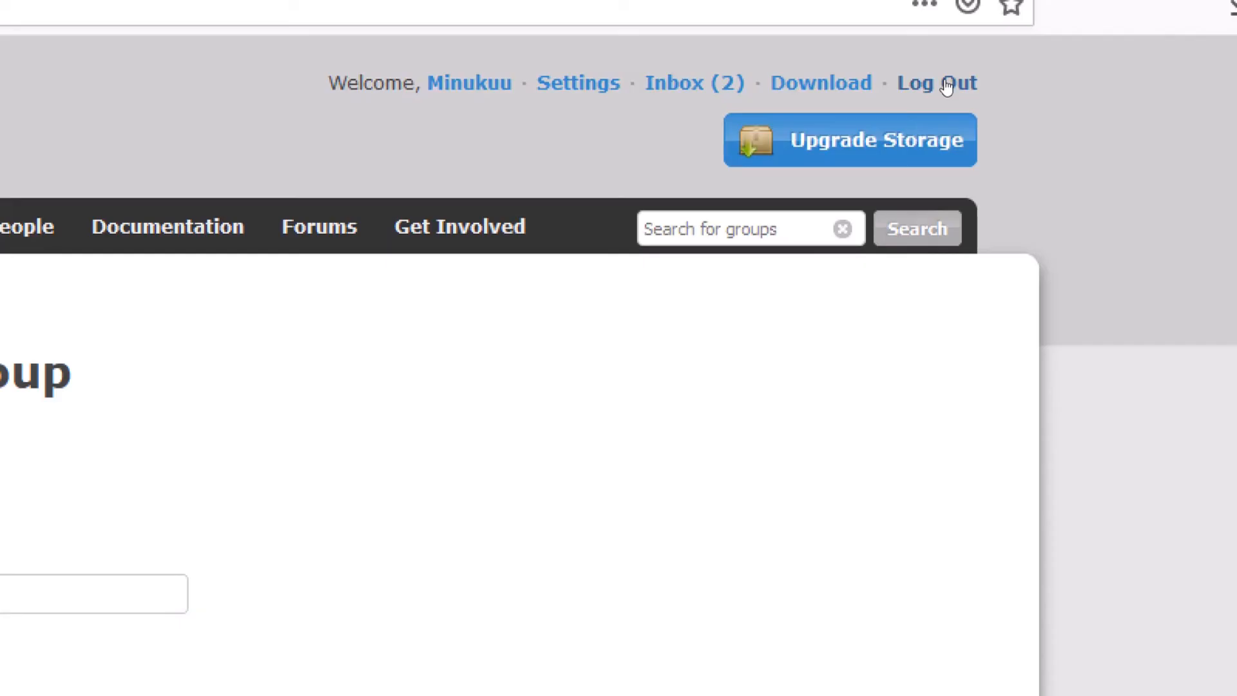
- Log out of the Zotero website from the top navigation
click(947, 84)
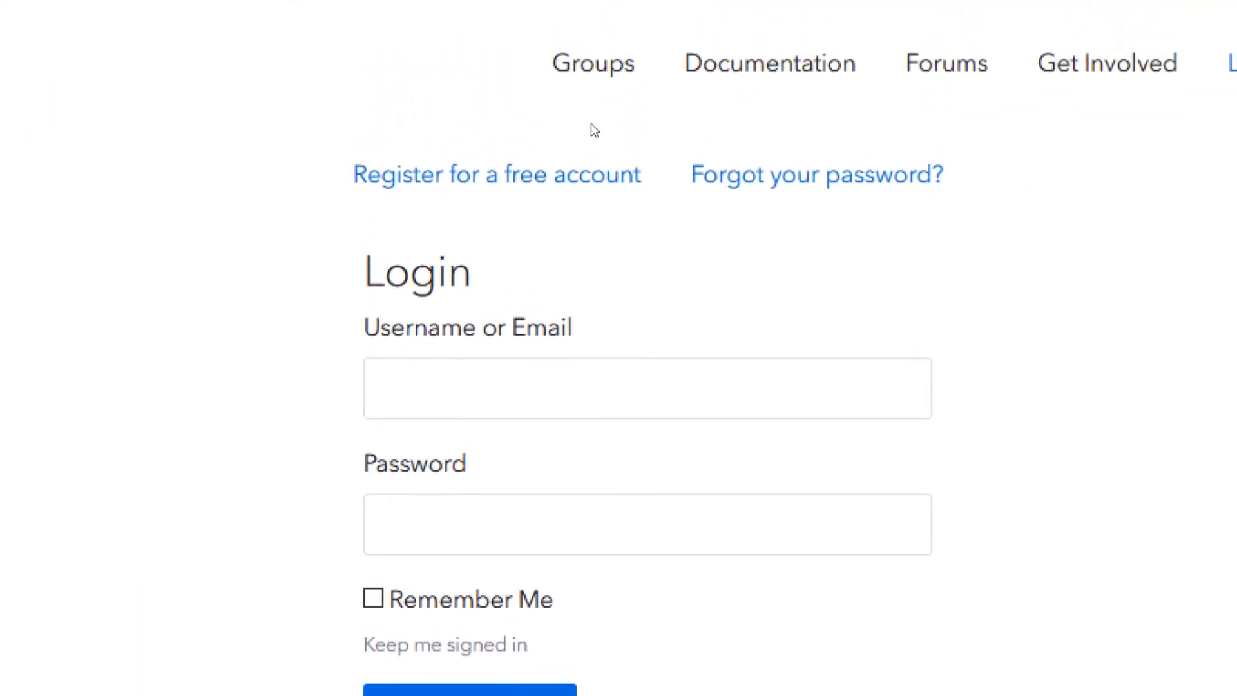
- Sign in to zotero.org using the saved account credentials from the autofill suggestions
click(581, 417)
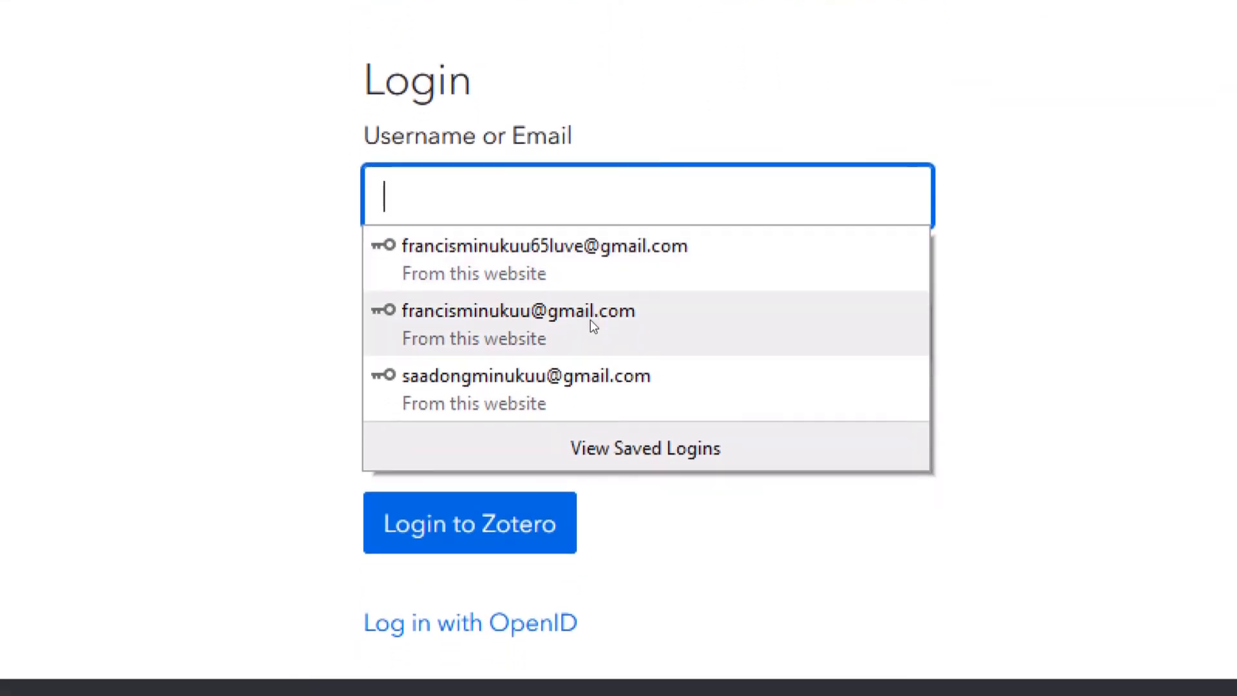
click(590, 347)
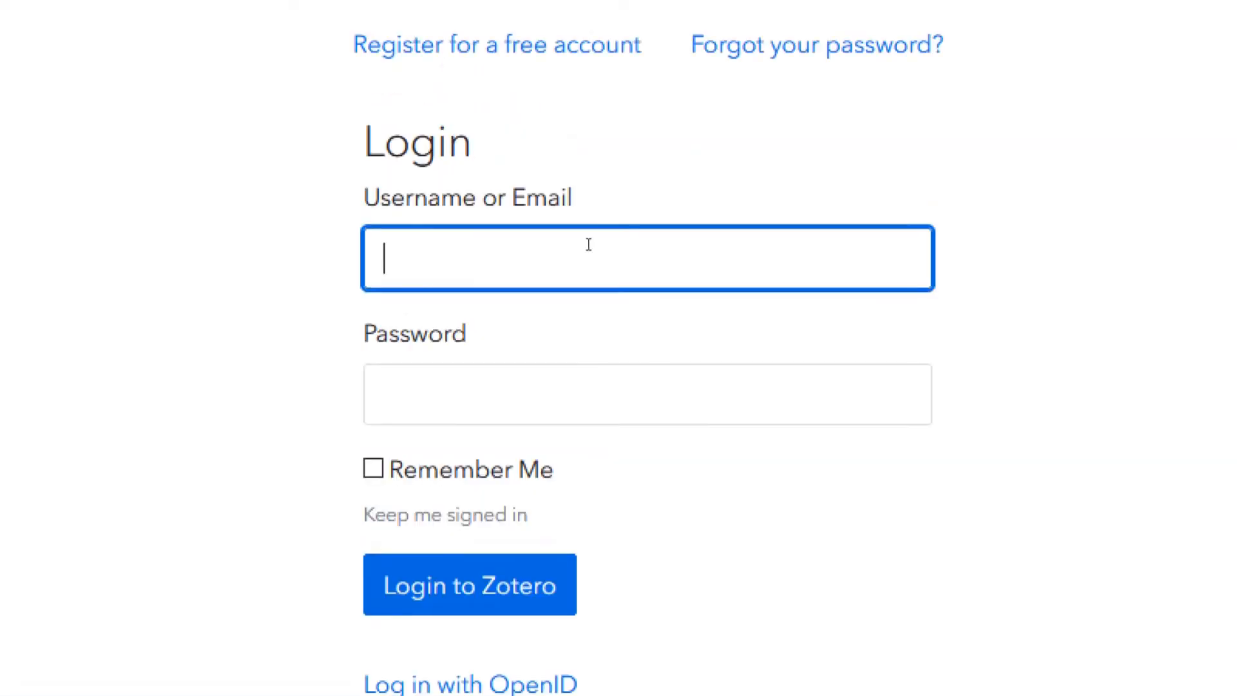
drag(585, 321, 579, 132)
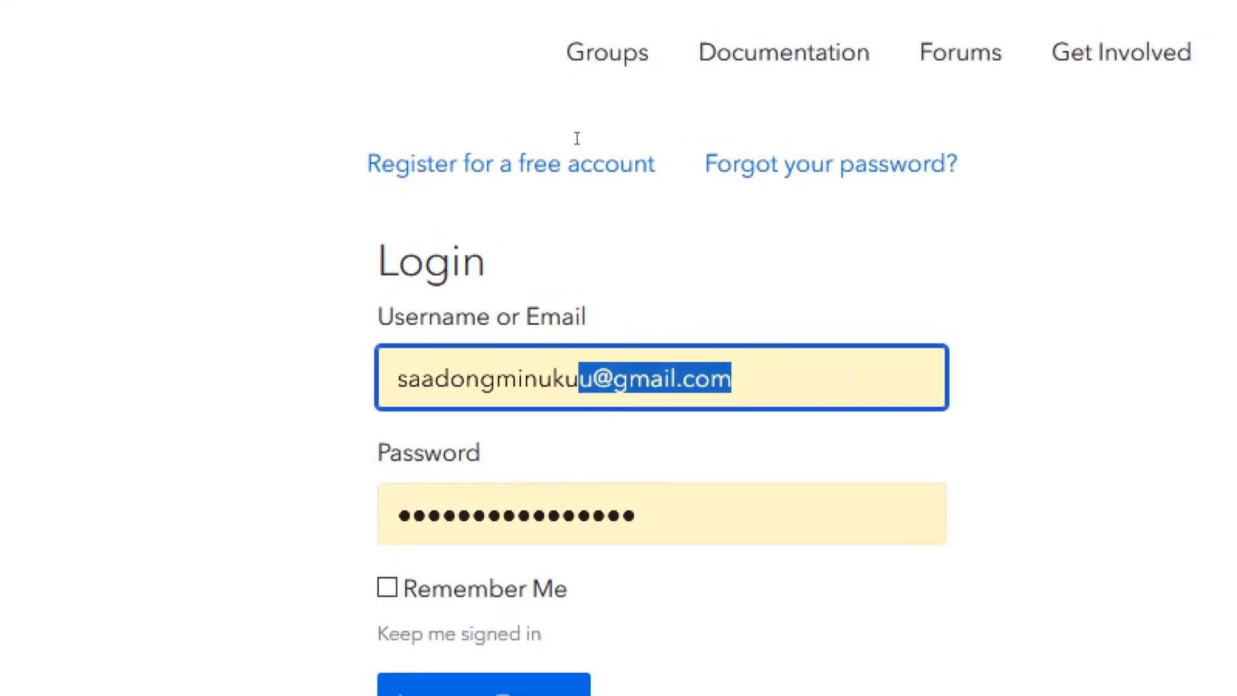
key(Left)
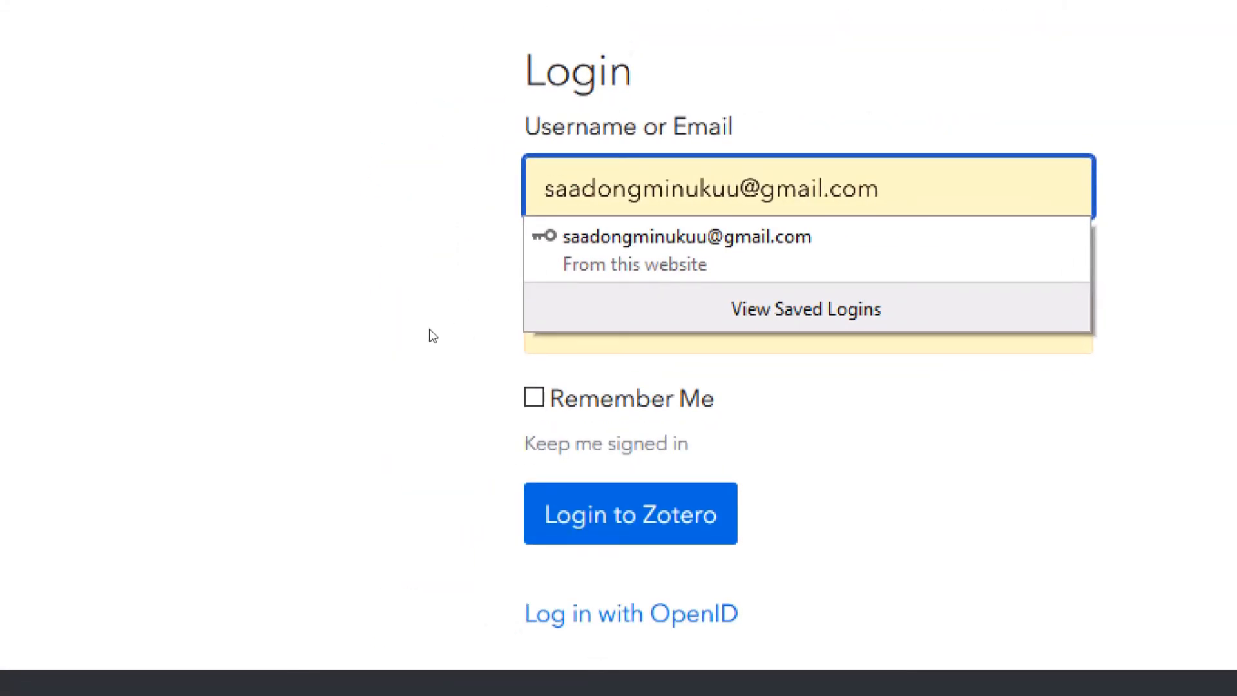
click(431, 330)
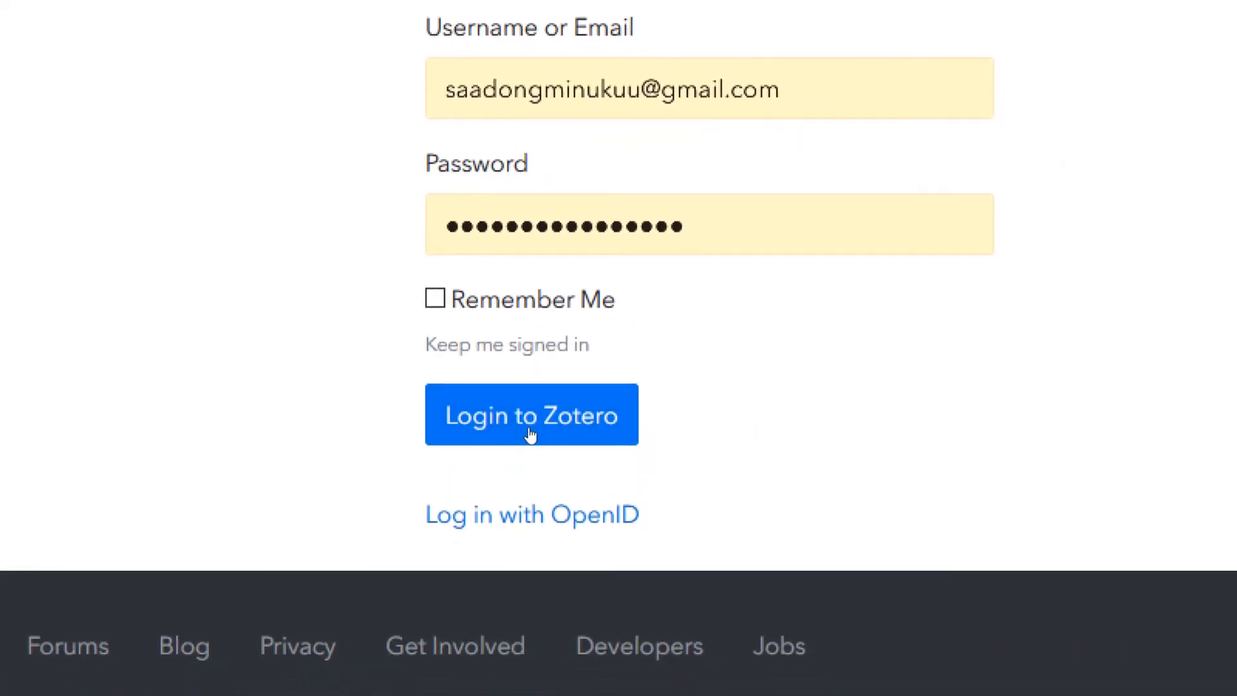
click(530, 433)
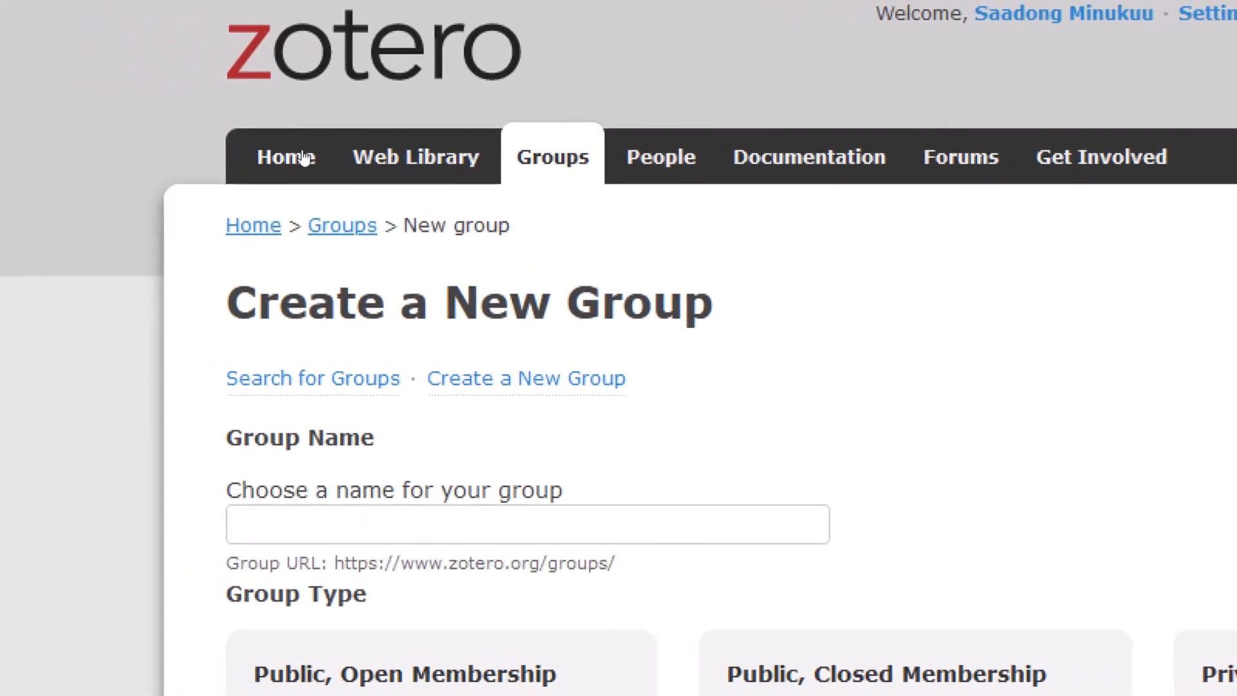
- Go through Home and Web Library to the Groups tab listing the account's groups
click(303, 158)
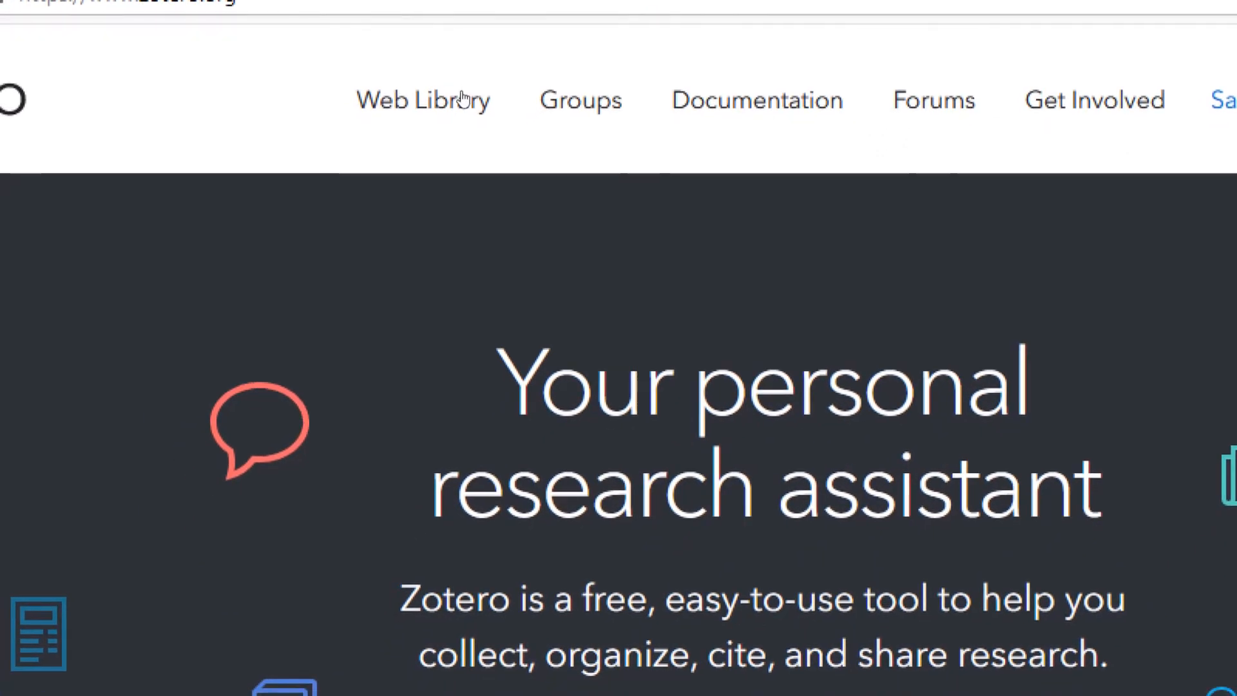
click(465, 103)
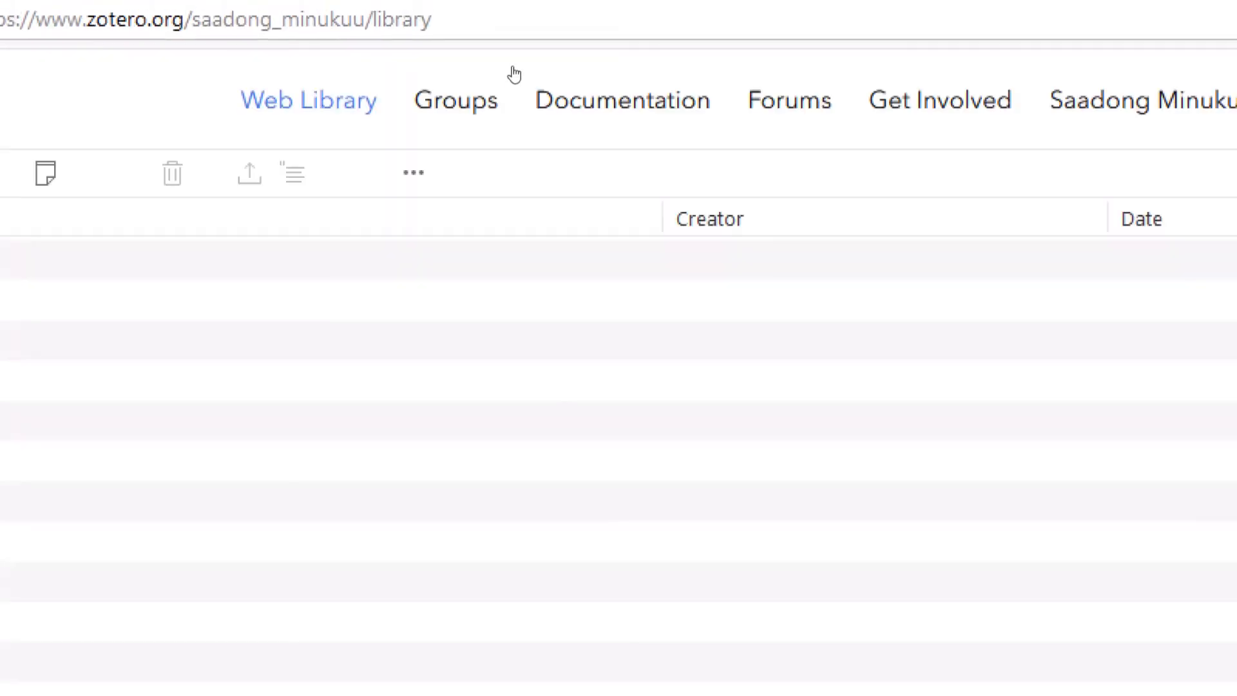
click(494, 90)
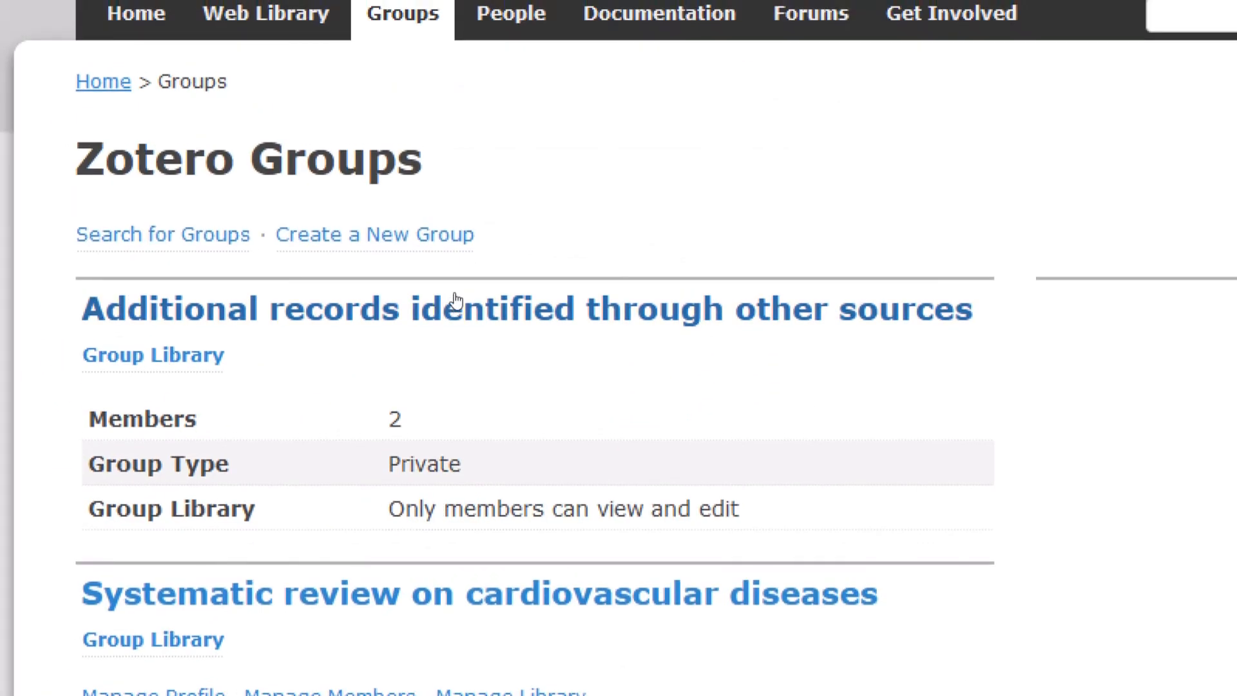
scroll(418, 345, down, 4)
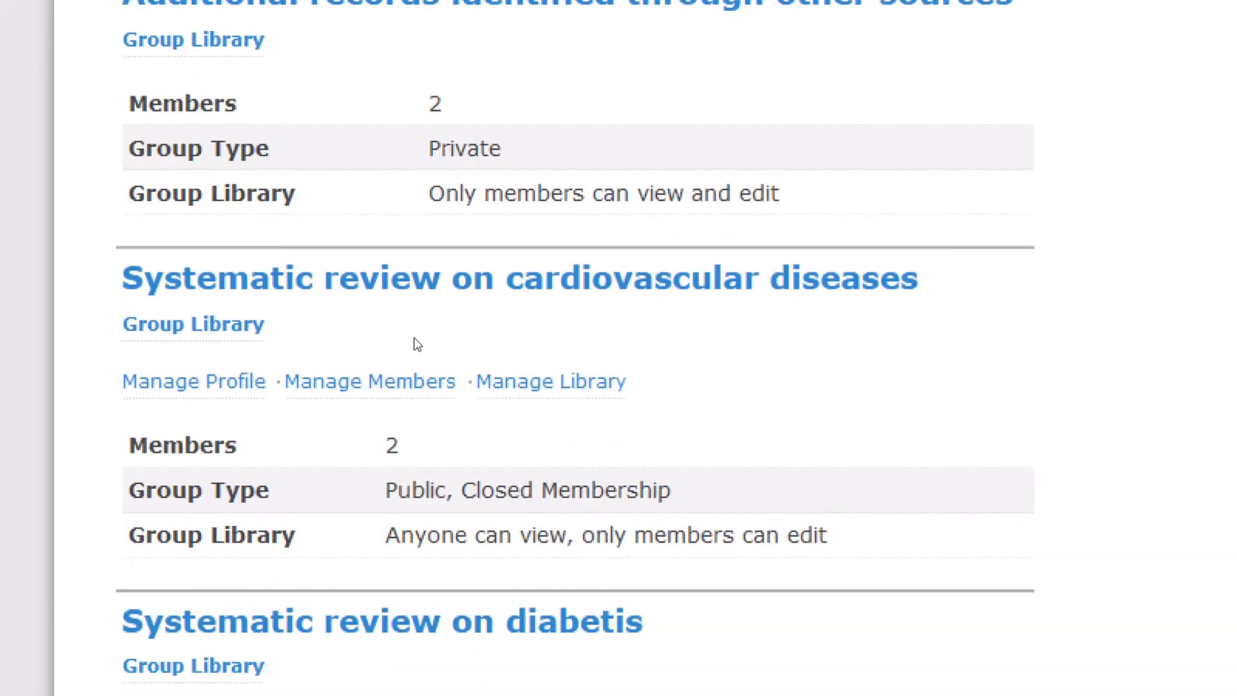
scroll(417, 345, up, 4)
scroll(418, 345, down, 2)
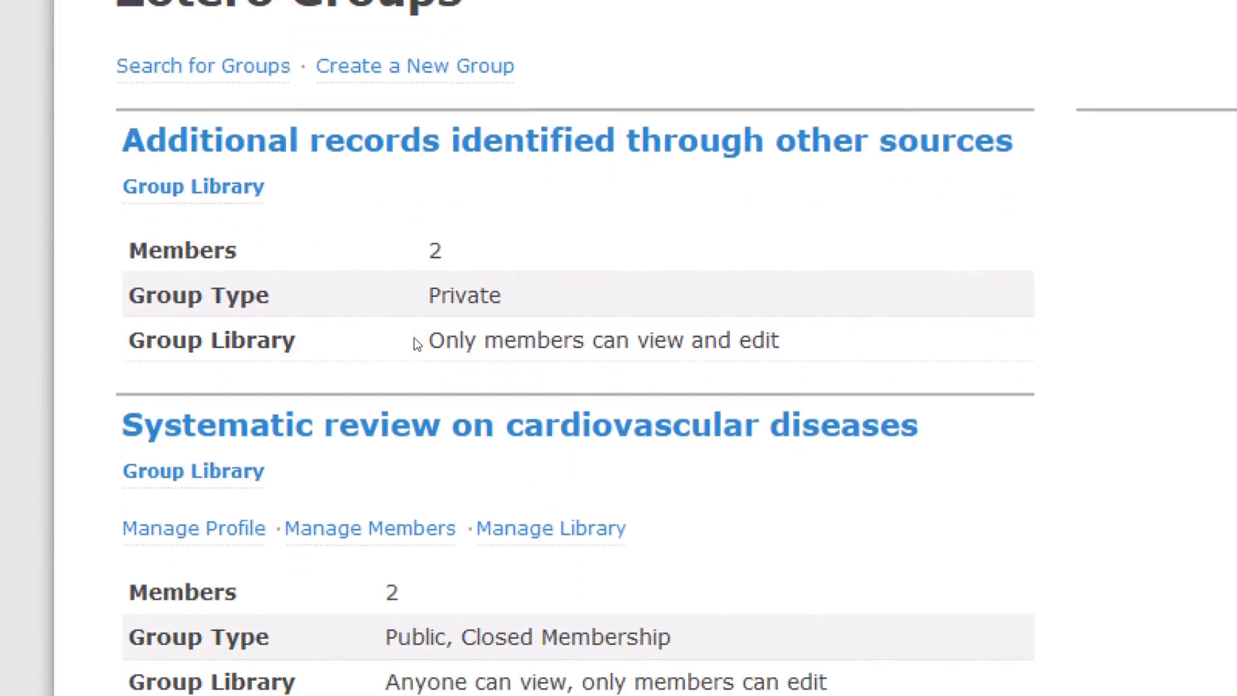
scroll(418, 345, up, 1)
scroll(417, 345, down, 3)
scroll(417, 345, up, 5)
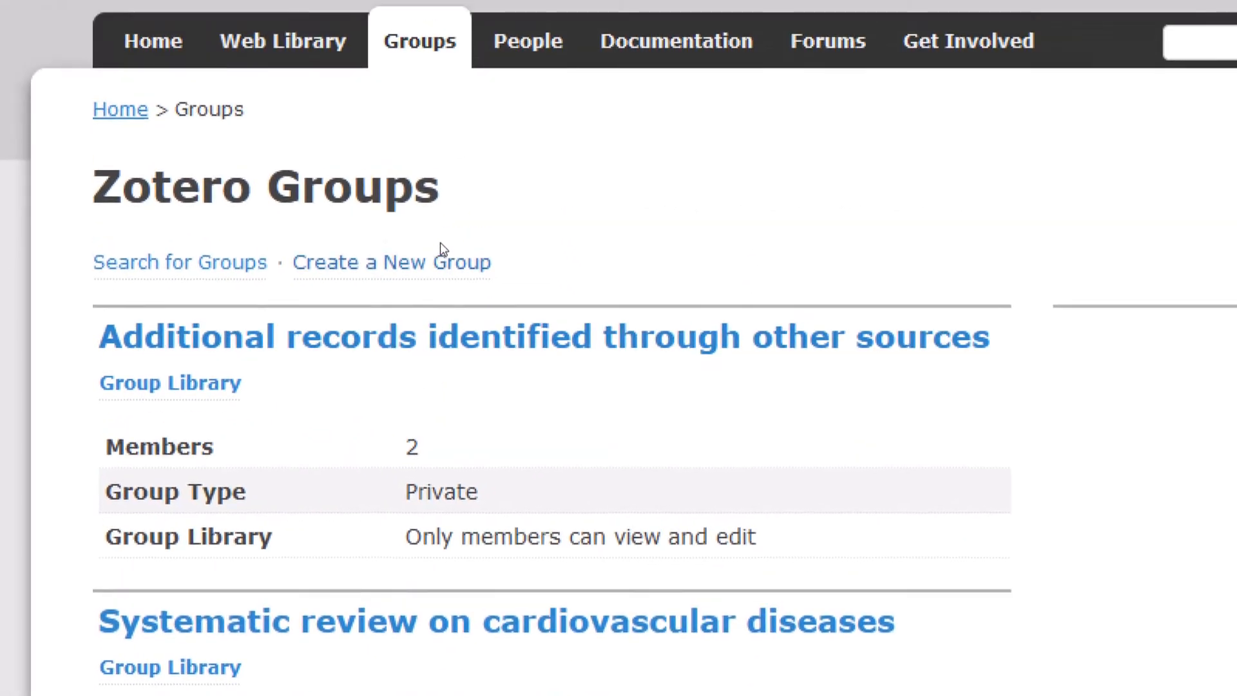
- Start a new group and enter 'Prevalence des MCV' as its group name
click(425, 274)
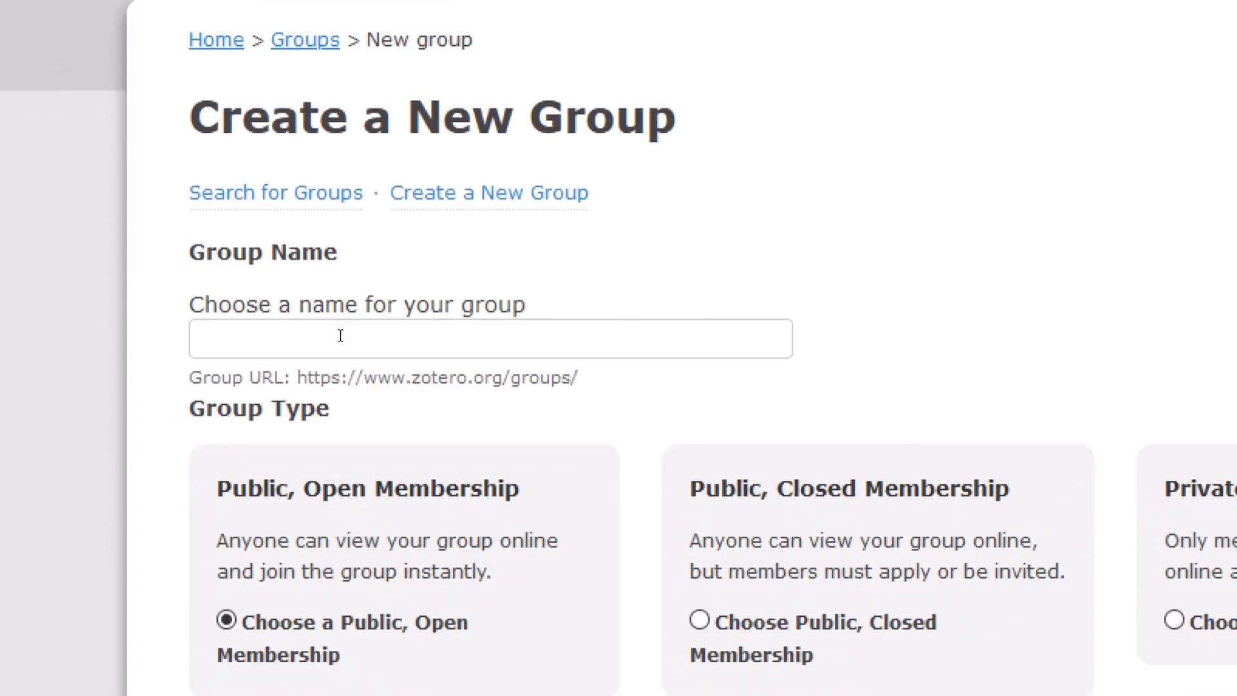
text(Pr)
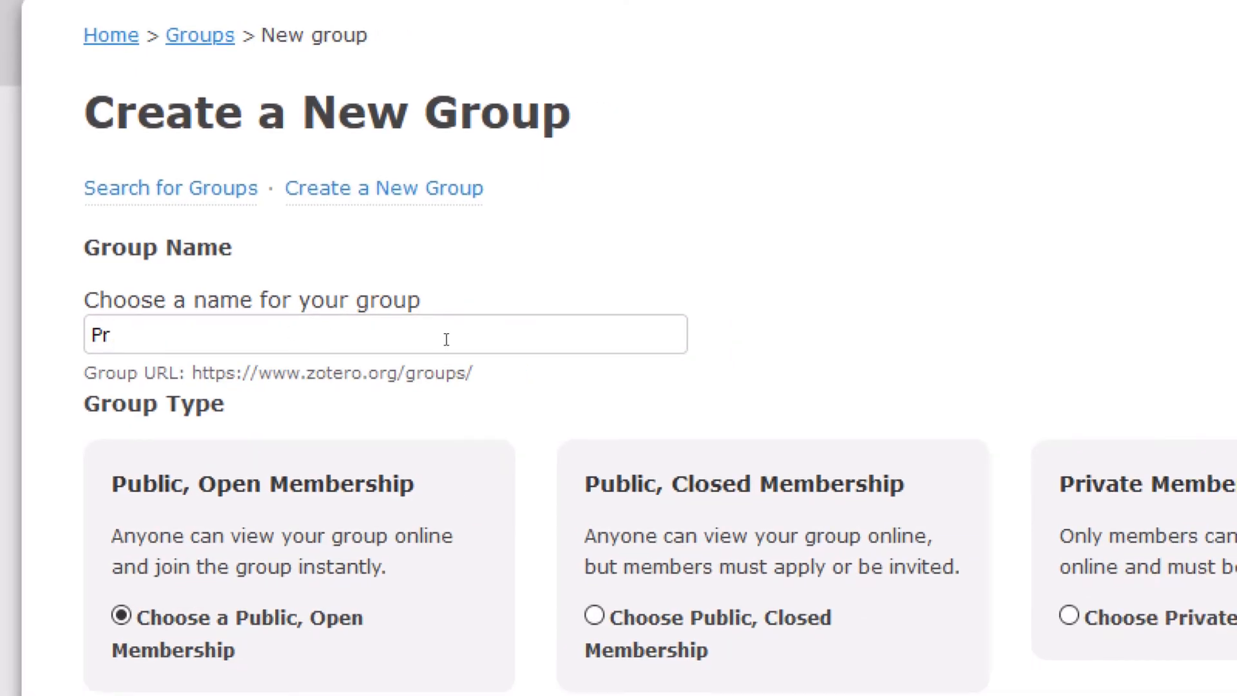
text(evalence des)
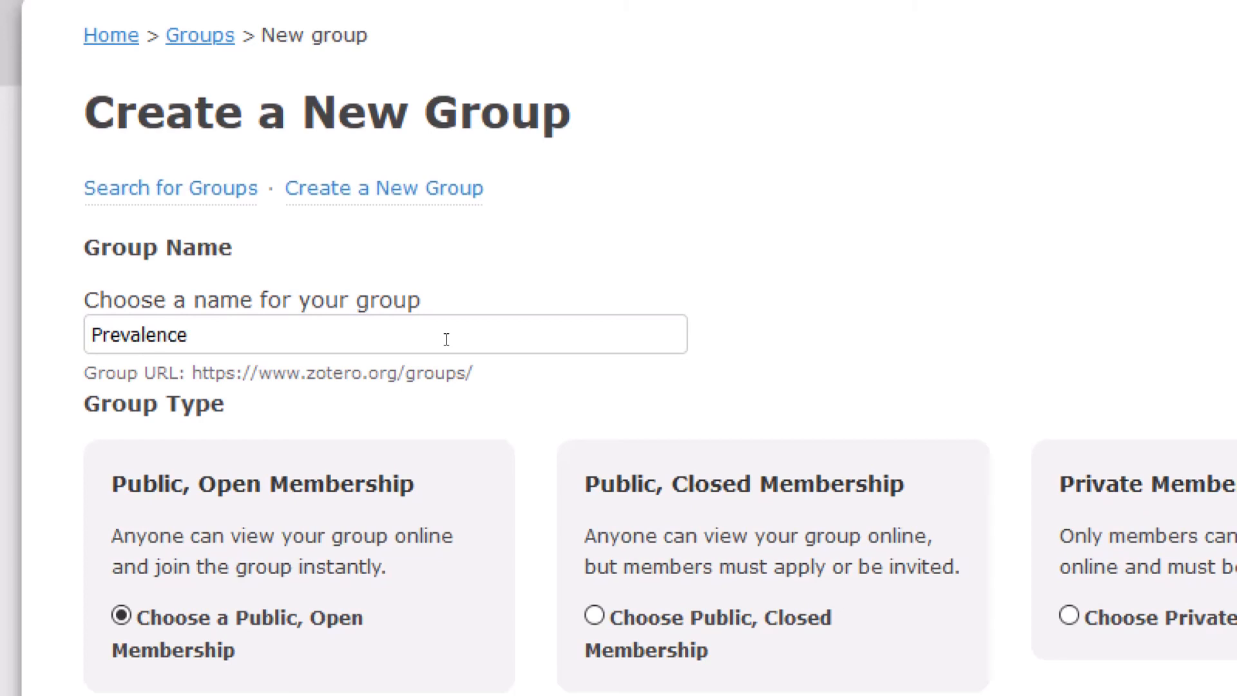
text( MCV)
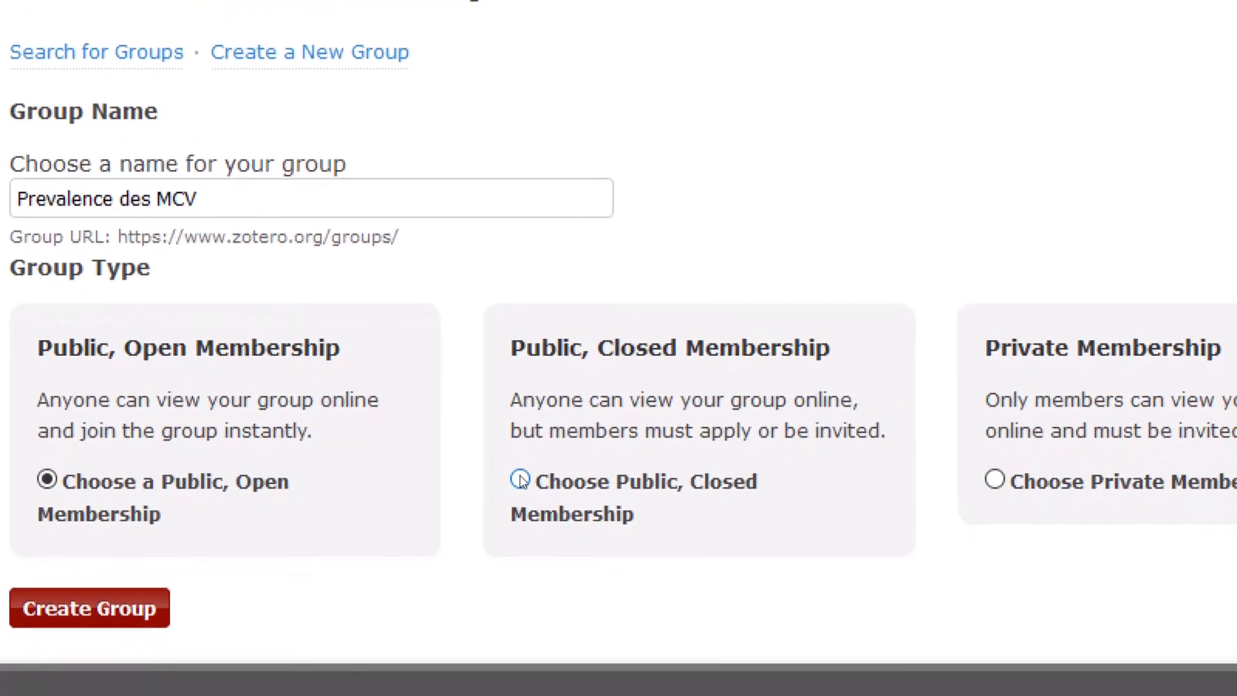
- Choose Public, Closed Membership for 'Prevalence des MCV' and create the group
click(520, 480)
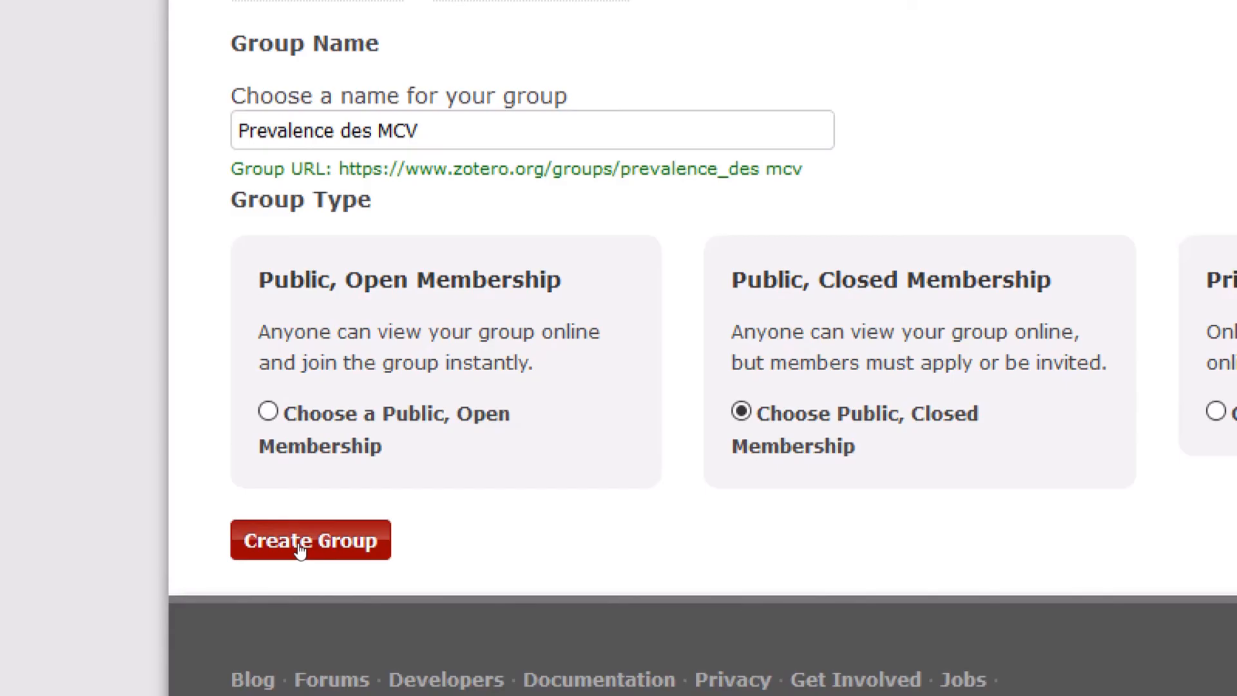
click(300, 544)
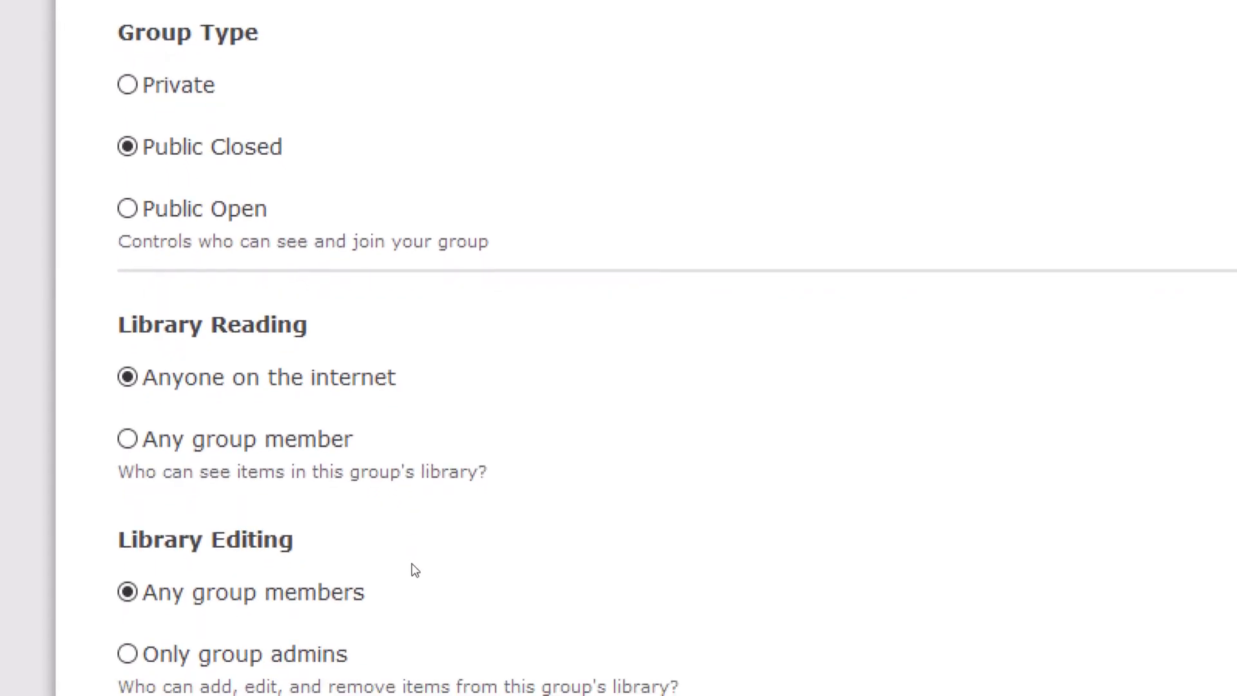
- Save the library settings so anyone on the internet can read it, then go to Group Settings
scroll(417, 596, down, 5)
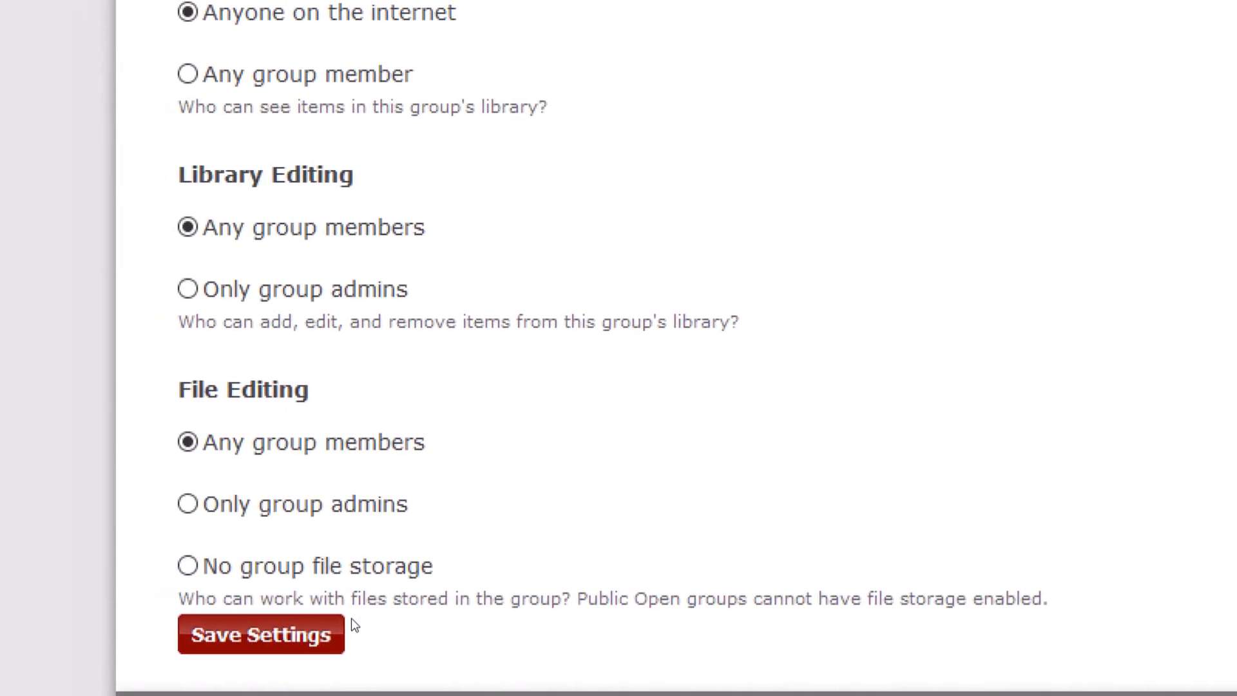
click(328, 628)
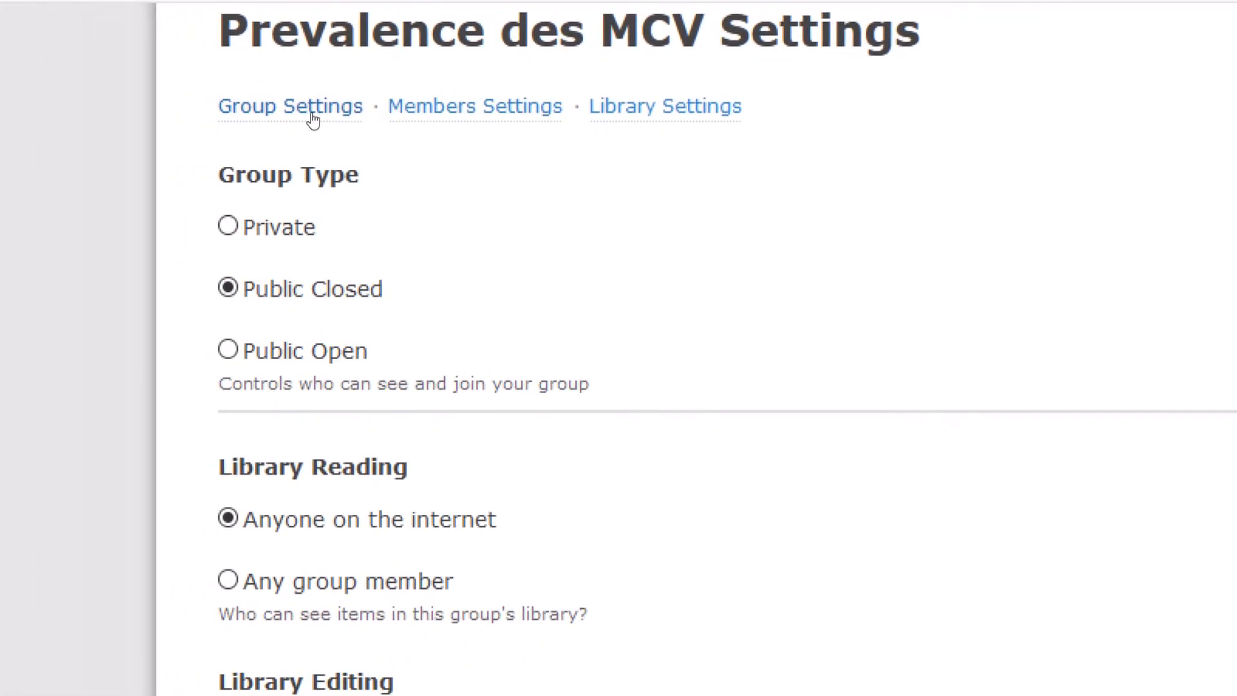
click(263, 110)
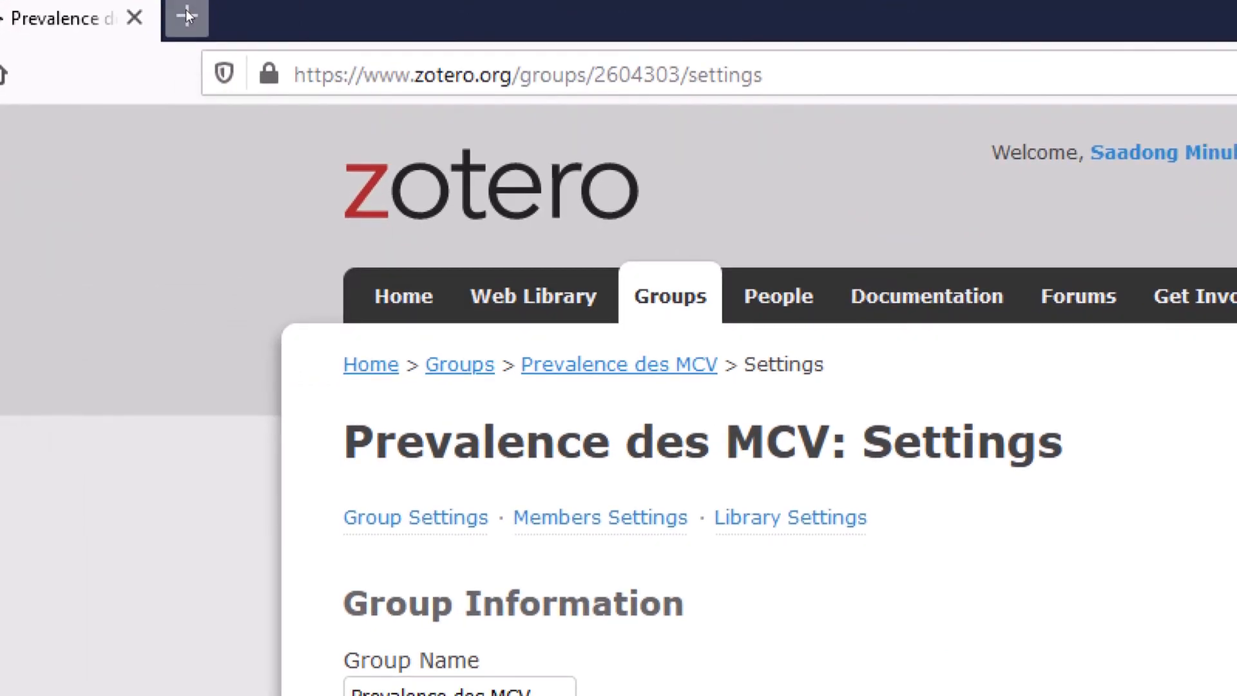
- Search Google for HEART in a new Firefox tab
click(187, 14)
text(H)
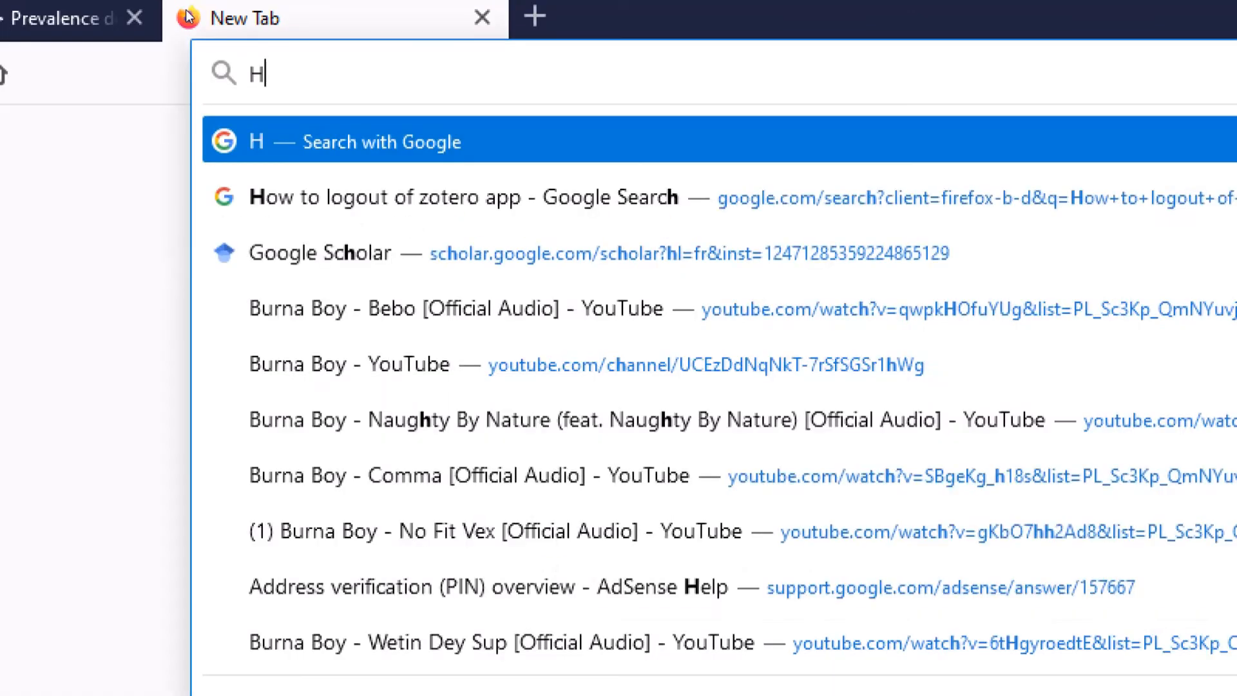
text(EAR)
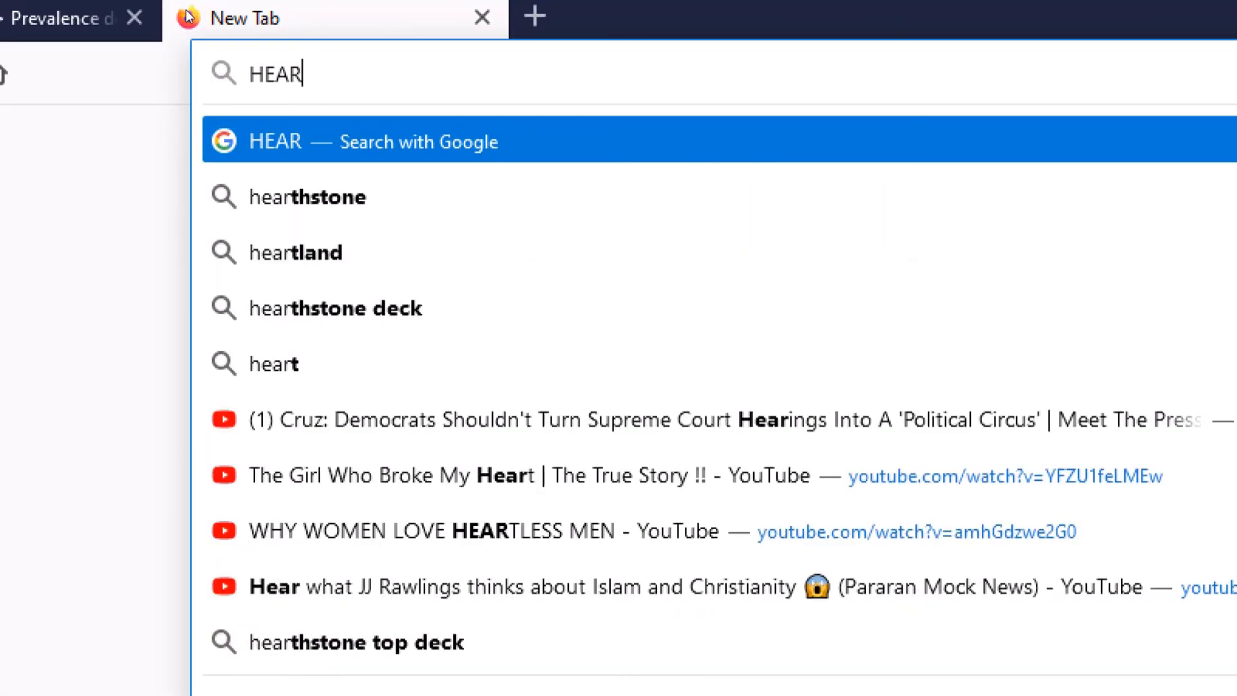
text(T)
key(Return)
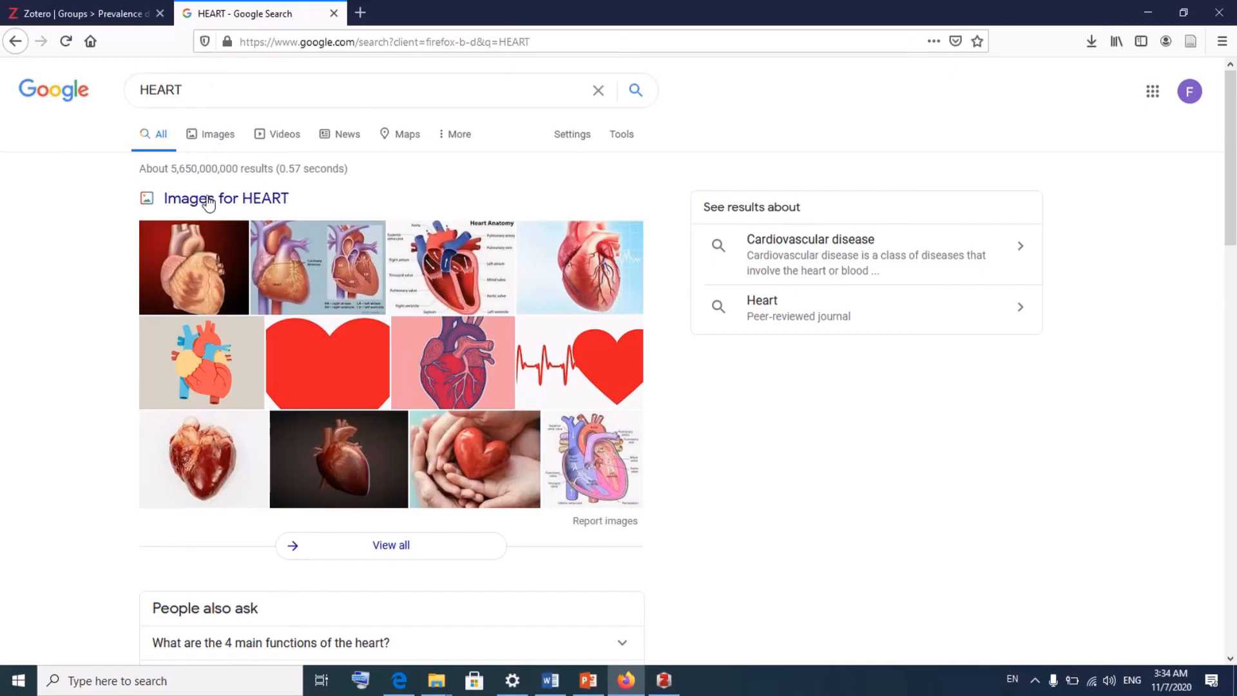
- Save the first Google Images heart illustration to the Desktop, then choose a profile image in Zotero
click(615, 263)
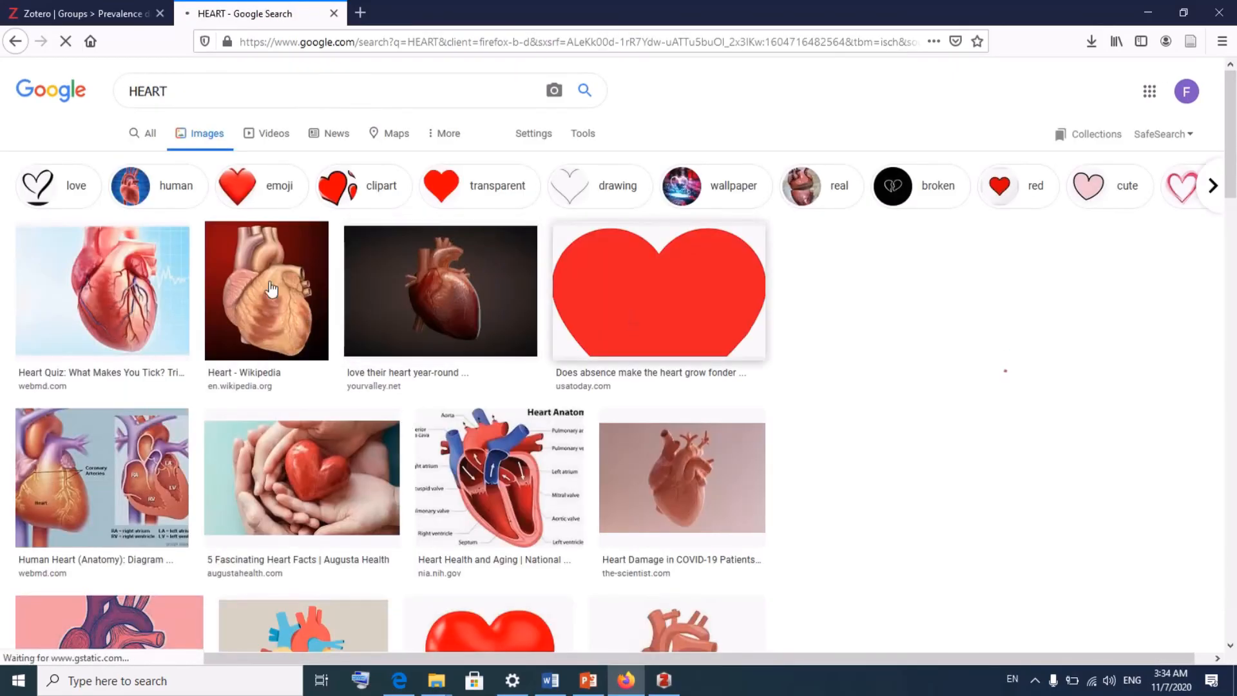
click(127, 281)
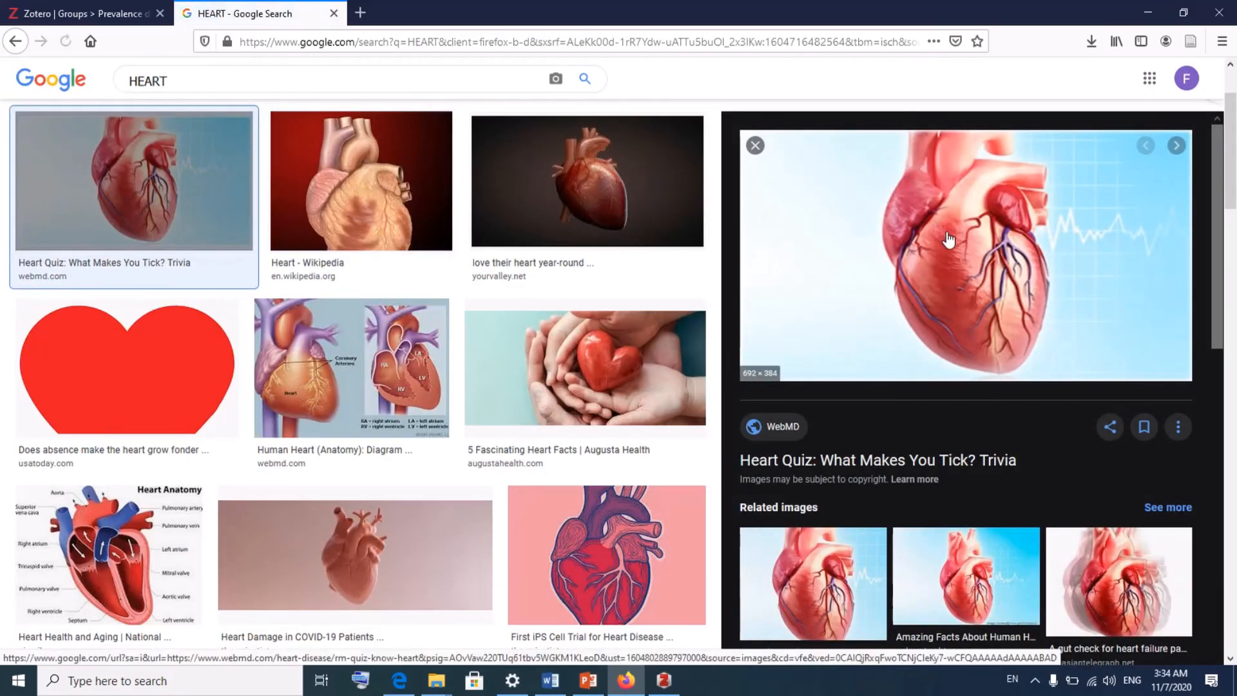
right_click(949, 240)
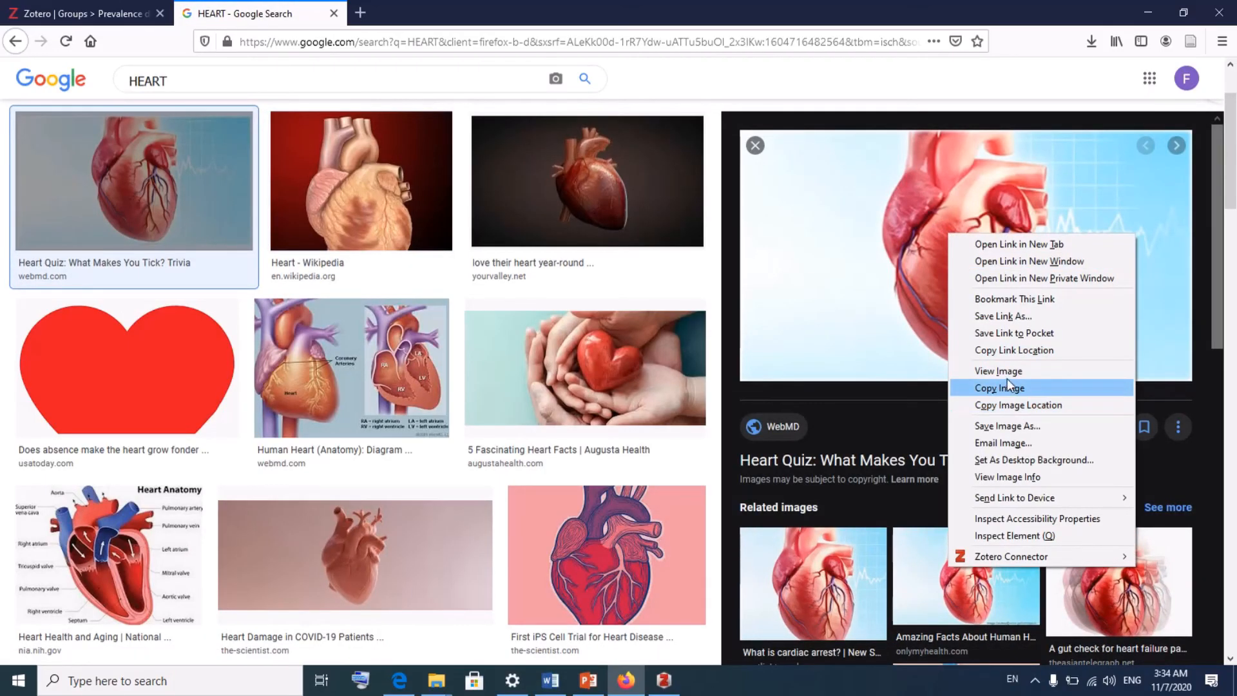
click(1005, 426)
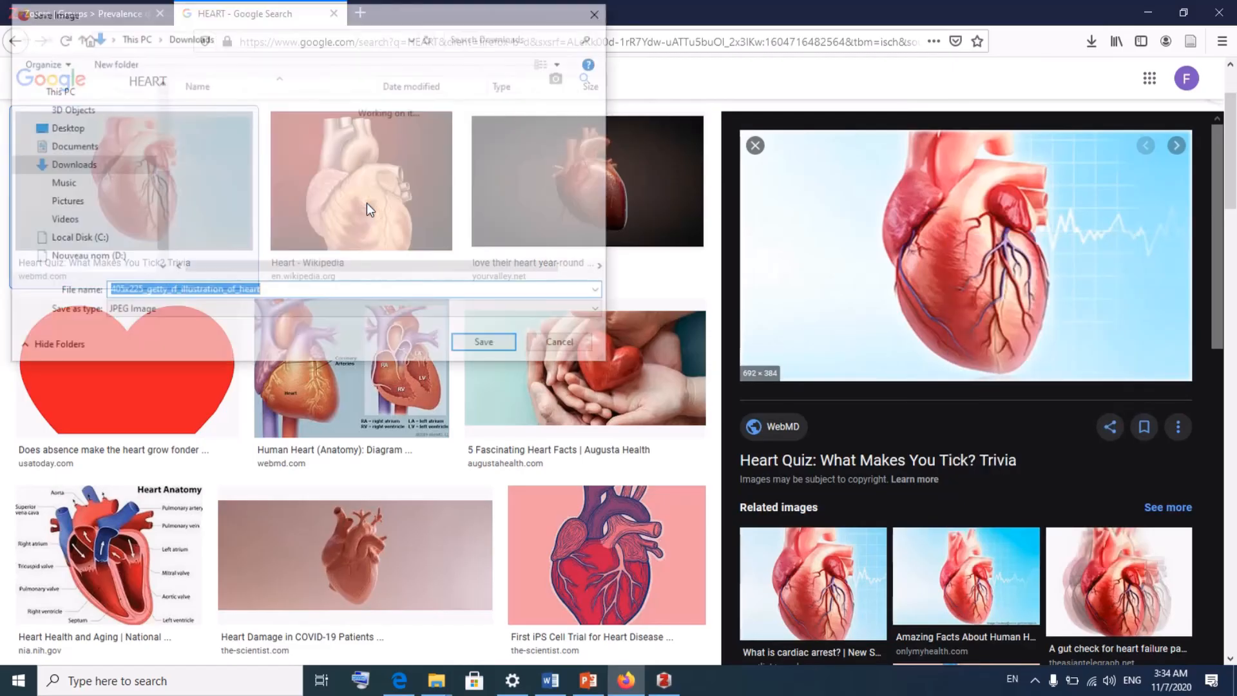
click(73, 132)
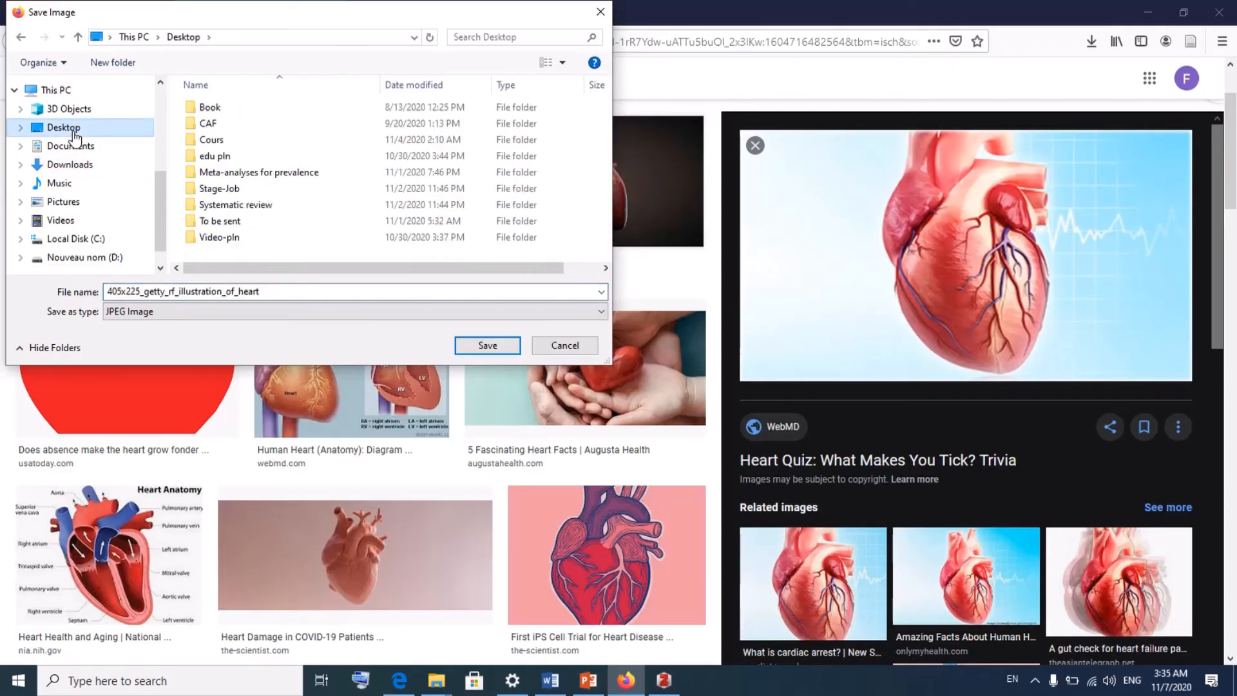
click(499, 346)
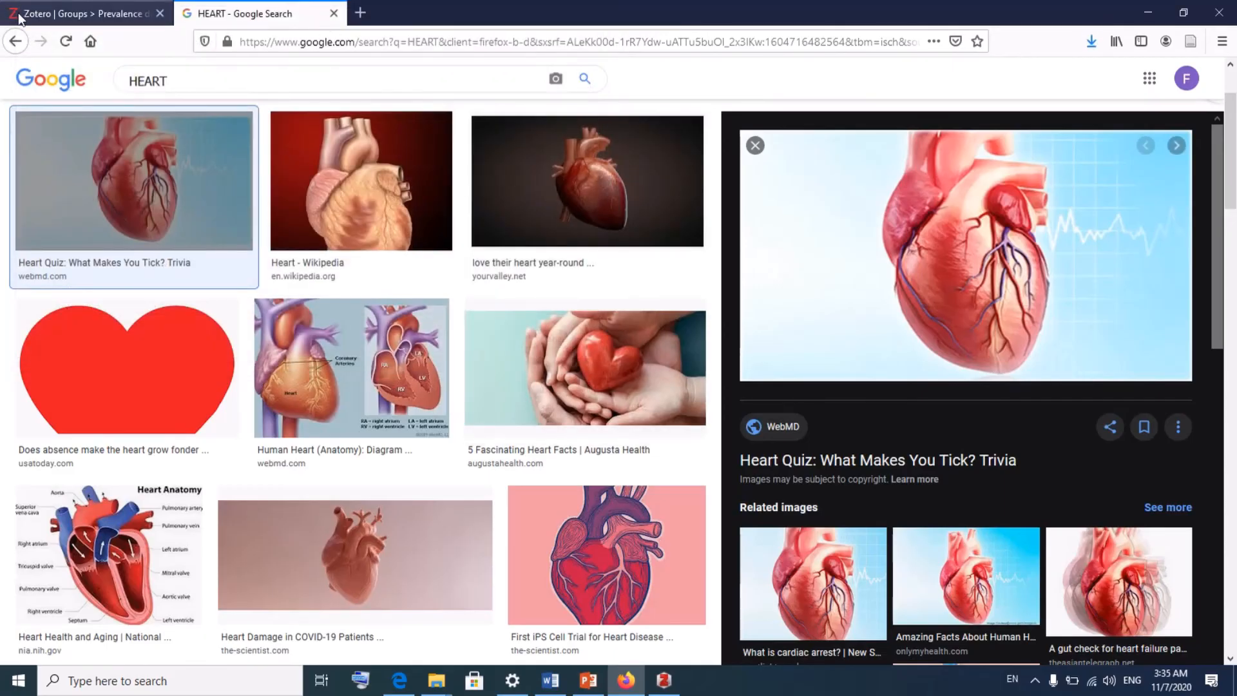
click(20, 17)
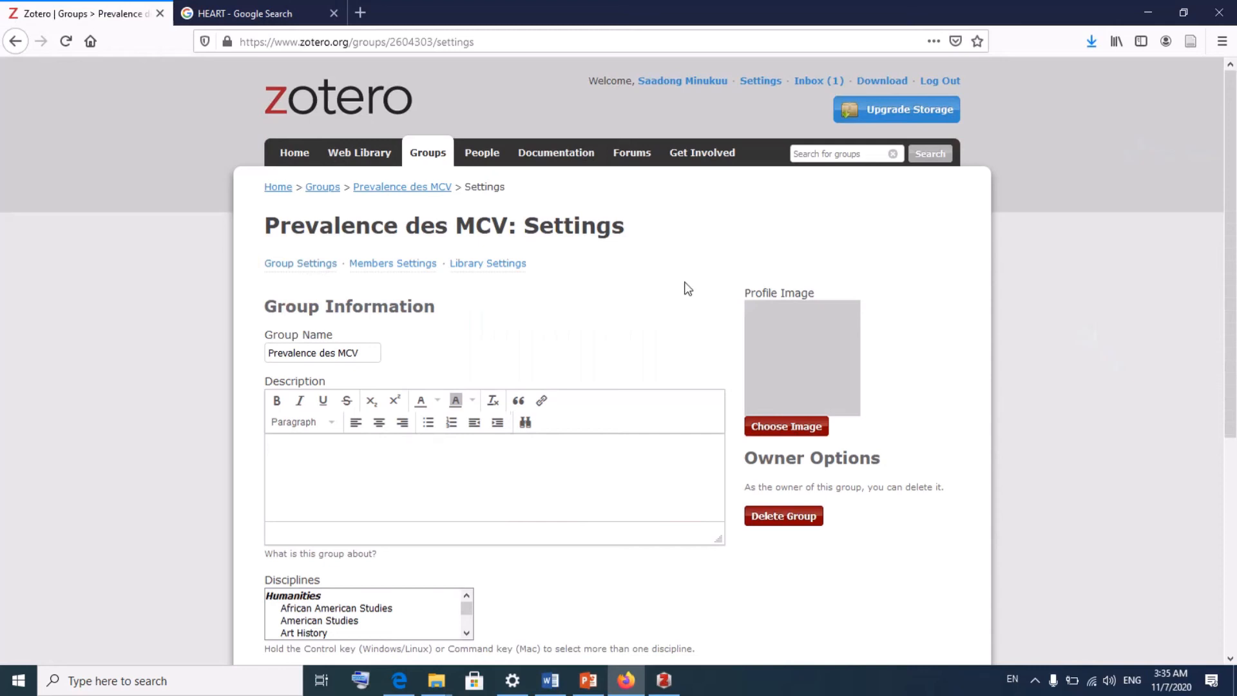
click(802, 442)
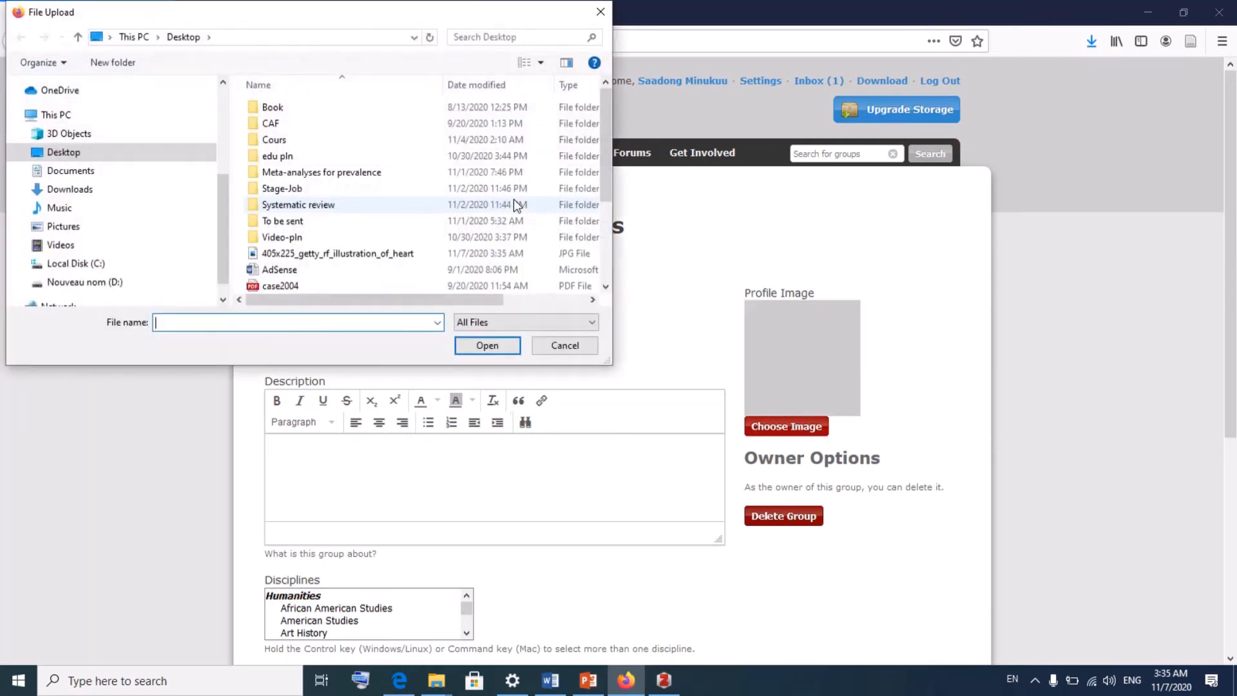
- Upload 405x225_getty_rf_illustration_of_heart from the Desktop as the group's profile image
scroll(364, 221, down, 3)
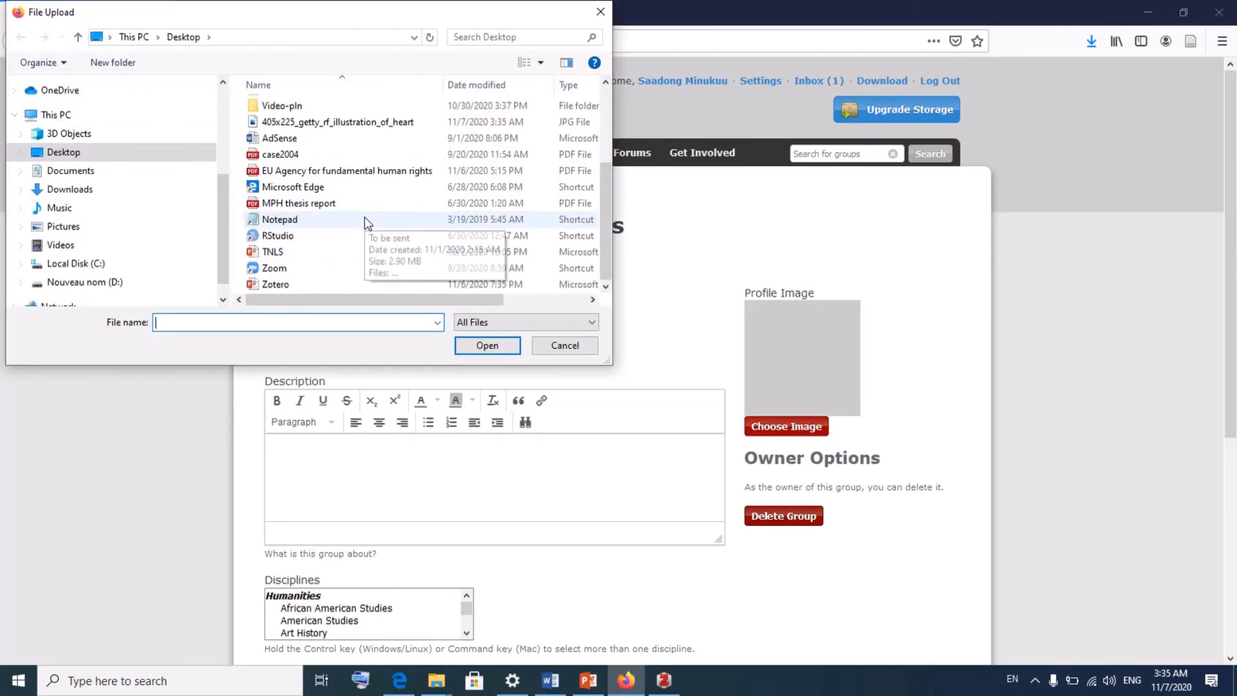
scroll(298, 212, up, 3)
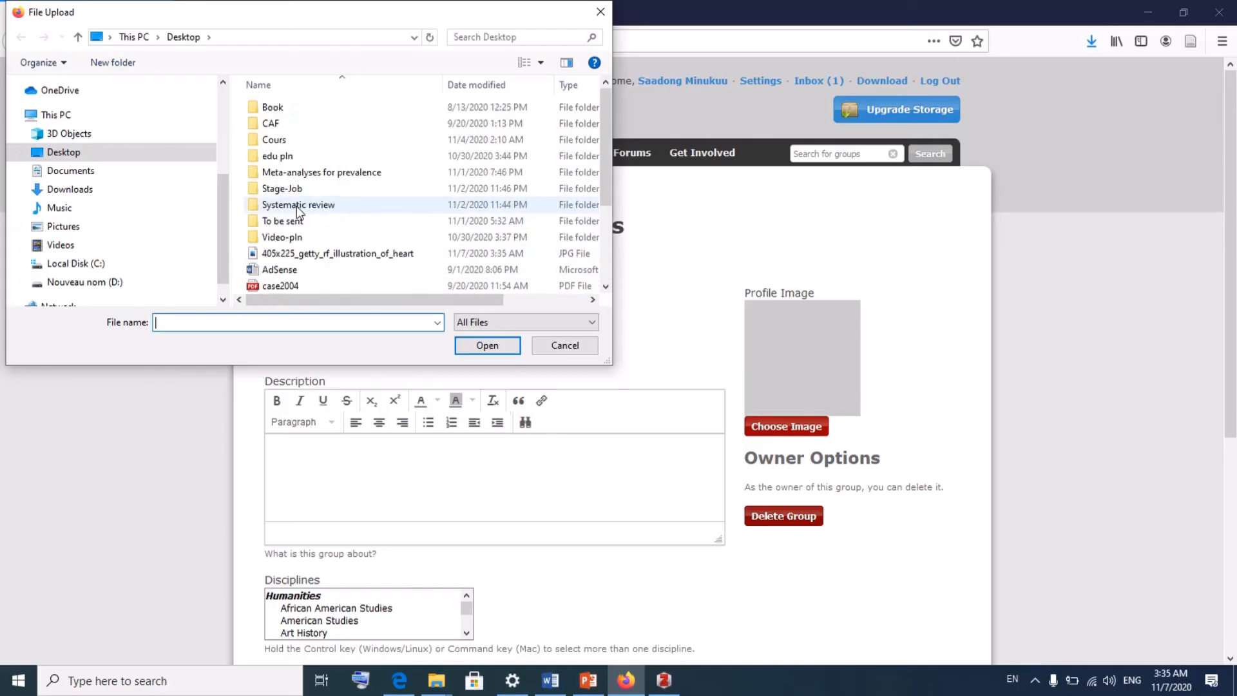
scroll(298, 213, down, 1)
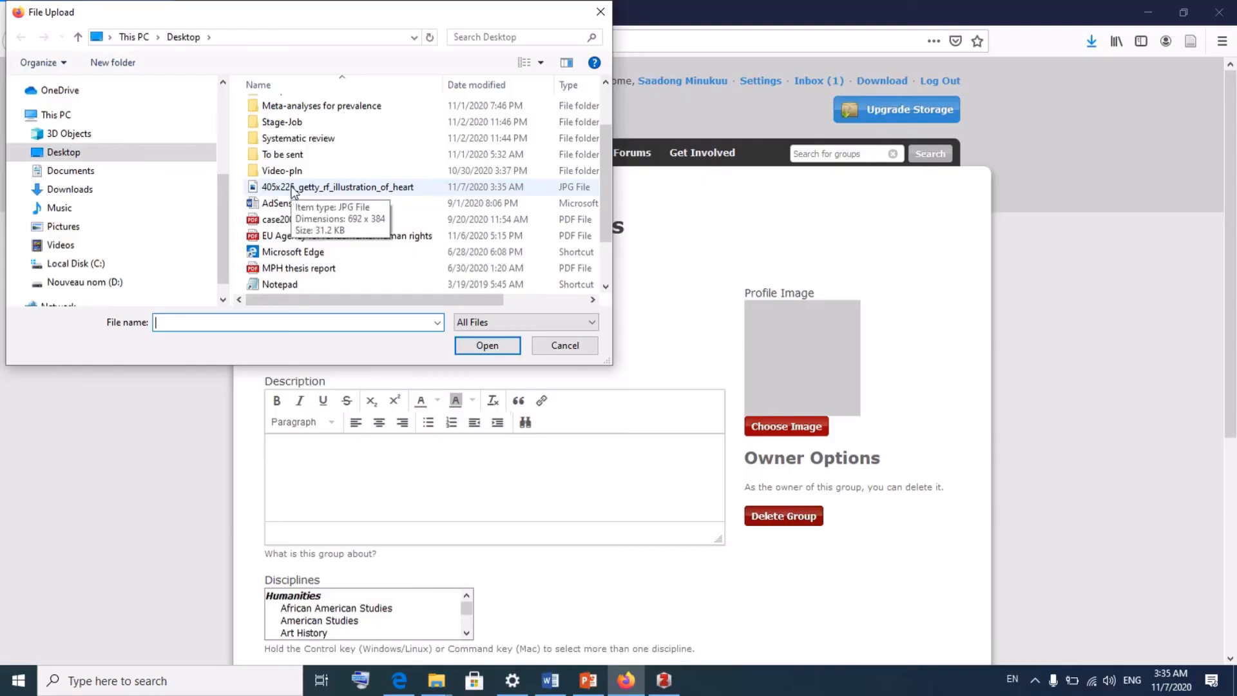
click(293, 191)
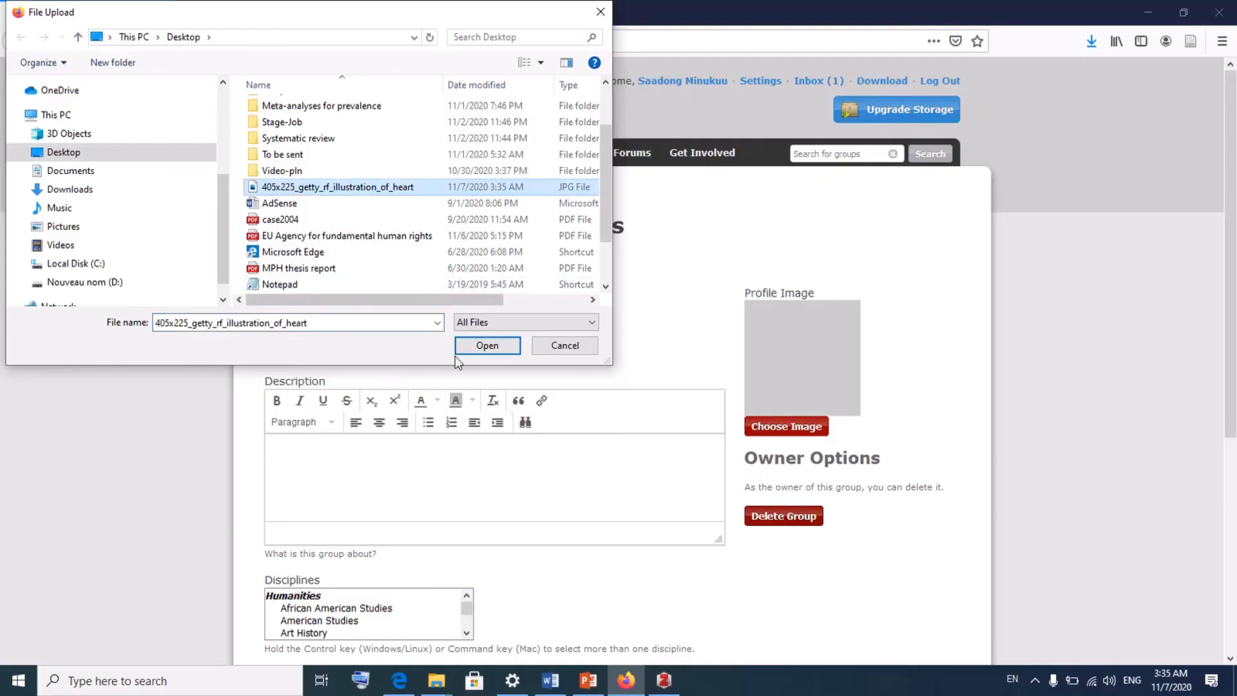
click(472, 349)
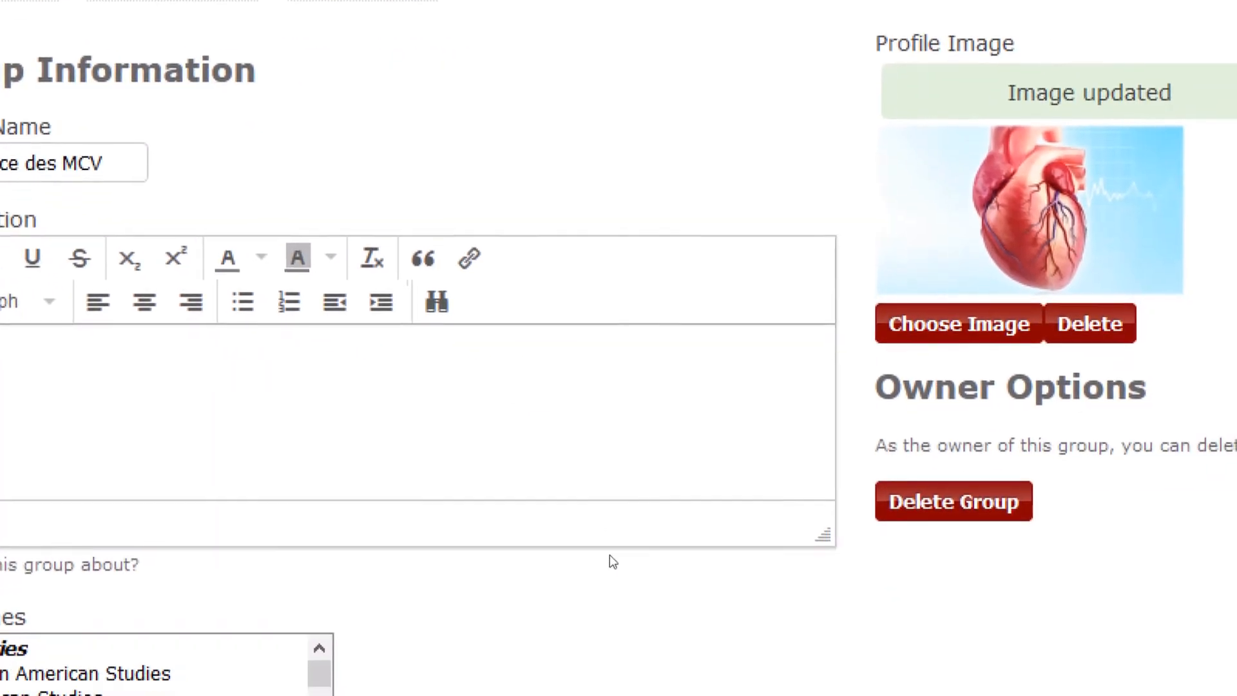
- Pick Medicine from the Disciplines list, enable comments, and save the settings
scroll(354, 674, down, 5)
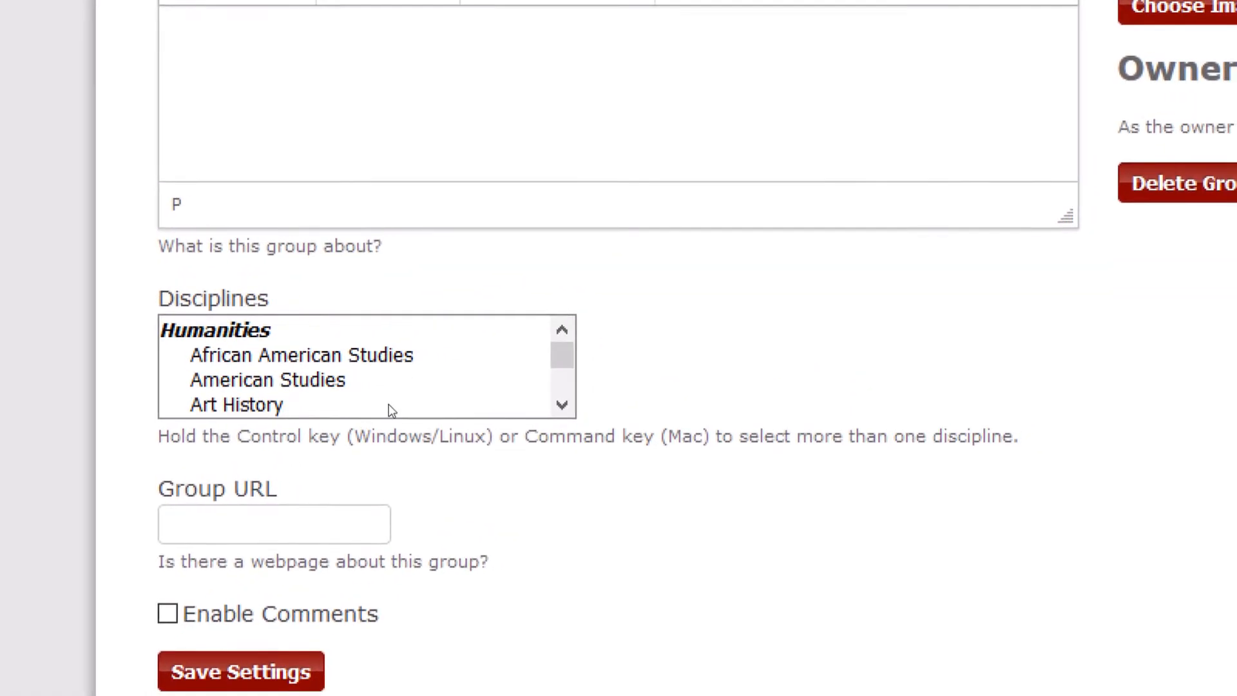
drag(562, 364, 561, 385)
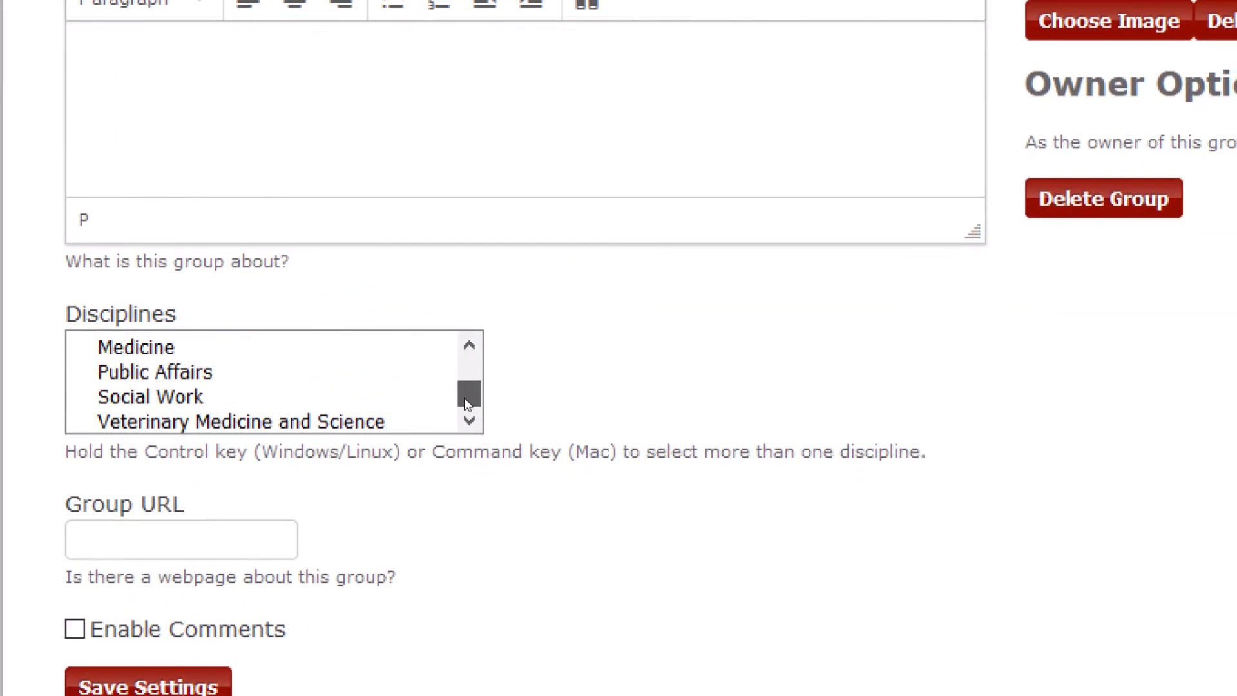
drag(468, 402, 469, 411)
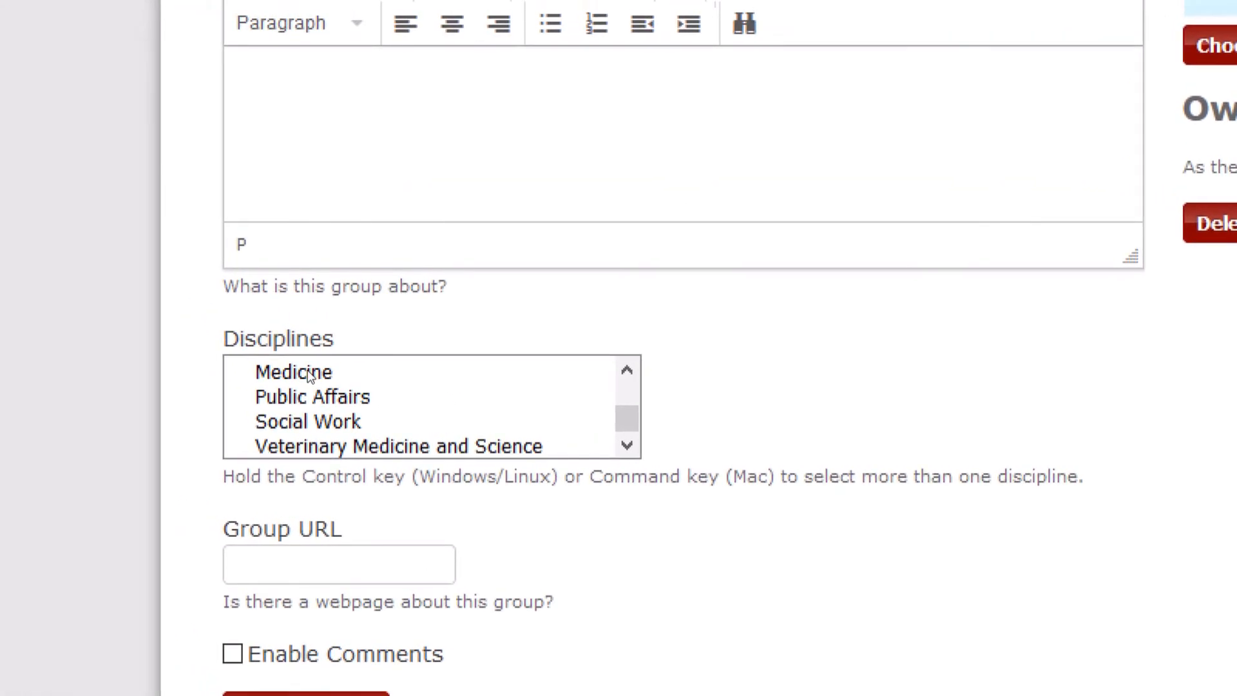
click(309, 374)
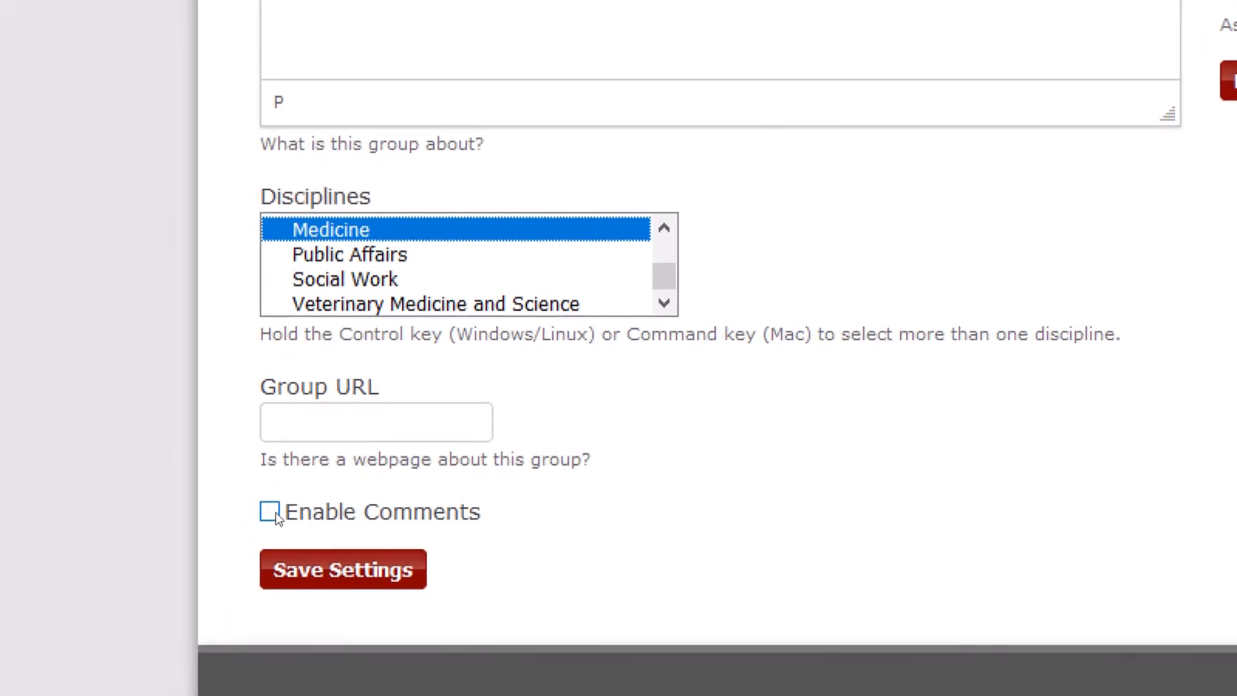
click(258, 514)
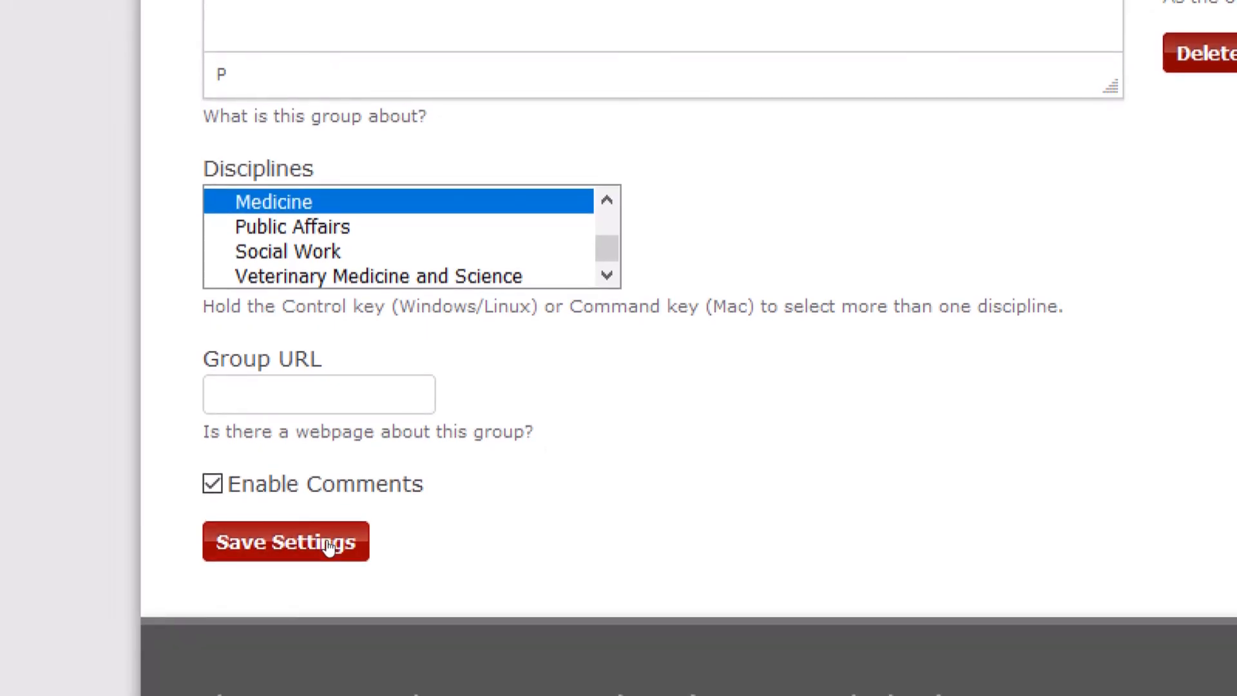
click(328, 545)
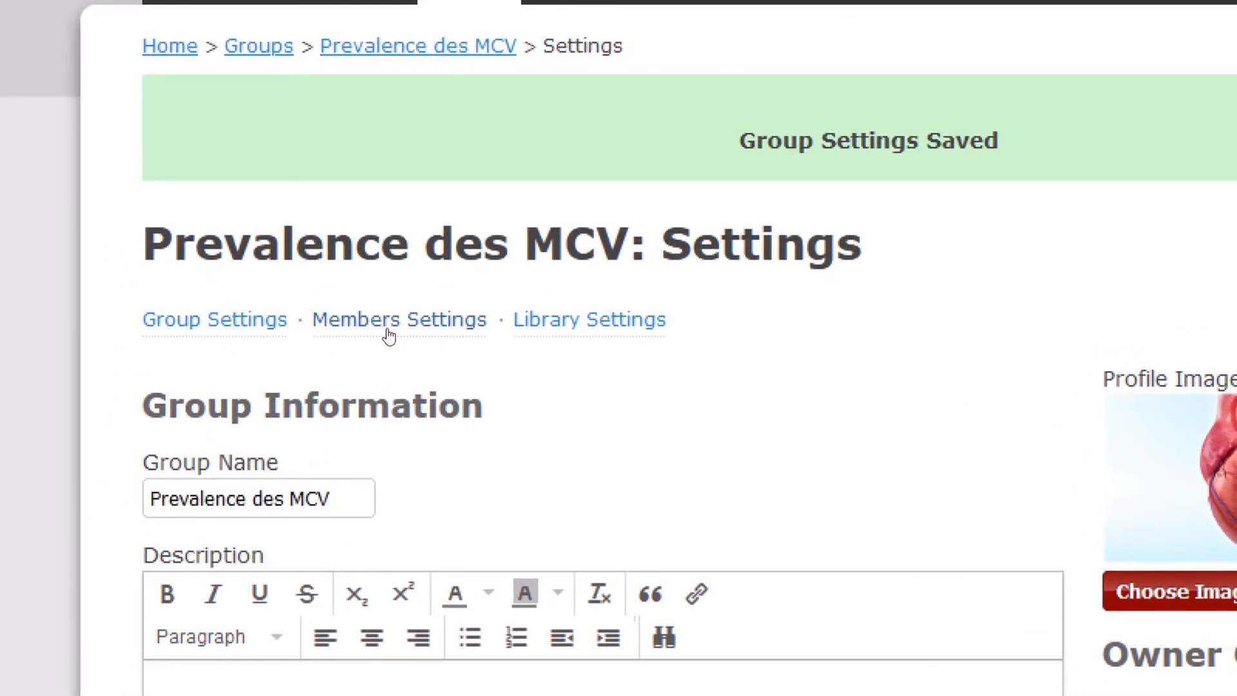
- From Members Settings, invite a new member by entering their e-mail address
click(388, 322)
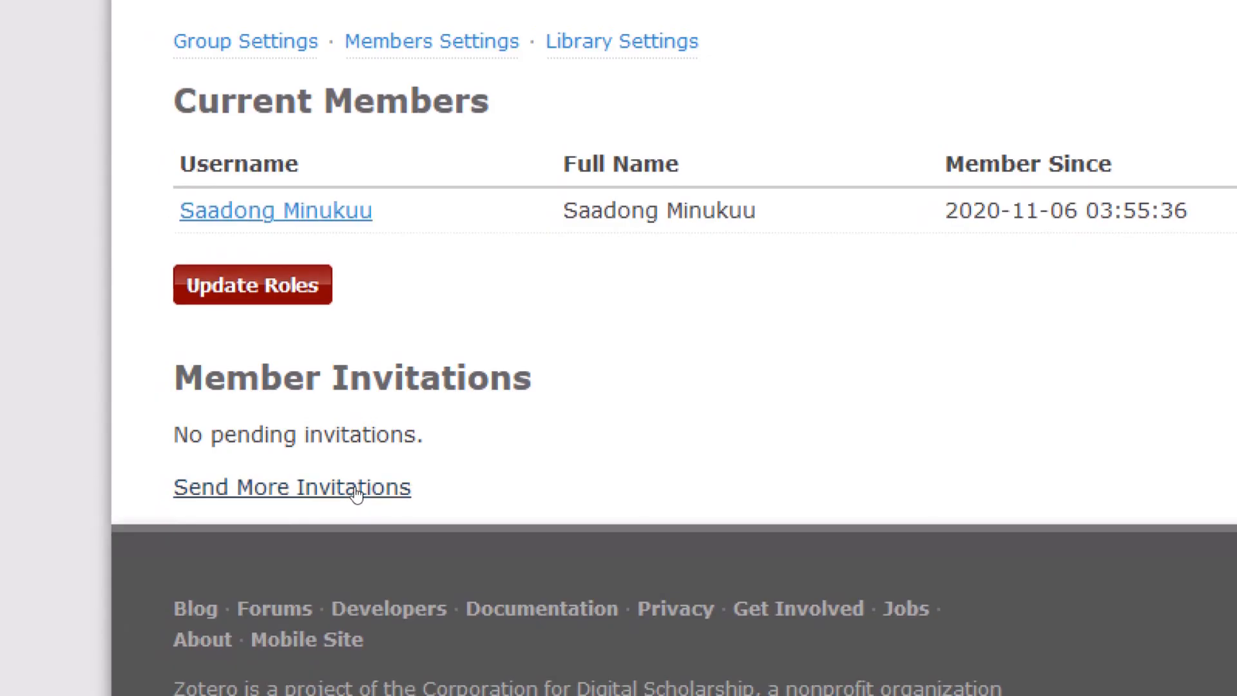
click(354, 488)
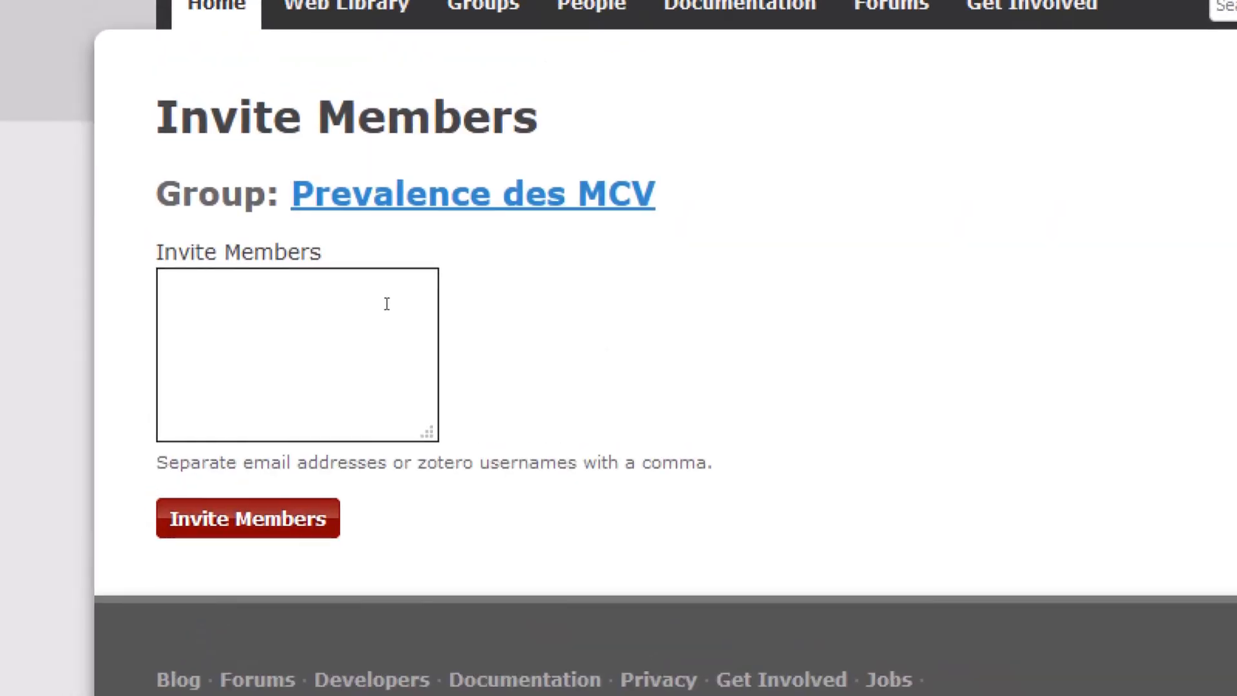
click(387, 303)
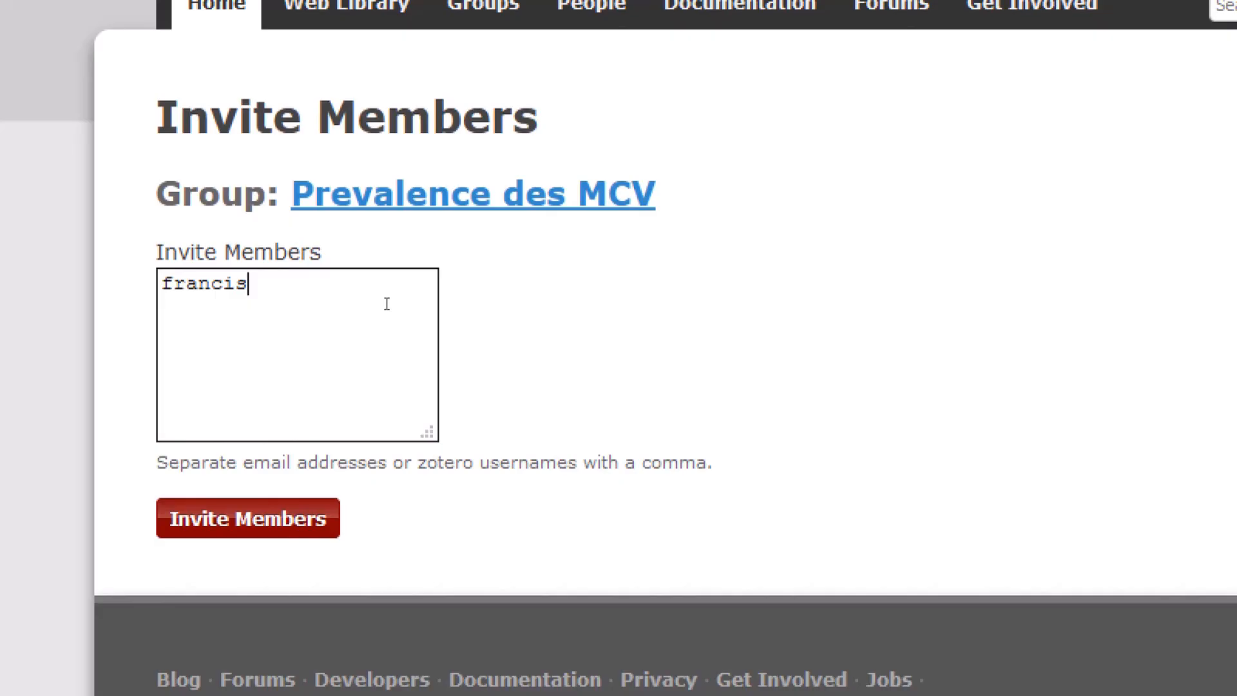
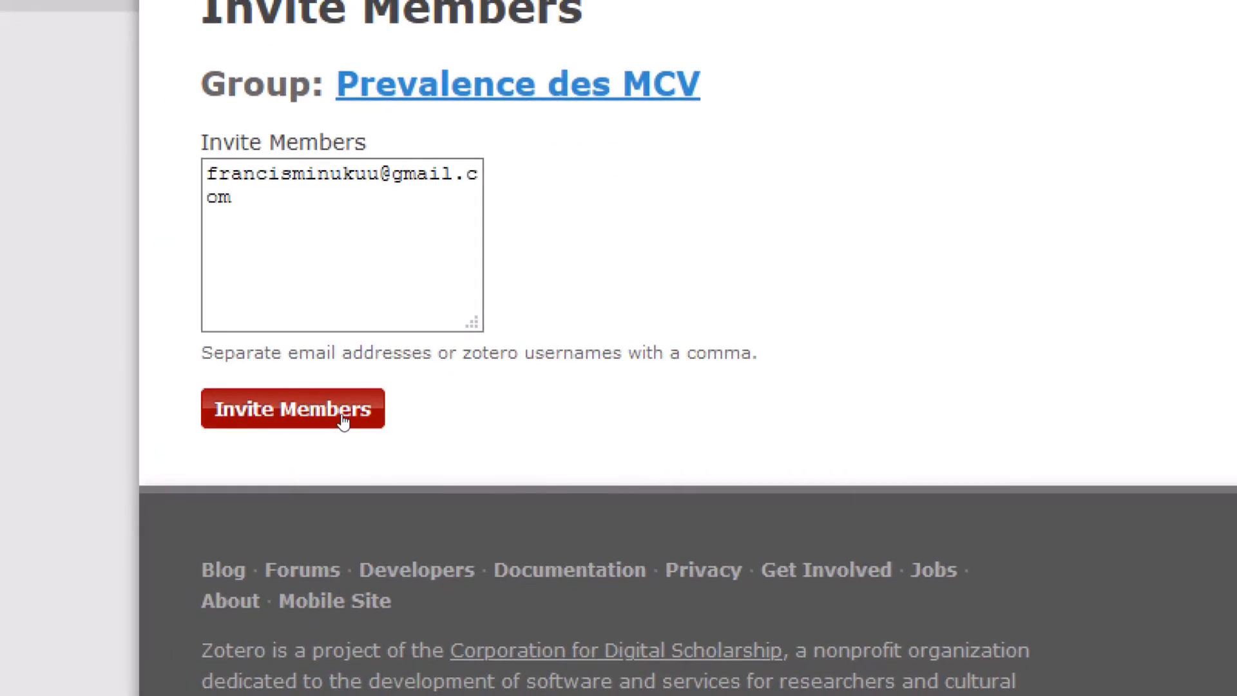
click(344, 421)
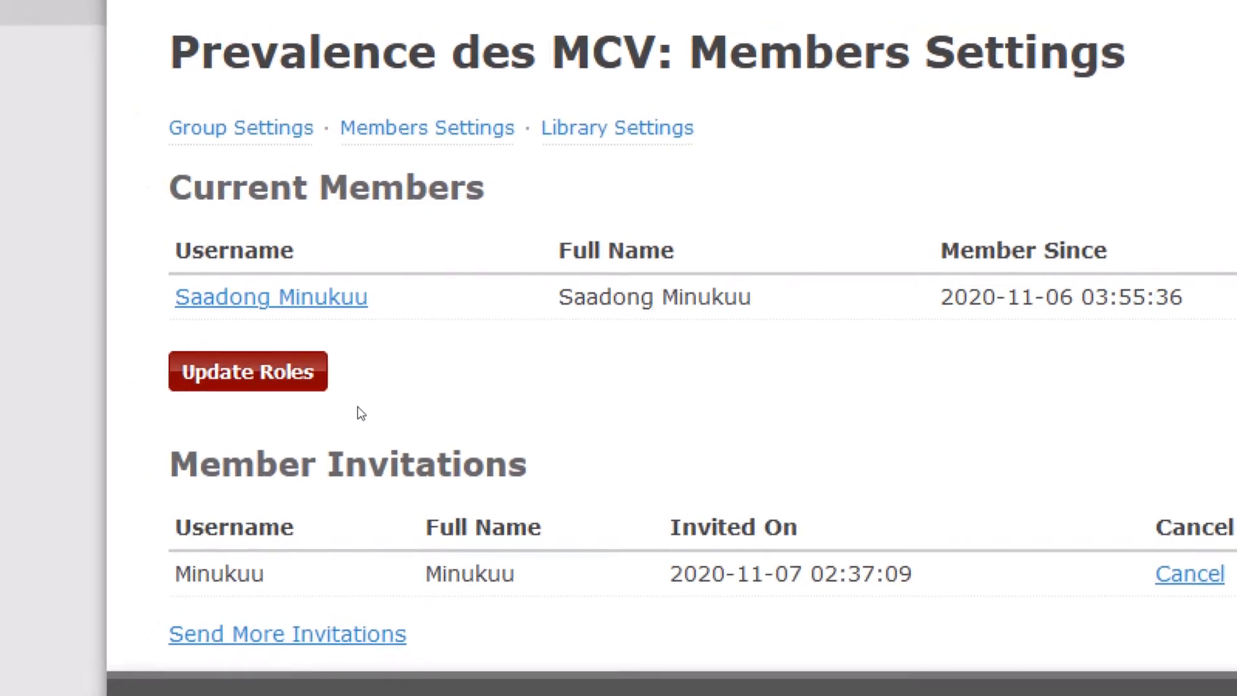
- Send another invitation to a second Gmail address via Invite Members
click(351, 519)
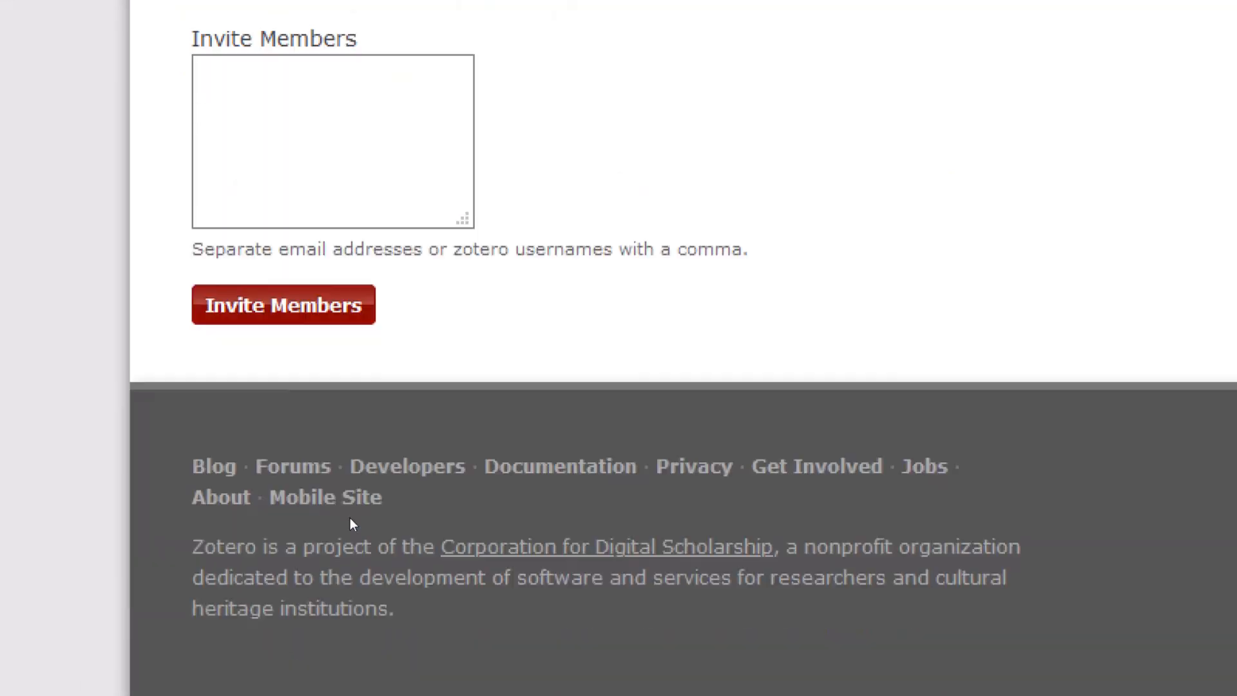
click(377, 295)
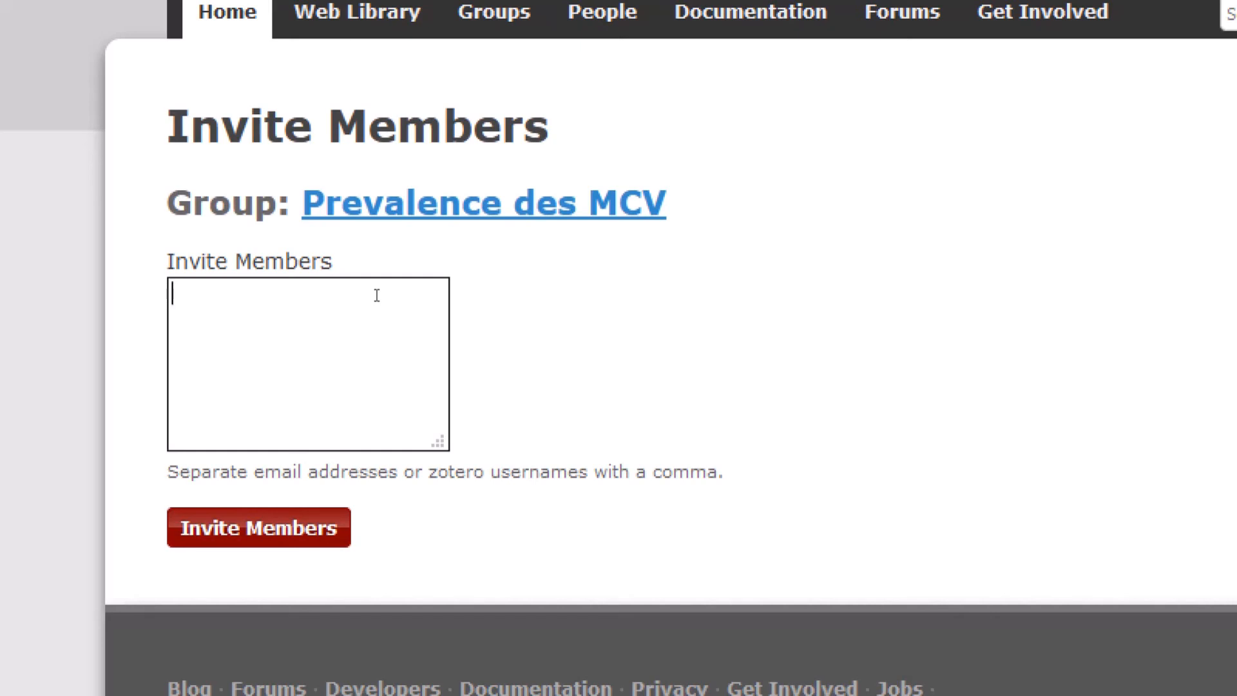
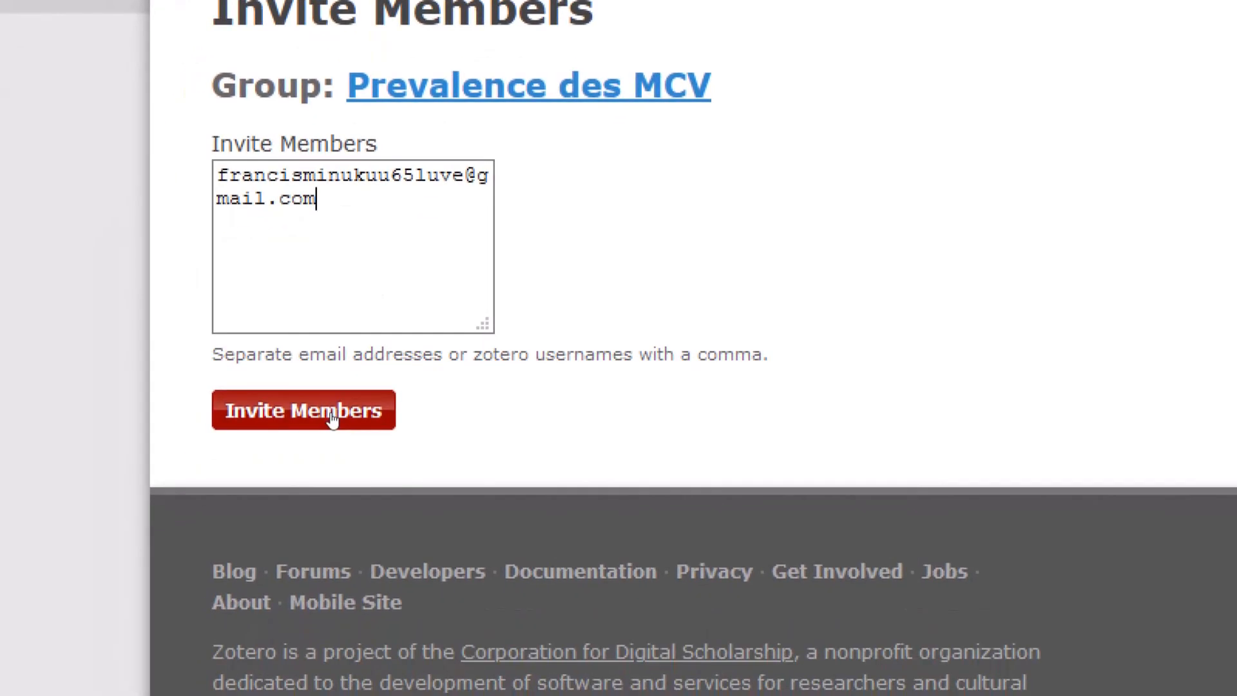
click(332, 419)
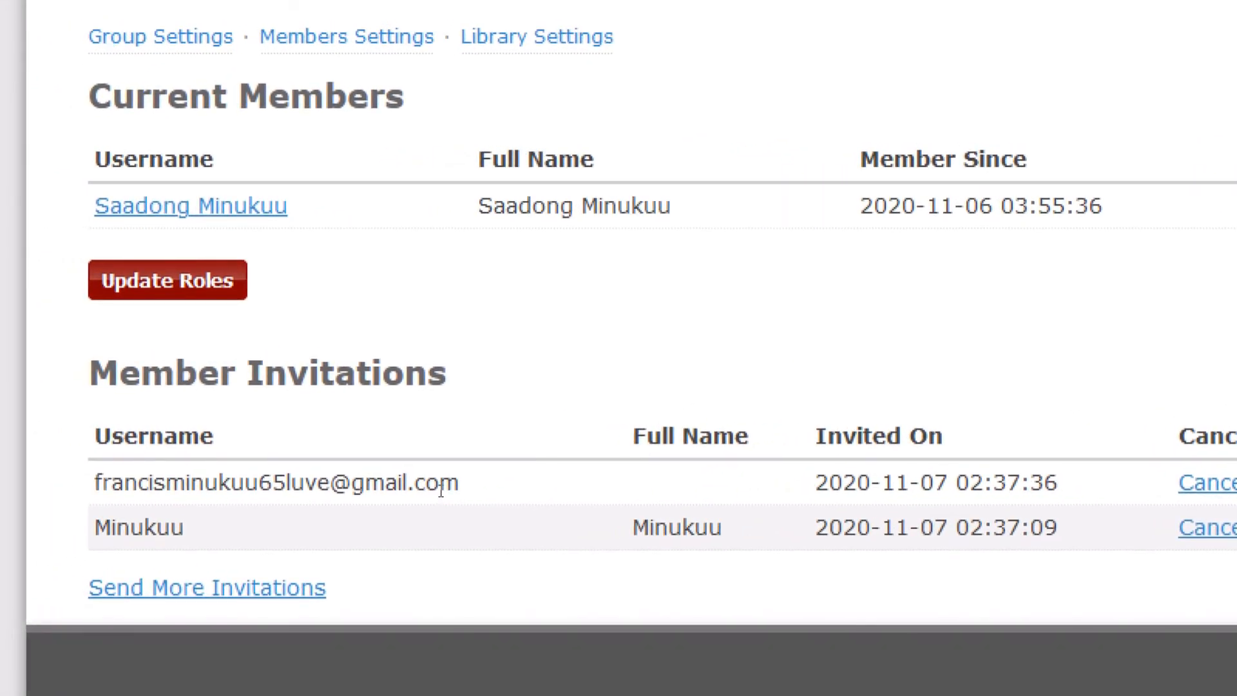
- Inspect the invited addresses in the Member Invitations table, then return to the HEART search tab
drag(455, 488, 376, 488)
click(377, 488)
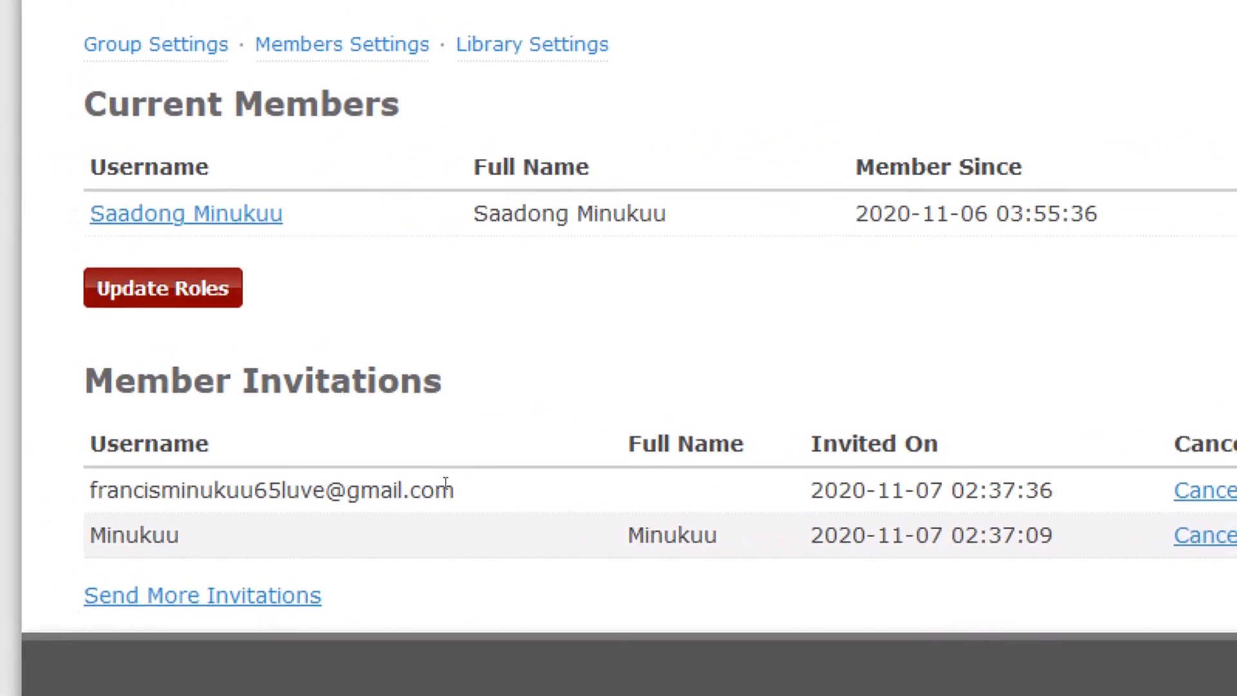
drag(449, 487, 302, 488)
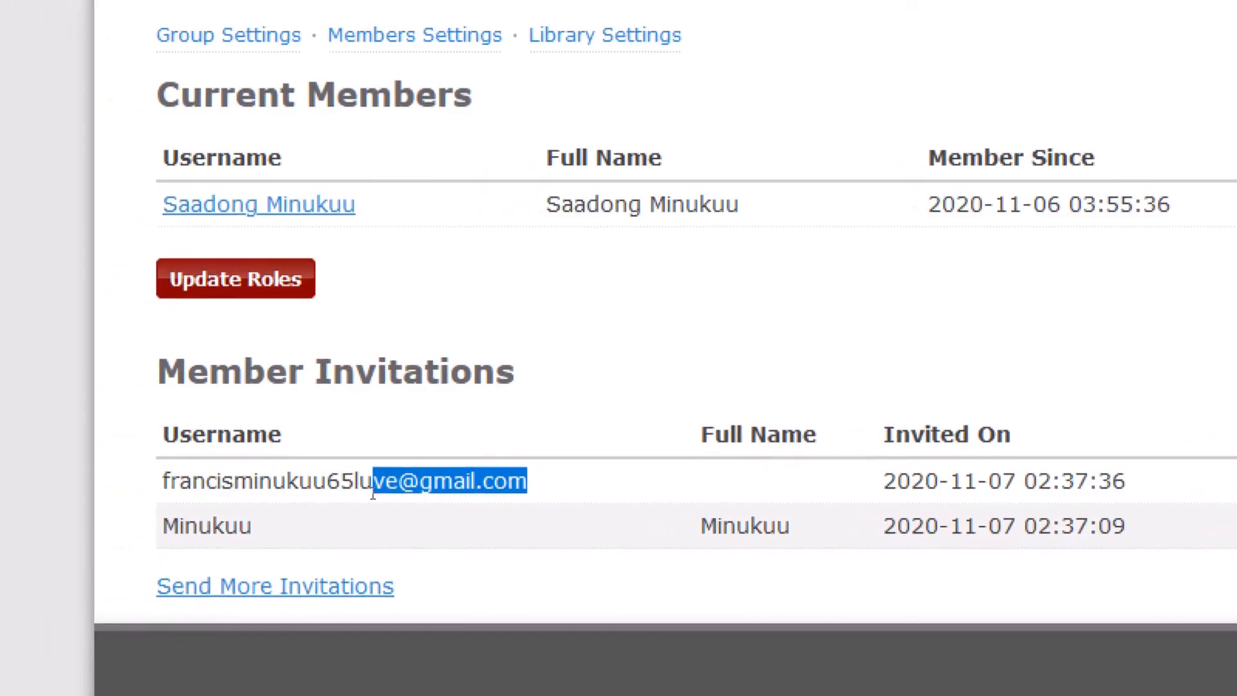
click(303, 487)
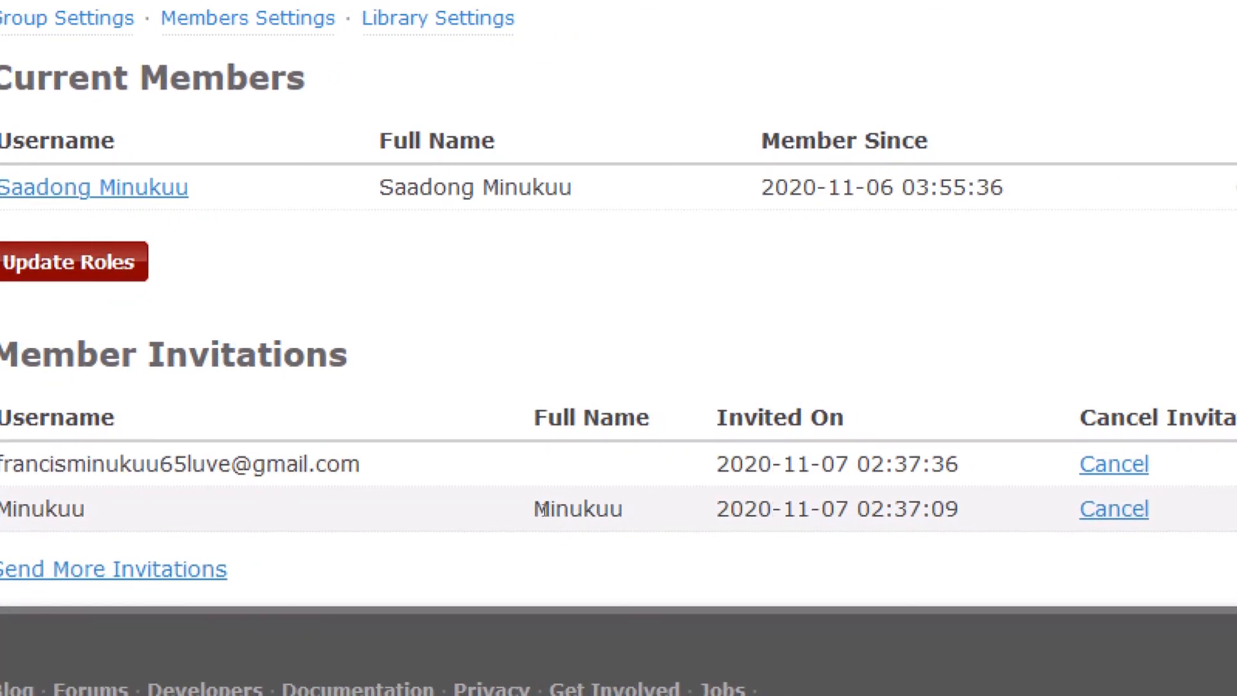
drag(536, 511, 596, 512)
click(596, 513)
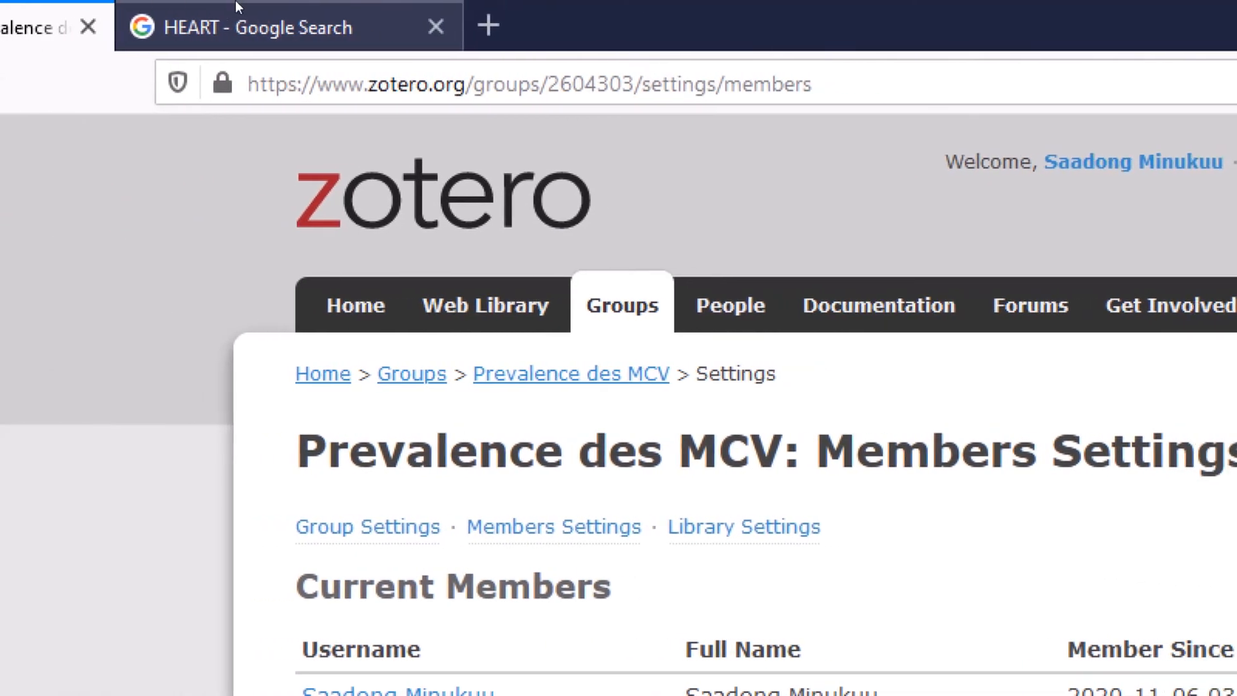
click(239, 13)
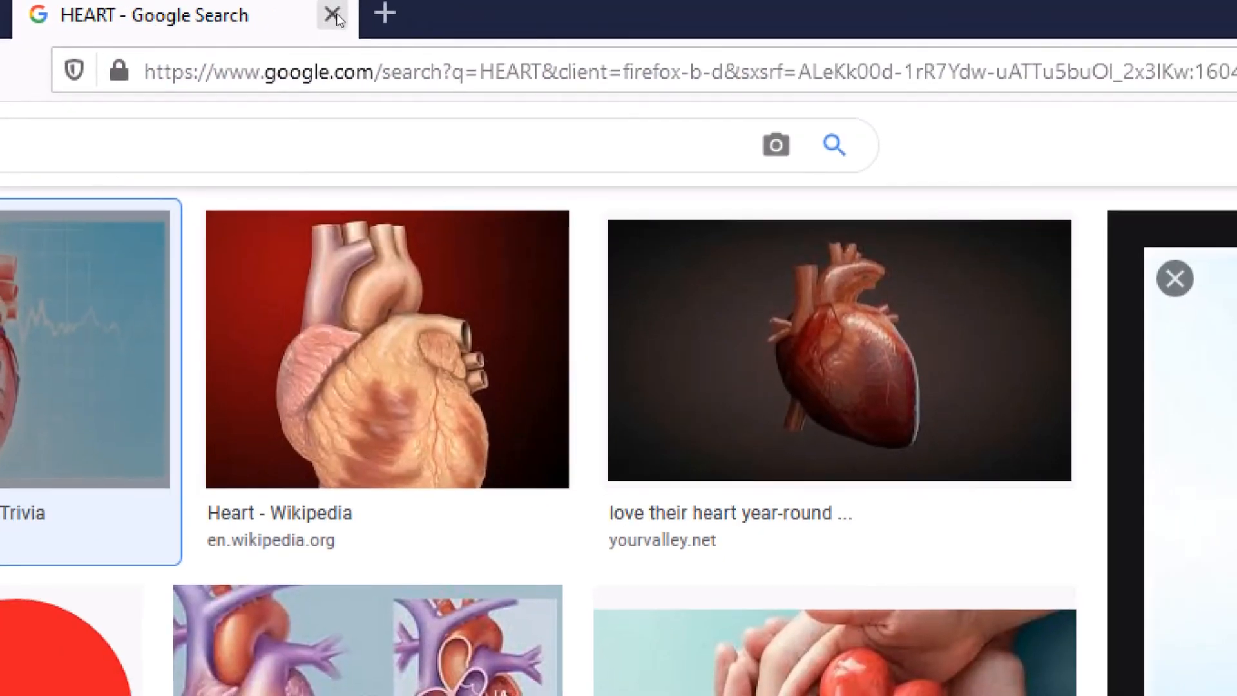
click(335, 14)
click(186, 16)
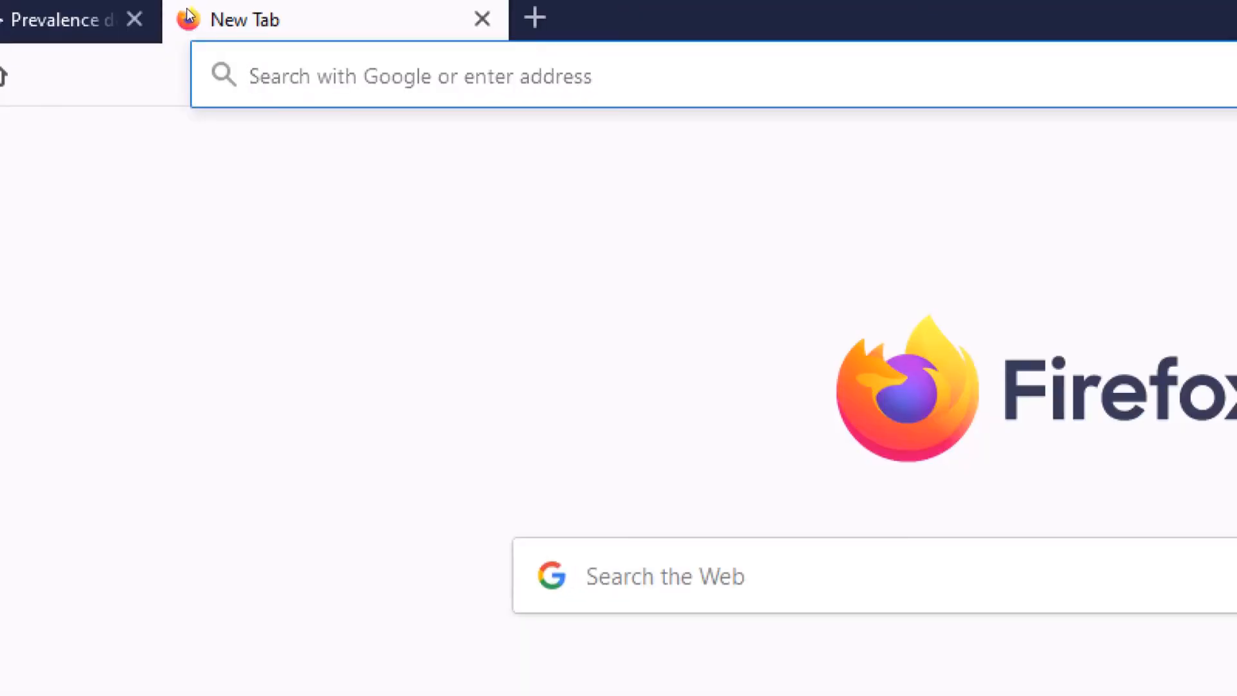
text(www)
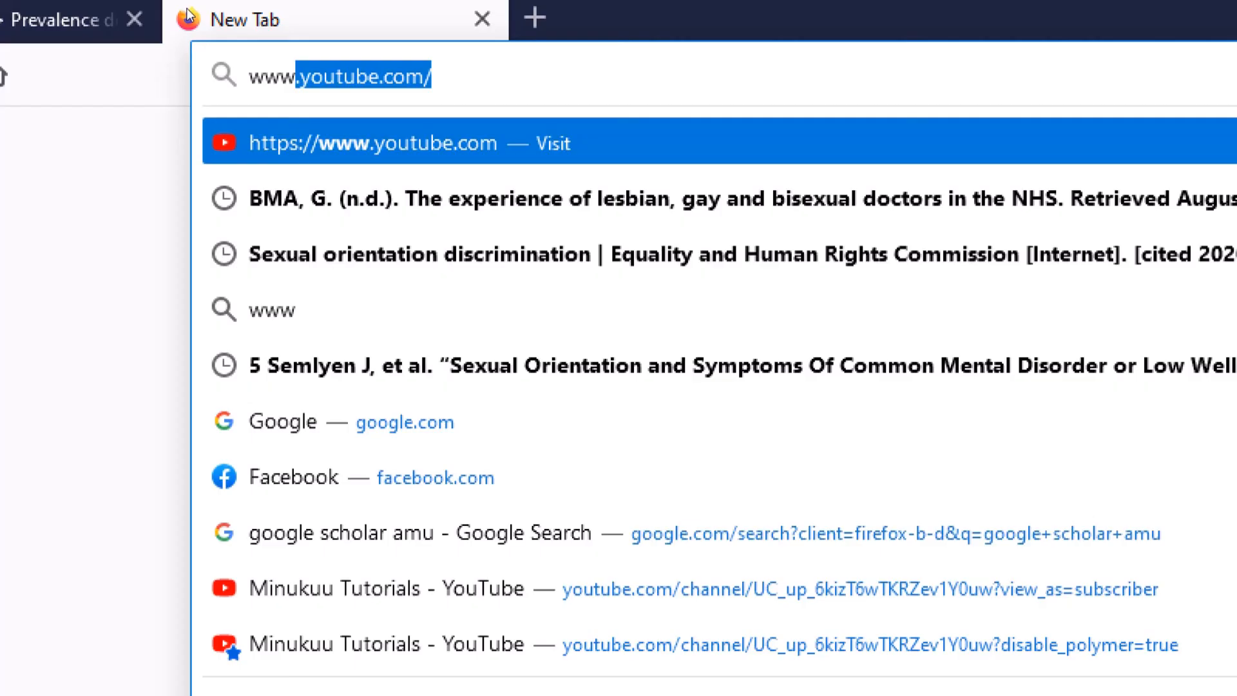
text(.)
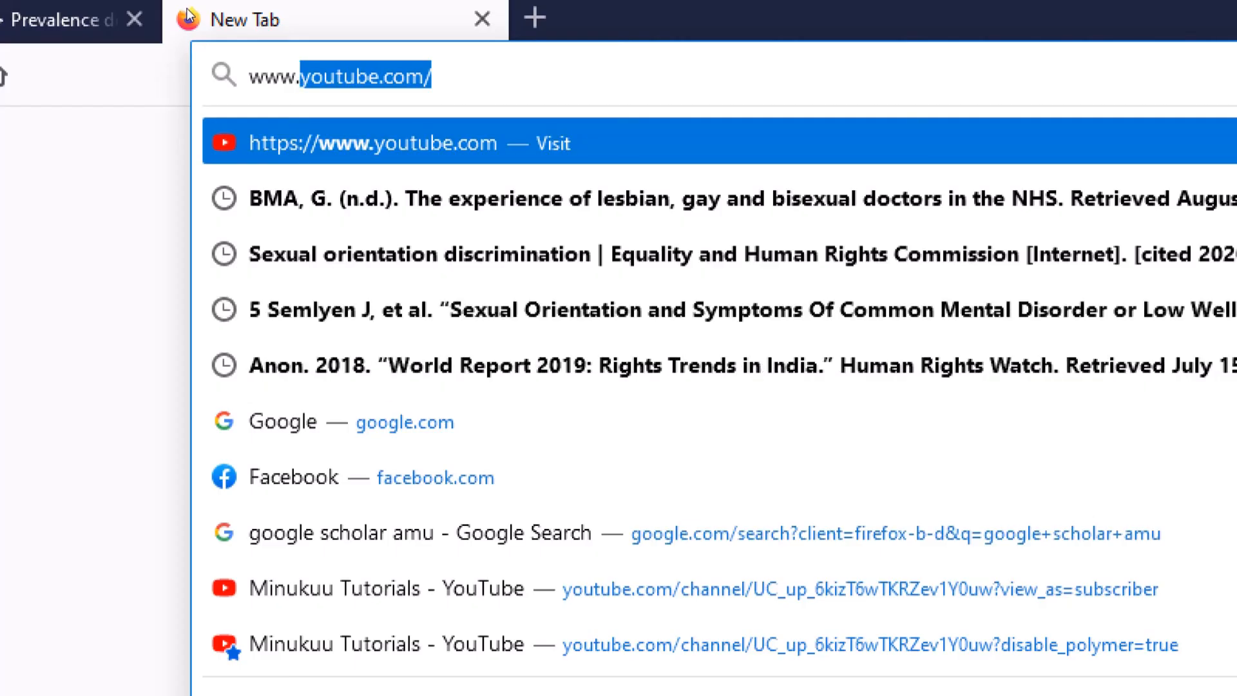
text(zotero.)
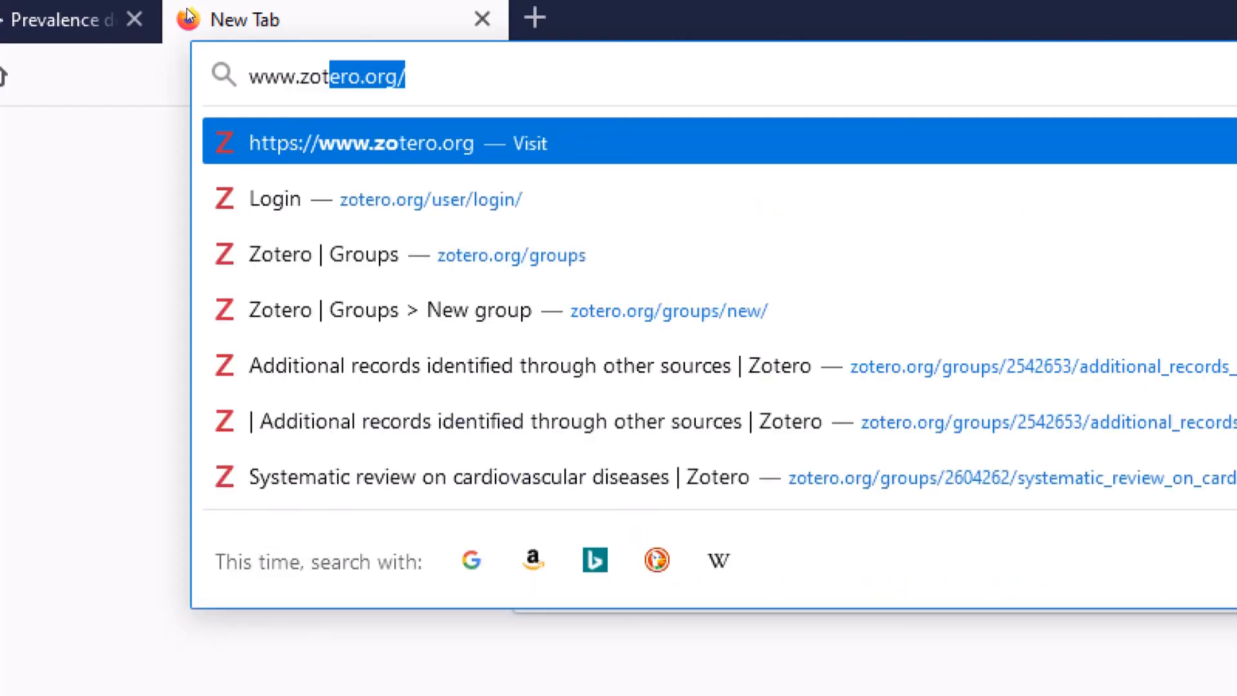
text(o)
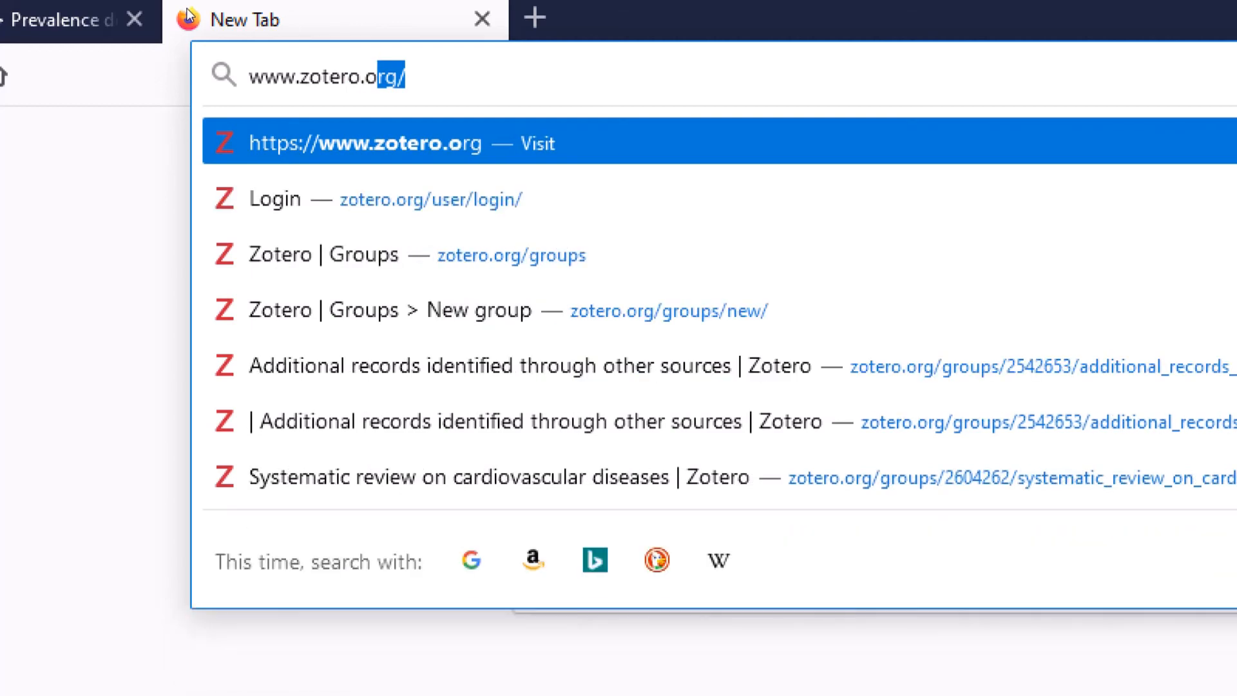
key(Return)
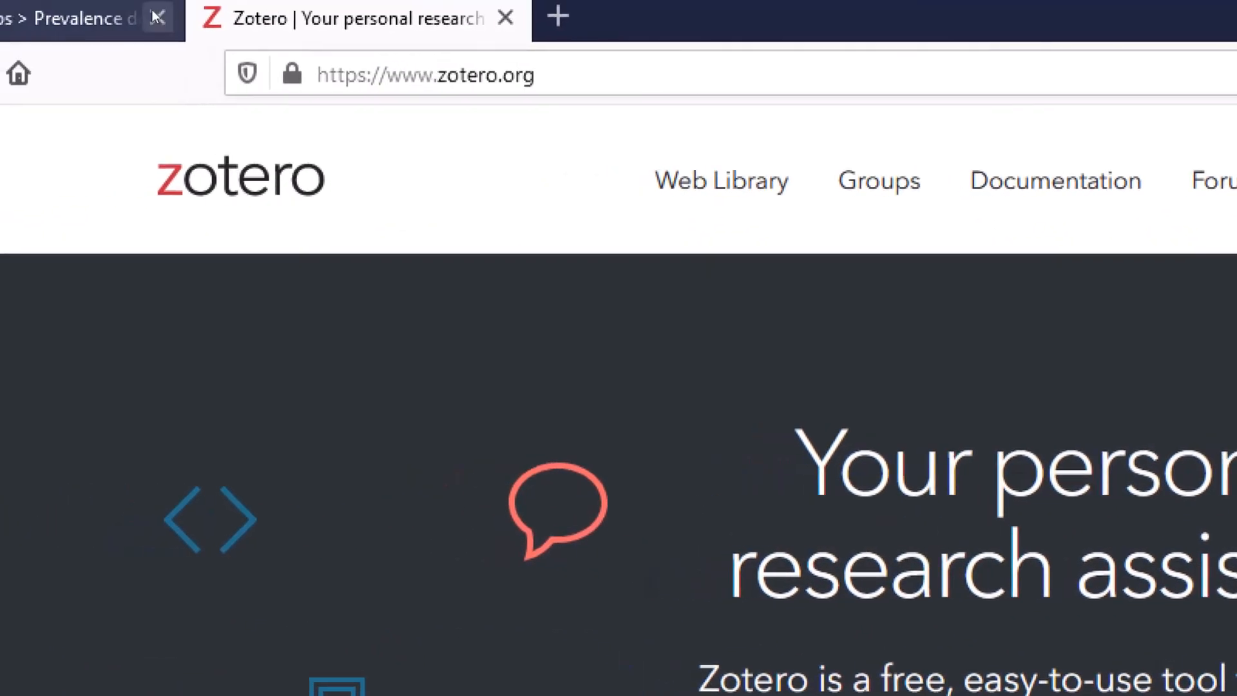
- Return to the zotero.org home page and log out of the current account
click(139, 18)
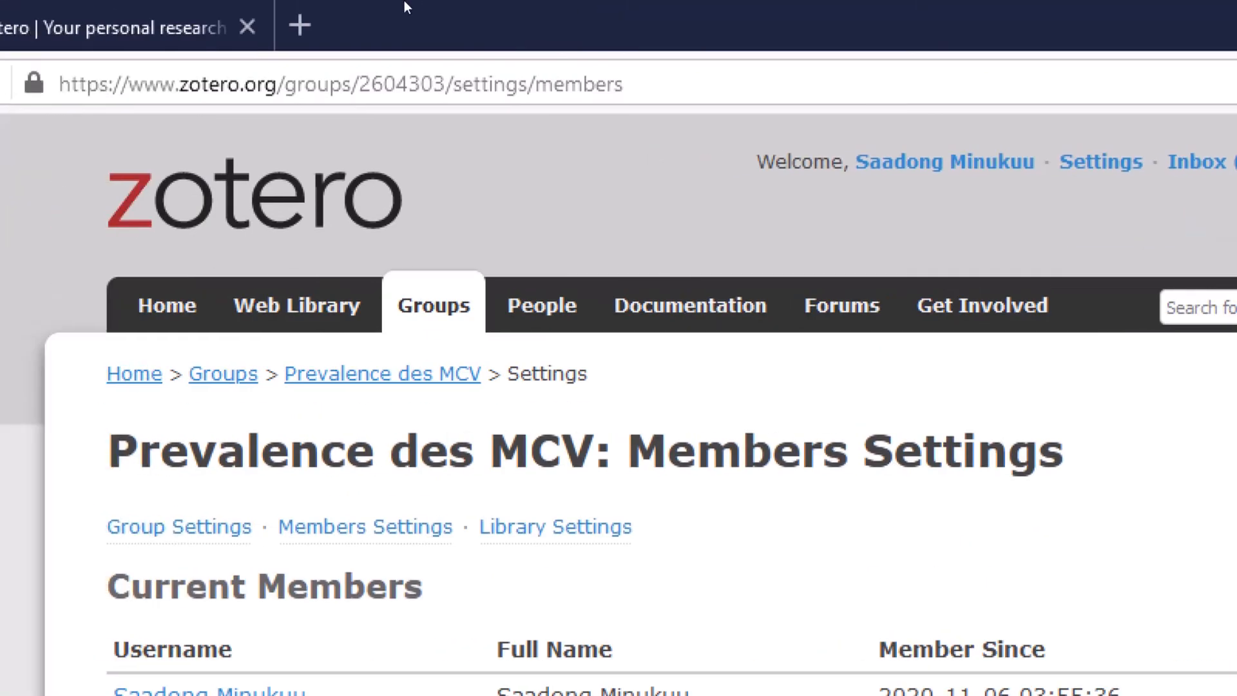
click(151, 28)
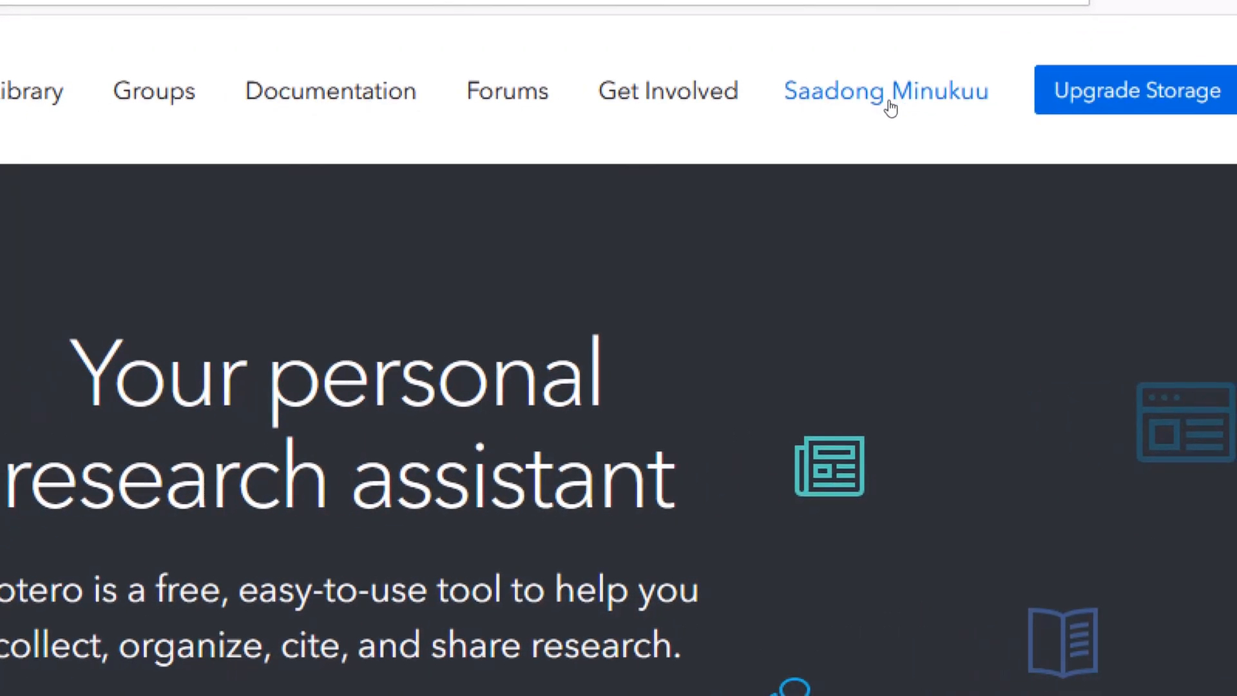
click(890, 107)
click(892, 363)
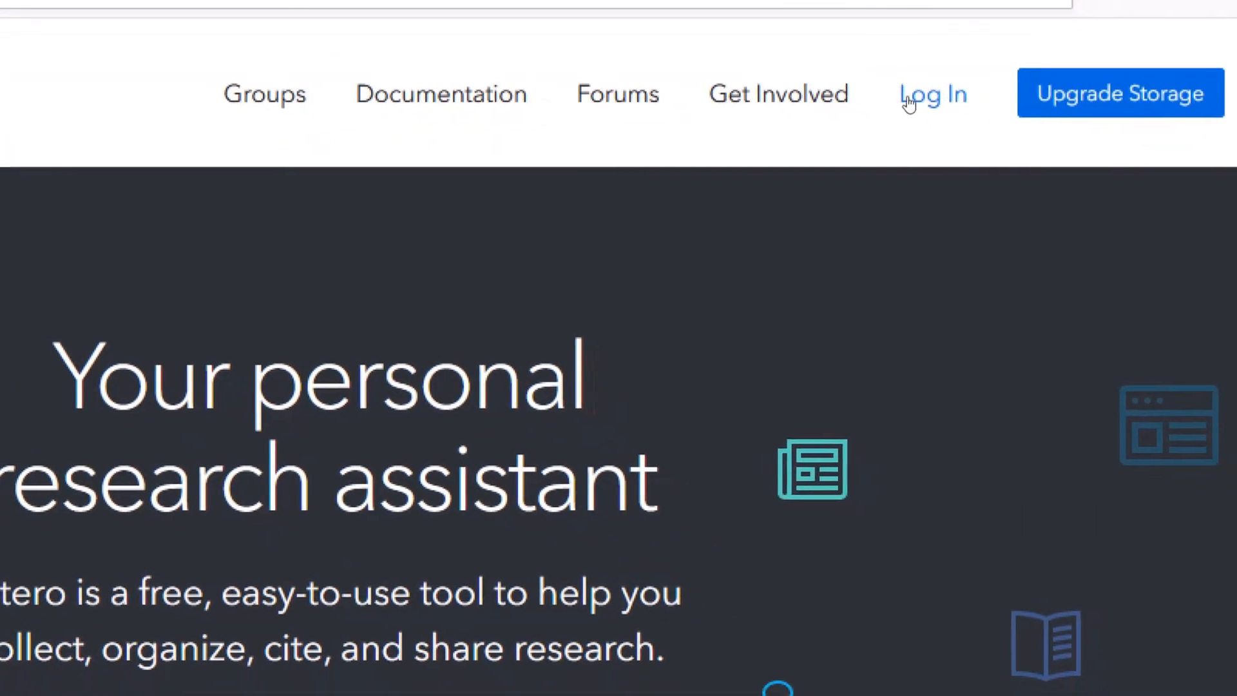
- Log in with a different saved account to reach its web library
click(911, 102)
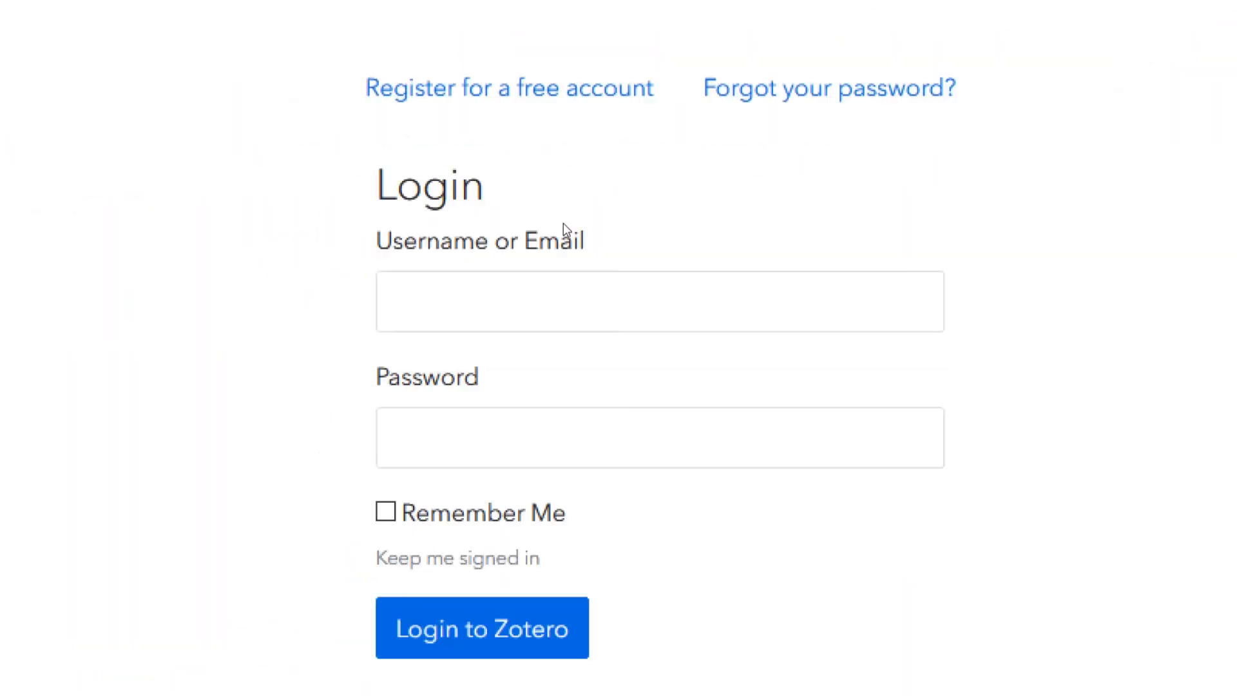
click(539, 249)
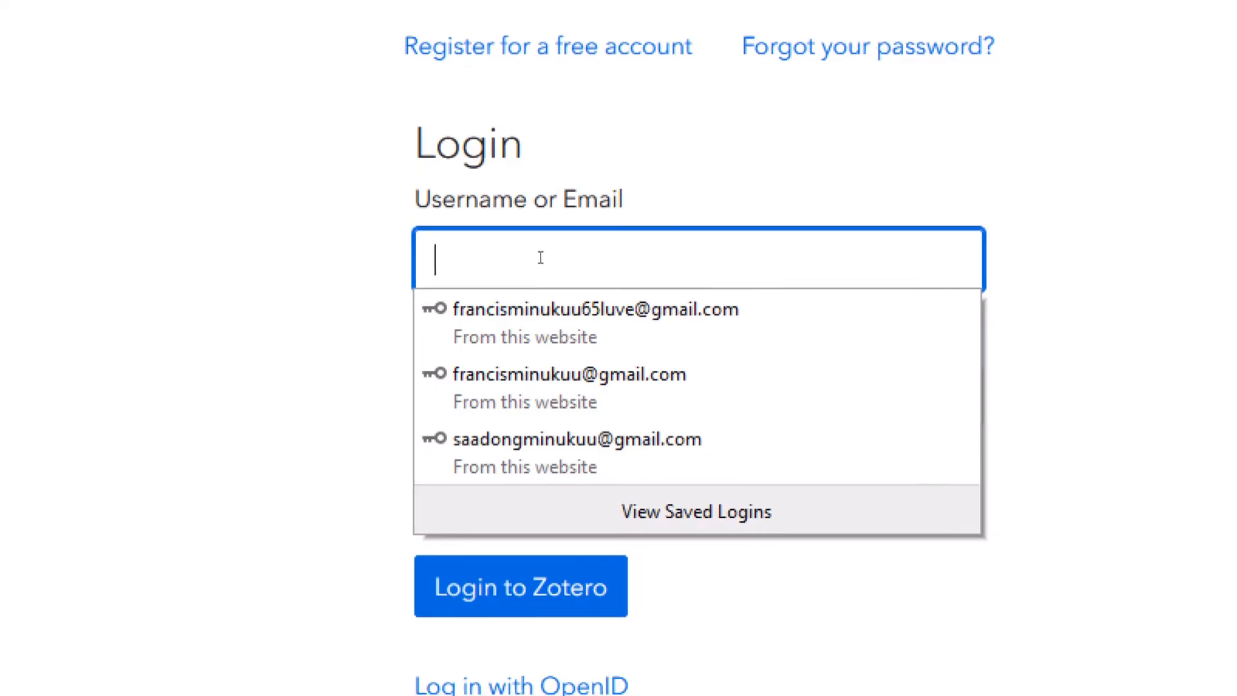
click(549, 324)
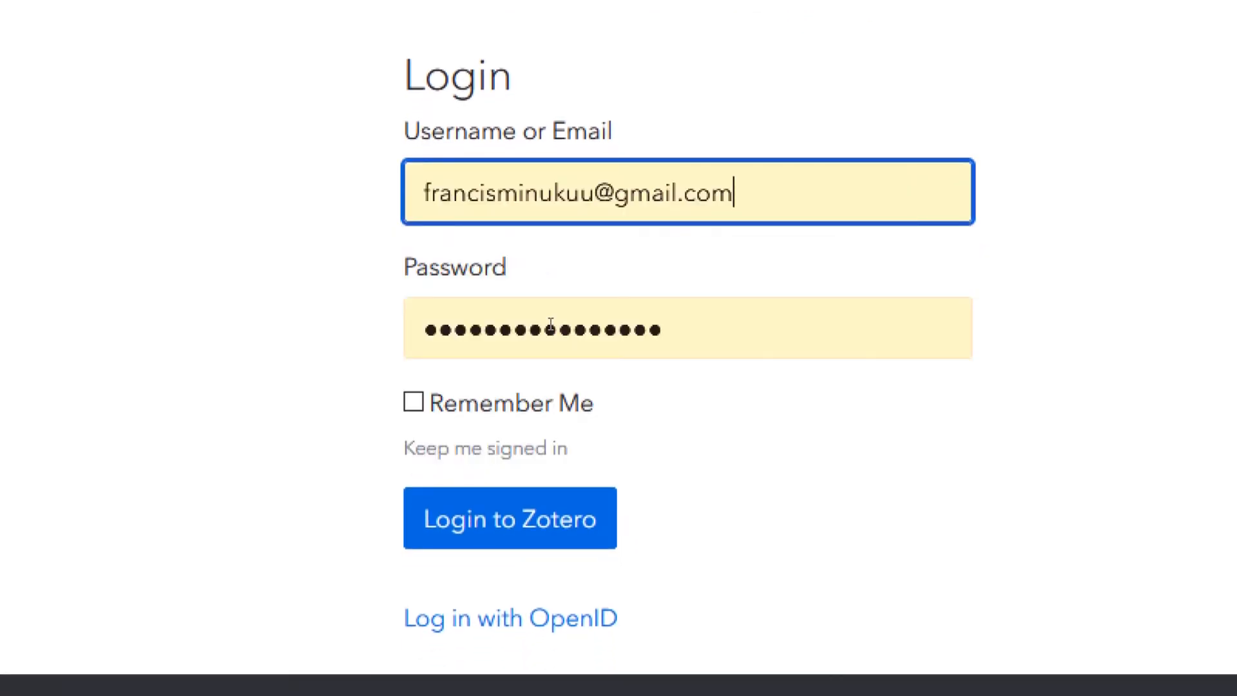
click(514, 432)
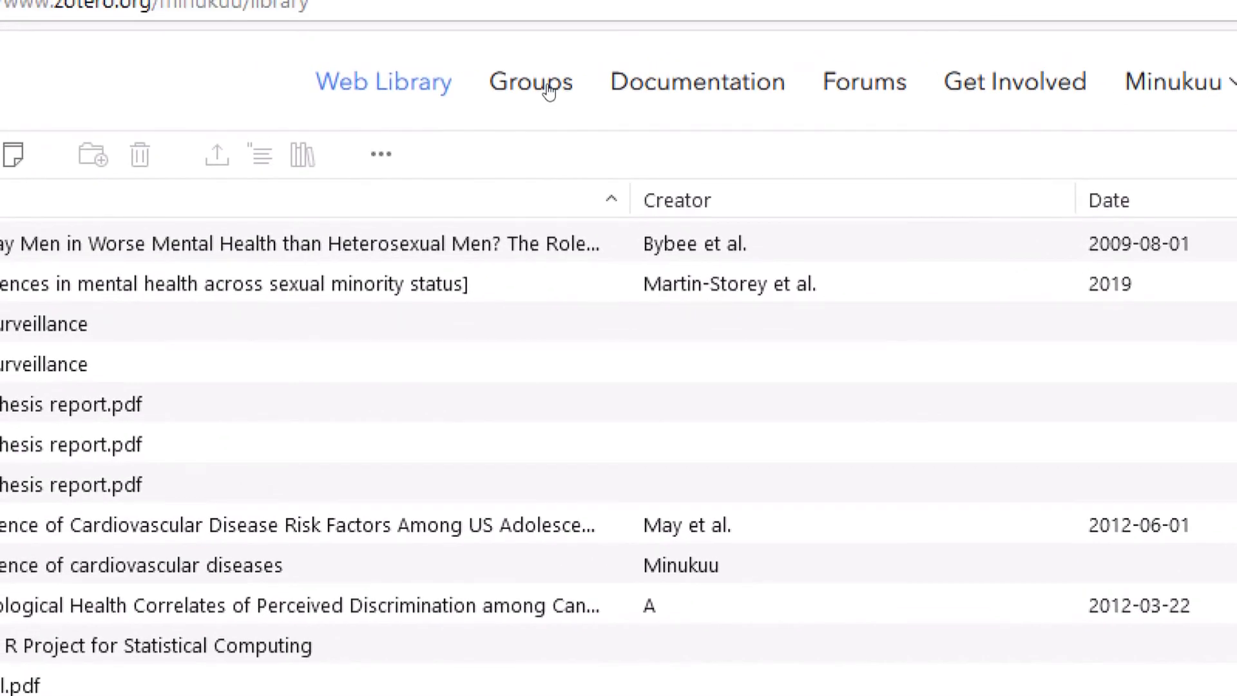
- Go to the Groups page and join Prevalence des MCV from Group Invitations
click(549, 90)
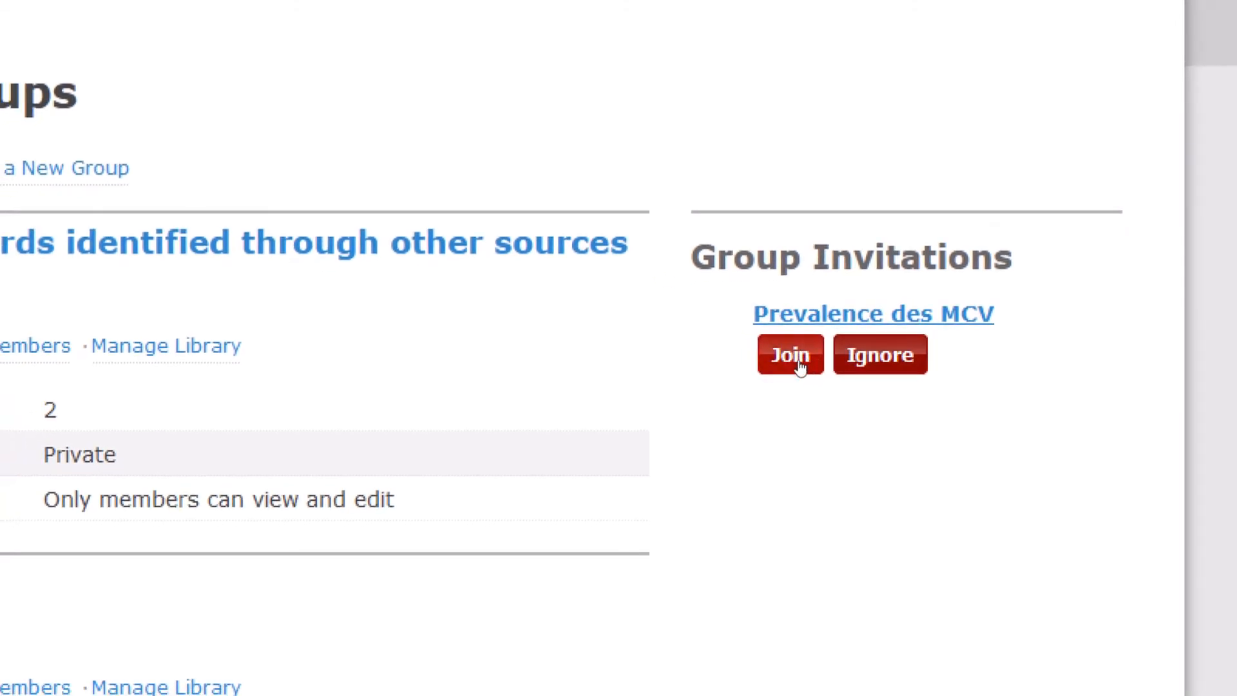
click(800, 366)
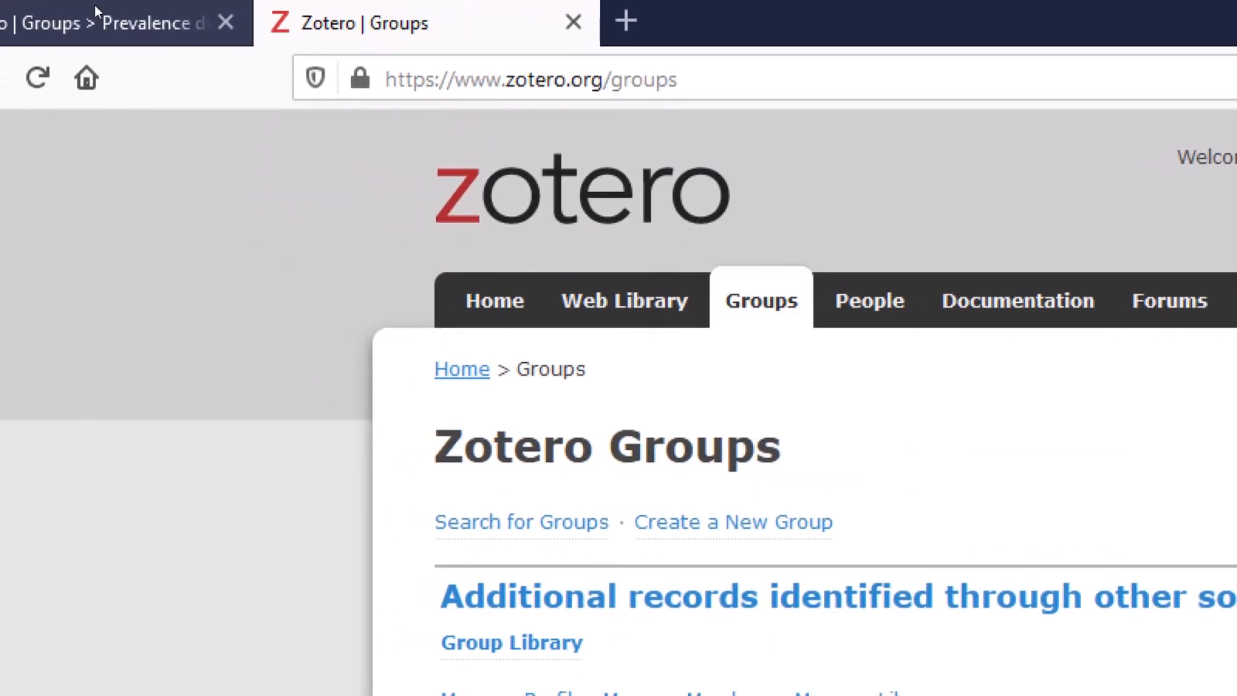
click(95, 7)
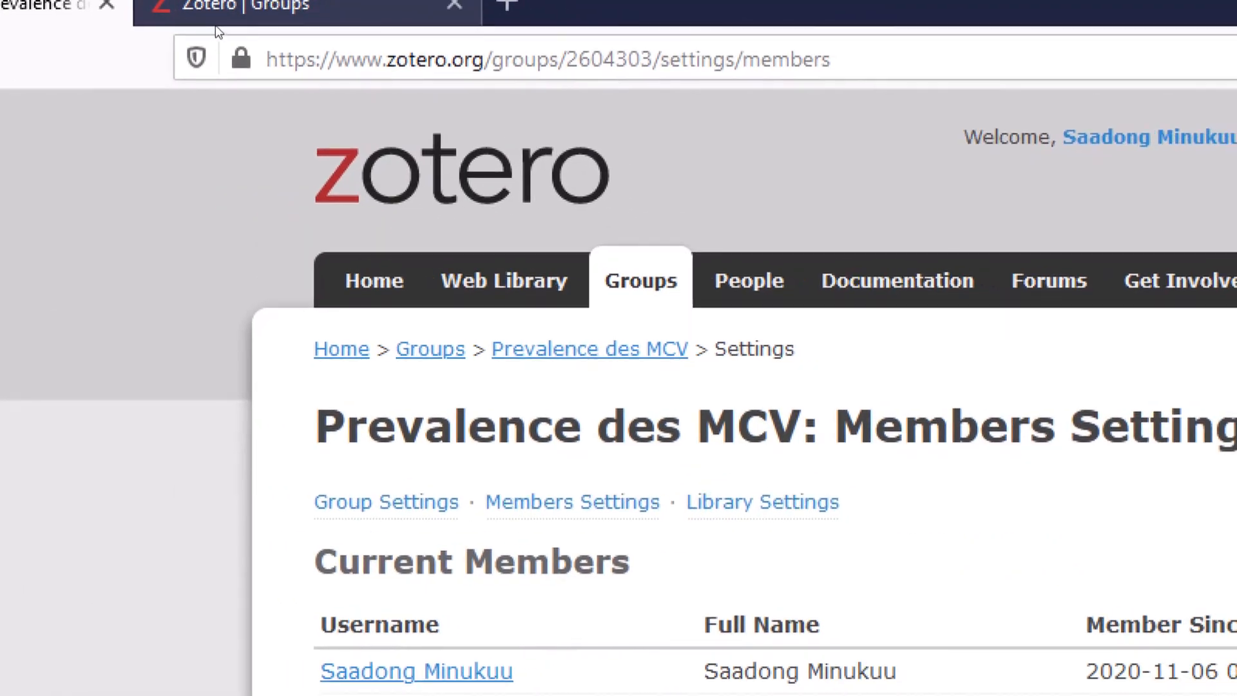
click(363, 23)
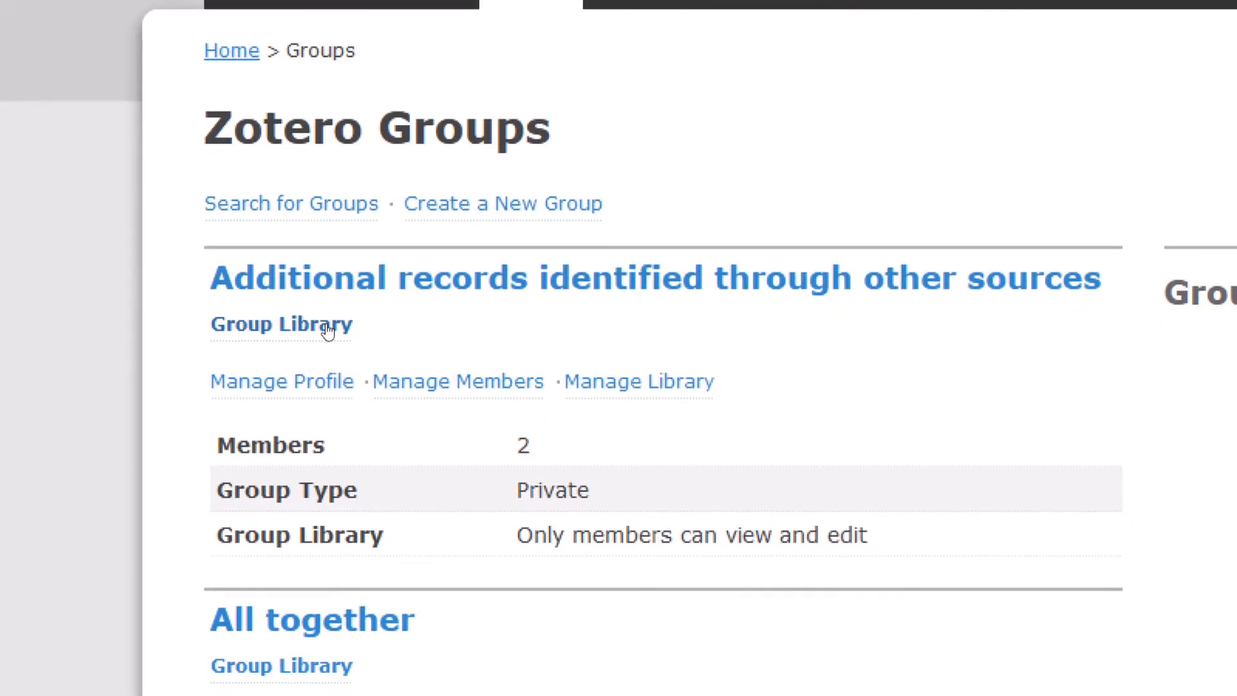
- Scroll up and down the zotero.org Groups page to review the joined groups
scroll(348, 506, down, 5)
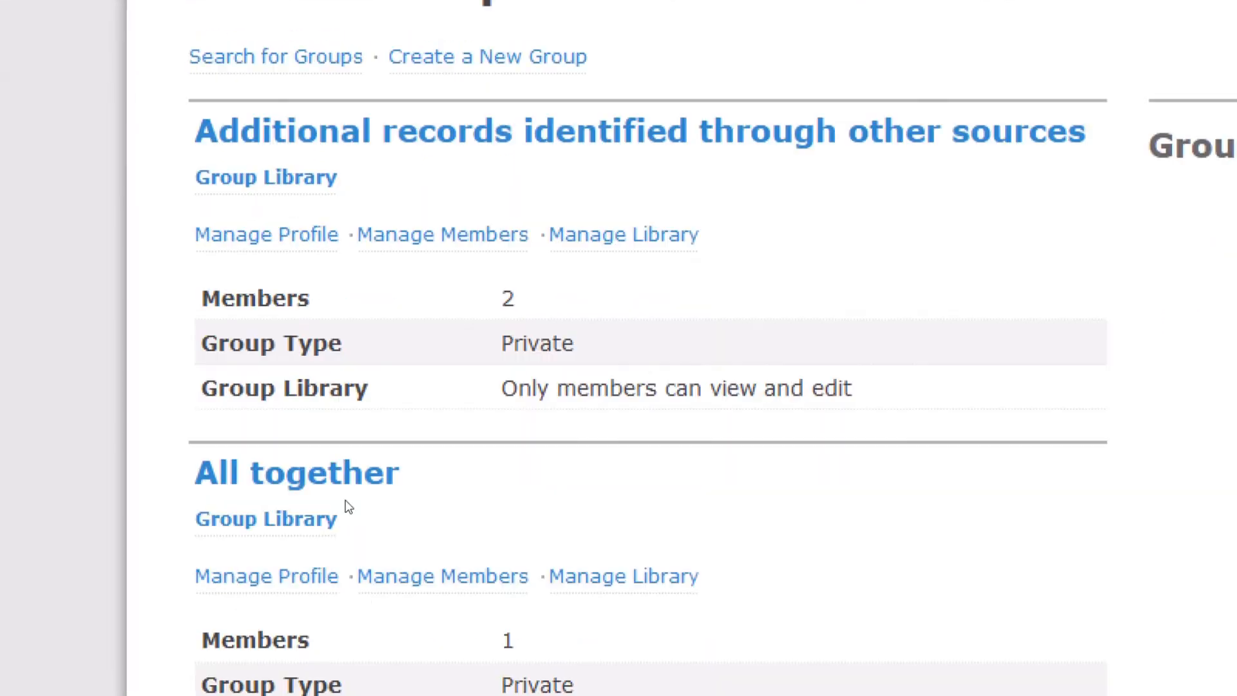
scroll(356, 544, down, 8)
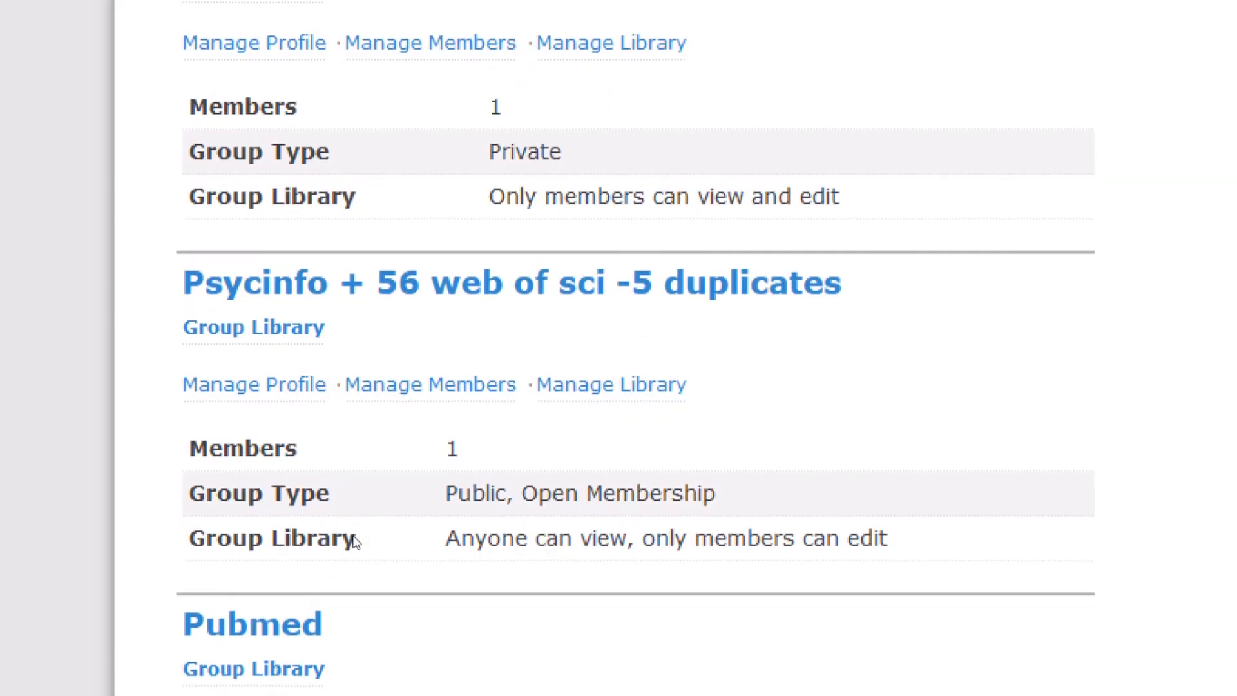
scroll(357, 544, up, 6)
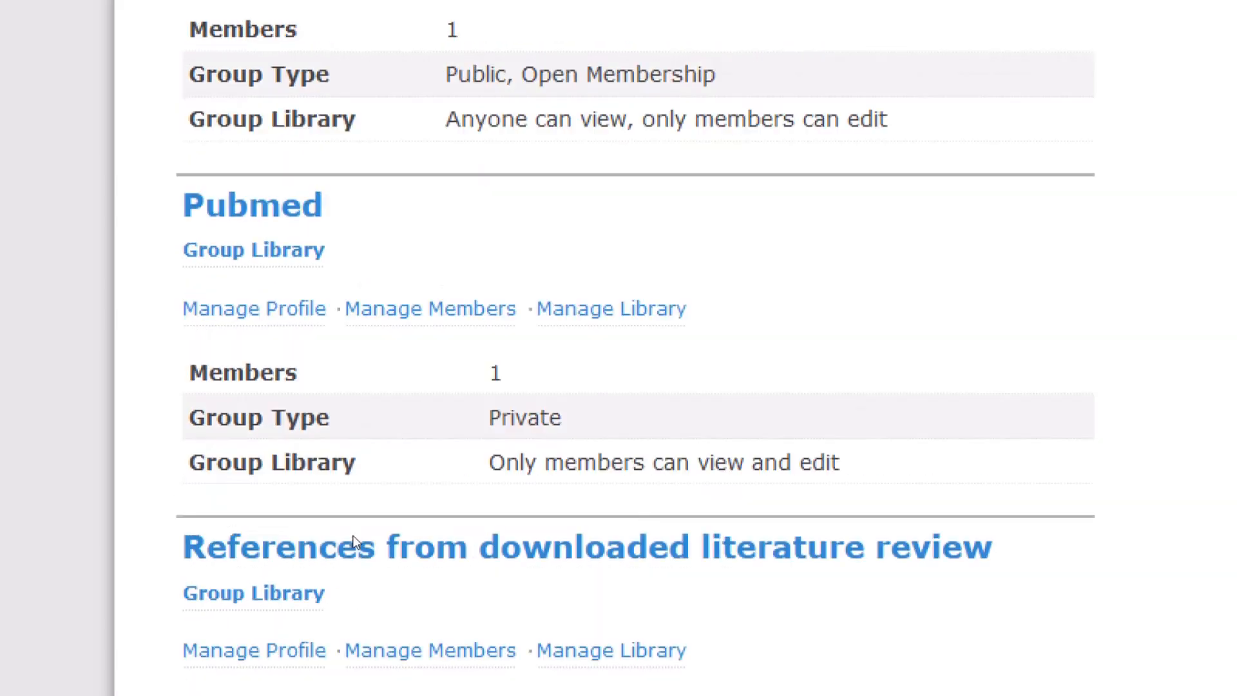
scroll(356, 543, down, 8)
scroll(356, 543, down, 10)
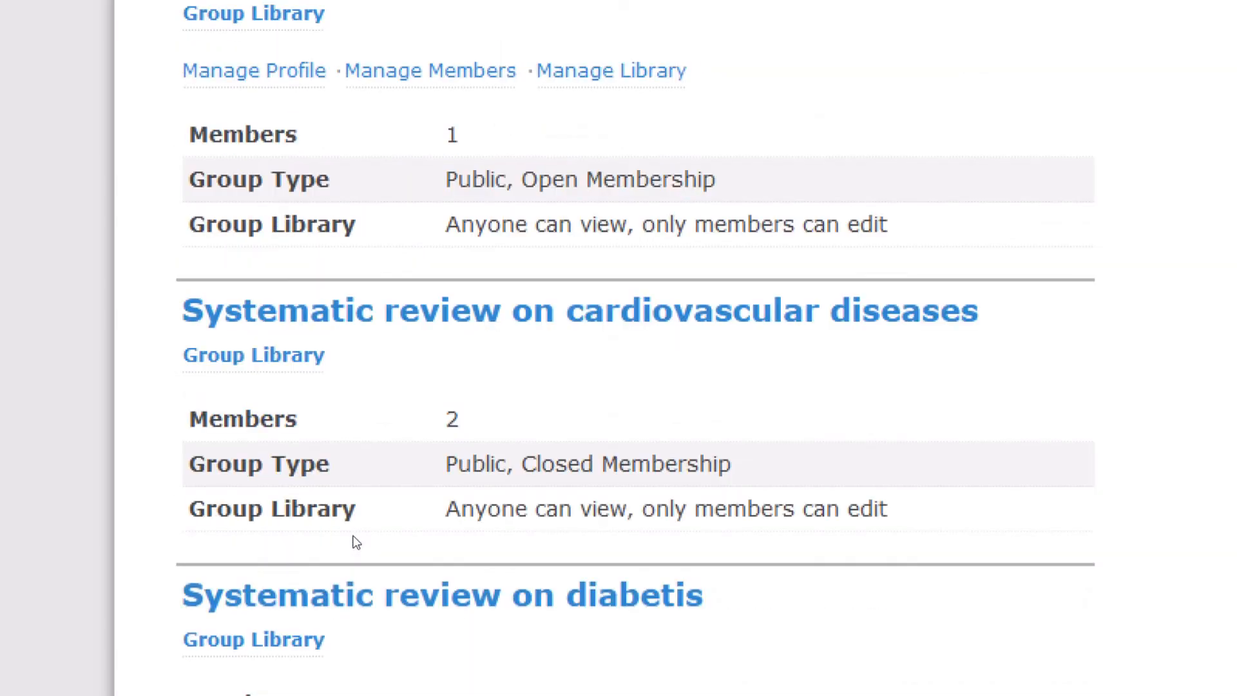
scroll(355, 543, up, 1)
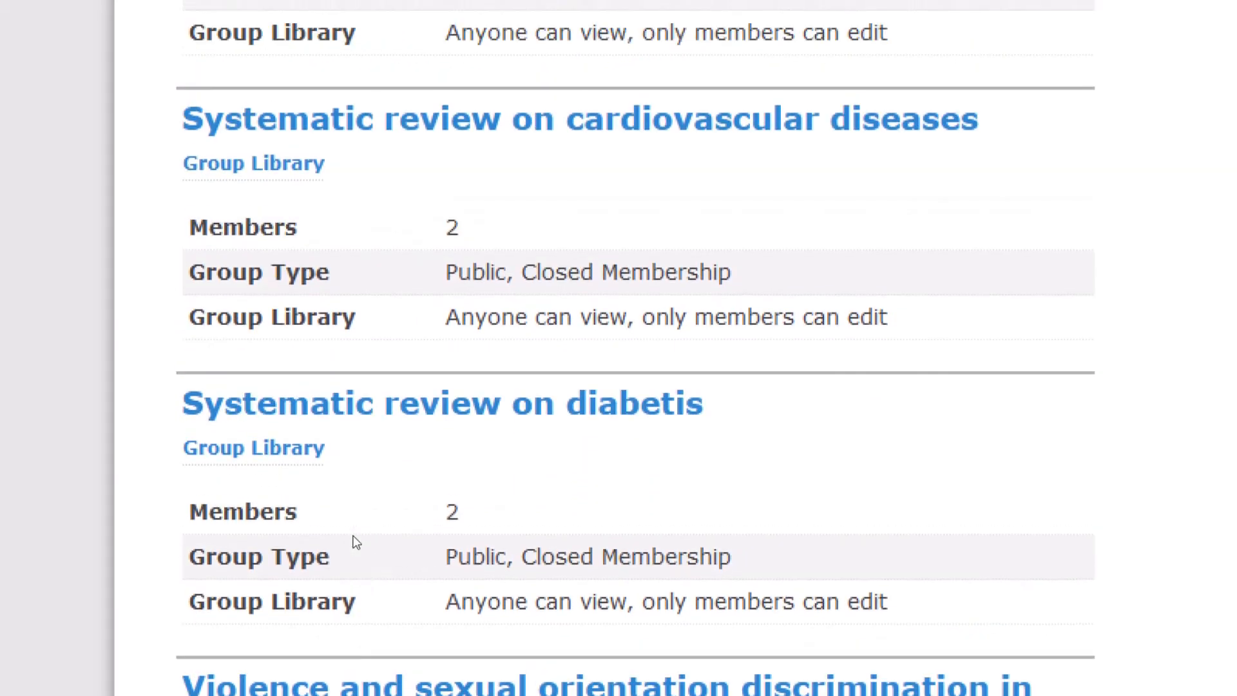
scroll(355, 543, down, 10)
scroll(355, 543, down, 3)
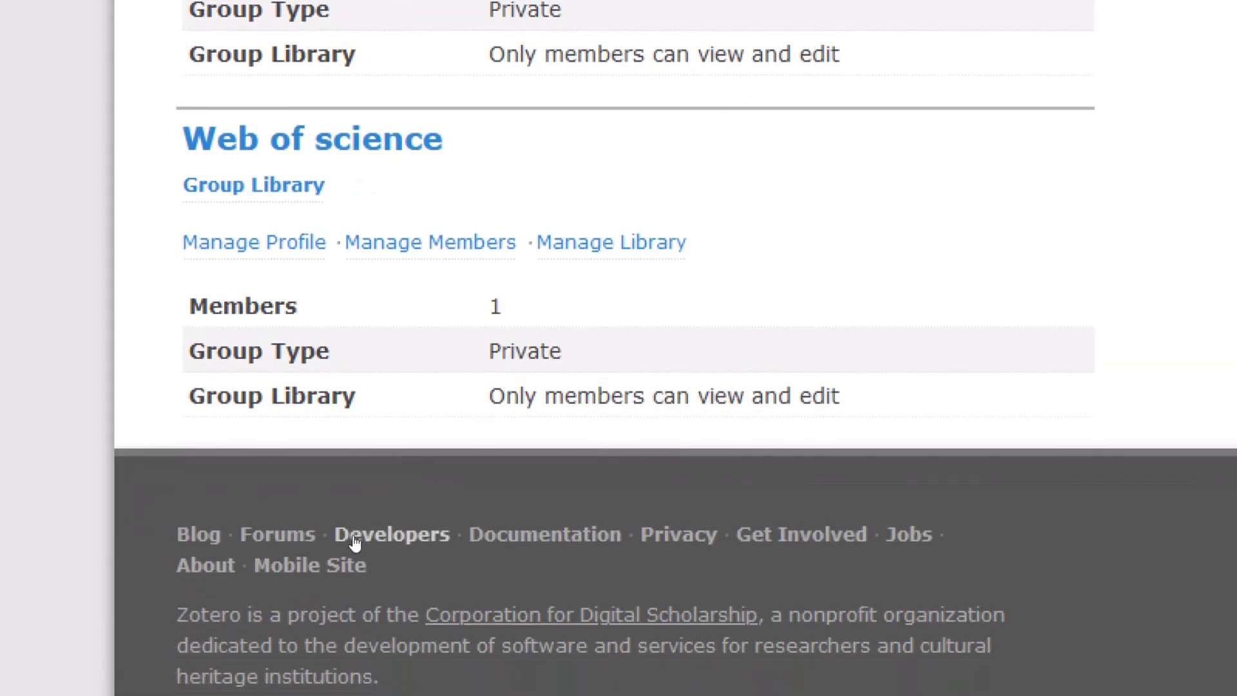
scroll(356, 543, up, 20)
scroll(356, 543, up, 15)
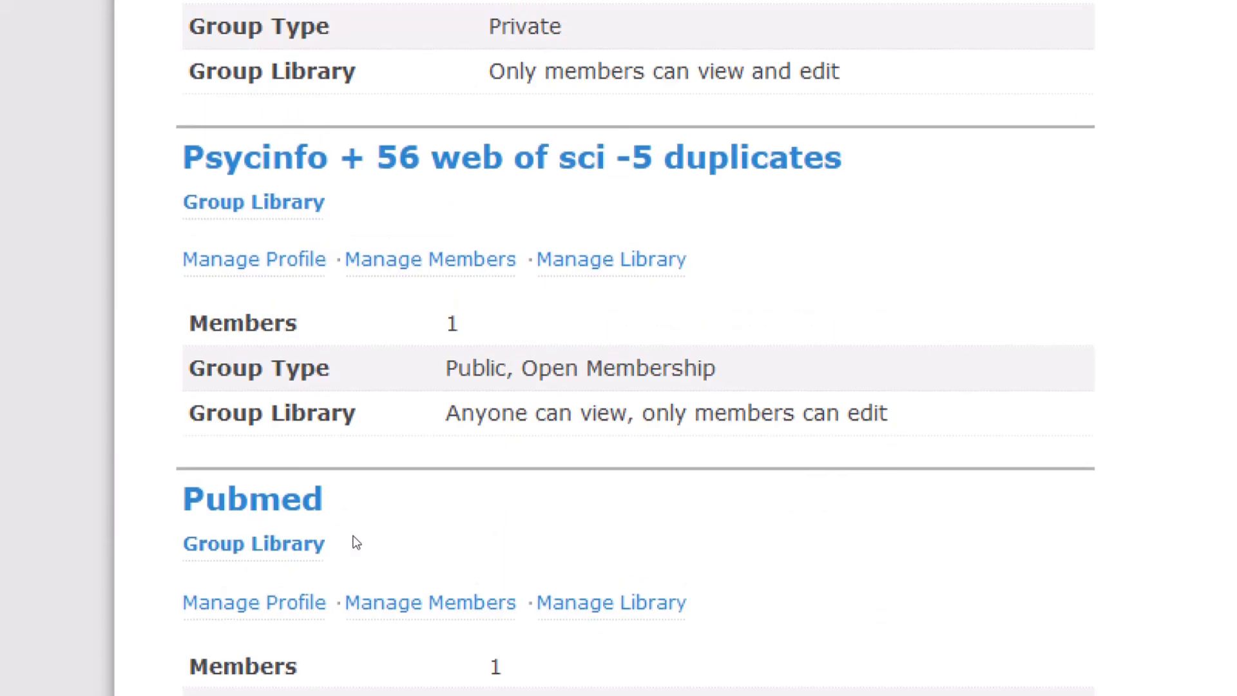
scroll(357, 544, up, 3)
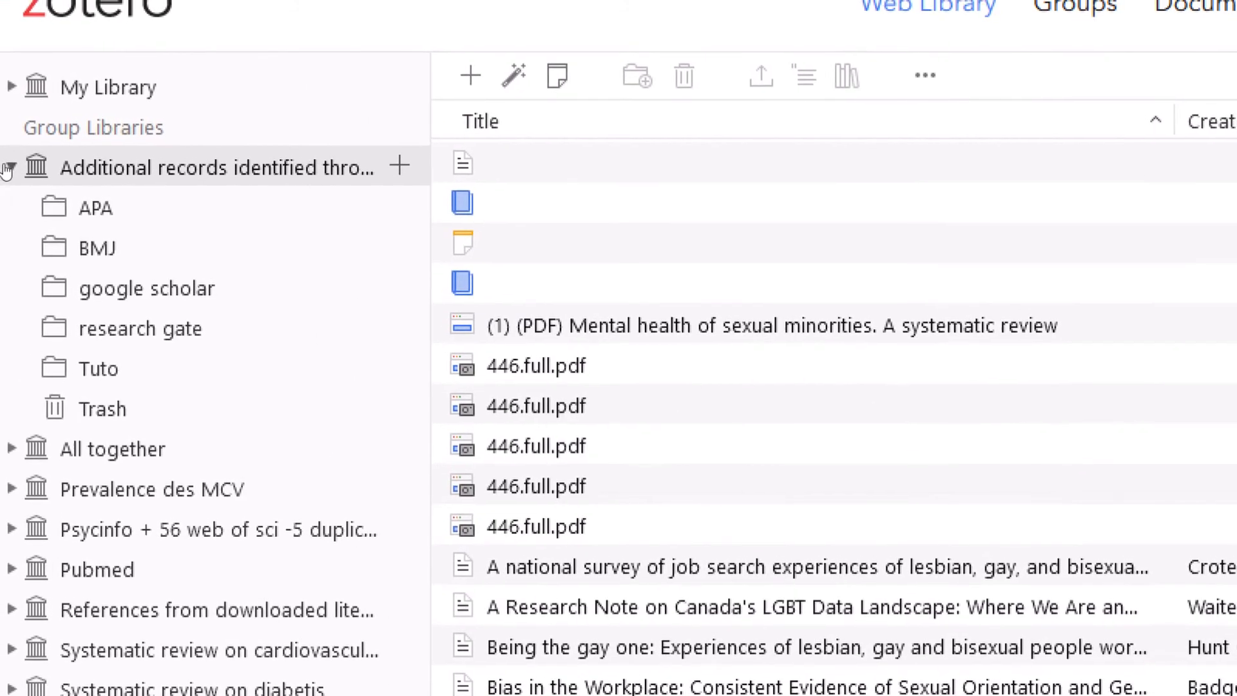
- Collapse the Additional records group and select the empty Prevalence des MCV library
click(8, 168)
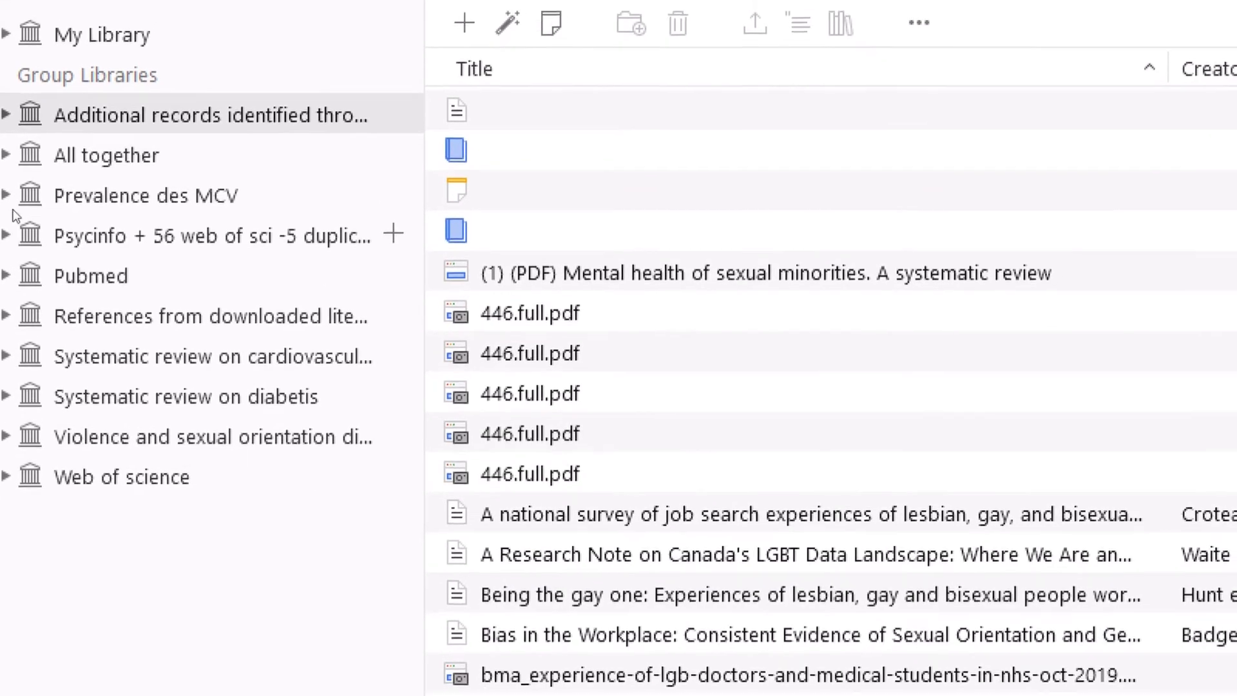
click(73, 202)
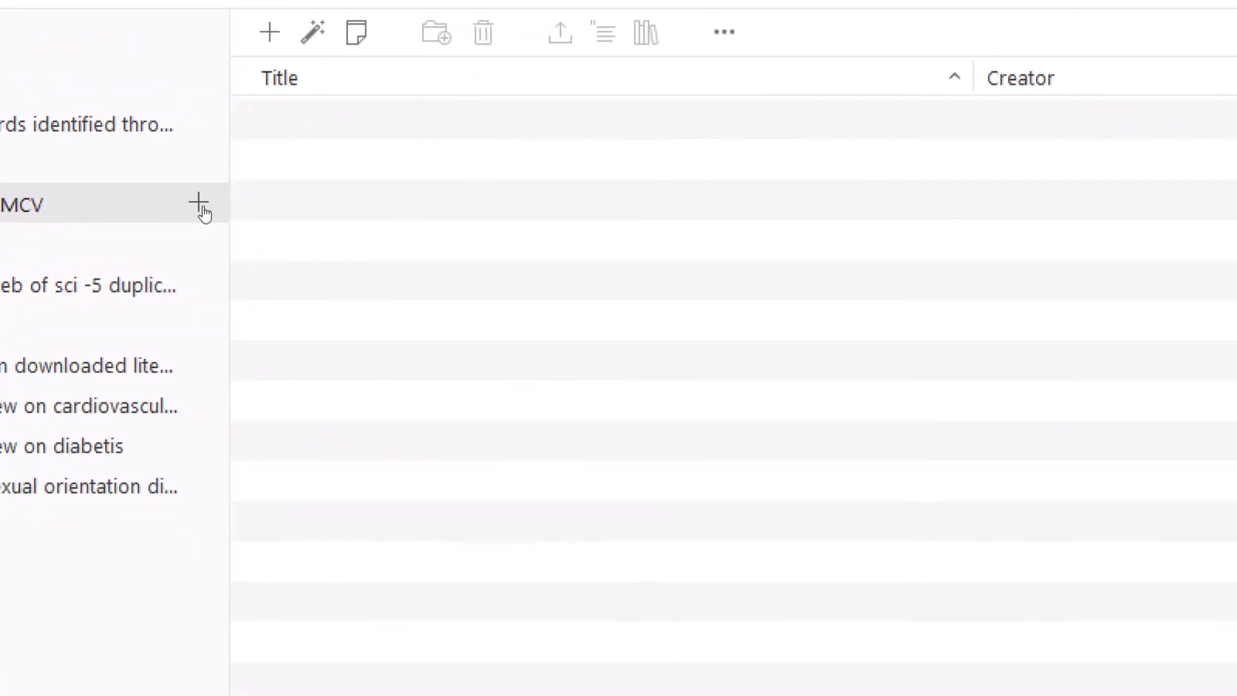
- Add two subcollections named 'Introduction' and 'Prevalences' under the Prevalence des MCV group
click(205, 204)
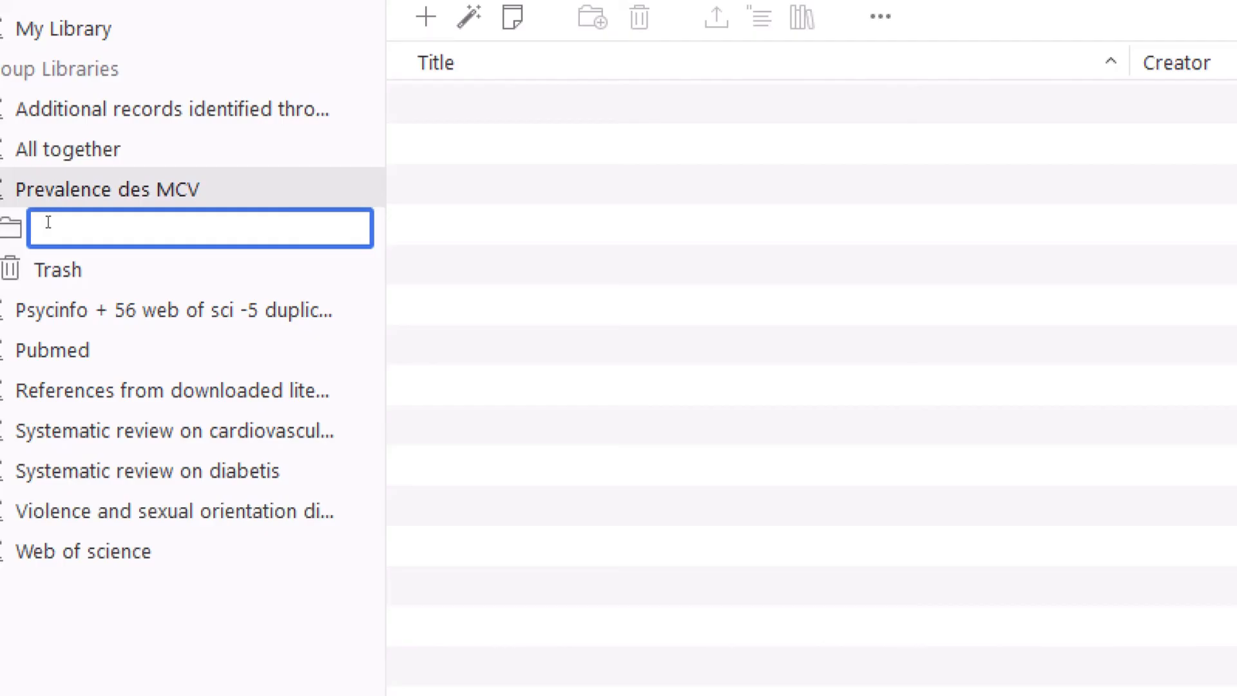
text(Introduction)
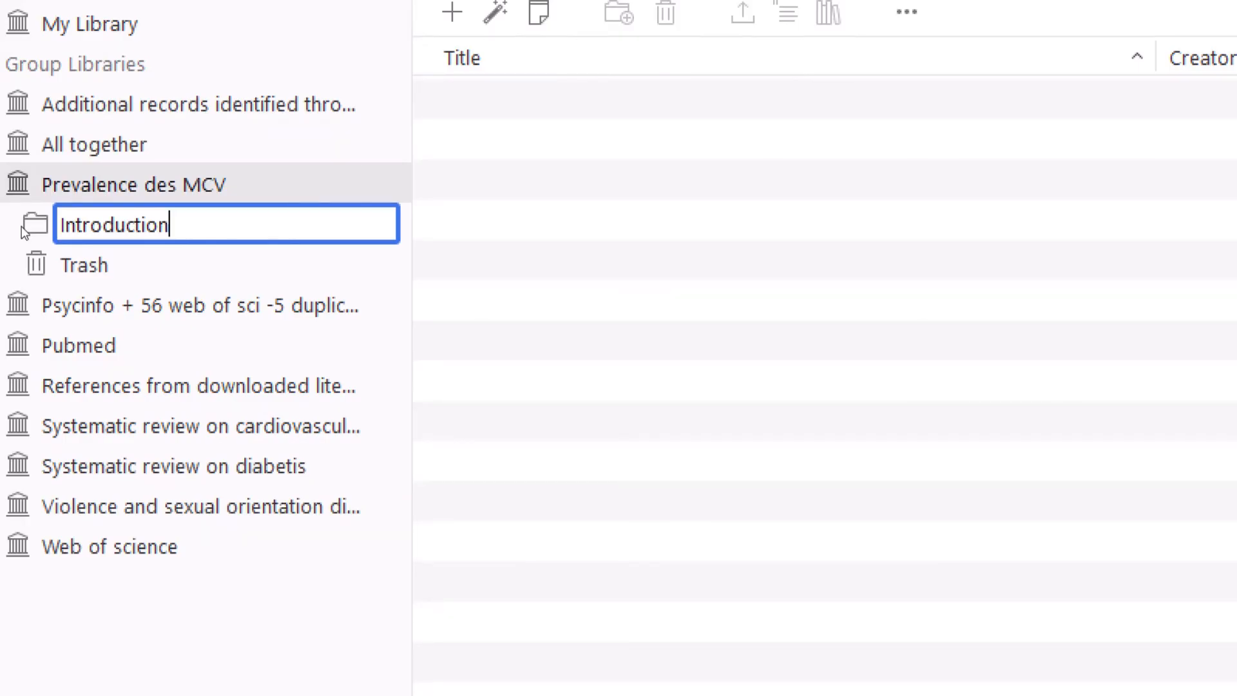
click(440, 224)
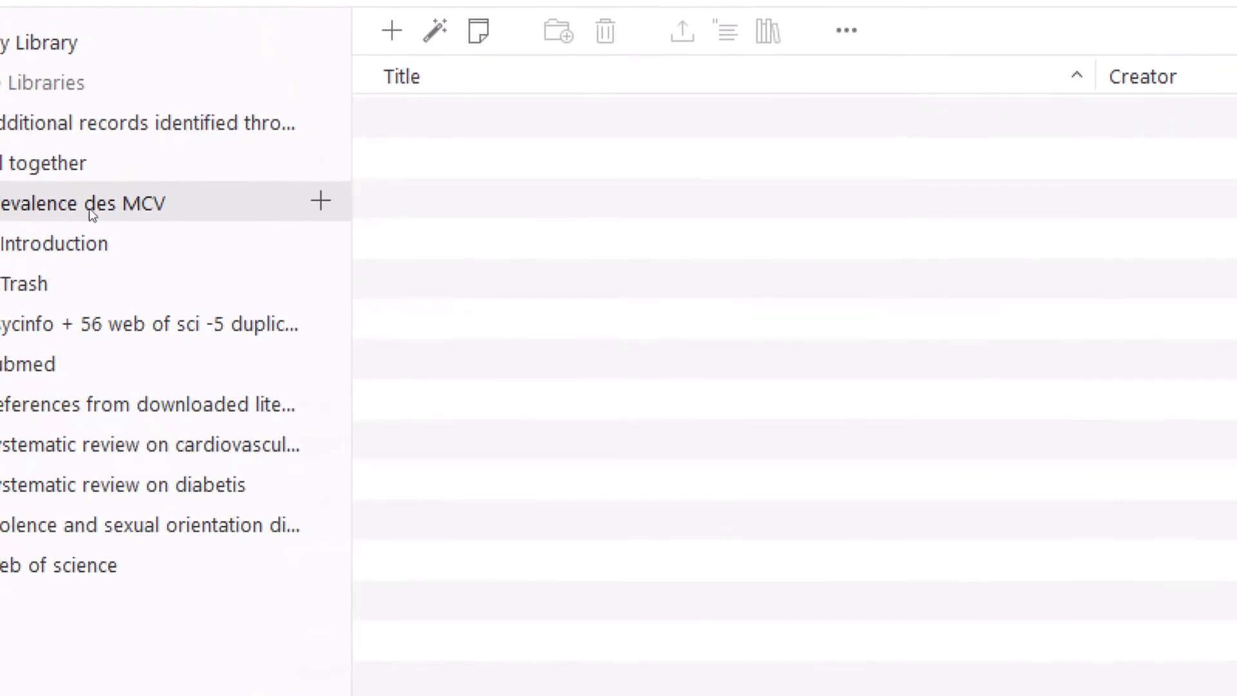
click(321, 203)
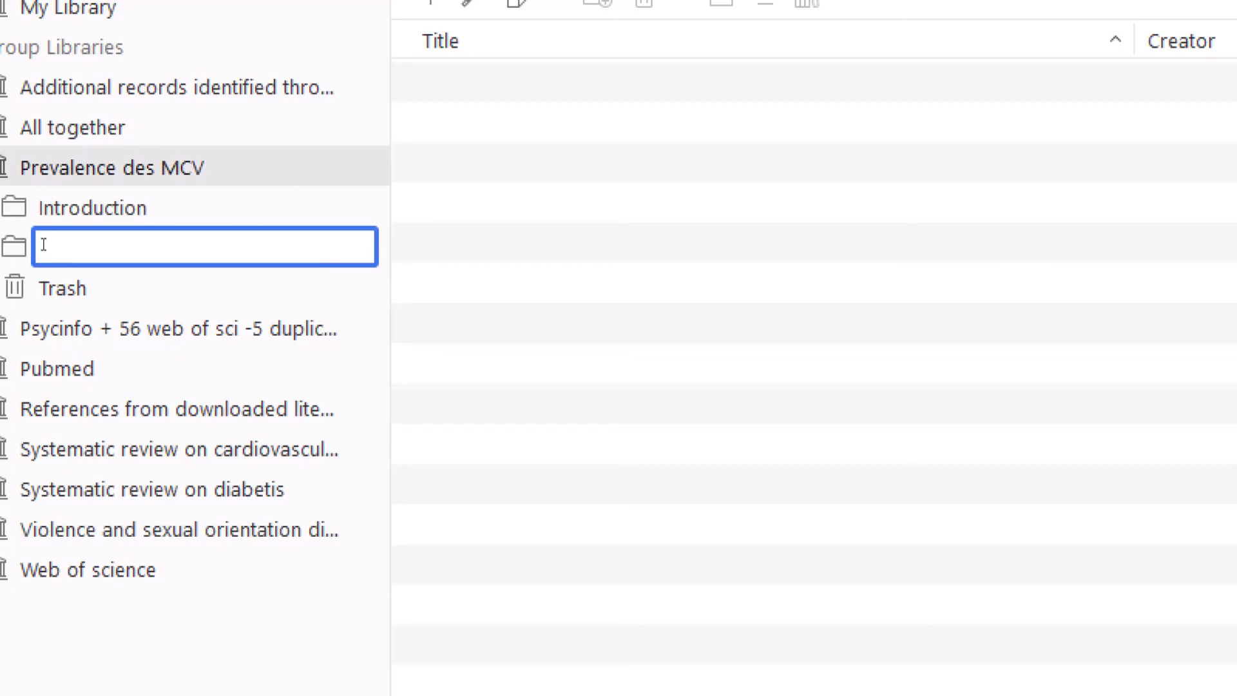
text(Prevalences)
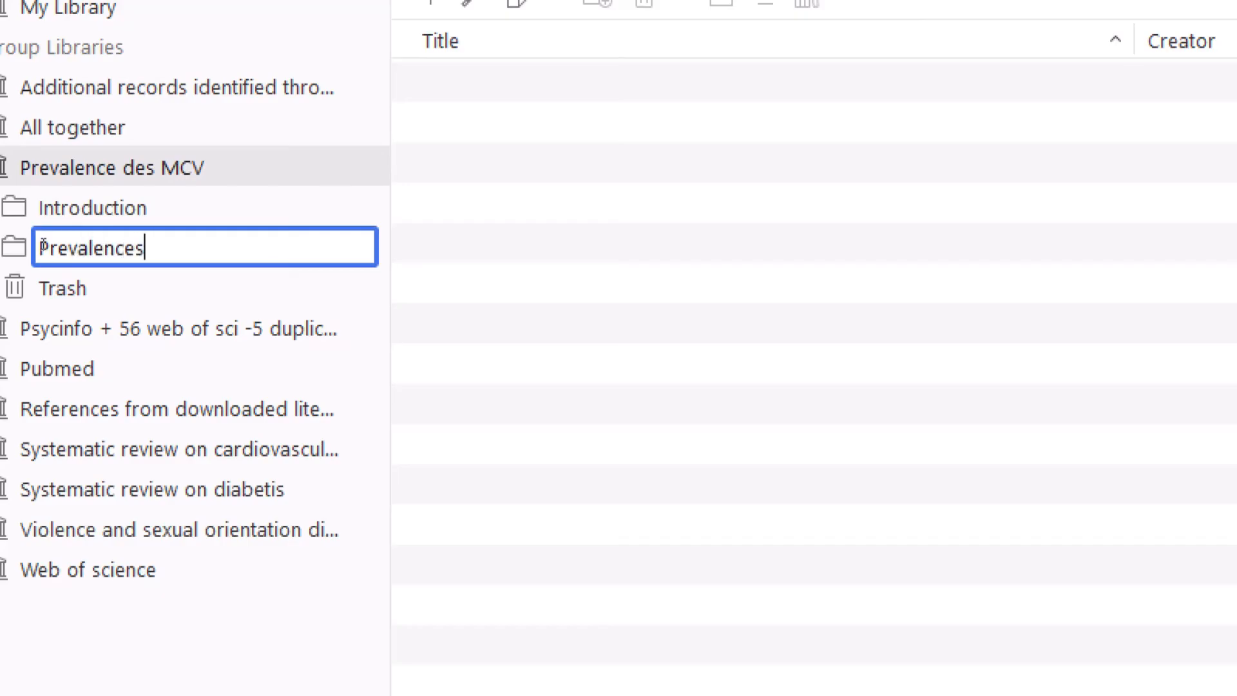
key(Return)
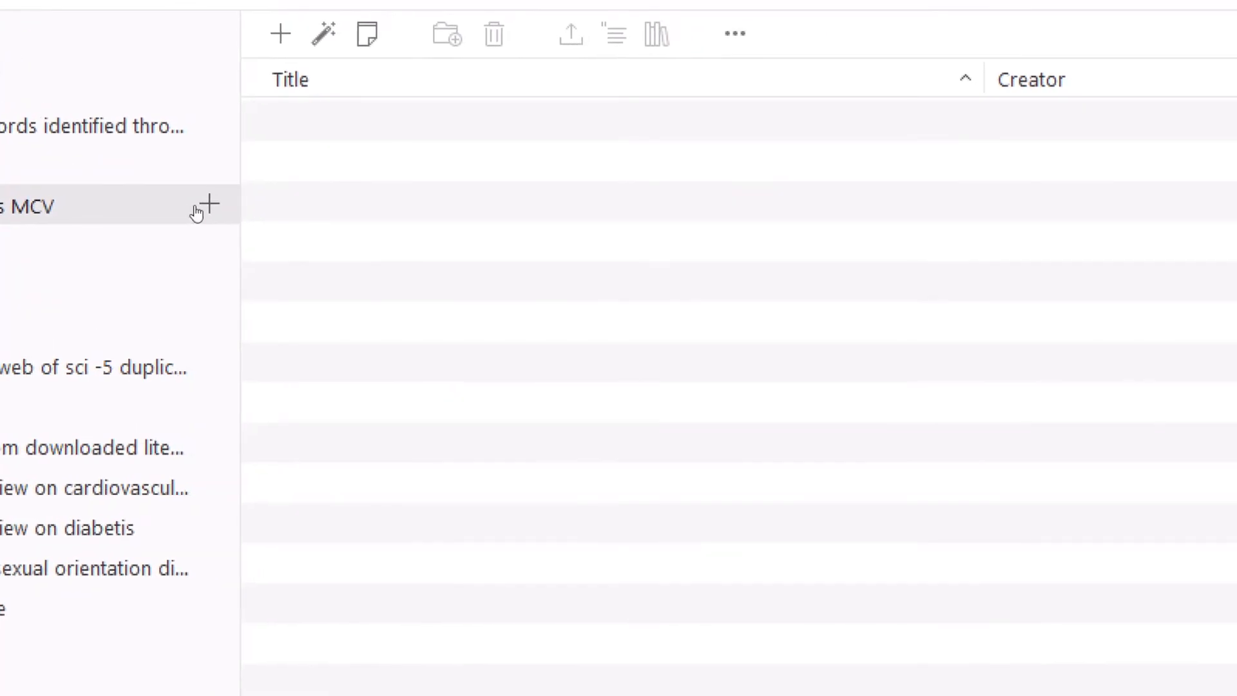
- Create the 'Asociation entre age et MCV' subcollection, then view it and Introduction
click(206, 205)
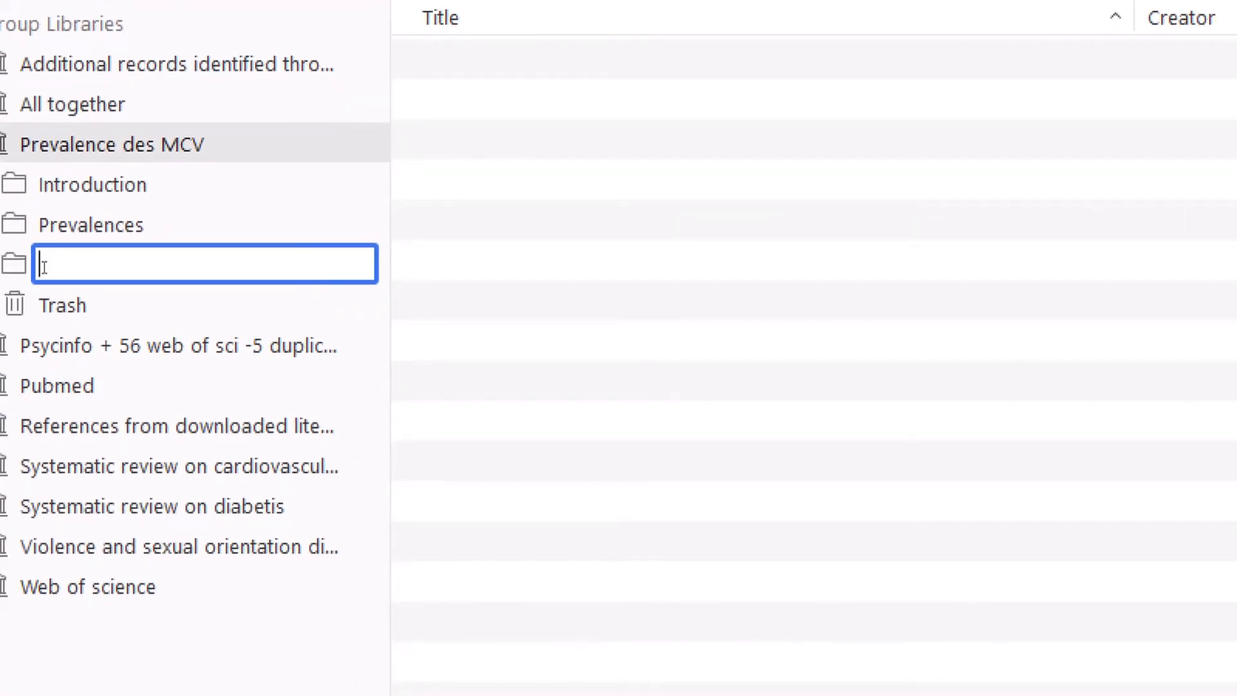
text(A)
text(cc)
key(BackSpace)
key(BackSpace)
text(sociation entre a)
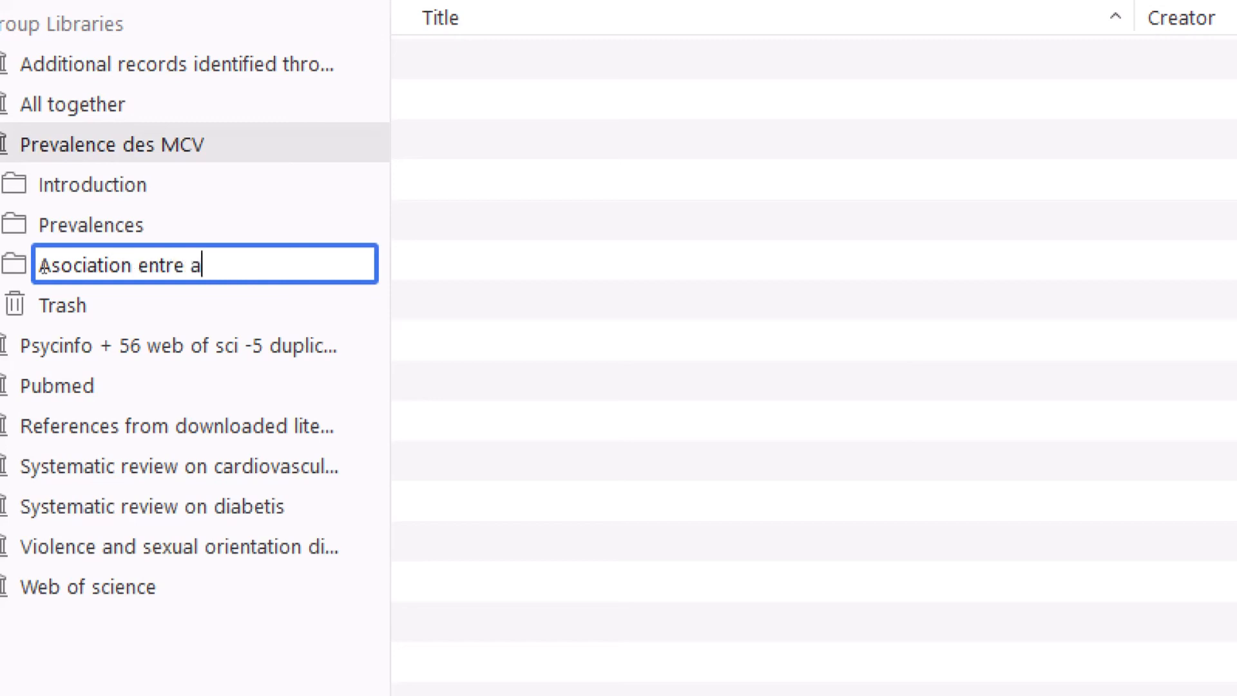
text(ge et MC)
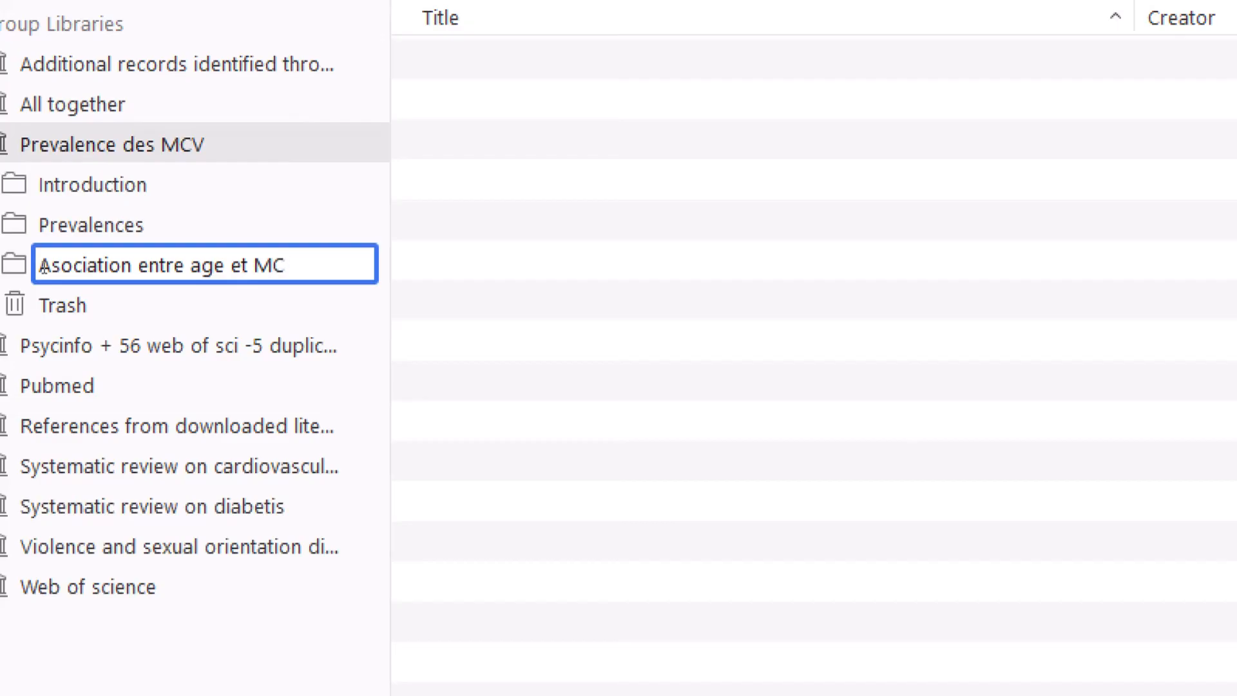
text(V)
key(Return)
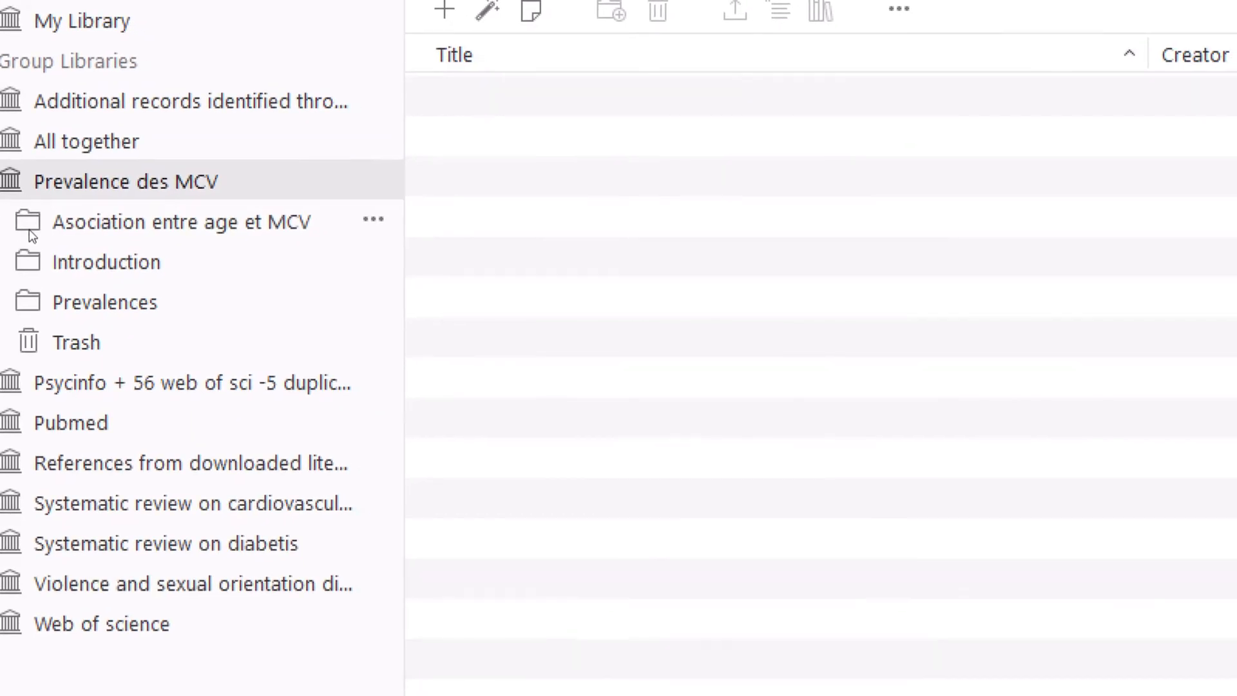
click(30, 233)
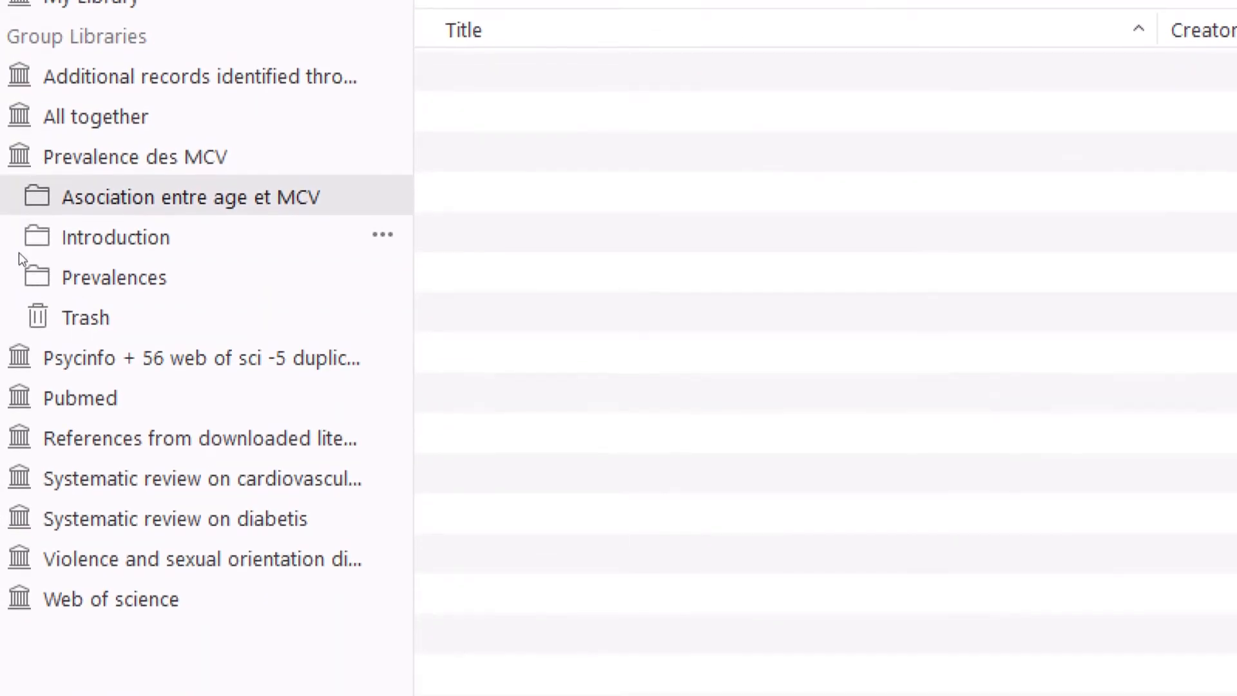
click(18, 246)
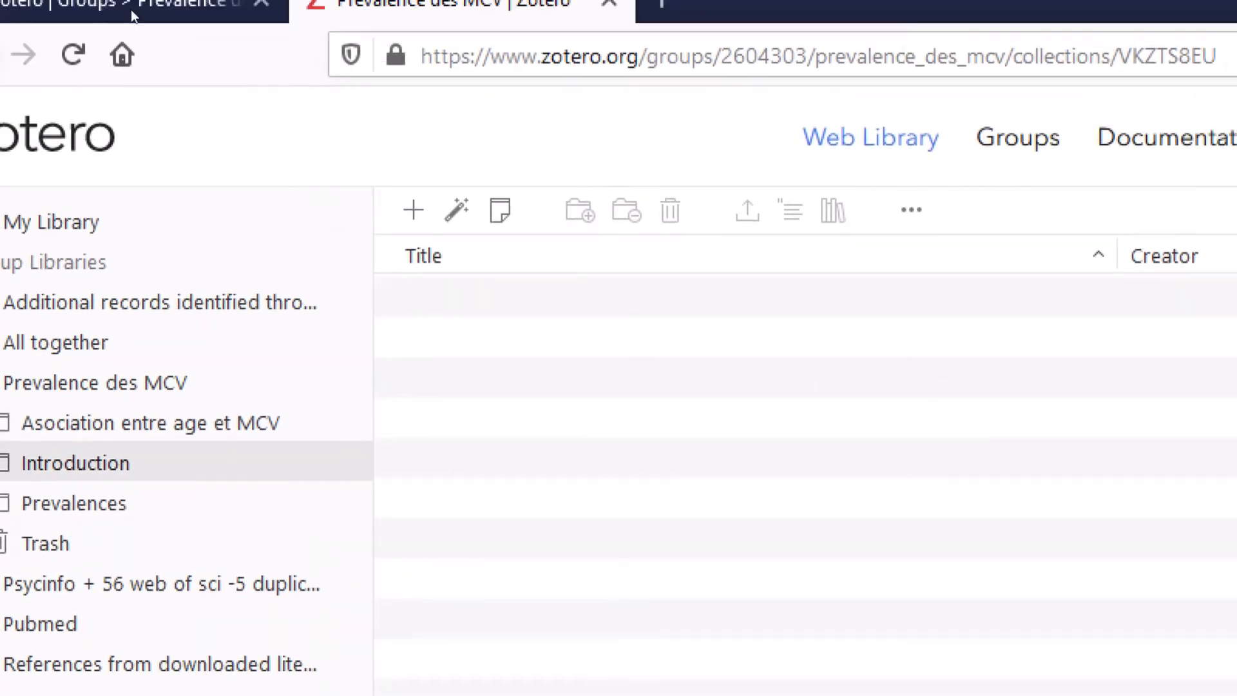
- Search Google for 'google scholar amu' and follow the AMU library guide to Google Scholar
click(382, 22)
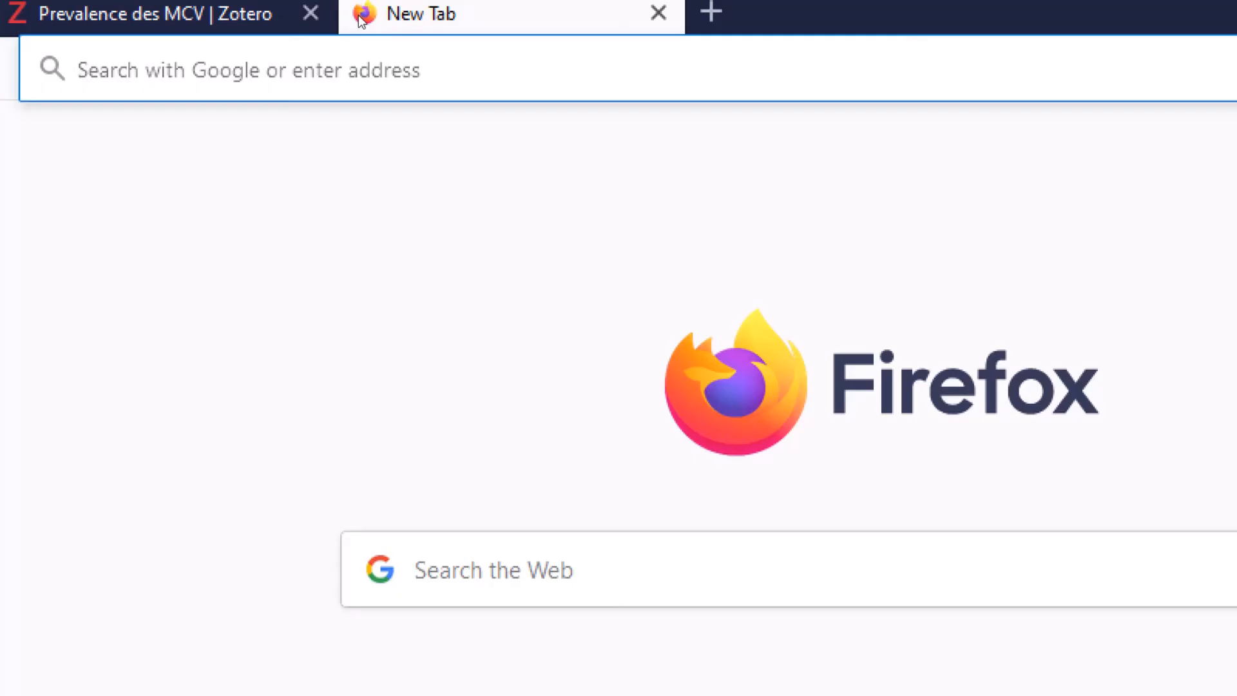
text(google.com/)
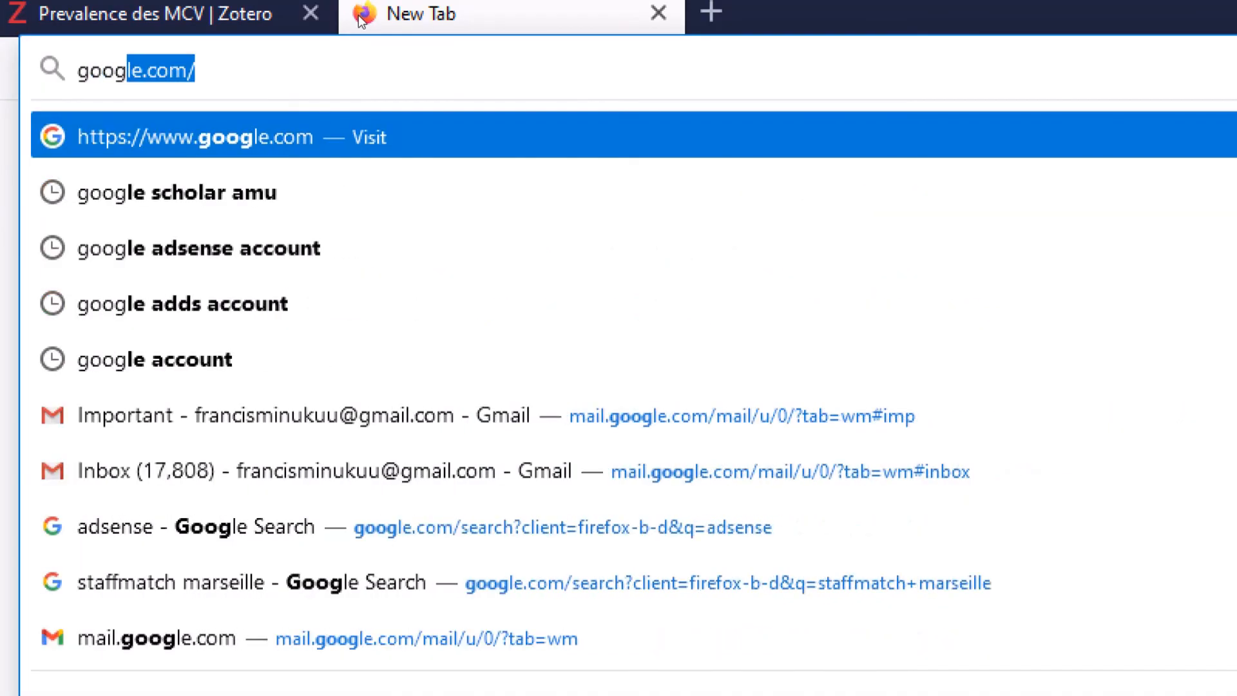
click(315, 106)
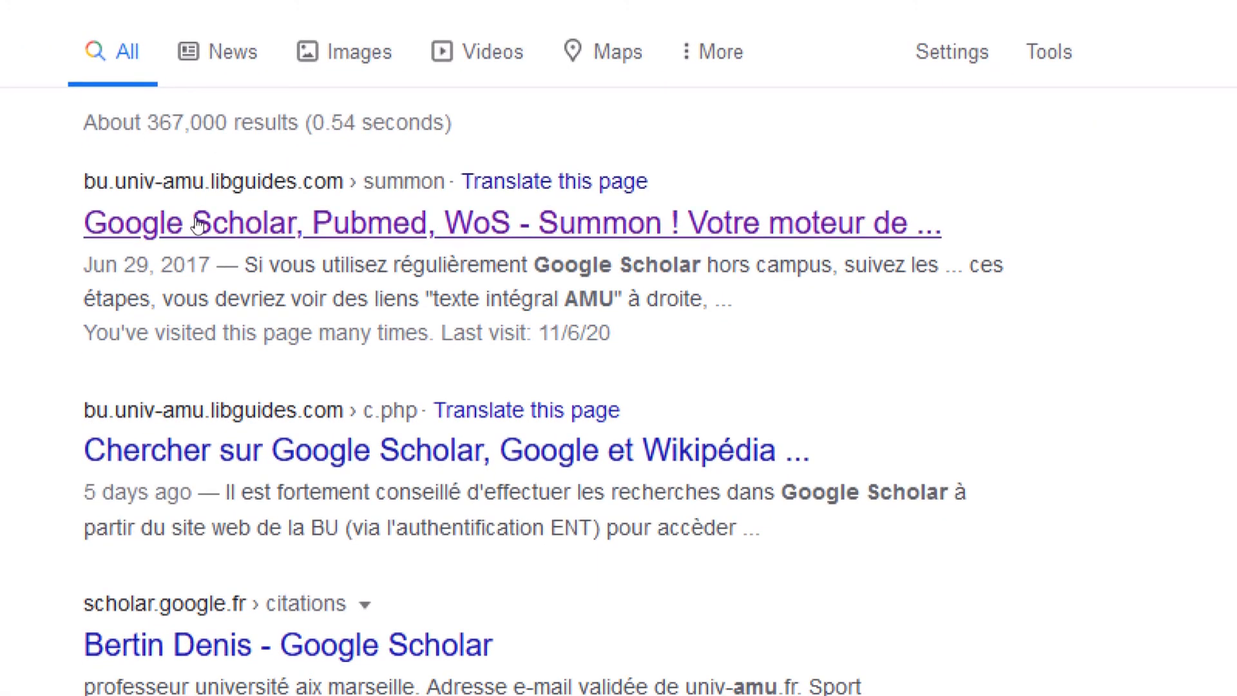
click(199, 224)
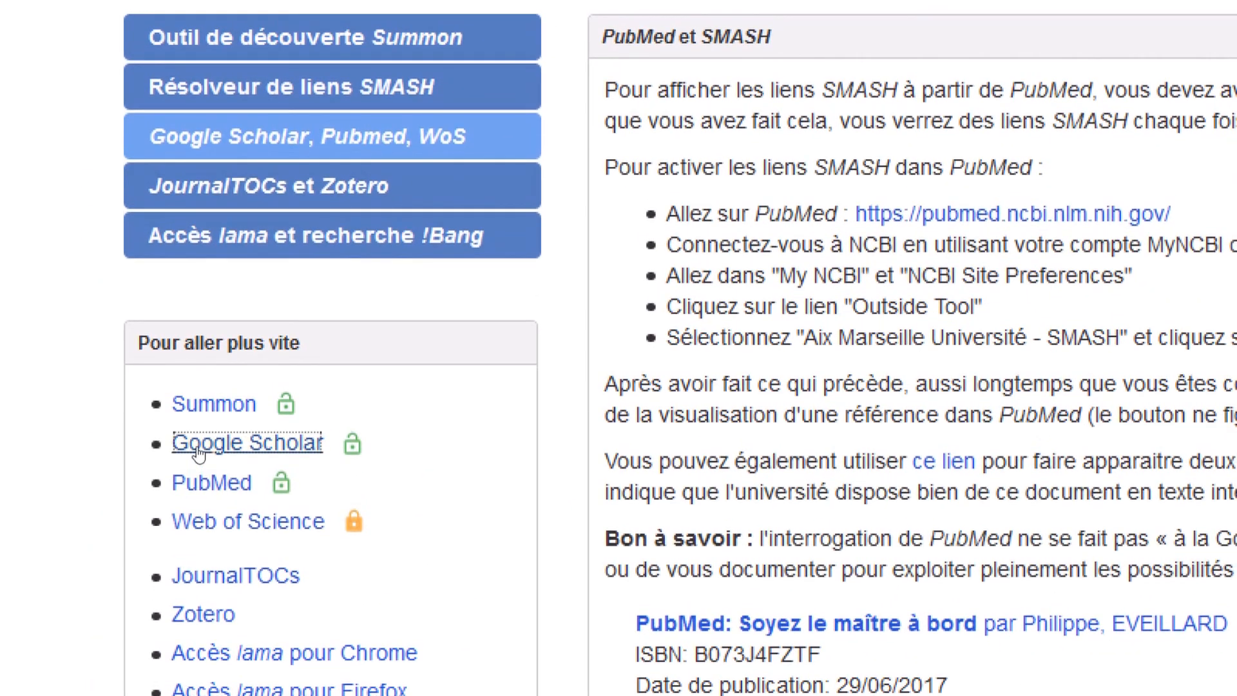
click(194, 427)
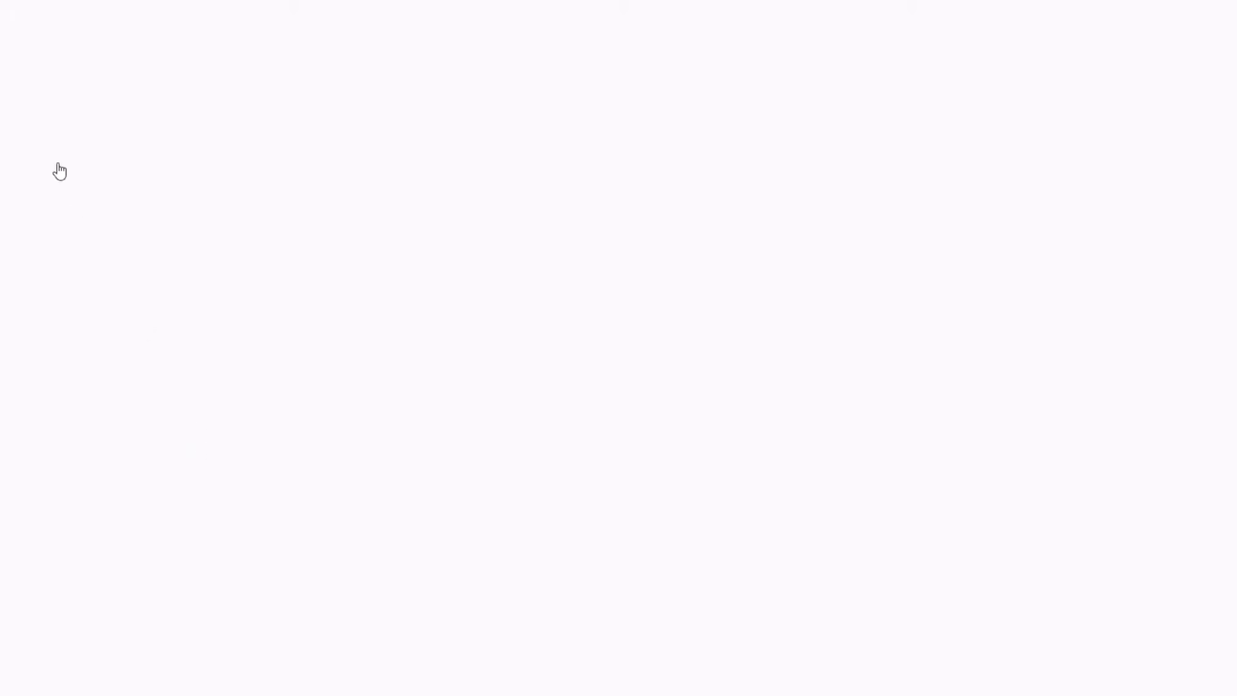
- Search Scholar for 'maladies cardiovasculaires' and open the Tlemcen study's AMU full text
click(210, 85)
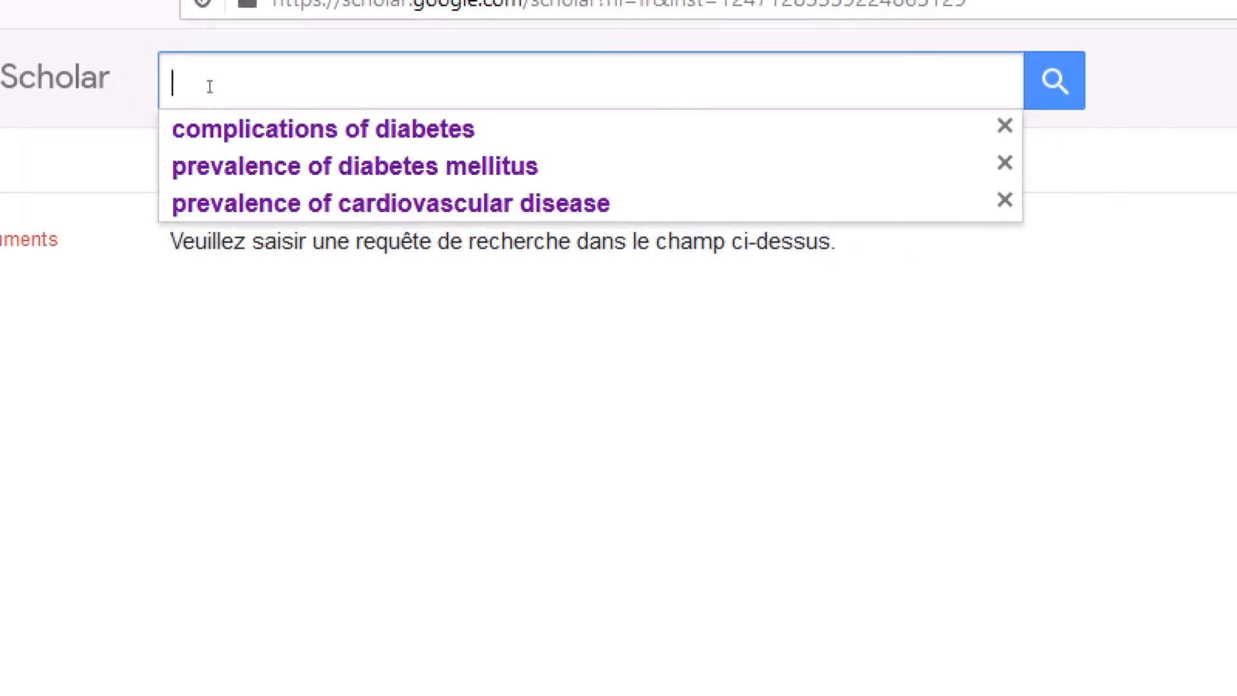
text(Mal)
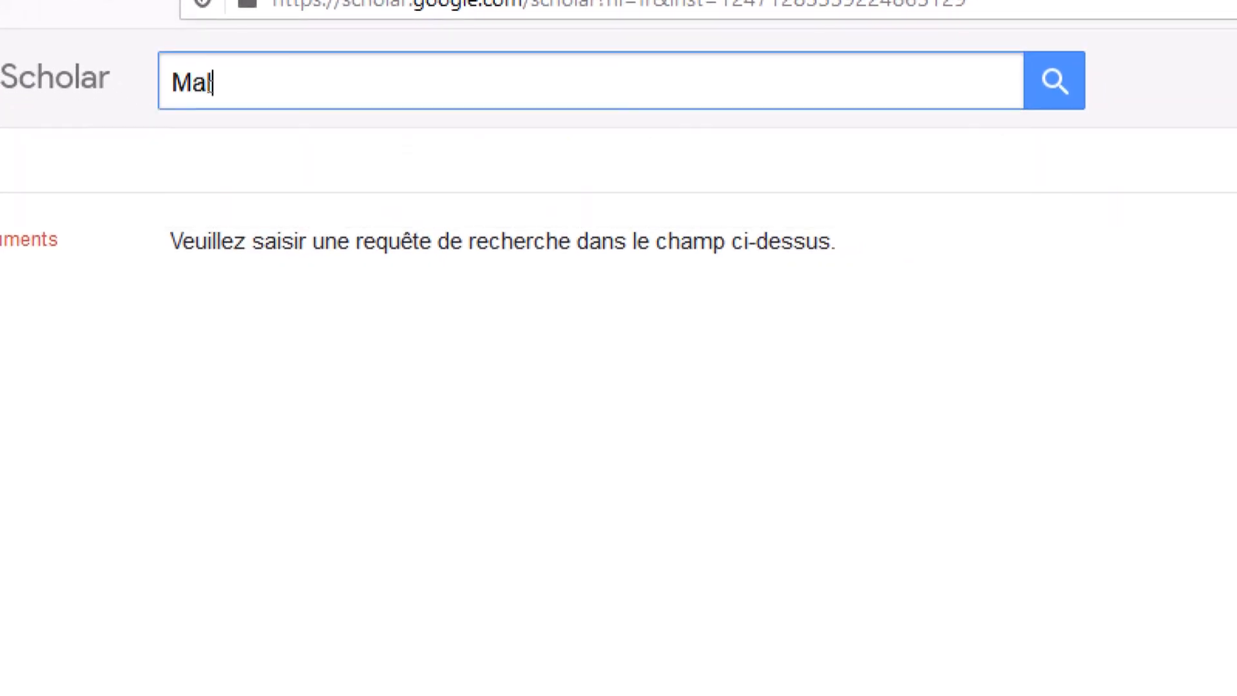
text(adies cardiovasculaires)
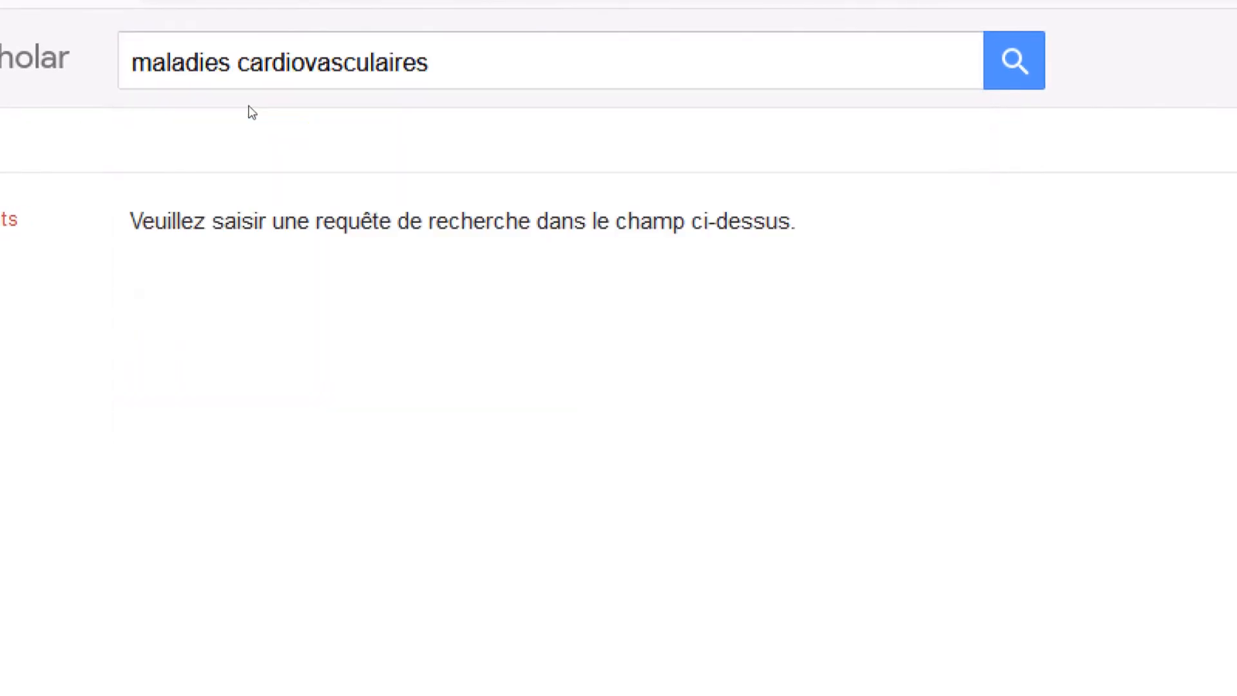
key(Return)
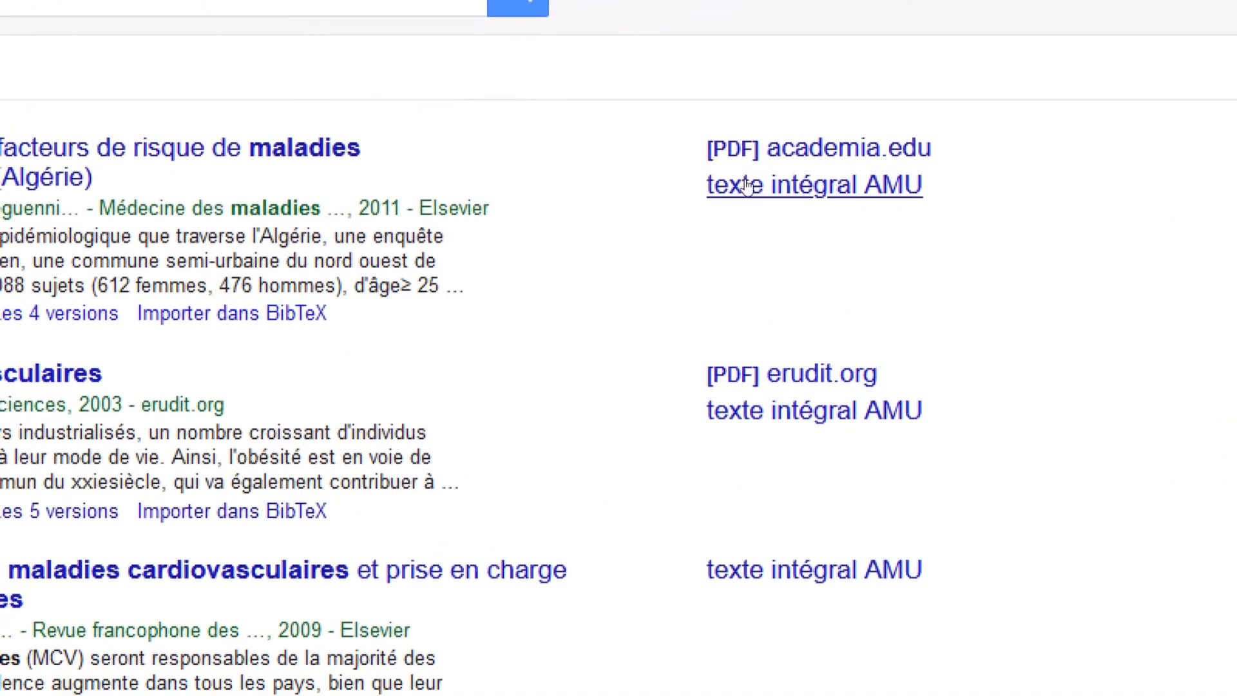
click(748, 185)
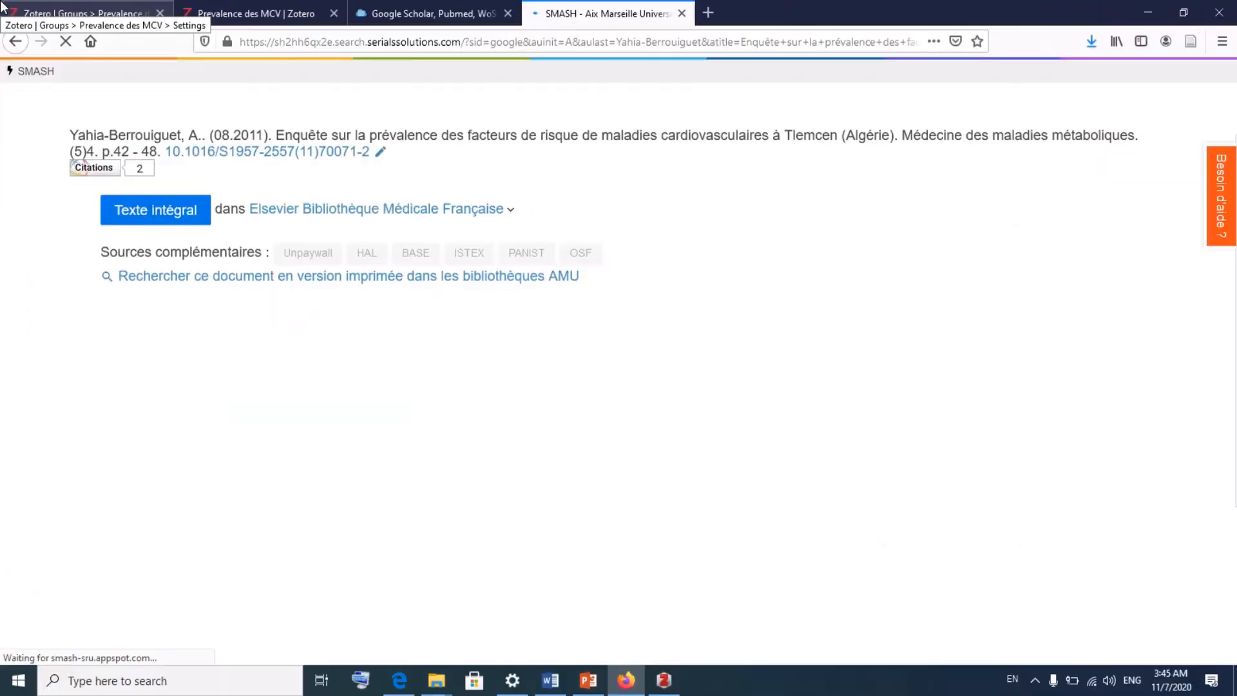
click(159, 213)
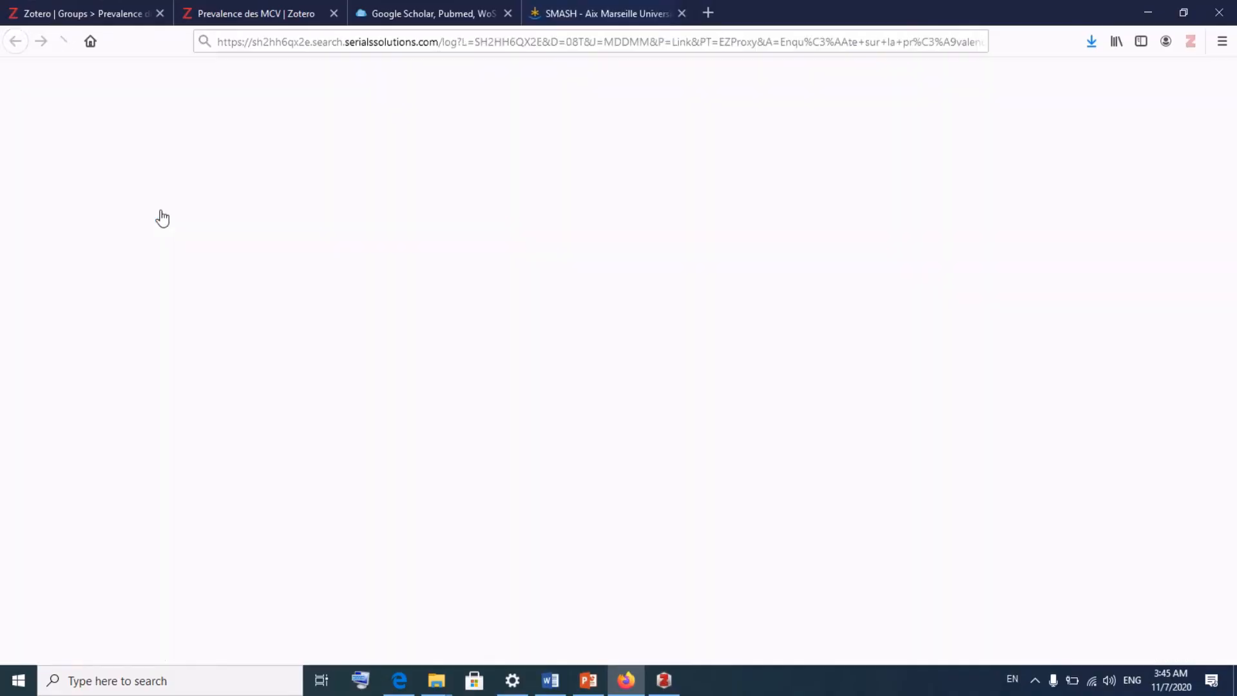
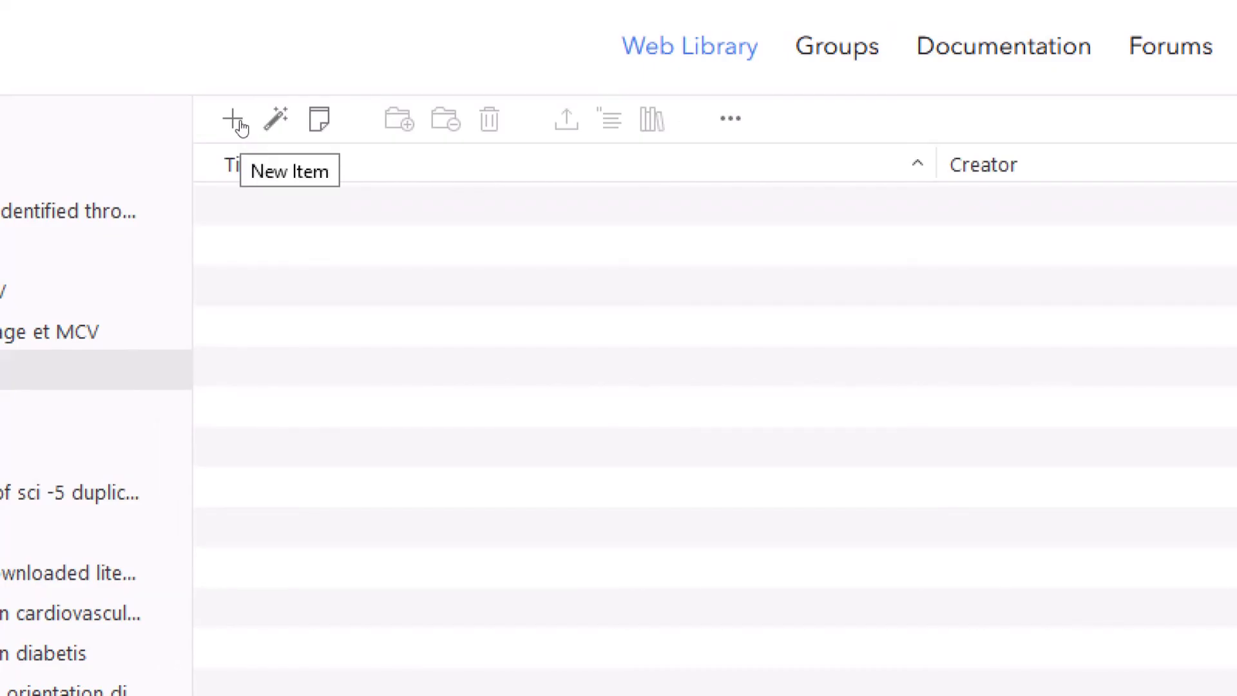
- Create a blank Journal Article item from the full item-type list and select it
click(235, 122)
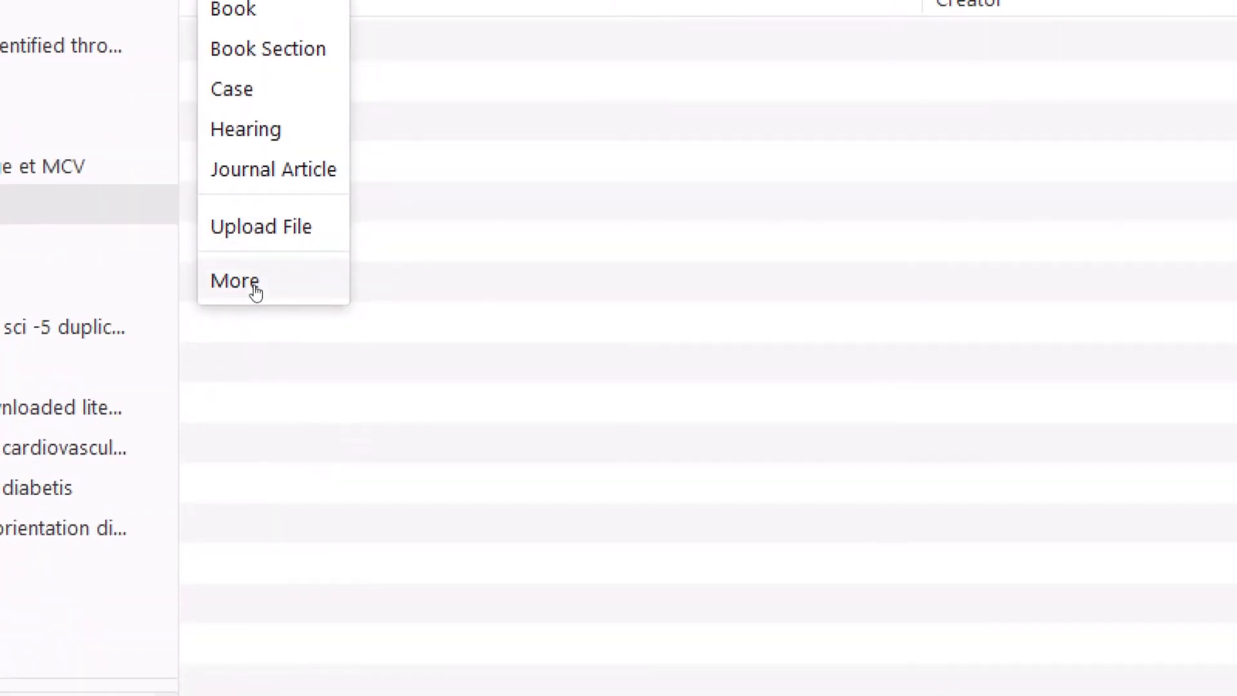
click(256, 288)
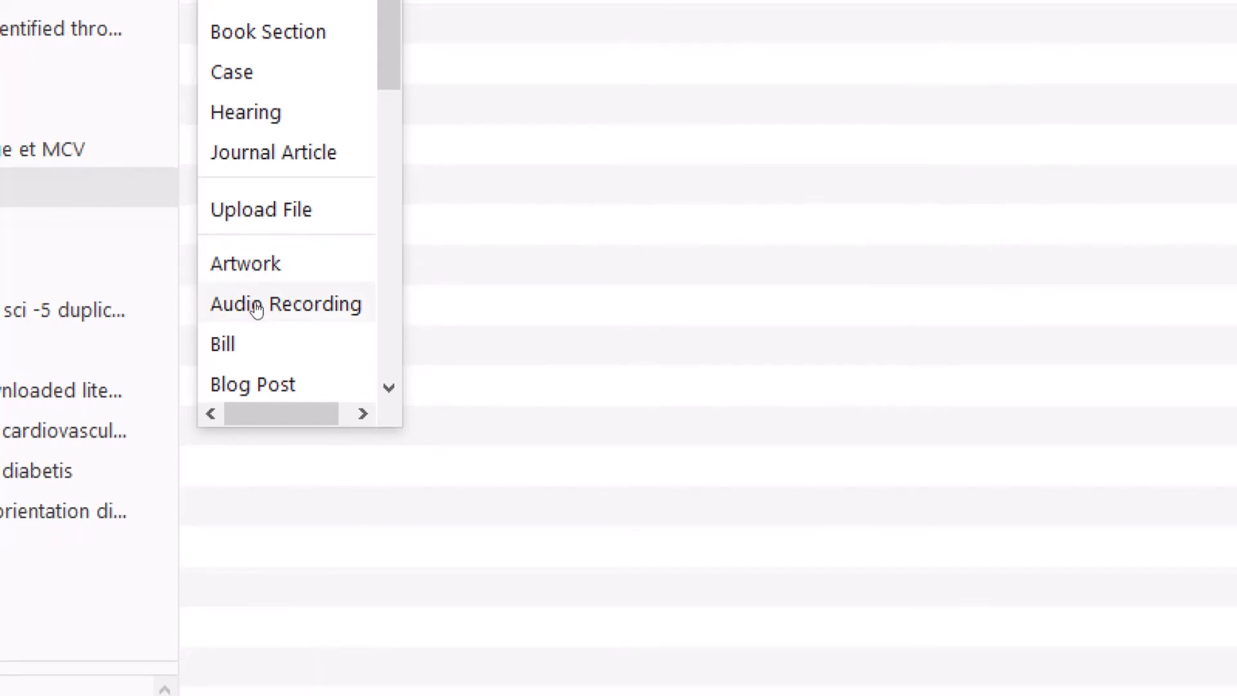
scroll(257, 310, down, 8)
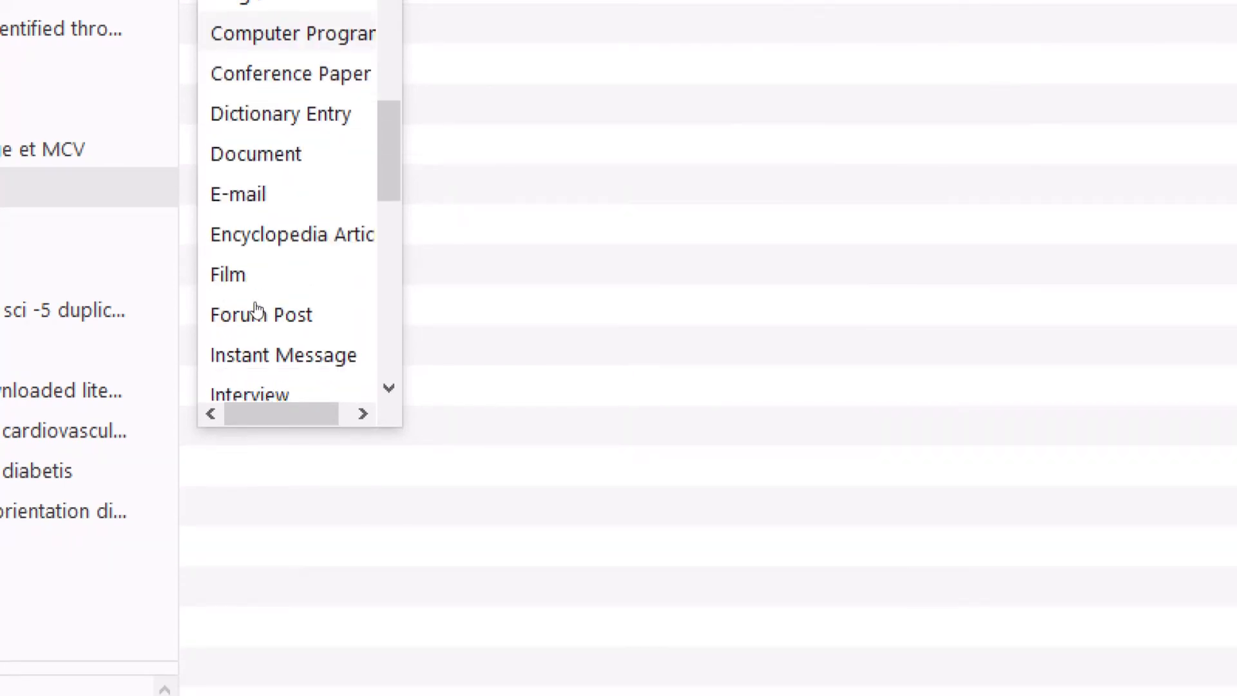
scroll(256, 310, up, 8)
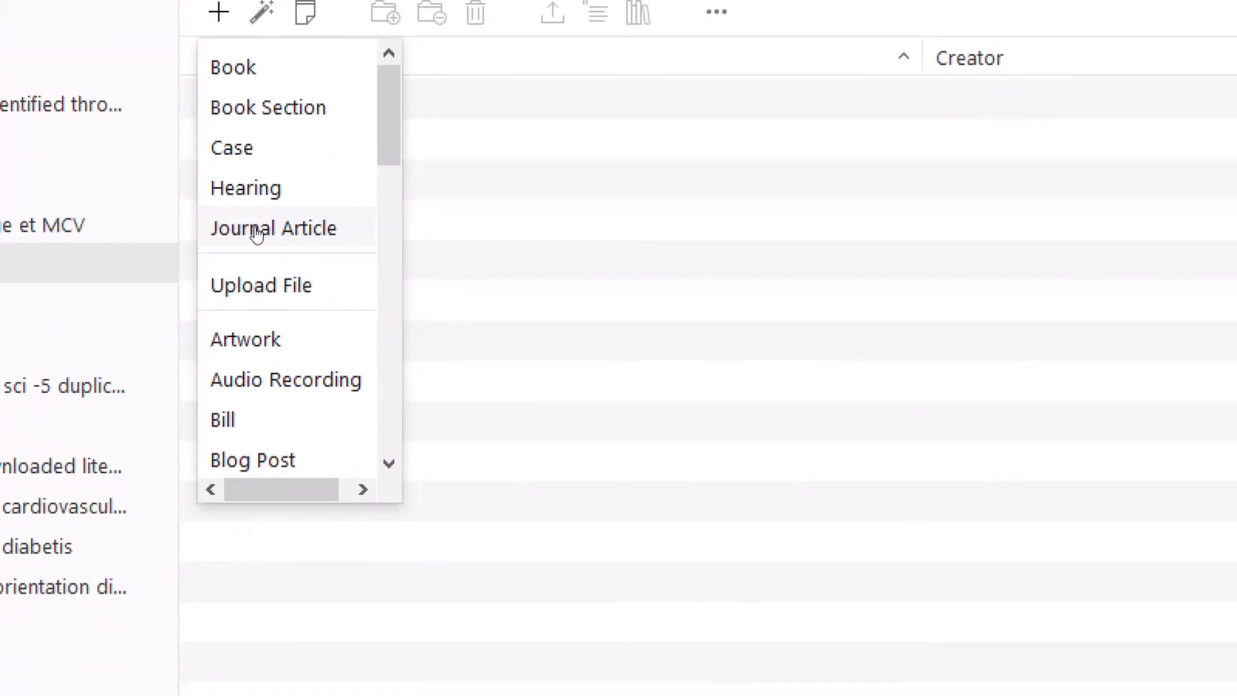
click(255, 231)
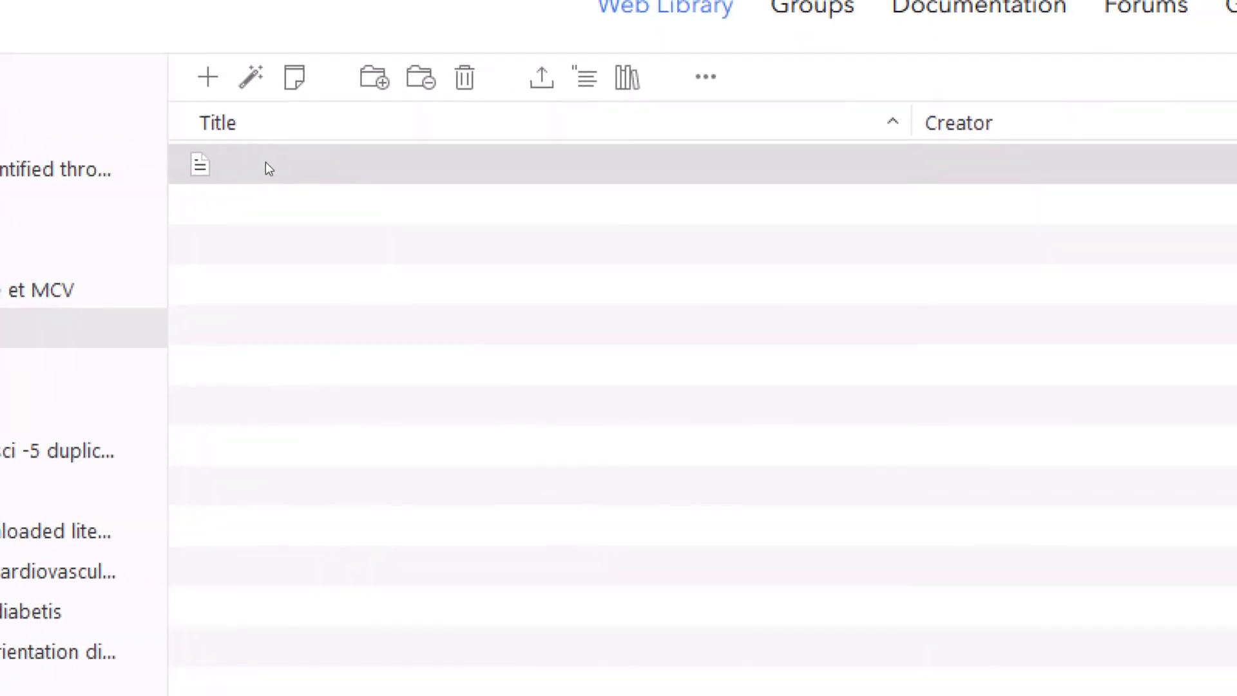
click(271, 168)
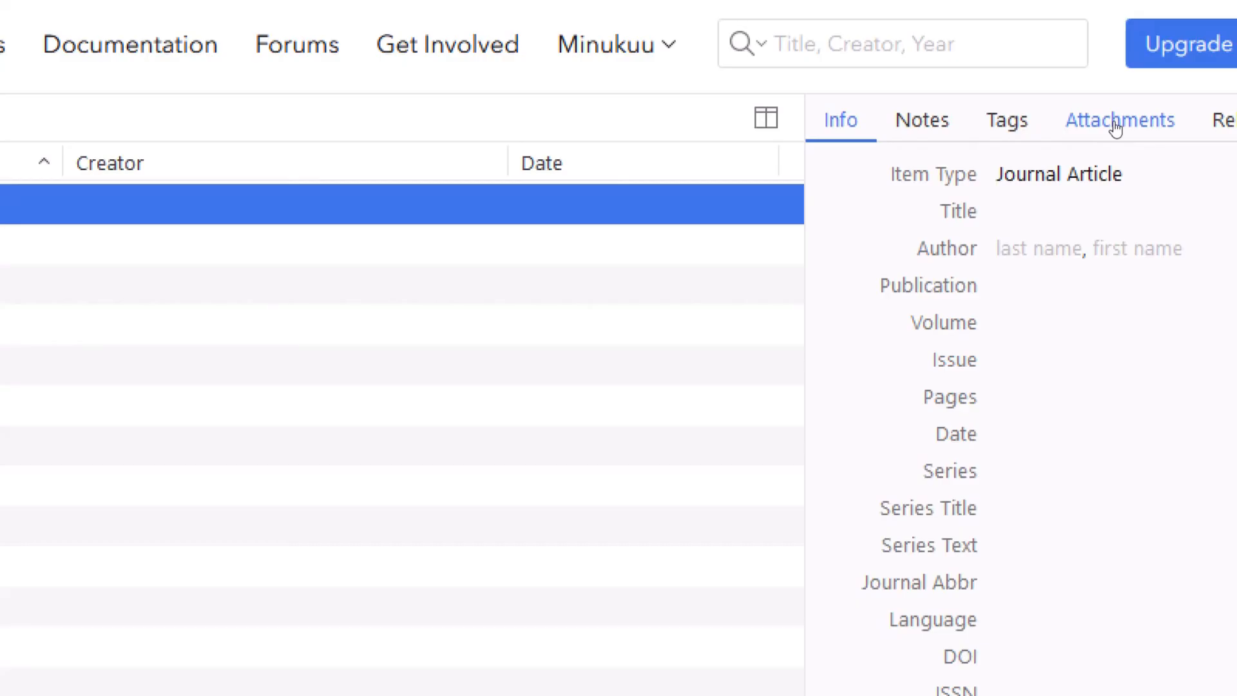
- Begin a linked-URL attachment on the item, pasting the article PDF's address as the link
click(1116, 129)
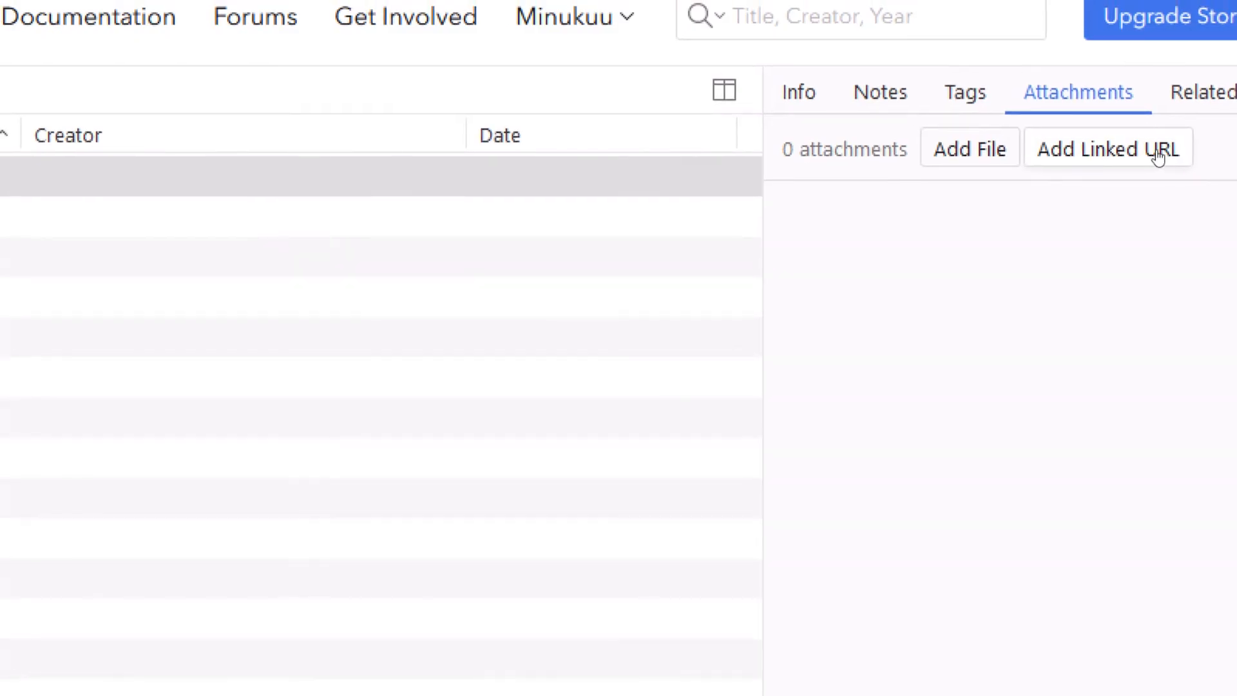
click(1158, 156)
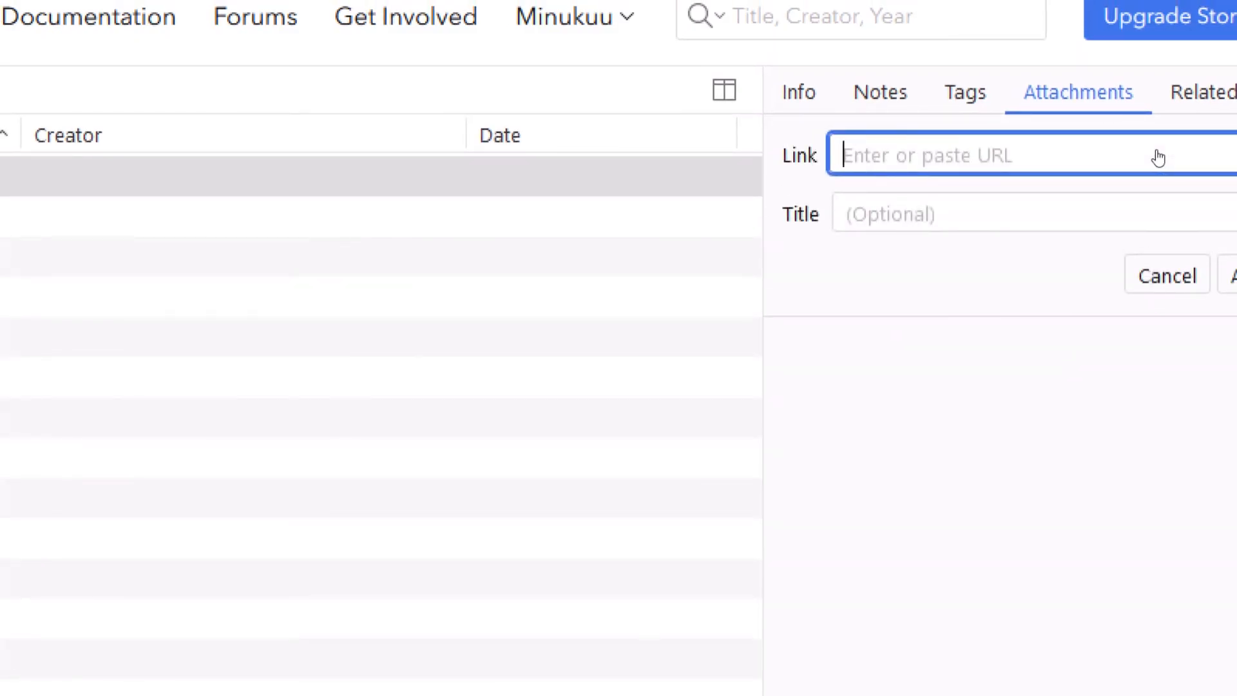
key(ctrl+v)
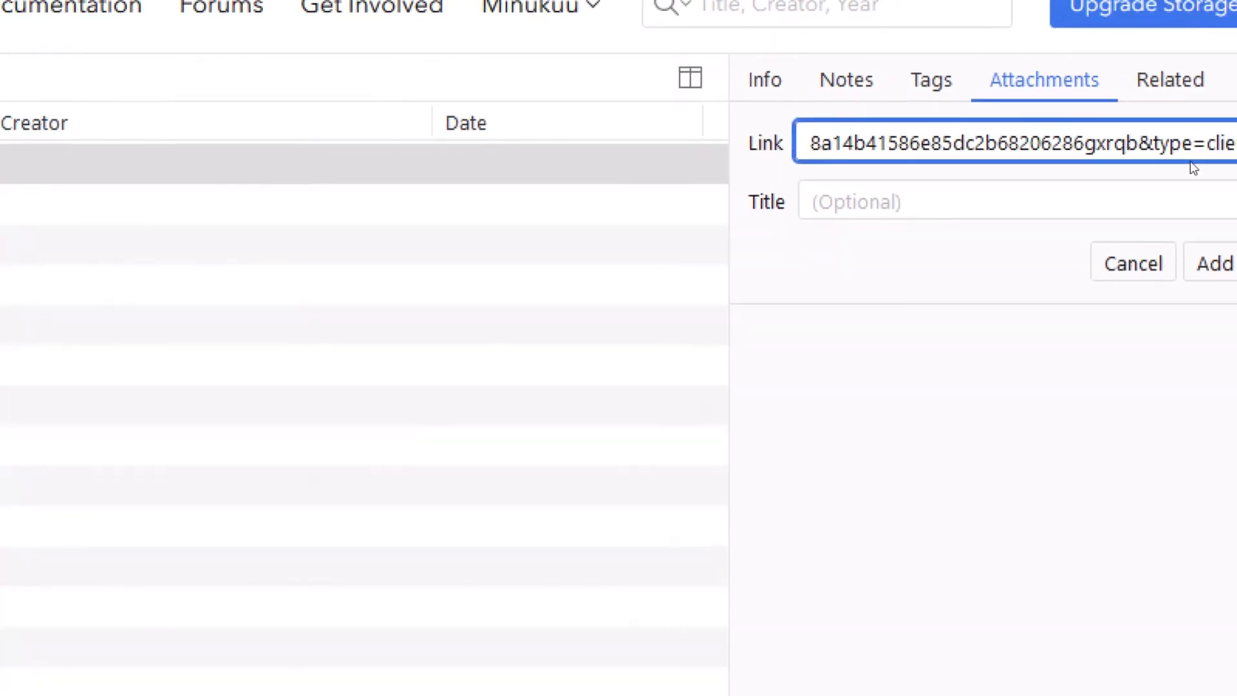
right_click(1191, 156)
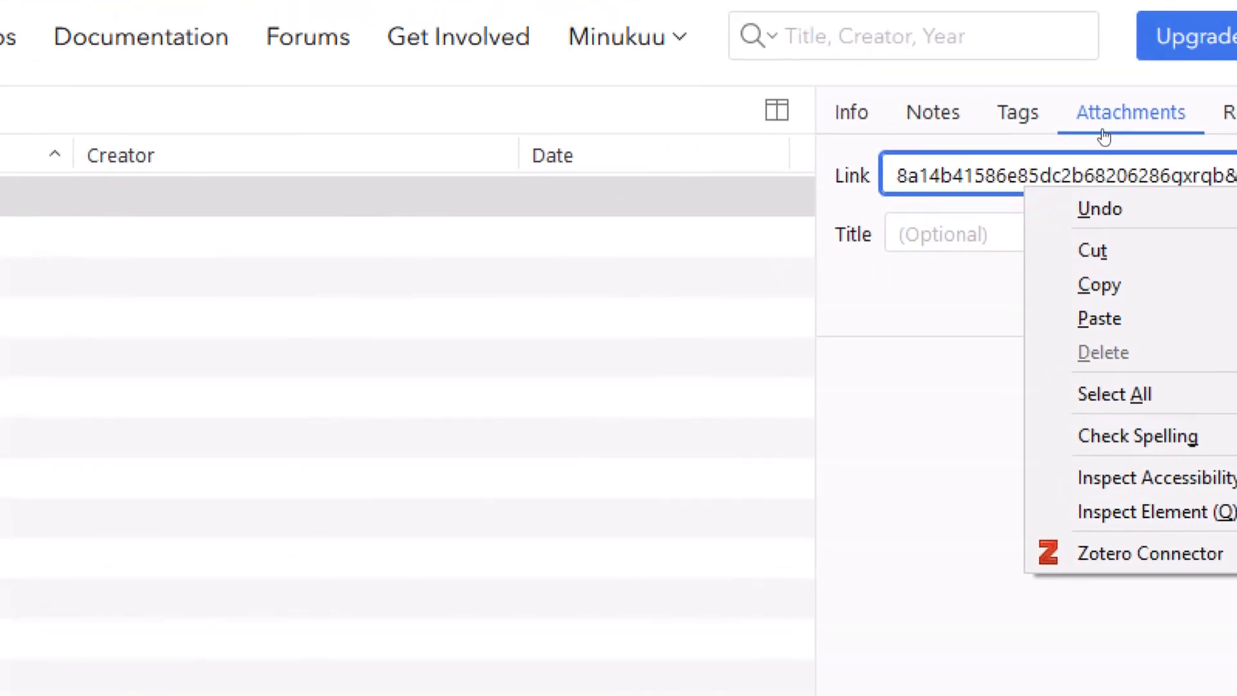
click(1071, 145)
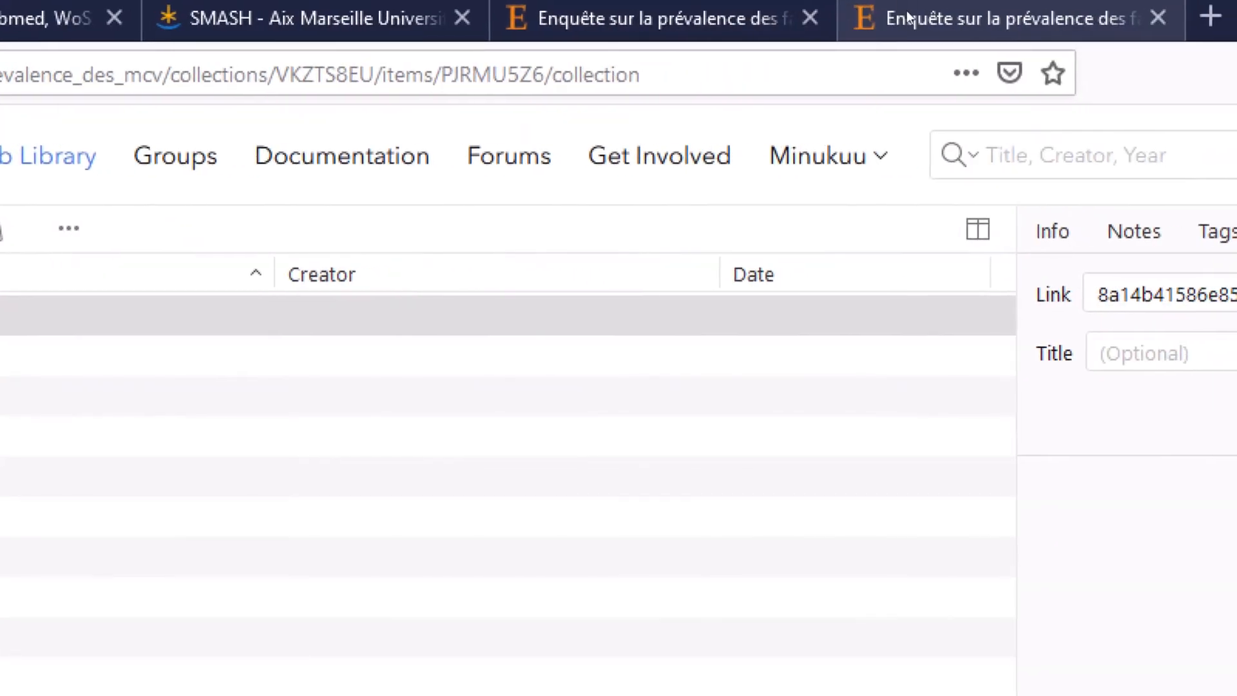
click(909, 18)
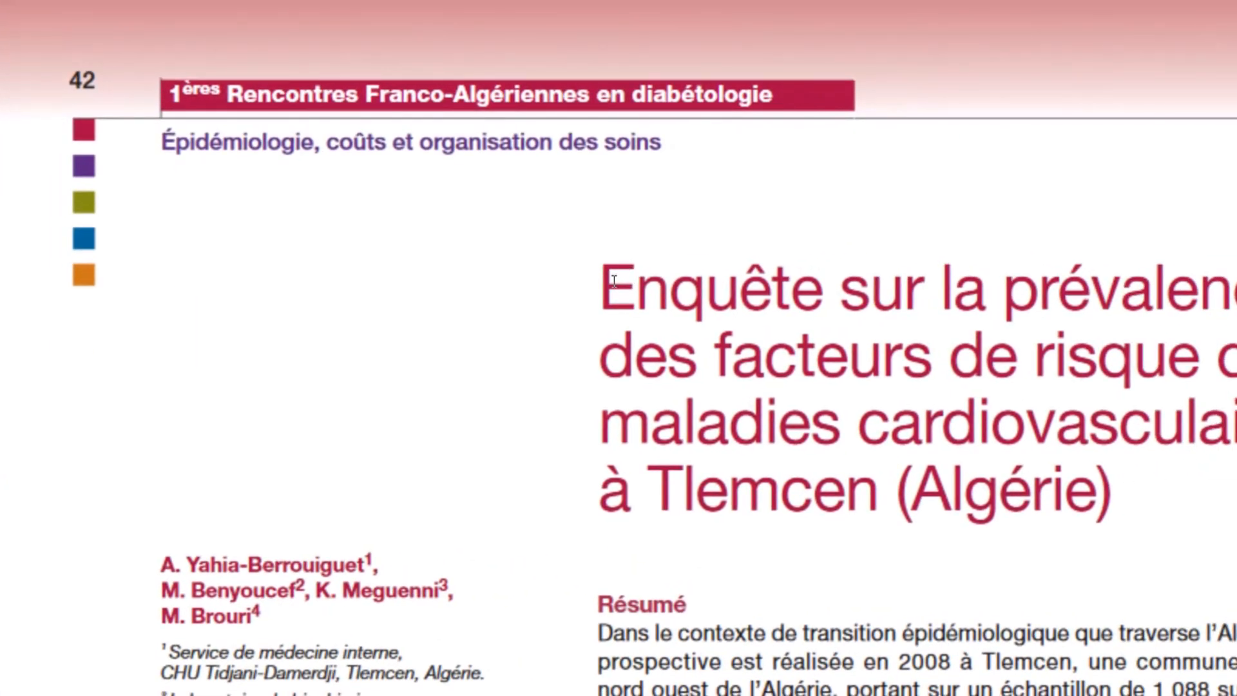
drag(614, 281, 892, 476)
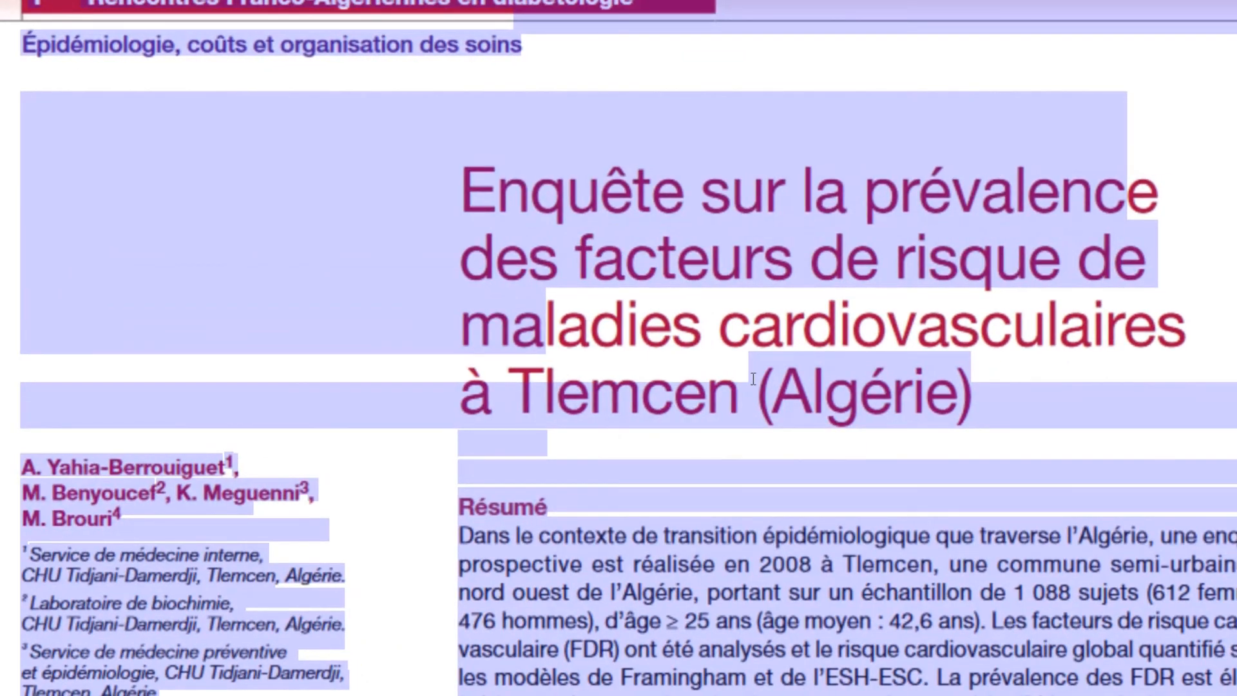
click(753, 379)
drag(968, 395, 909, 350)
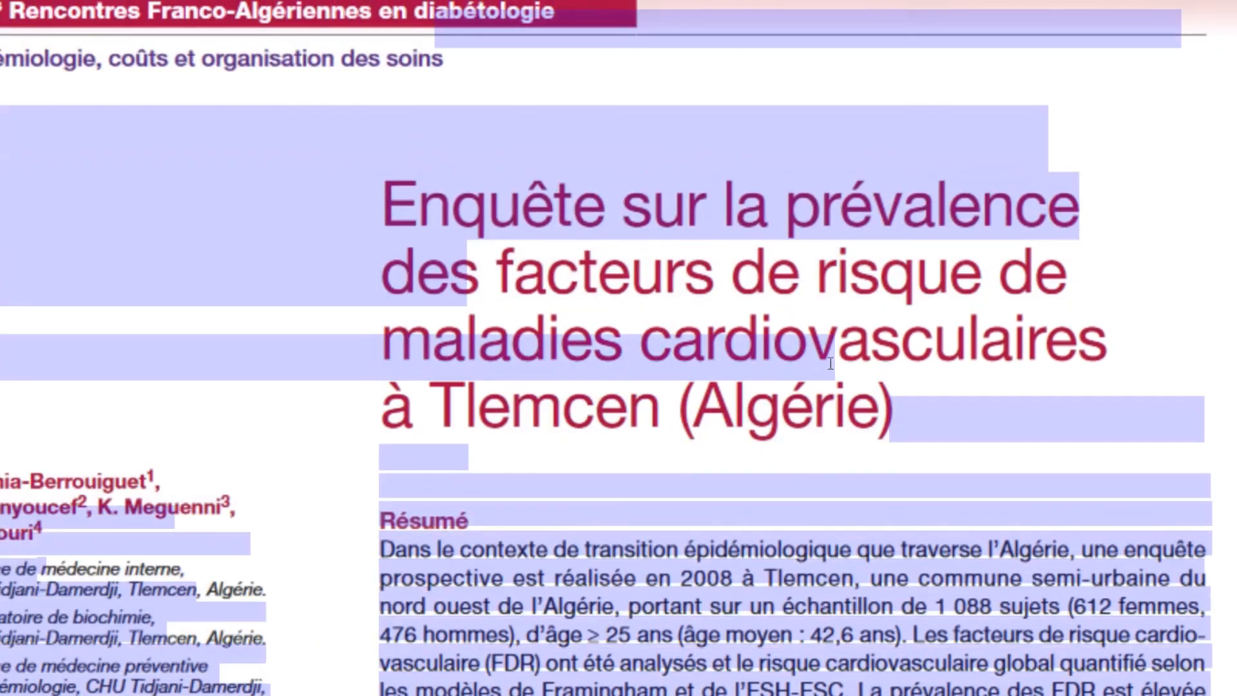
click(830, 363)
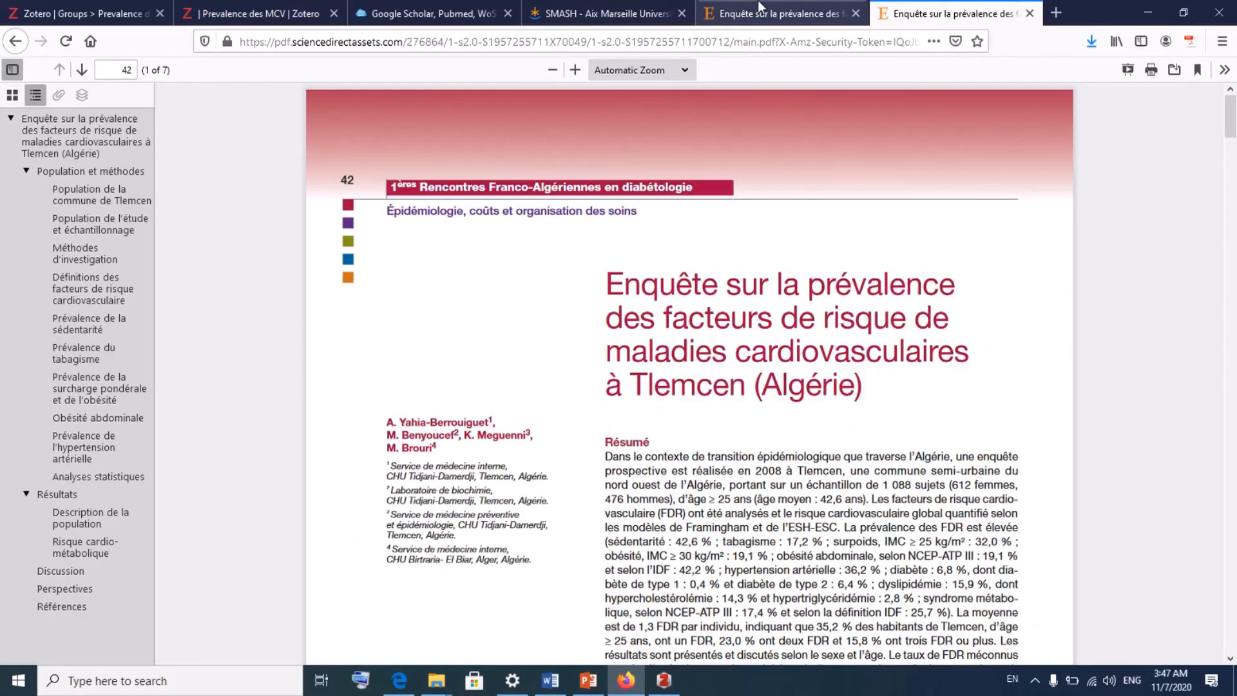
click(766, 8)
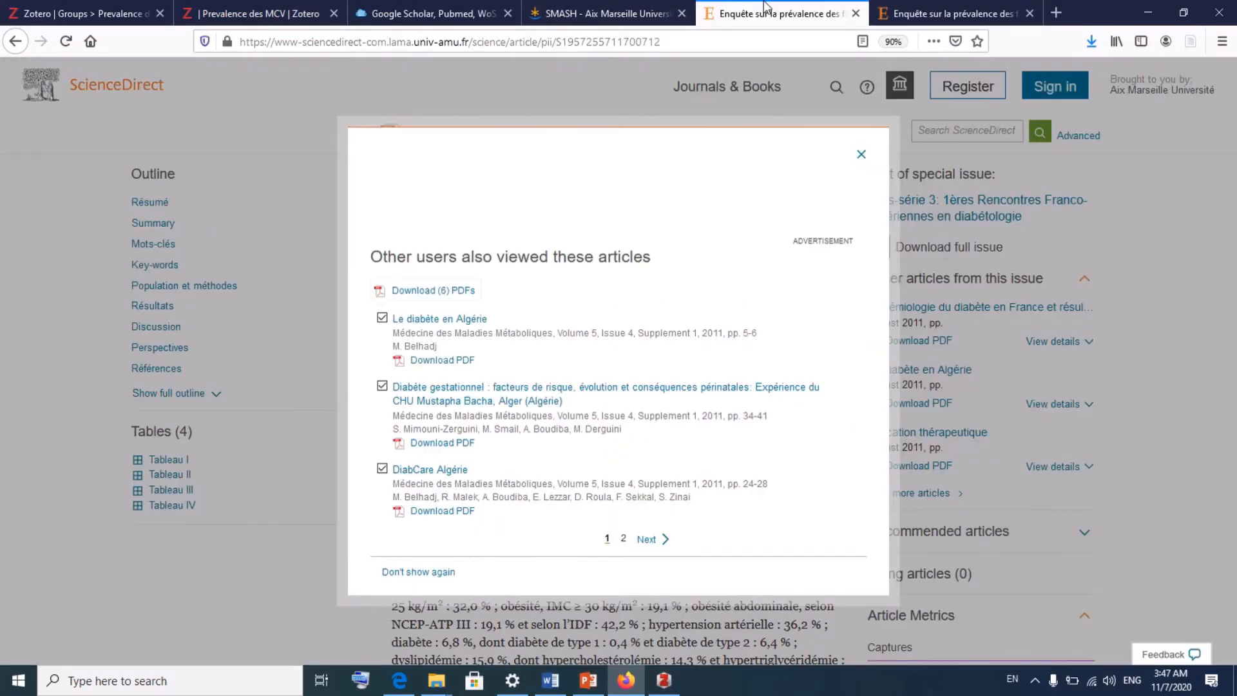
click(637, 4)
click(879, 10)
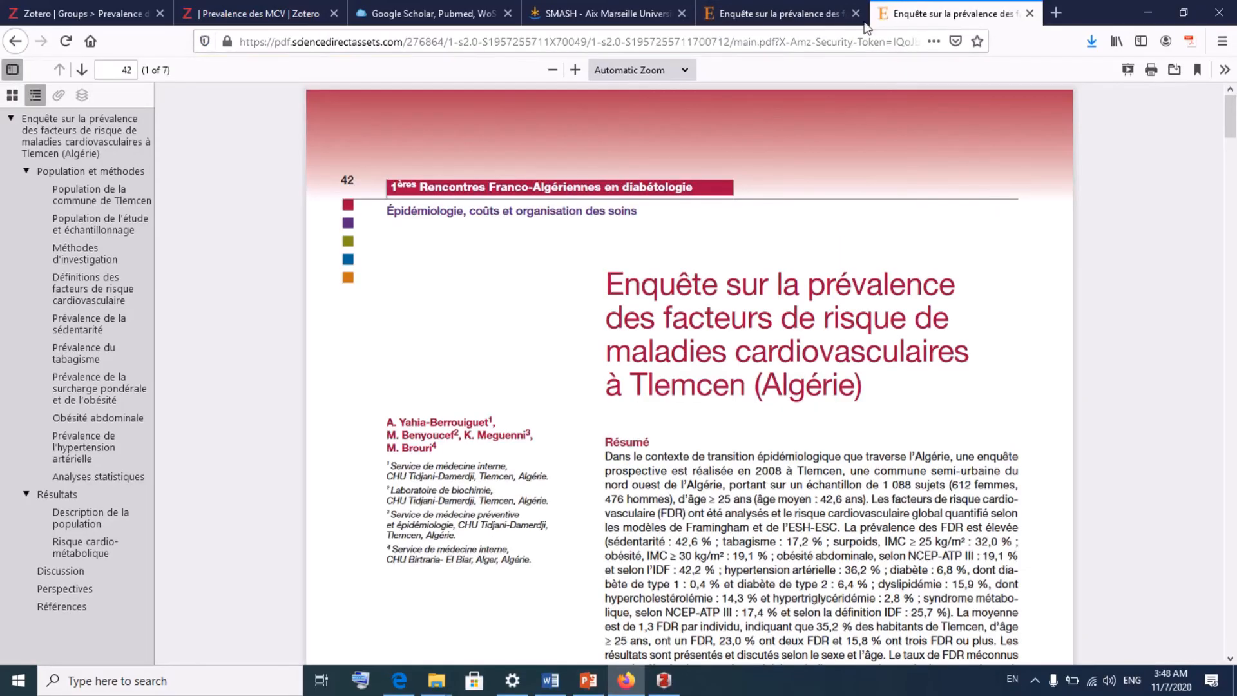
drag(608, 288, 832, 331)
drag(766, 305, 680, 284)
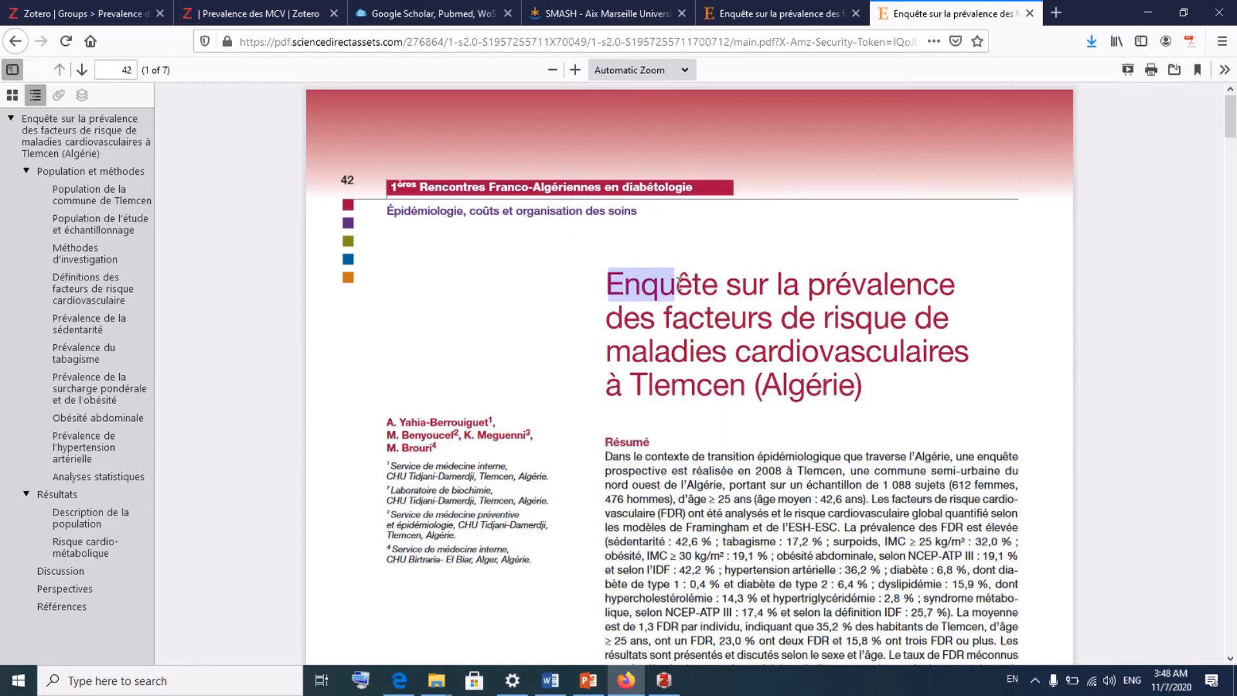
key(shift+Right)
key(shift+Right)
key(shift+Right)
key(shift+Right)
key(shift+Right)
key(shift+Right)
key(shift+Right)
key(shift+Right)
key(shift+Right)
key(shift+Right)
key(shift+Right)
key(shift+Right)
key(shift+Right)
key(shift+Right)
key(shift+Right)
key(shift+Right)
key(shift+Right)
key(shift+Right)
key(shift+Right)
key(shift+Right)
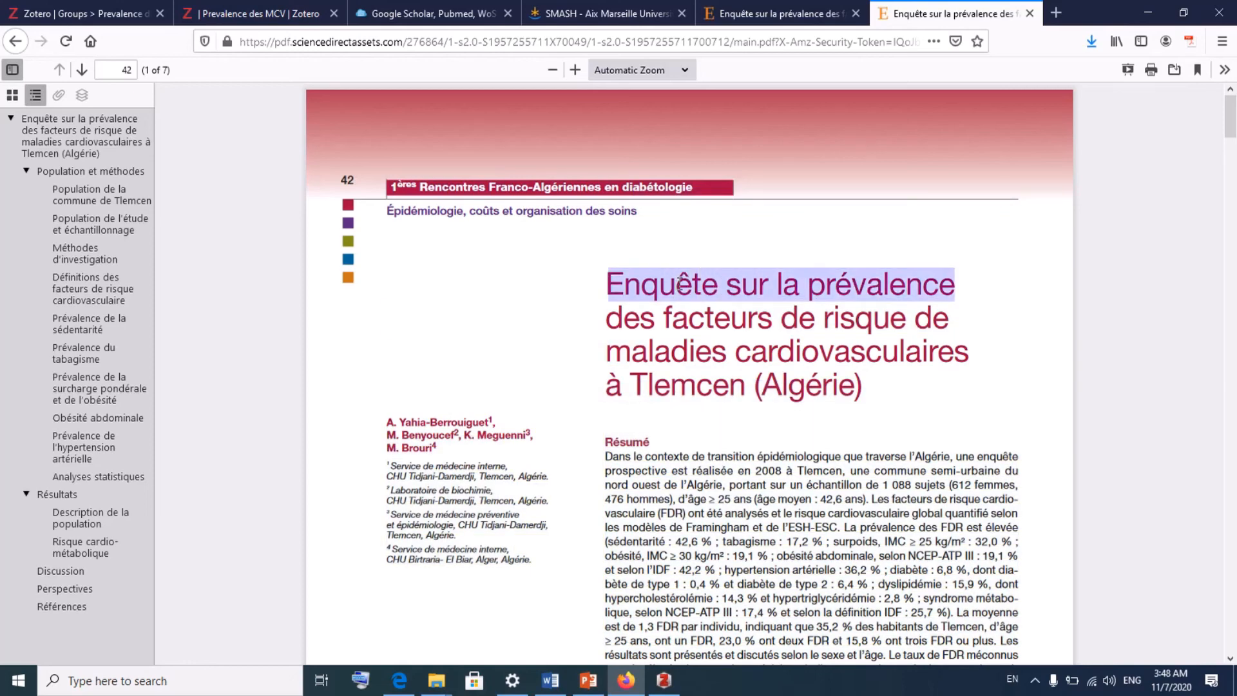
key(shift+Right)
key(shift+Right)
key(shift+Right)
key(shift+Right)
key(shift+Right)
key(shift+Right)
key(shift+Right)
key(shift+Right)
key(shift+Right)
key(shift+Right)
key(shift+Right)
key(shift+Right)
key(shift+Right)
key(shift+Right)
key(shift+Right)
key(shift+Right)
key(shift+Right)
key(shift+Right)
key(shift+Right)
key(shift+Right)
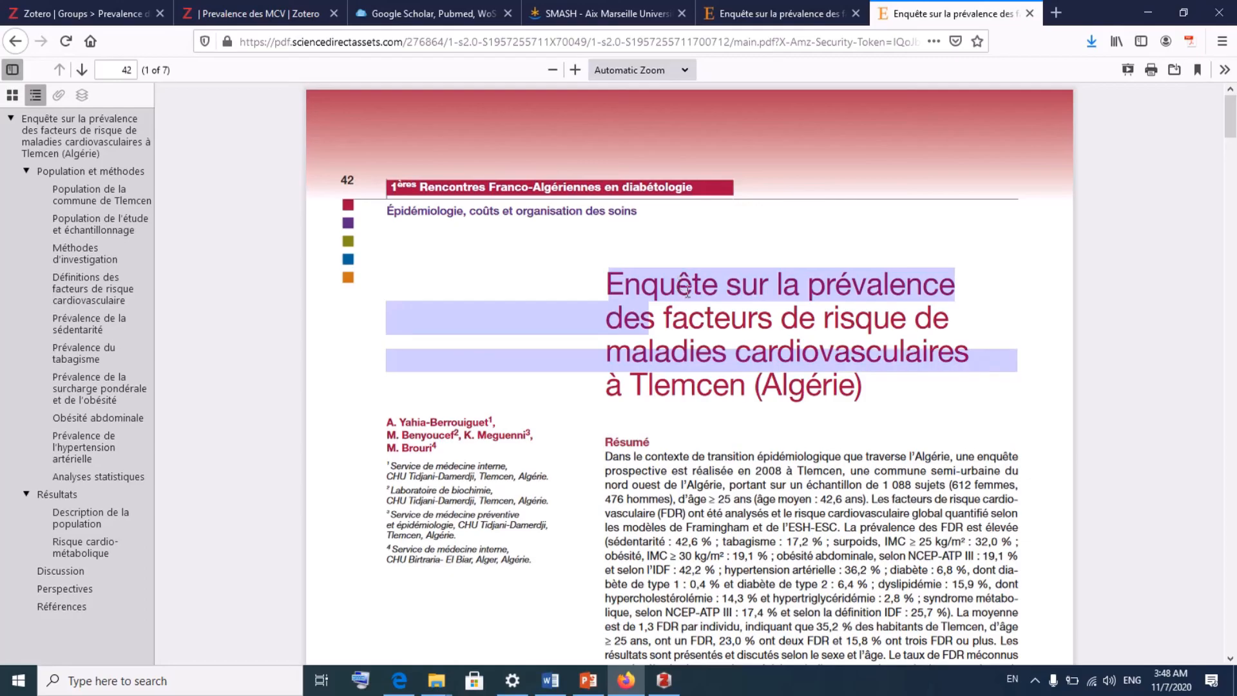
click(738, 326)
scroll(738, 326, down, 1)
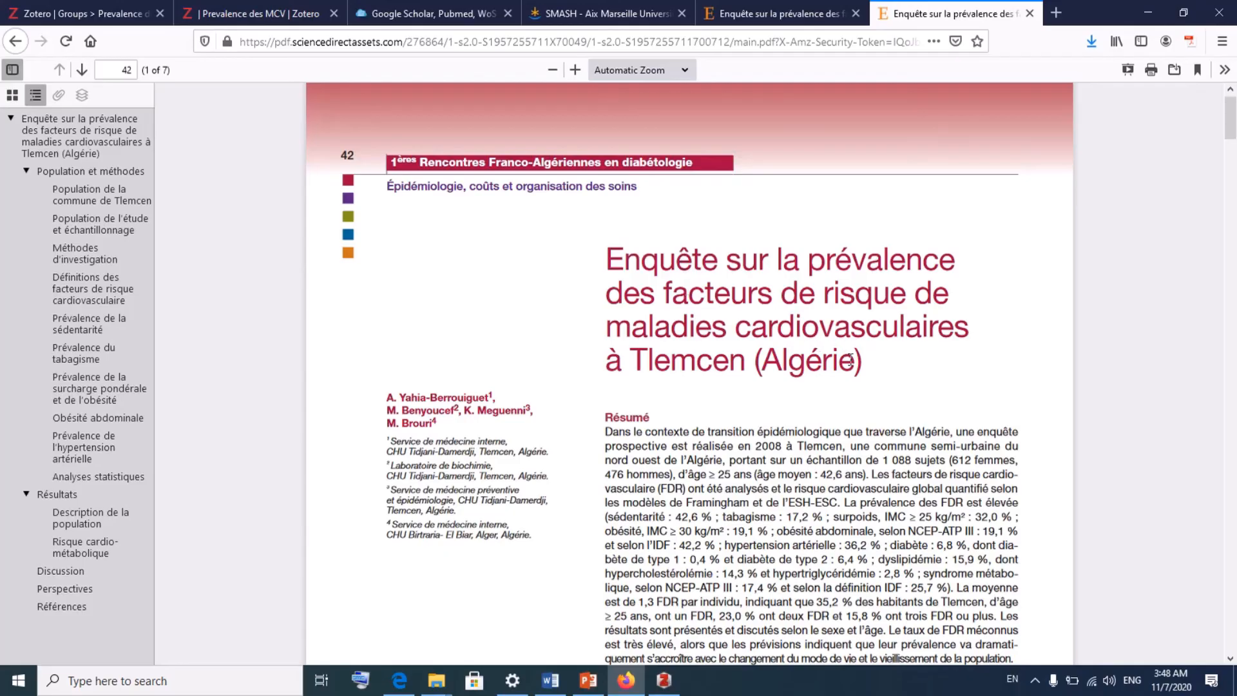
drag(860, 365, 796, 324)
click(796, 325)
click(774, 16)
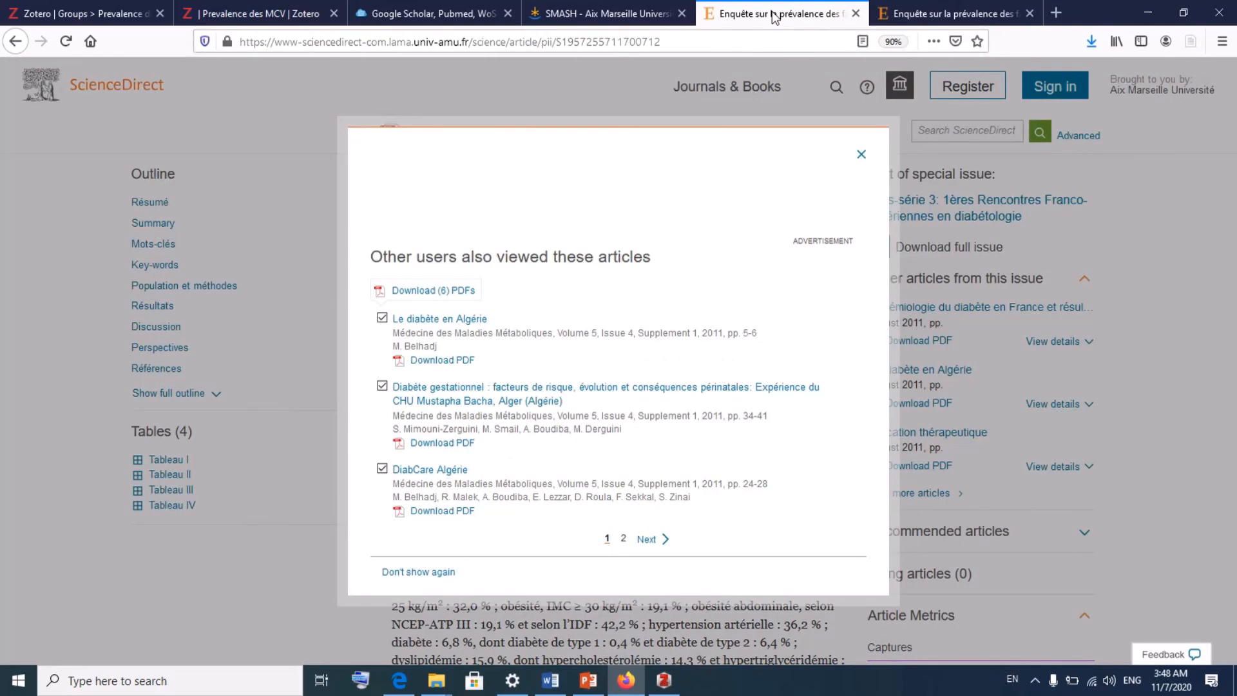
click(236, 15)
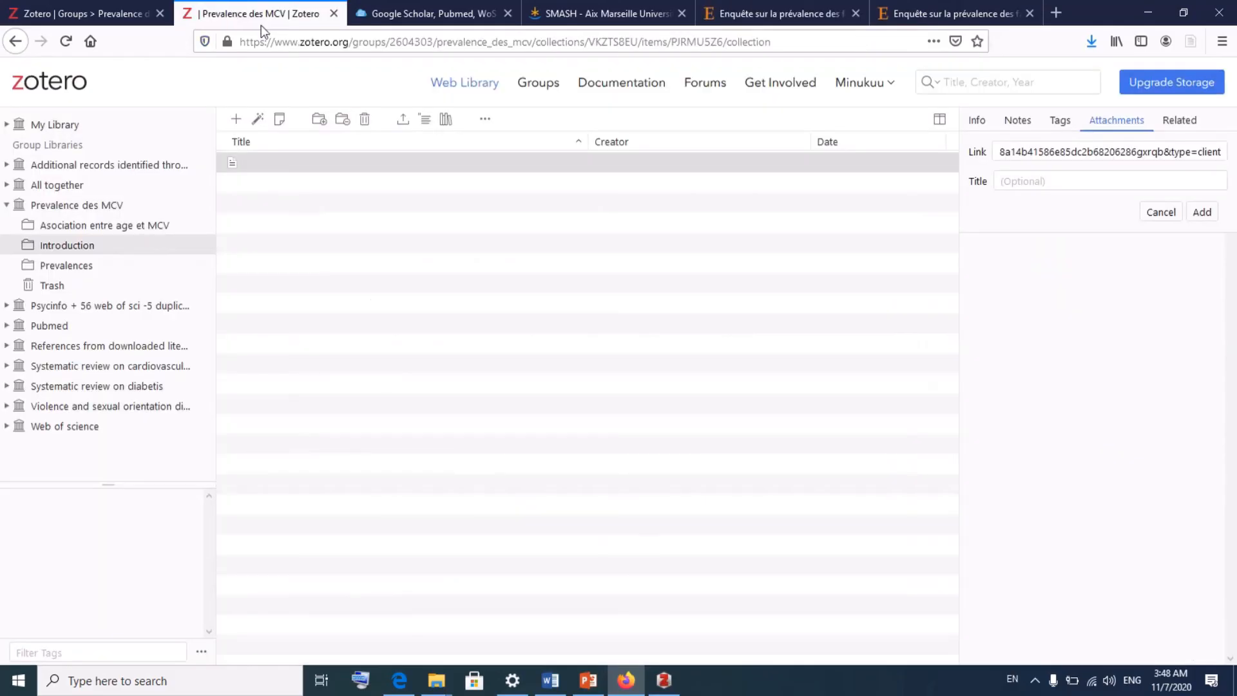
- Title the linked URL 'Enquete.....', add it to the item, and reselect the item
click(1123, 182)
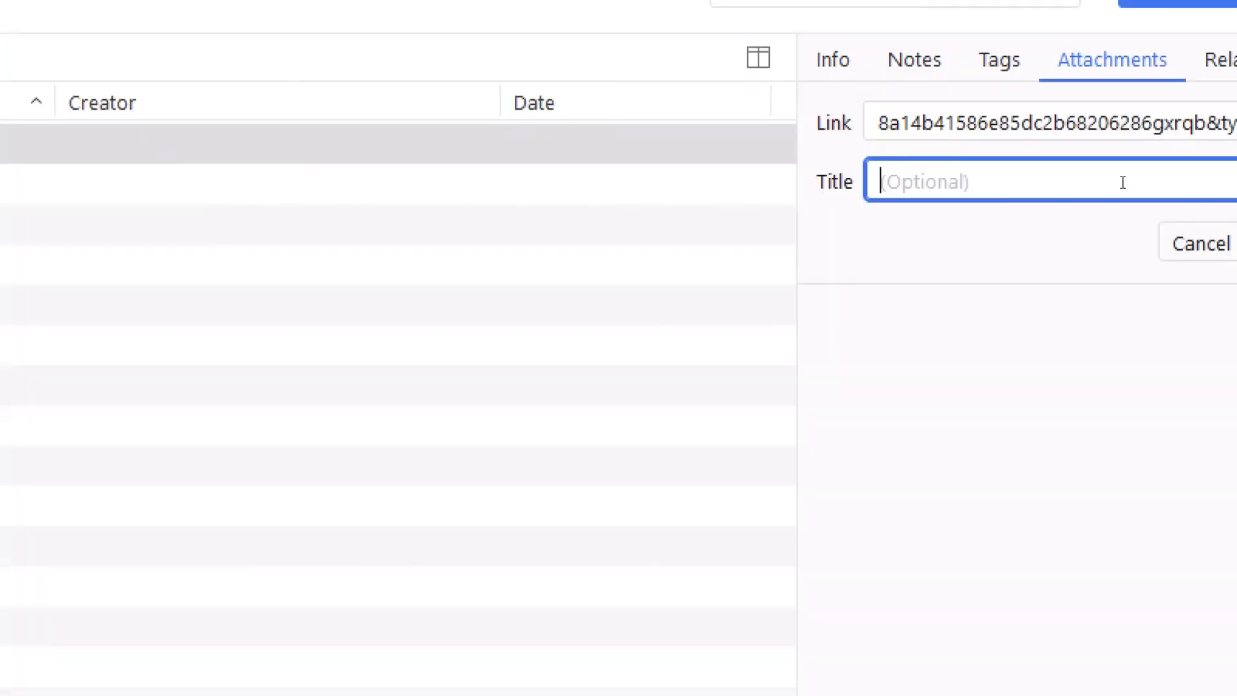
text(Enqu)
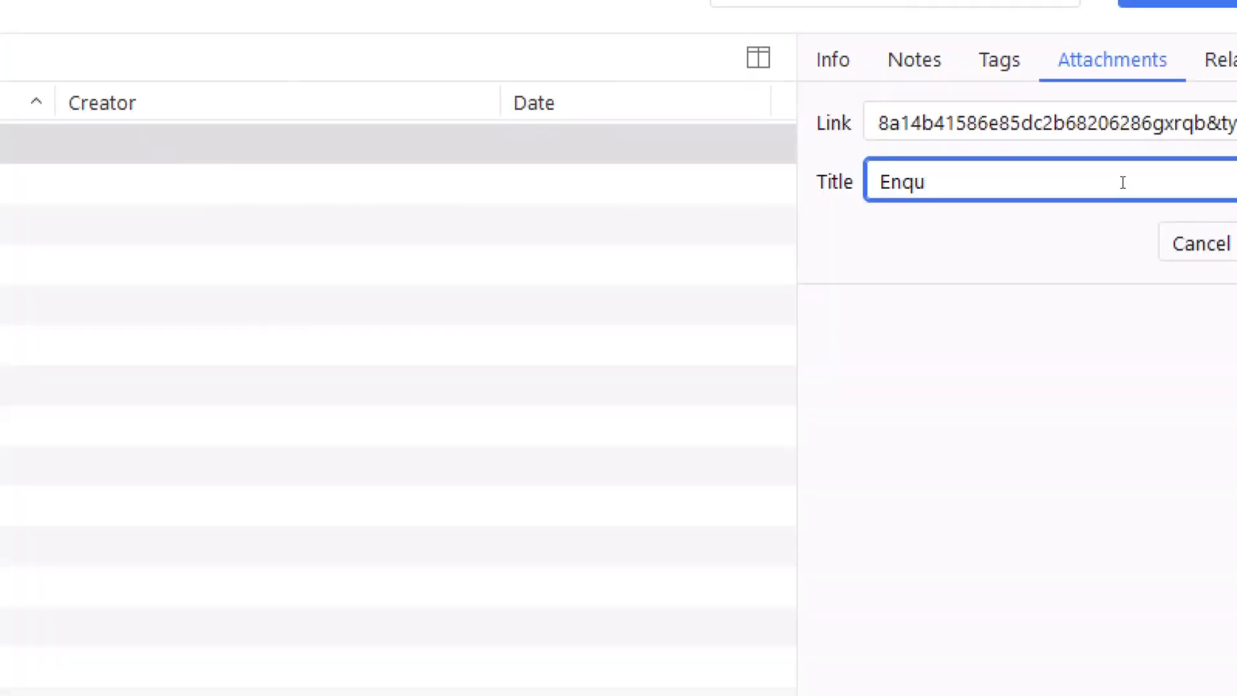
text(ete......)
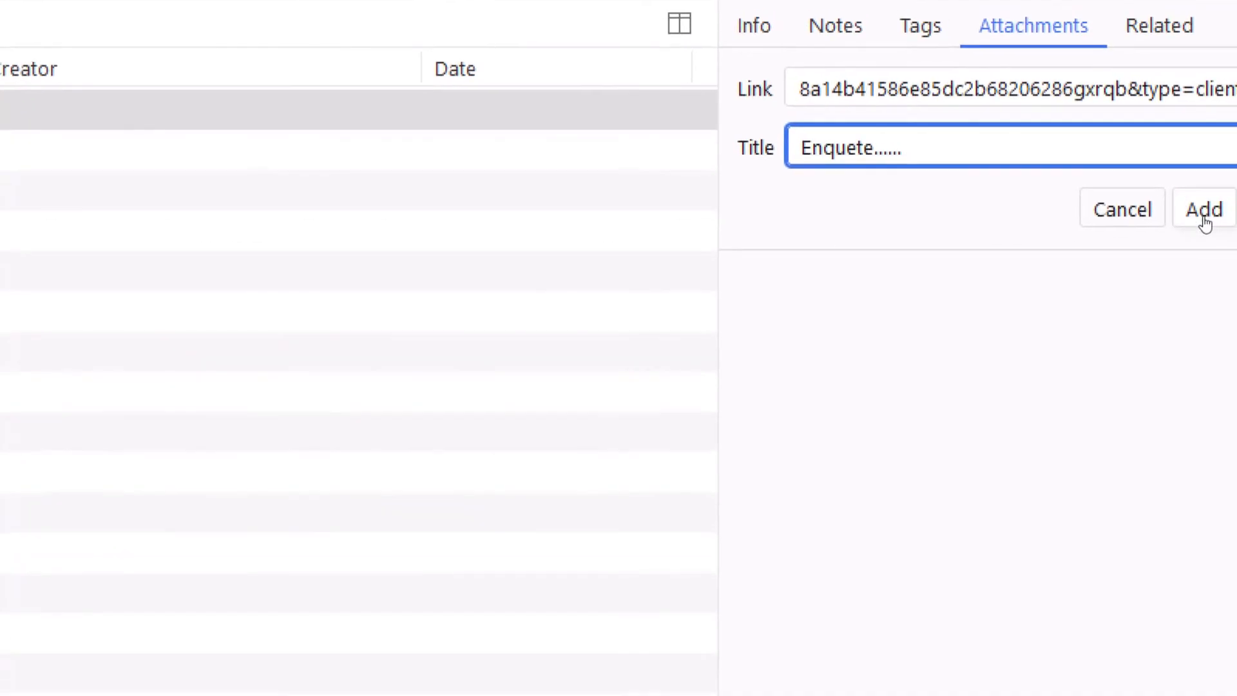
click(1206, 223)
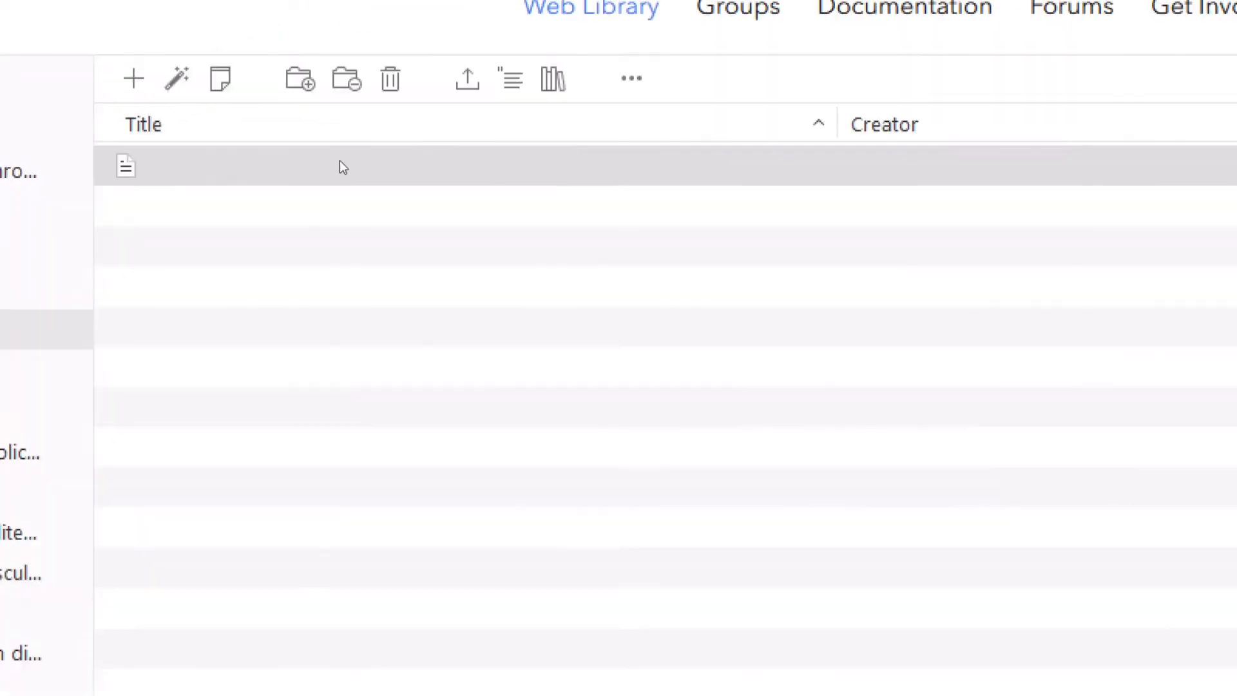
click(80, 174)
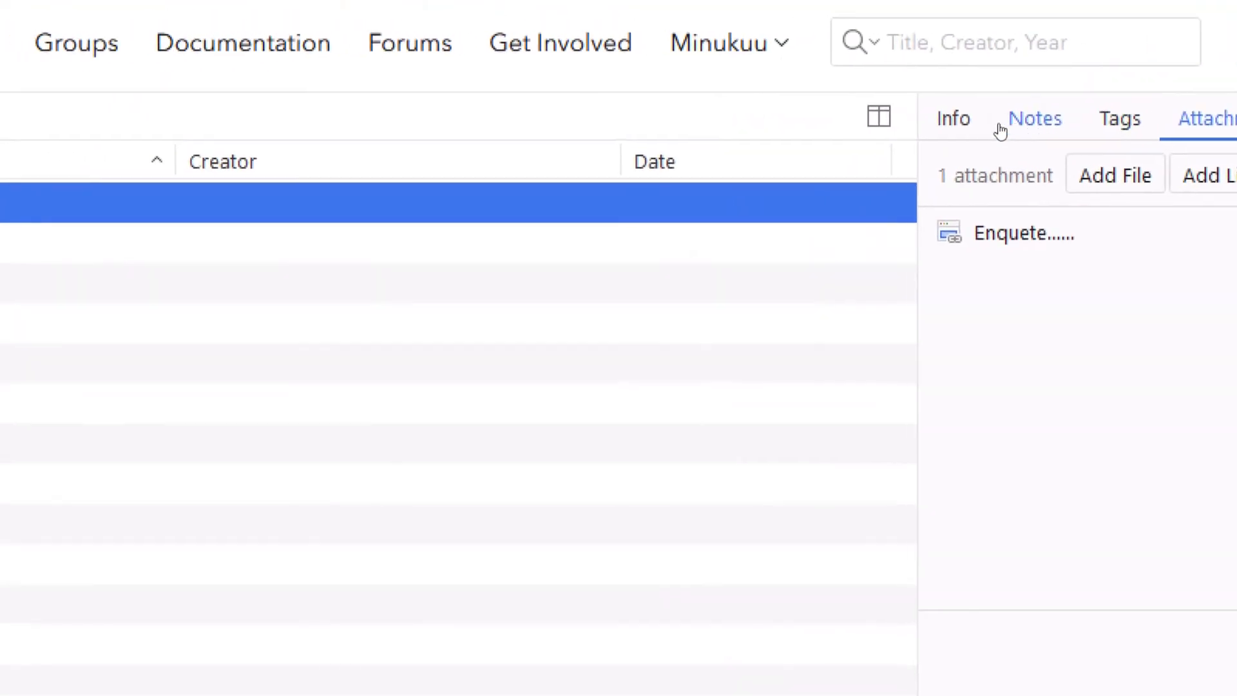
- View the item's info, then flip through the PDF, ScienceDirect, guide and SMASH tabs back to the library
click(846, 122)
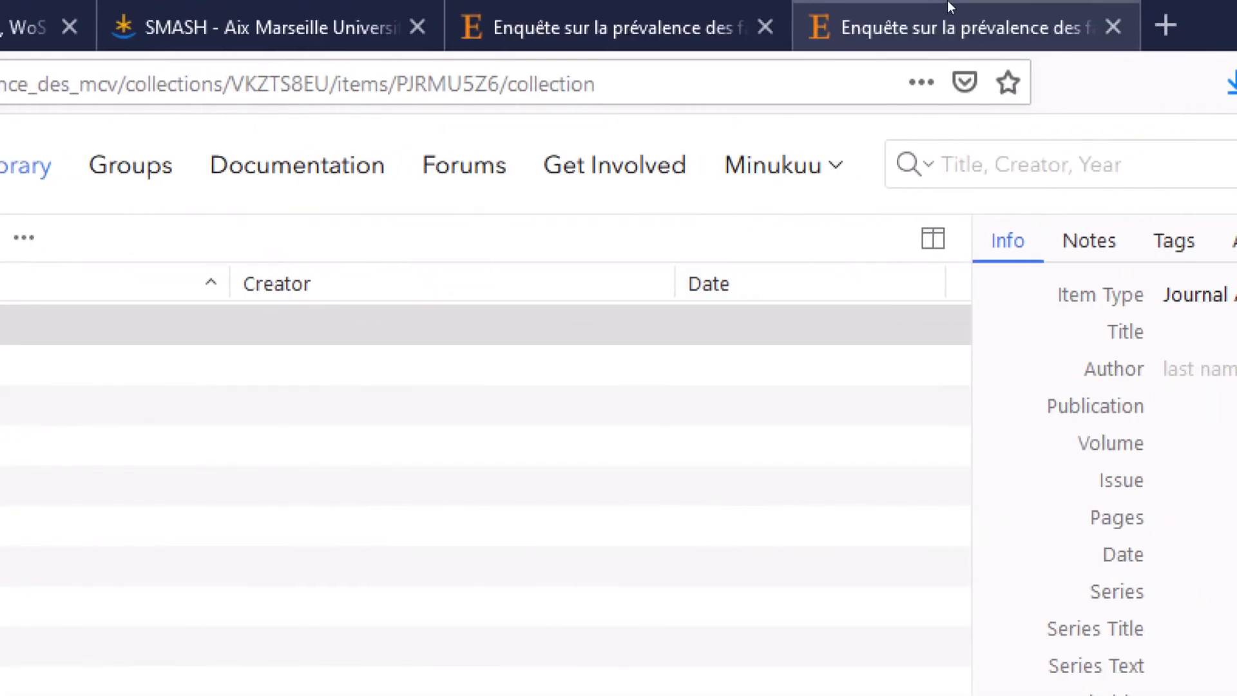
click(1134, 19)
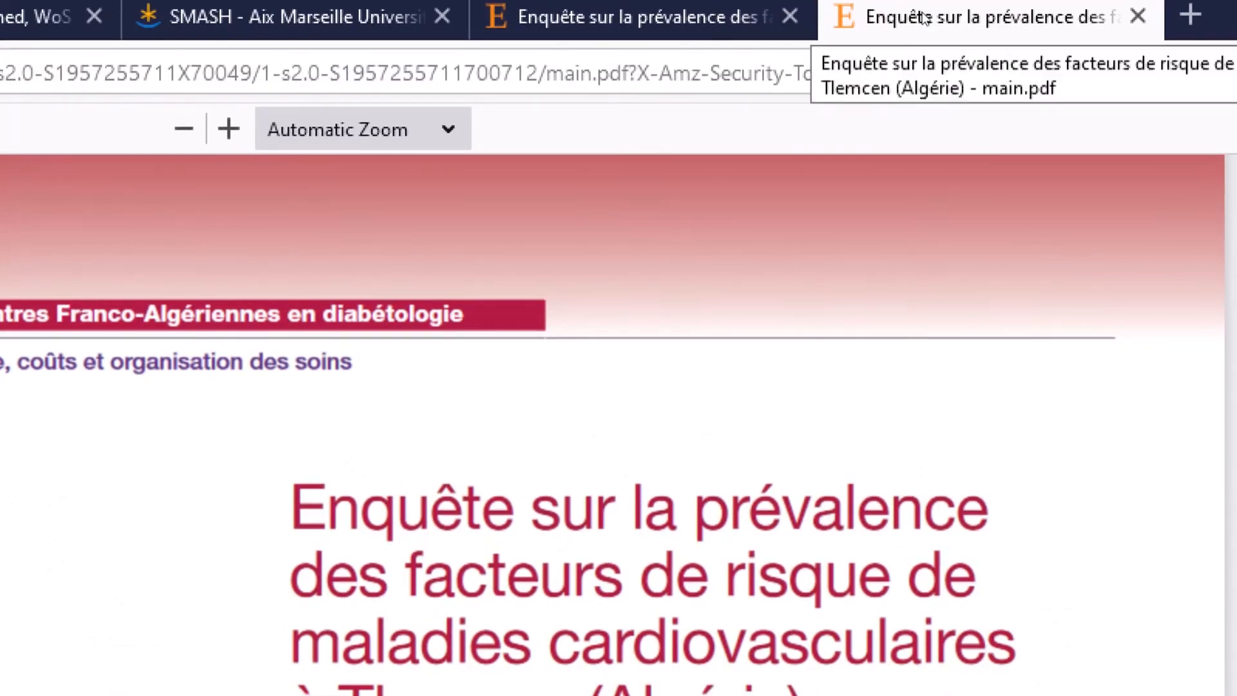
click(590, 11)
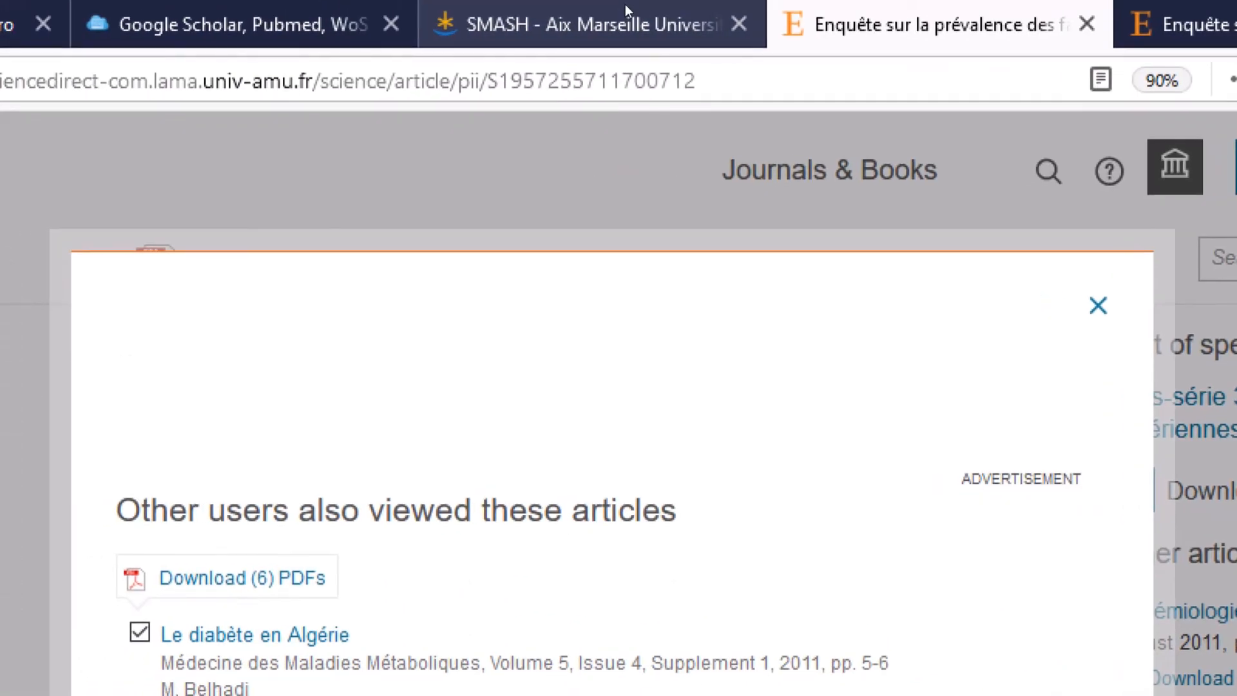
click(622, 10)
click(881, 19)
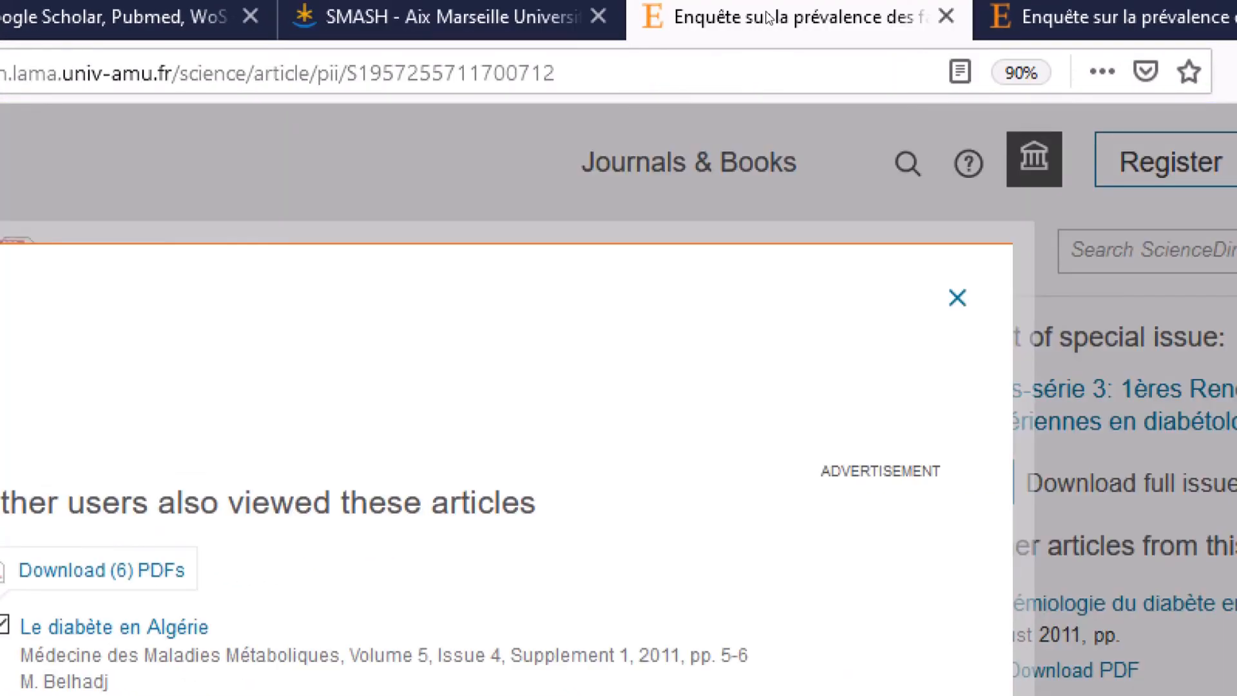
click(1062, 18)
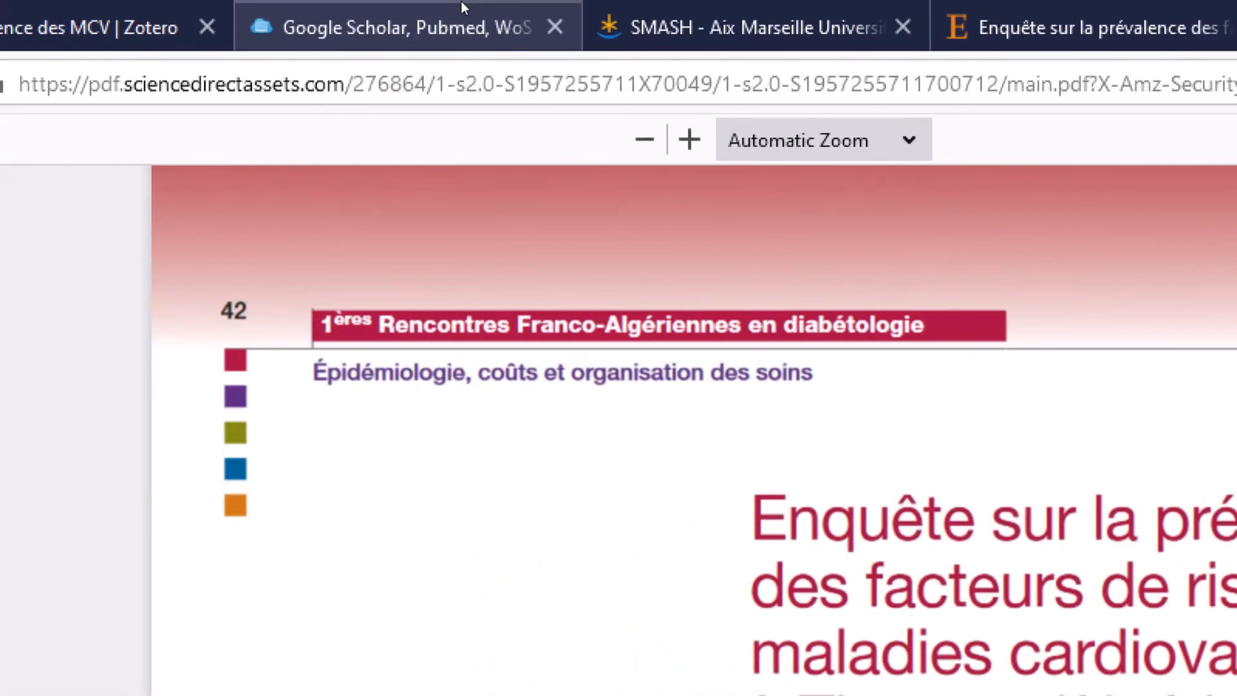
click(461, 1)
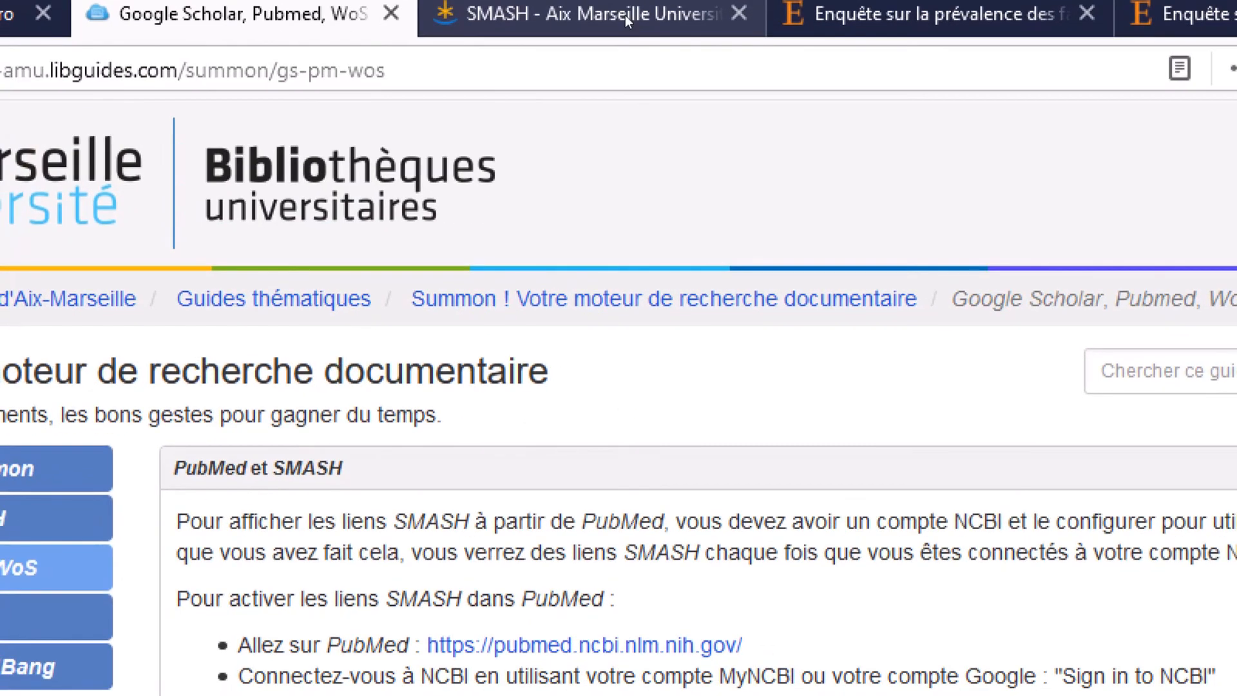
click(625, 15)
click(263, 10)
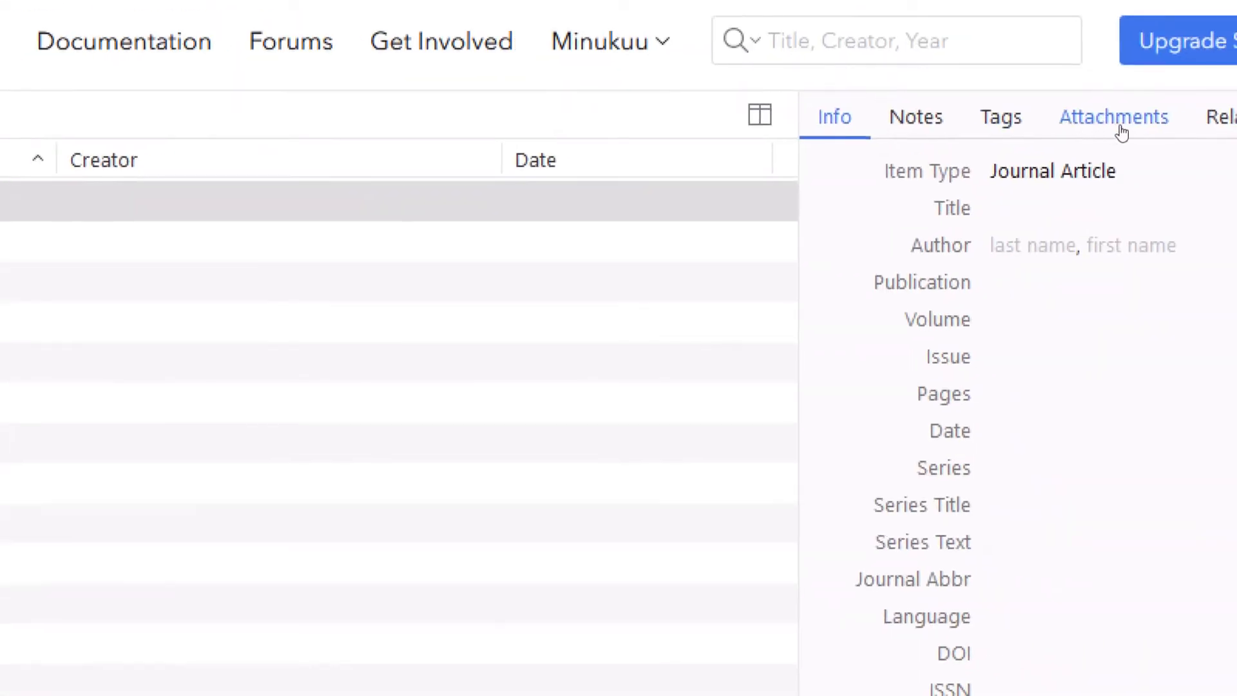
- Confirm the article item lists only the 'Enquete.....' link, then return to the PDF
click(1122, 132)
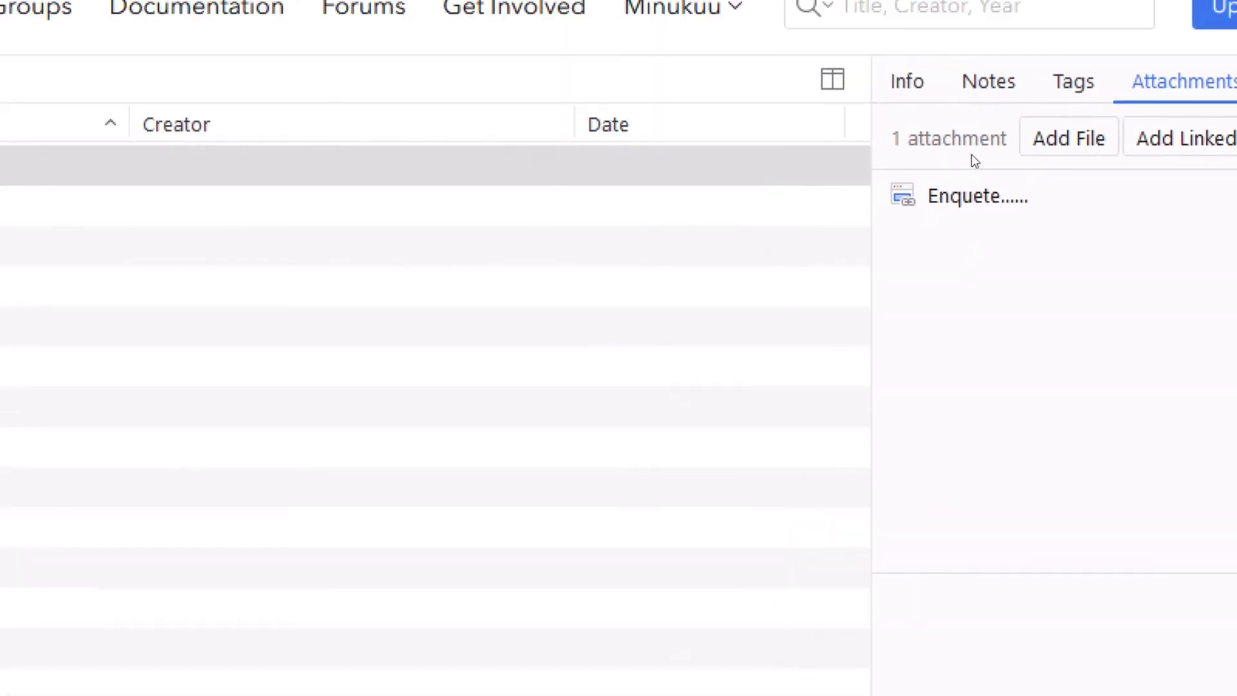
click(618, 174)
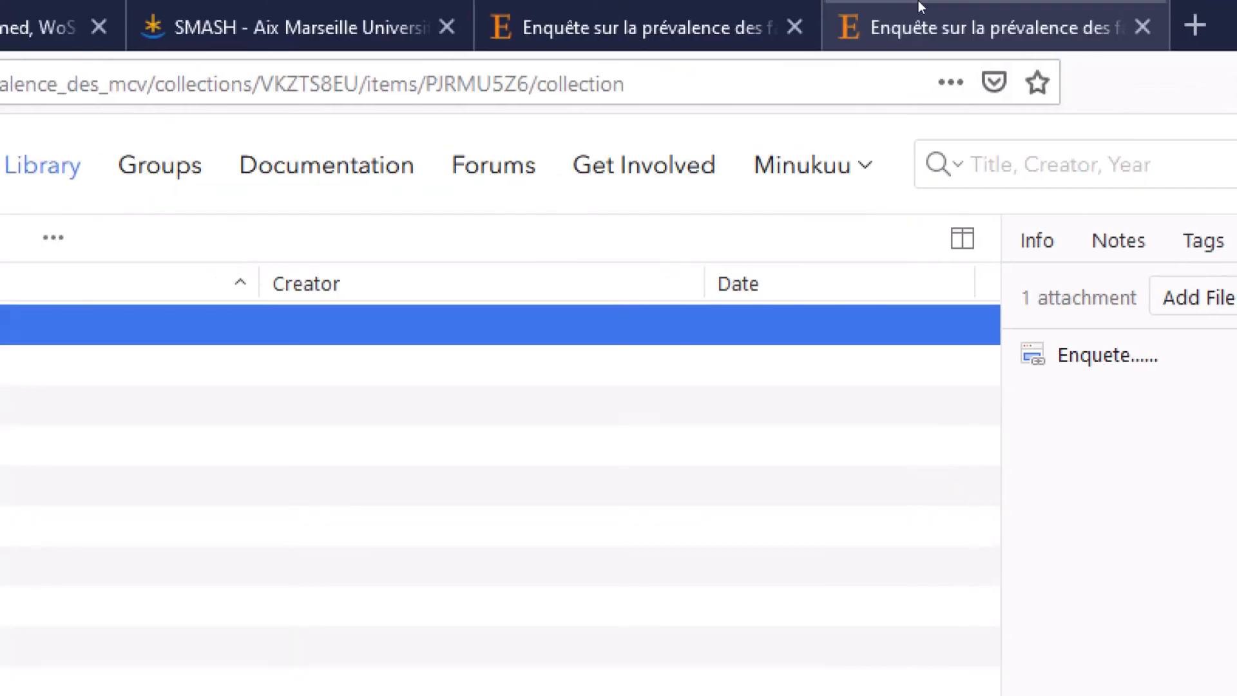
click(919, 7)
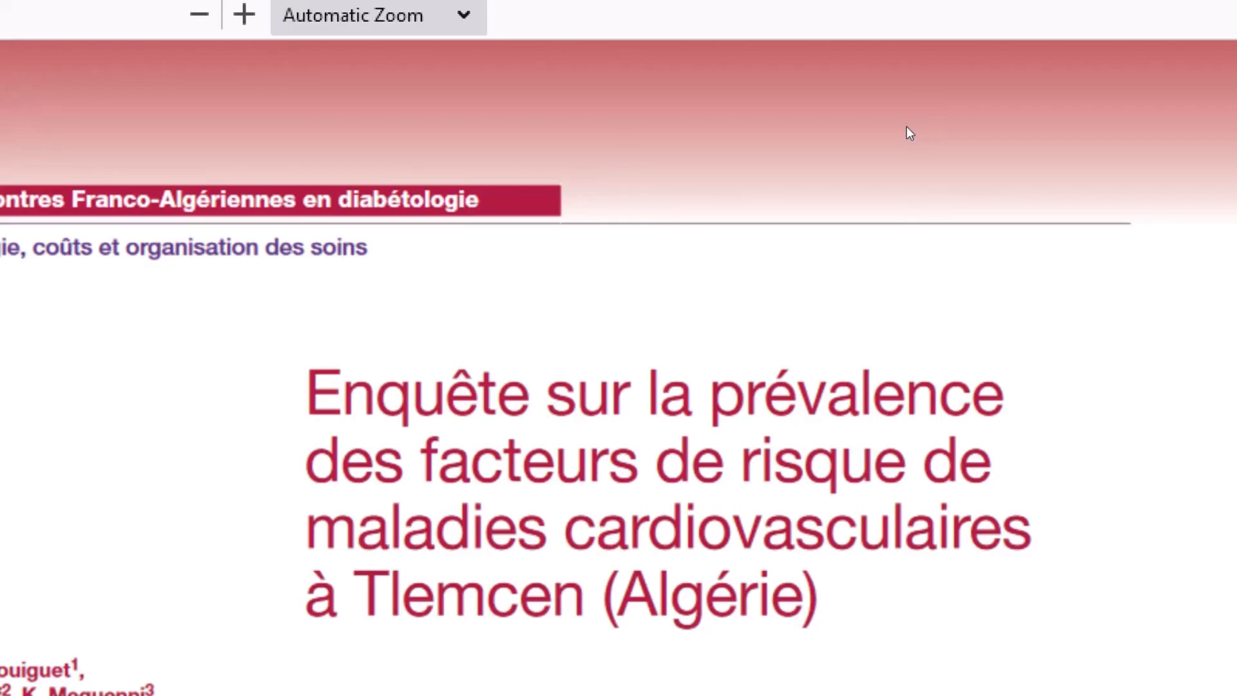
key(shift+F10)
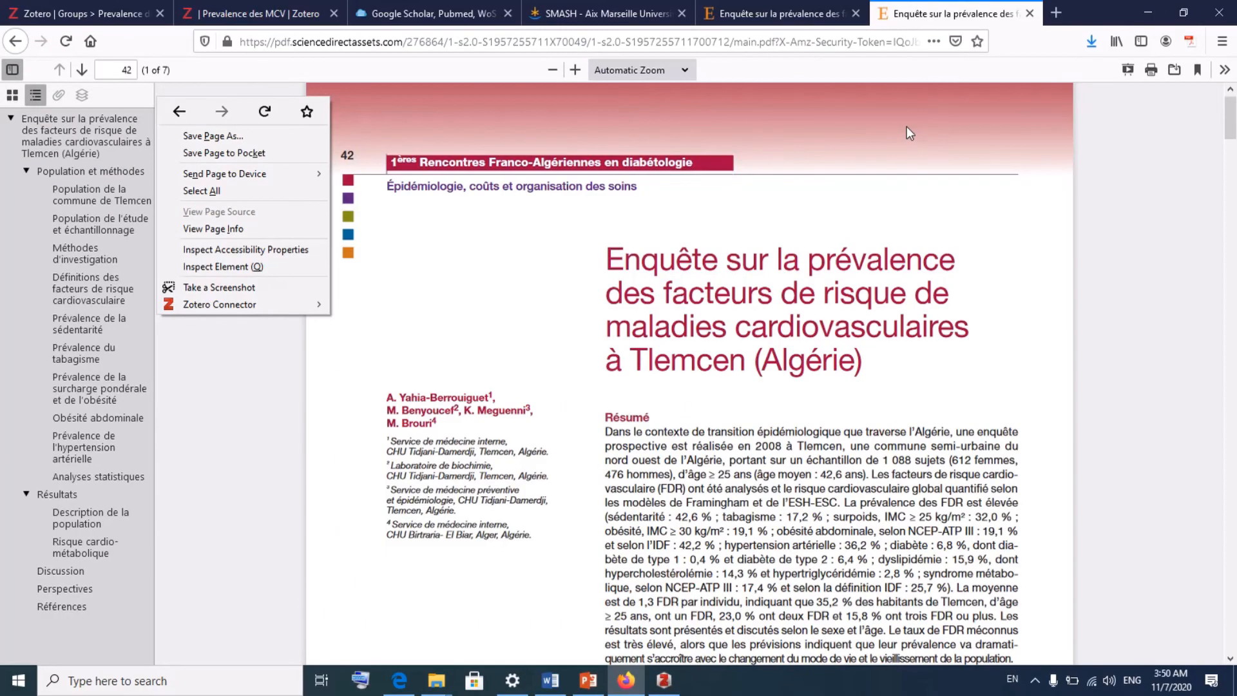
click(907, 127)
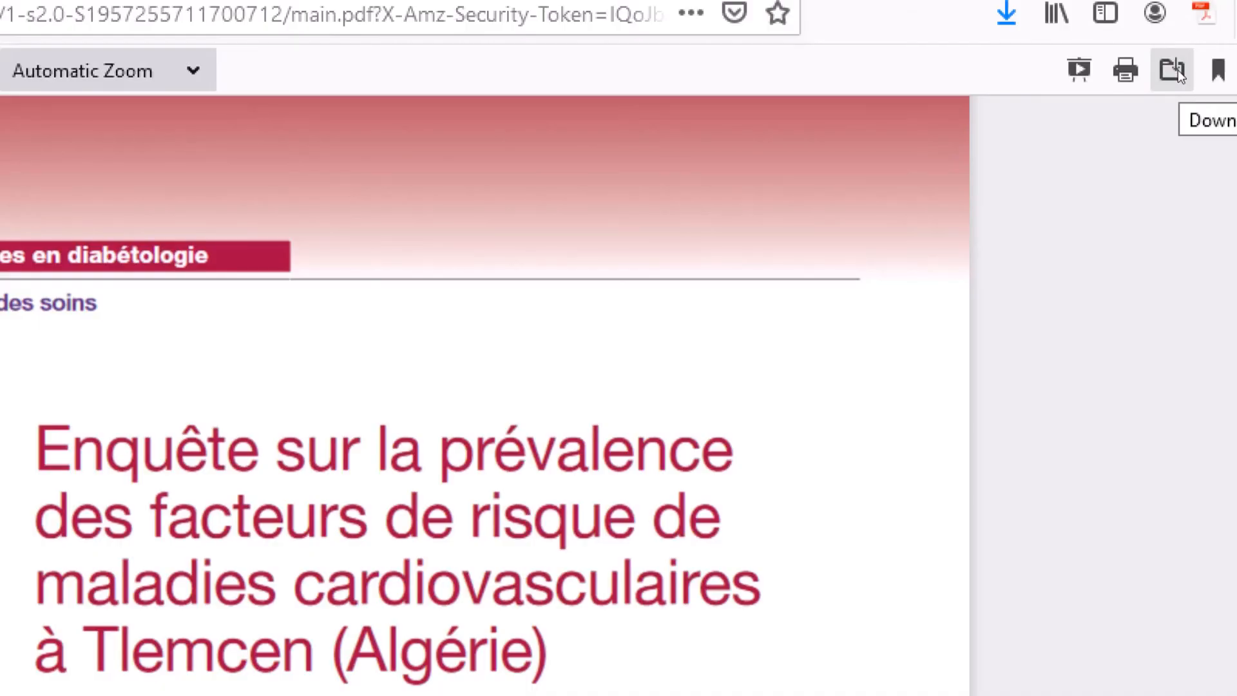
click(1173, 70)
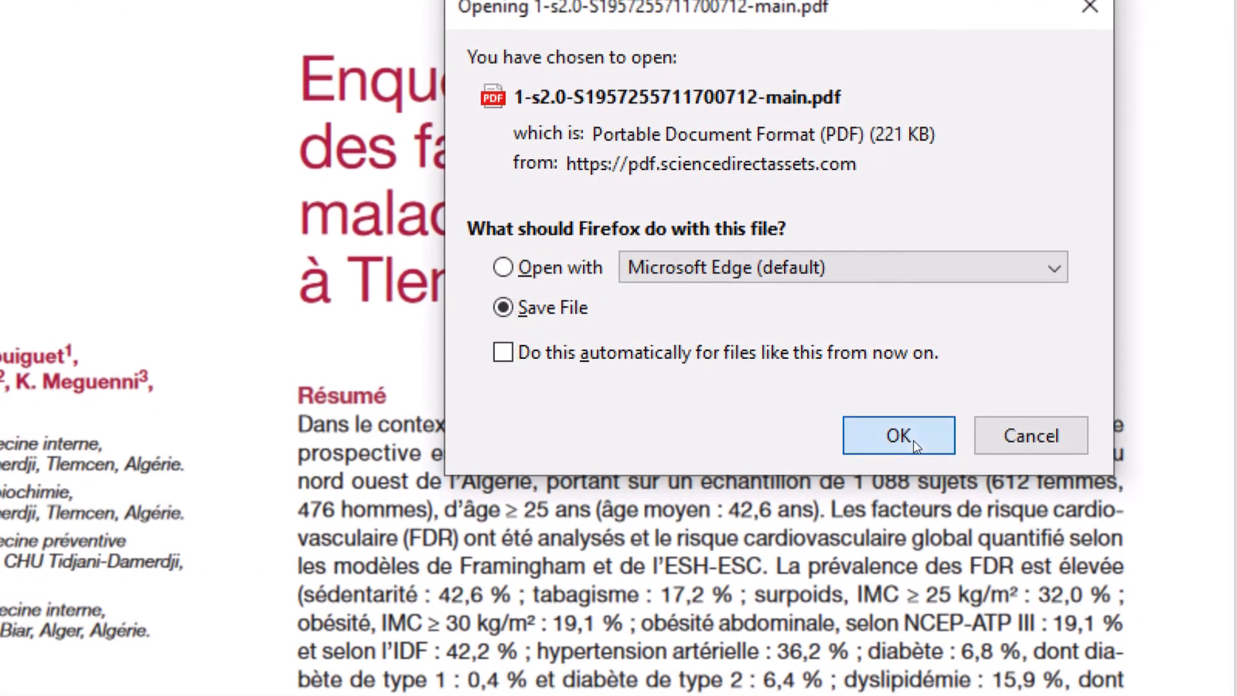
click(915, 444)
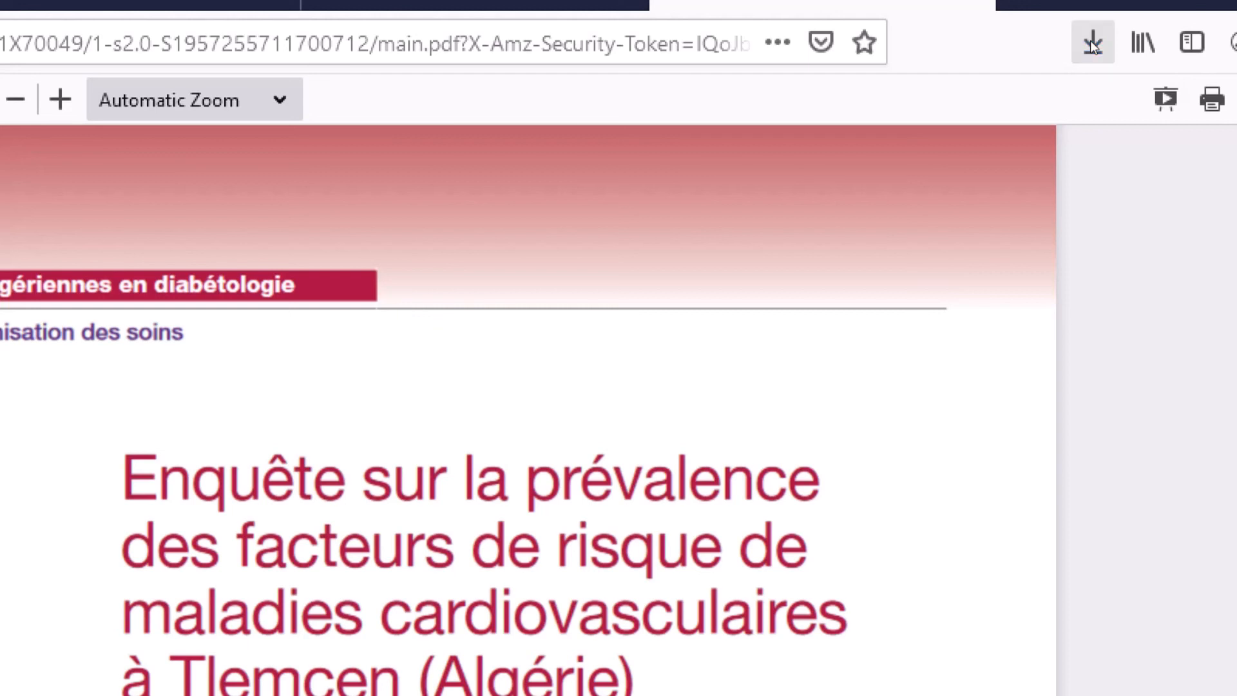
click(1092, 42)
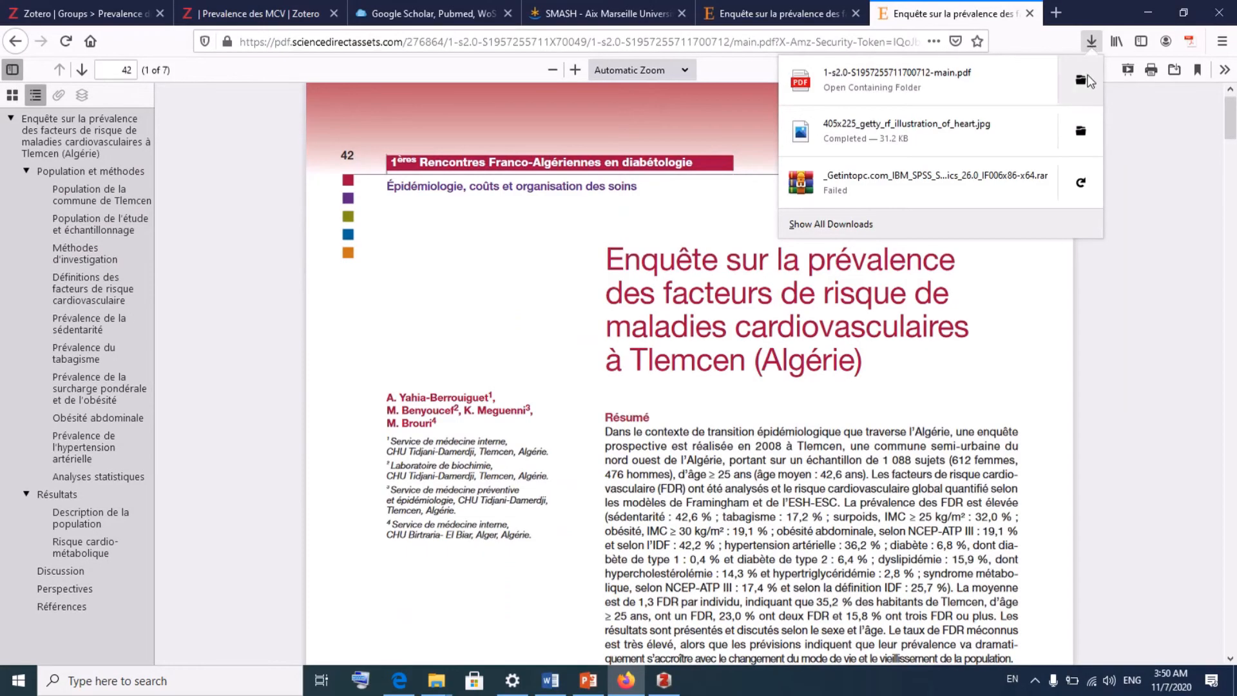
click(1090, 121)
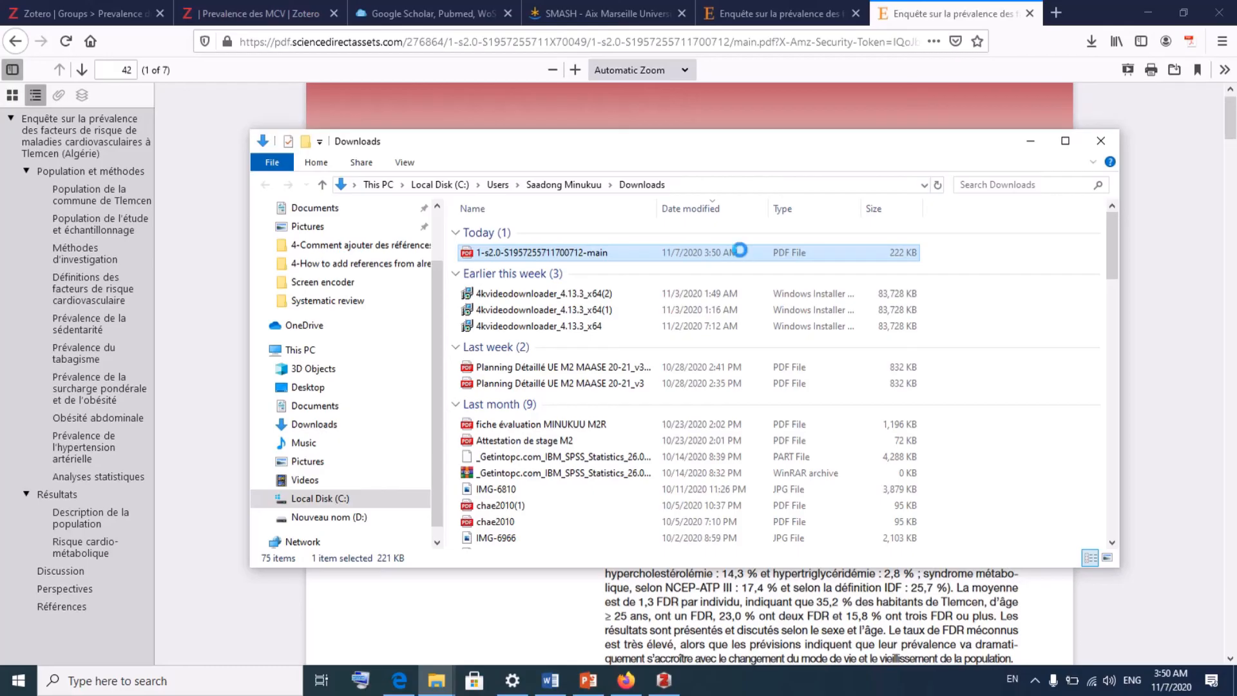
- Cut the downloaded PDF from Downloads and paste it onto the desktop
right_click(742, 253)
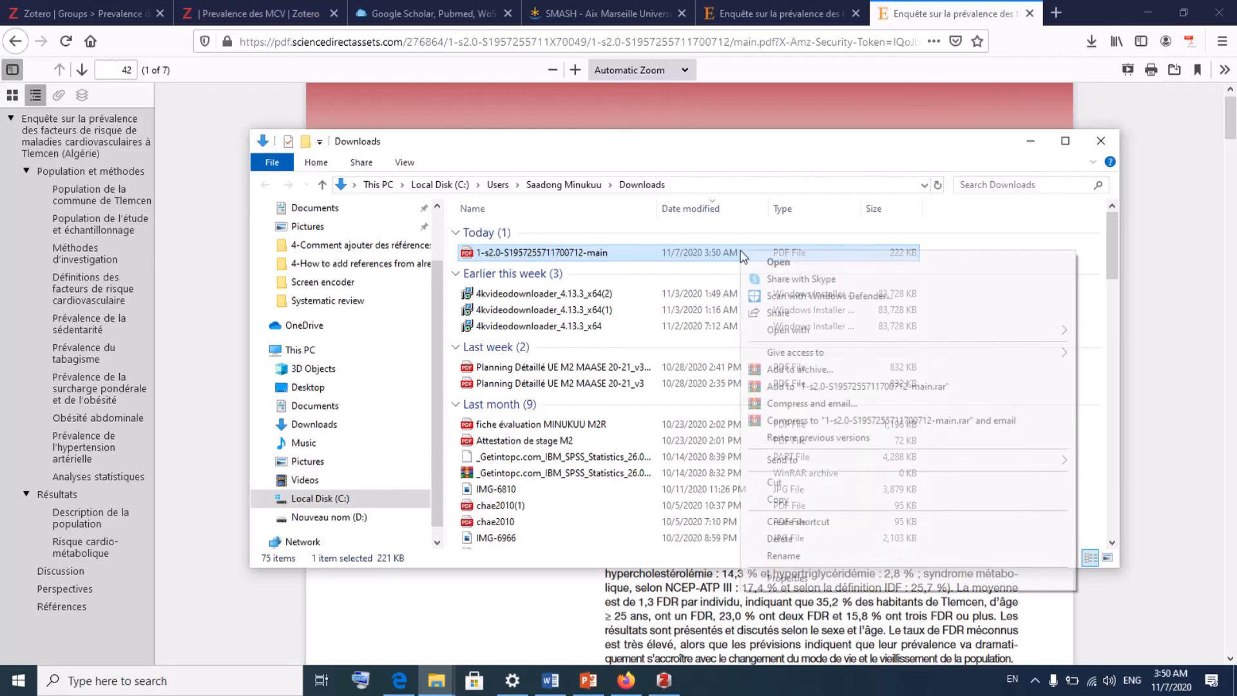
click(788, 484)
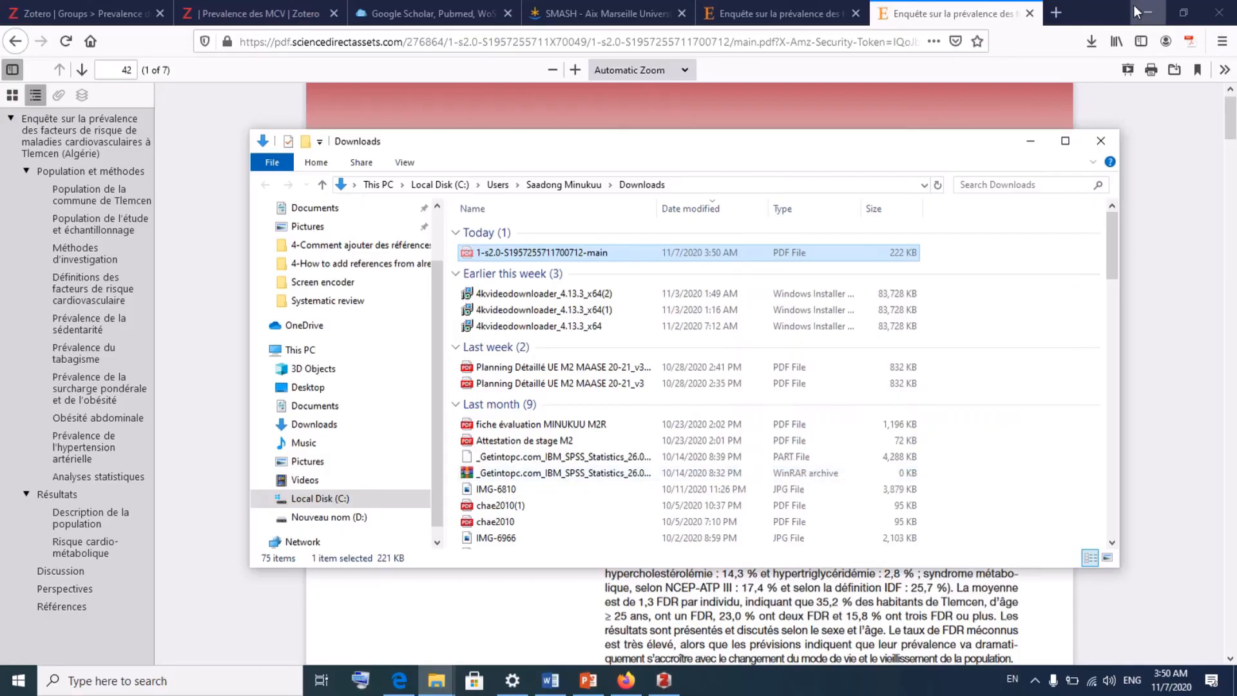
click(1149, 13)
right_click(1160, 54)
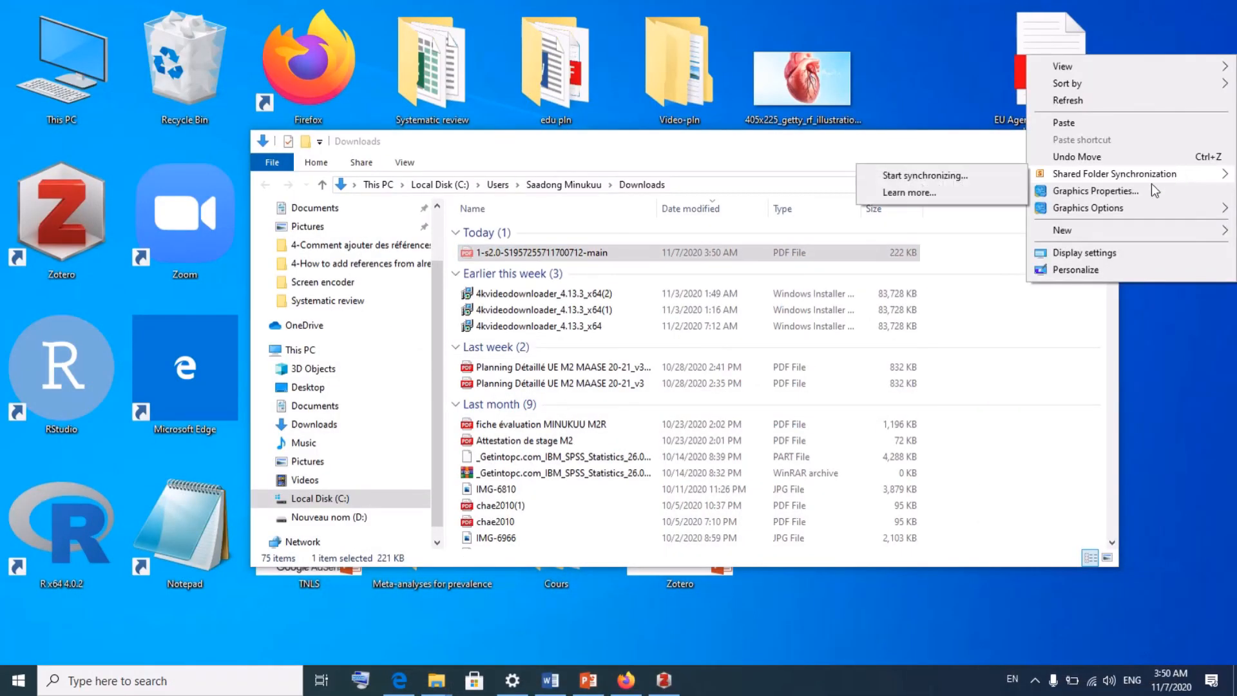
click(1114, 129)
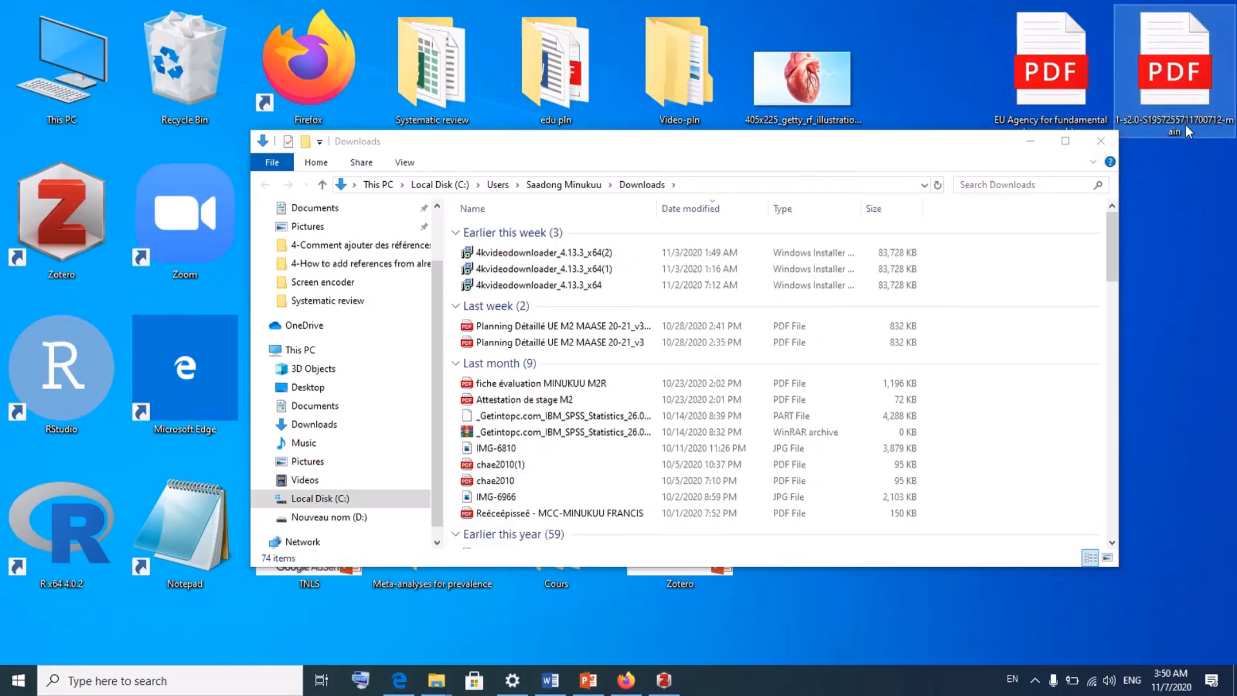
- Rename the desktop PDF to MCV
right_click(1182, 126)
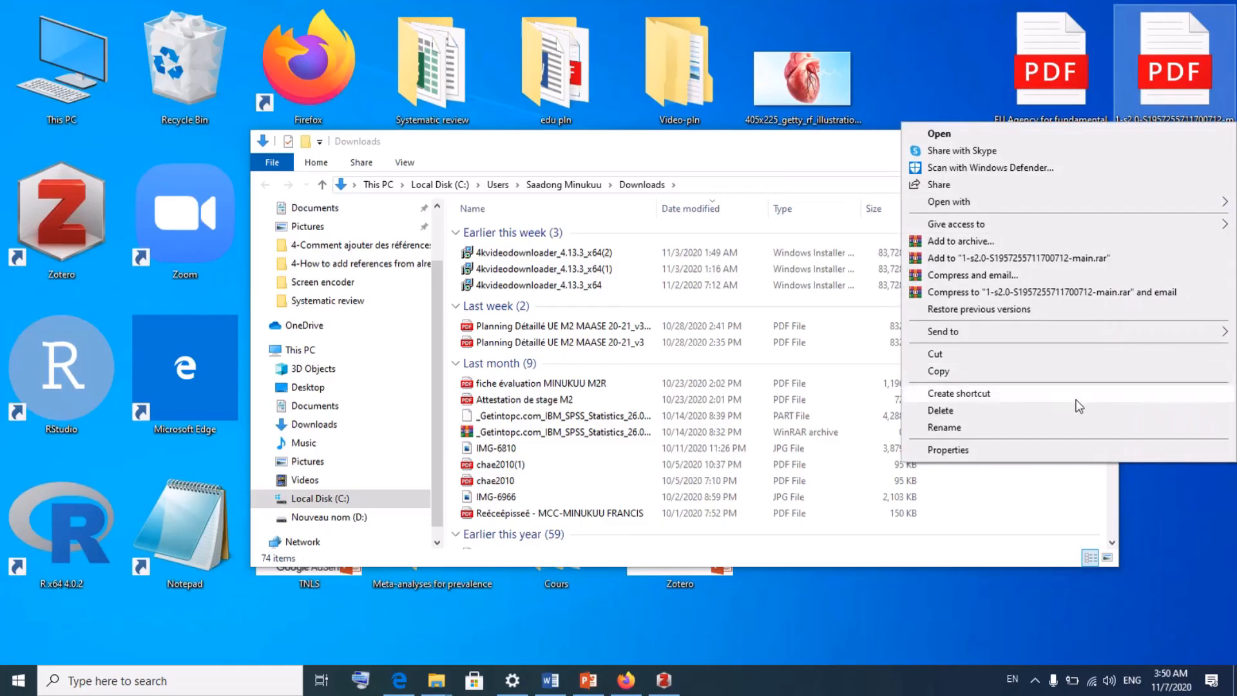
click(1060, 428)
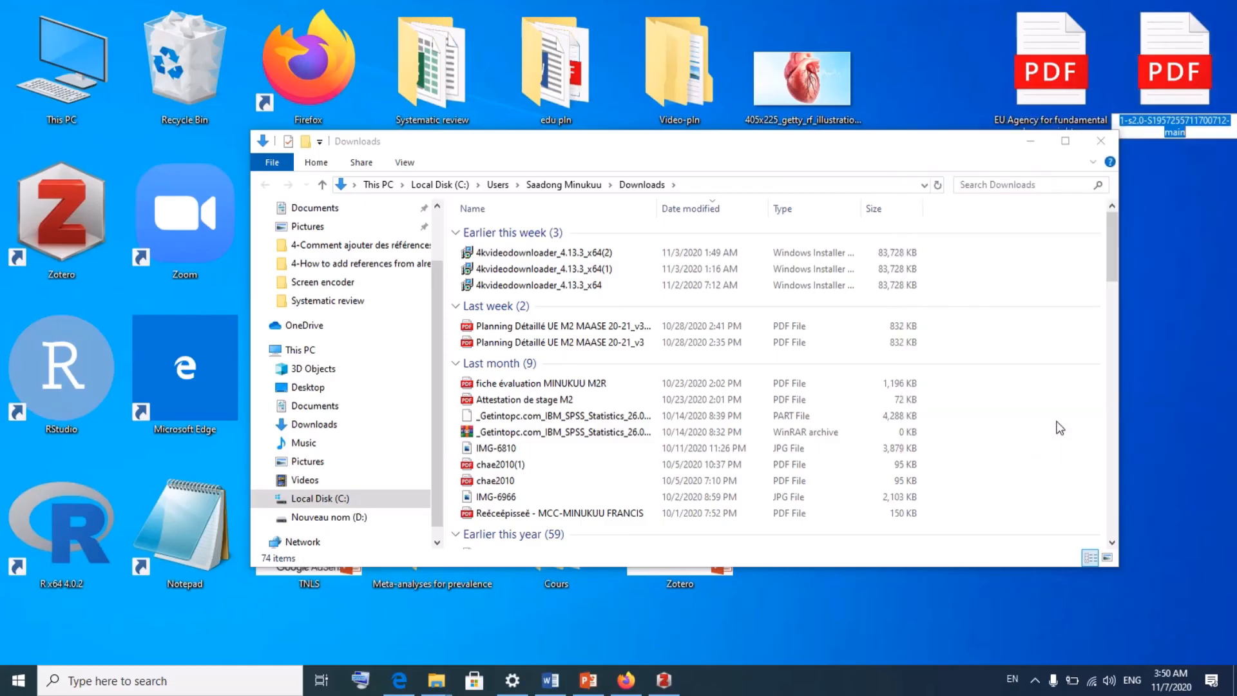
text(MCV)
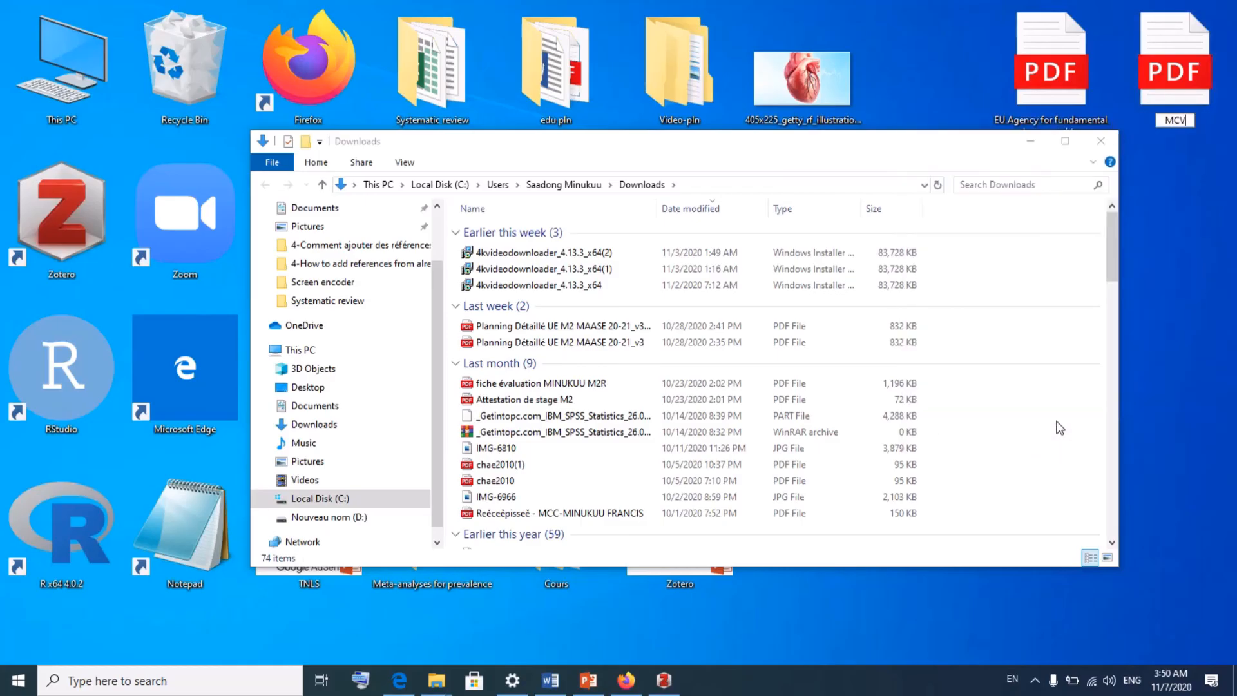
key(Return)
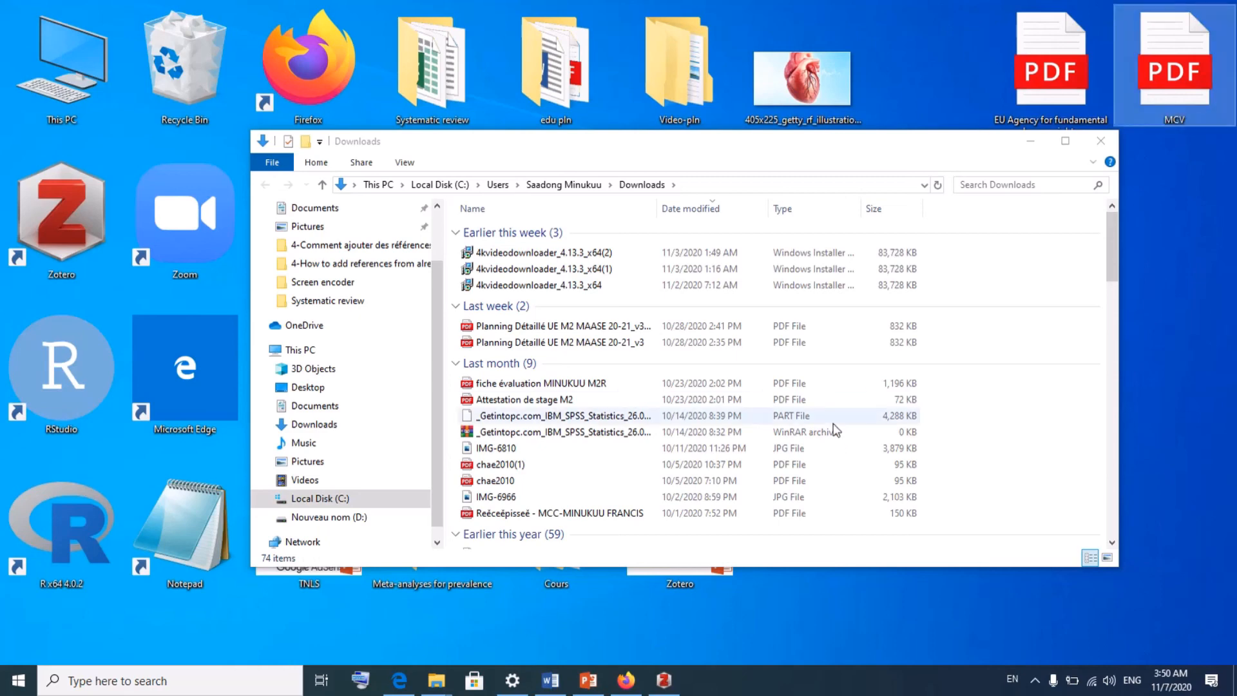
click(625, 680)
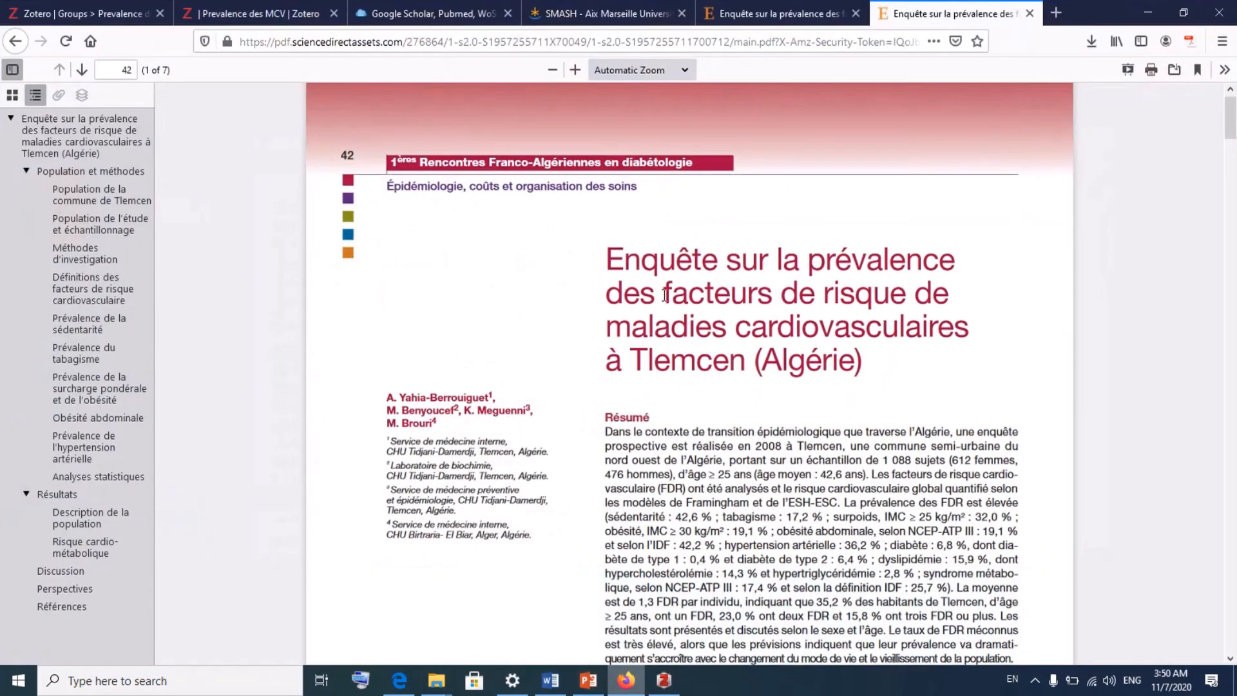
- In the Prevalence des MCV library, attach MCV.pdf from the Desktop as a file and open it
click(773, 13)
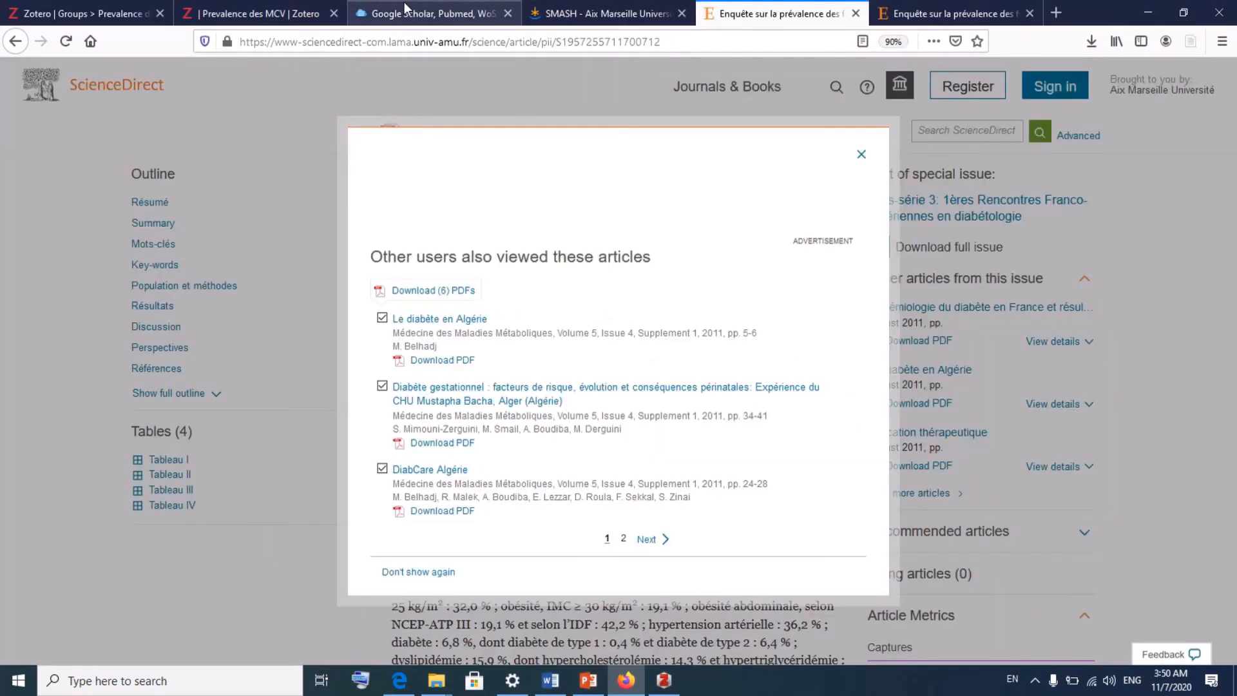
click(271, 13)
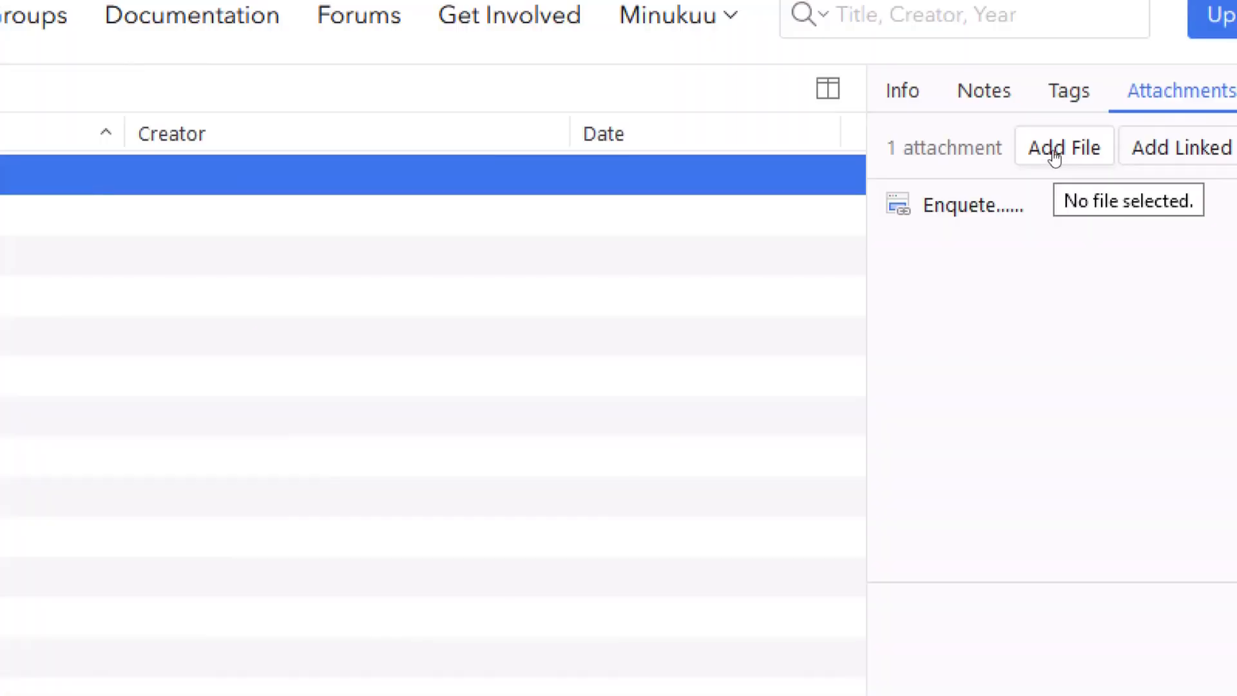
click(1055, 156)
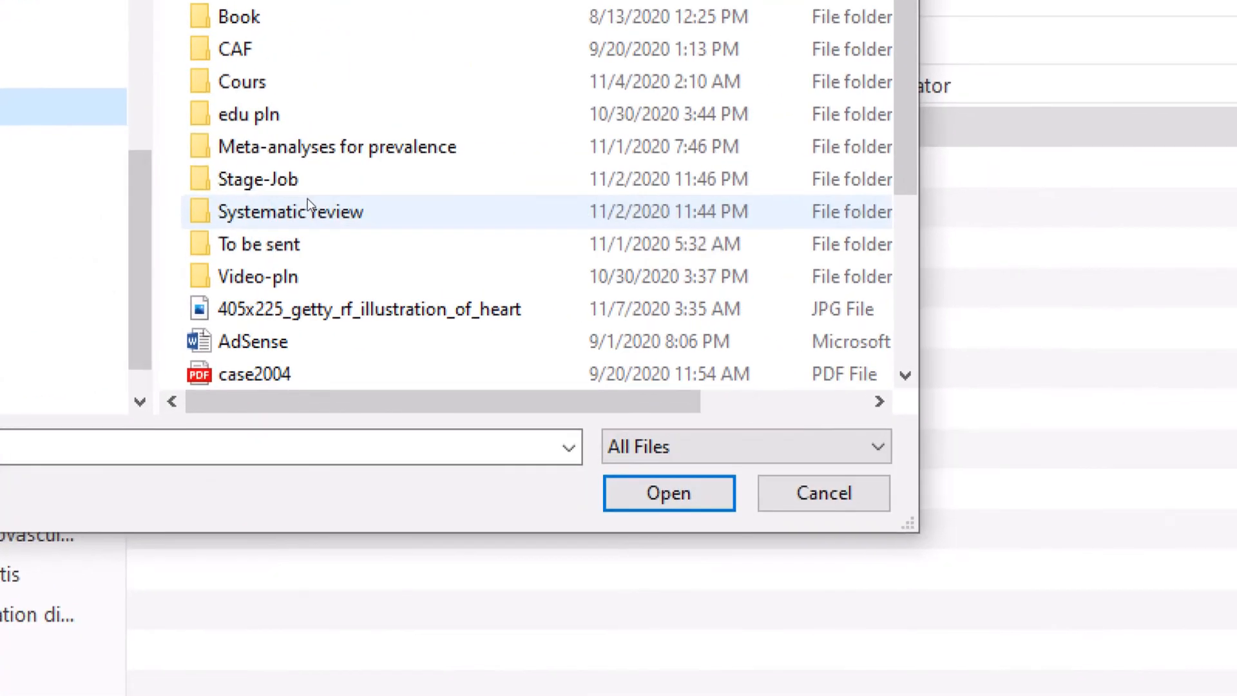
scroll(570, 252, down, 3)
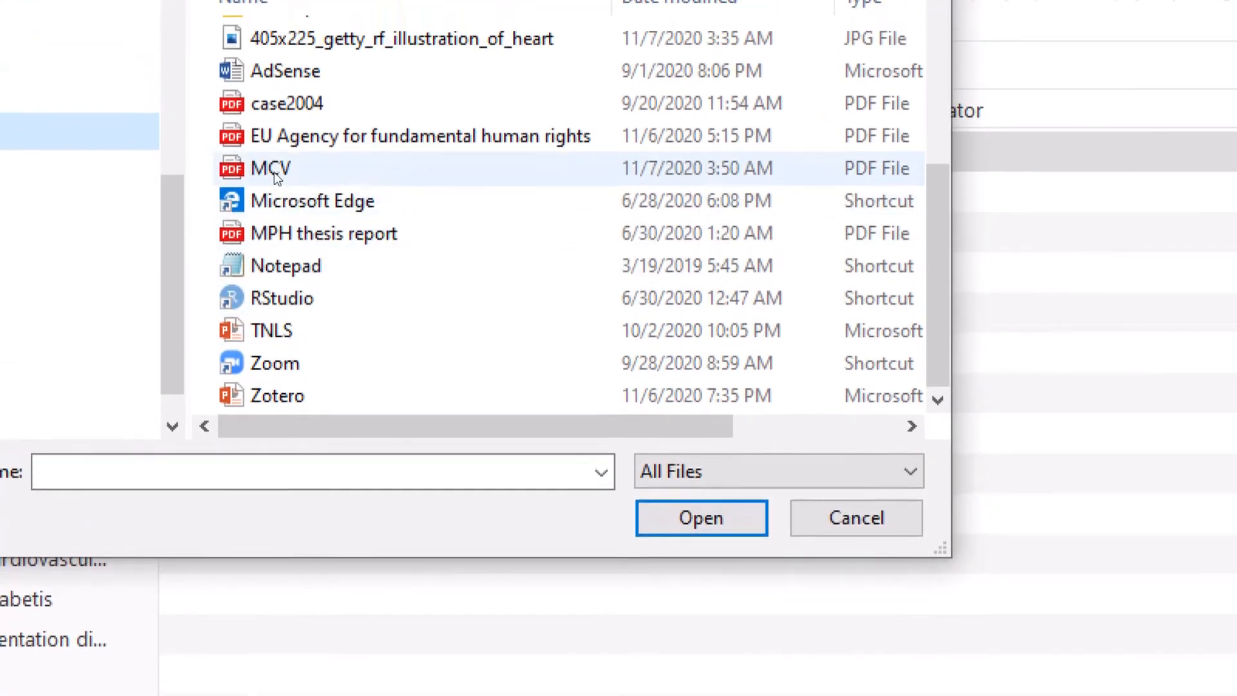
click(262, 144)
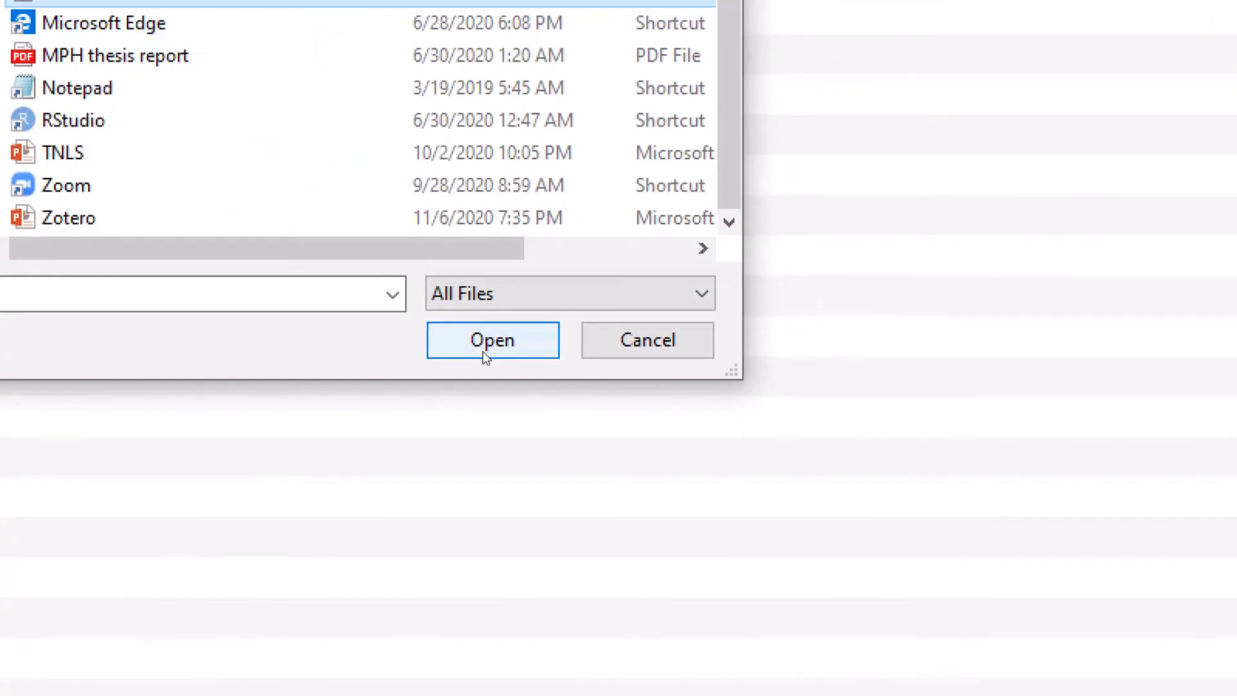
click(698, 534)
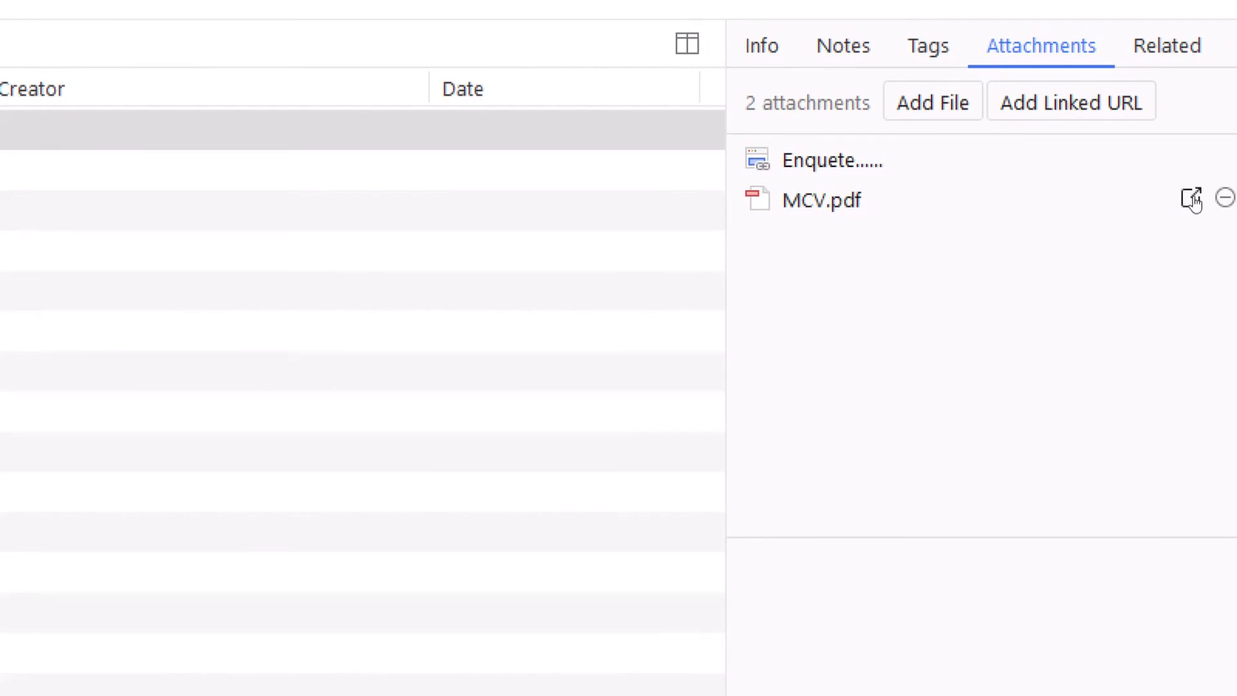
click(1193, 200)
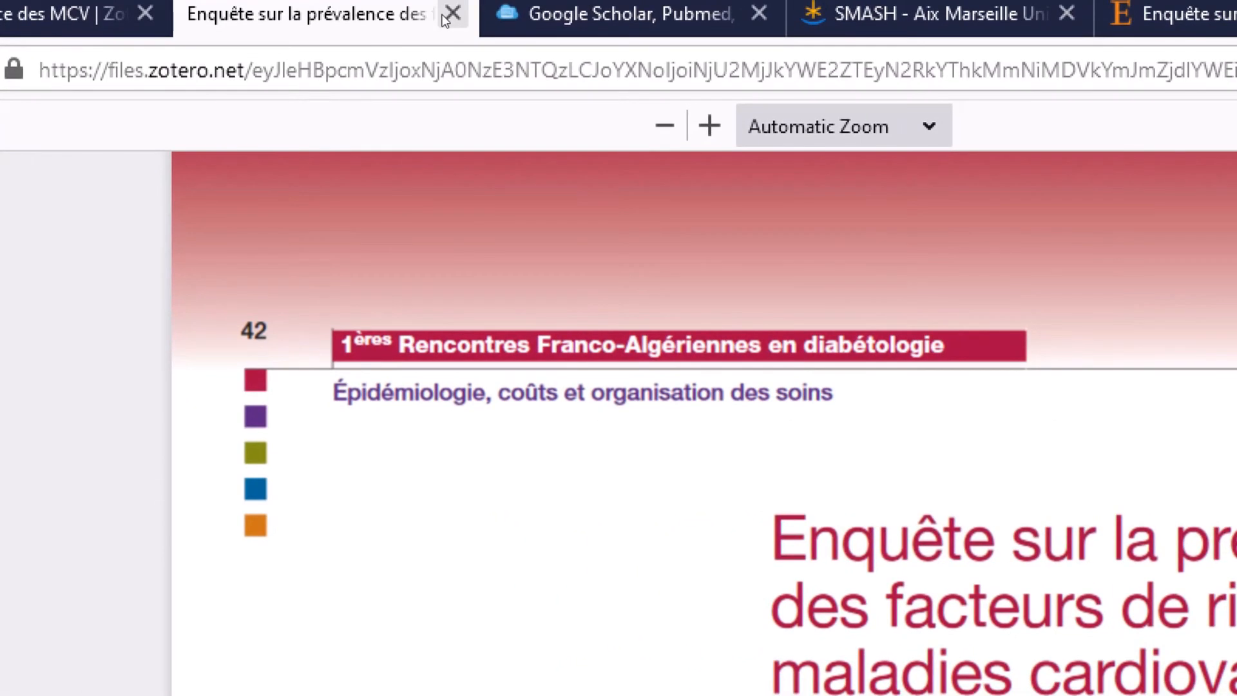
- Back in the library, select the MCV.pdf attachment and open it to read the article
click(443, 15)
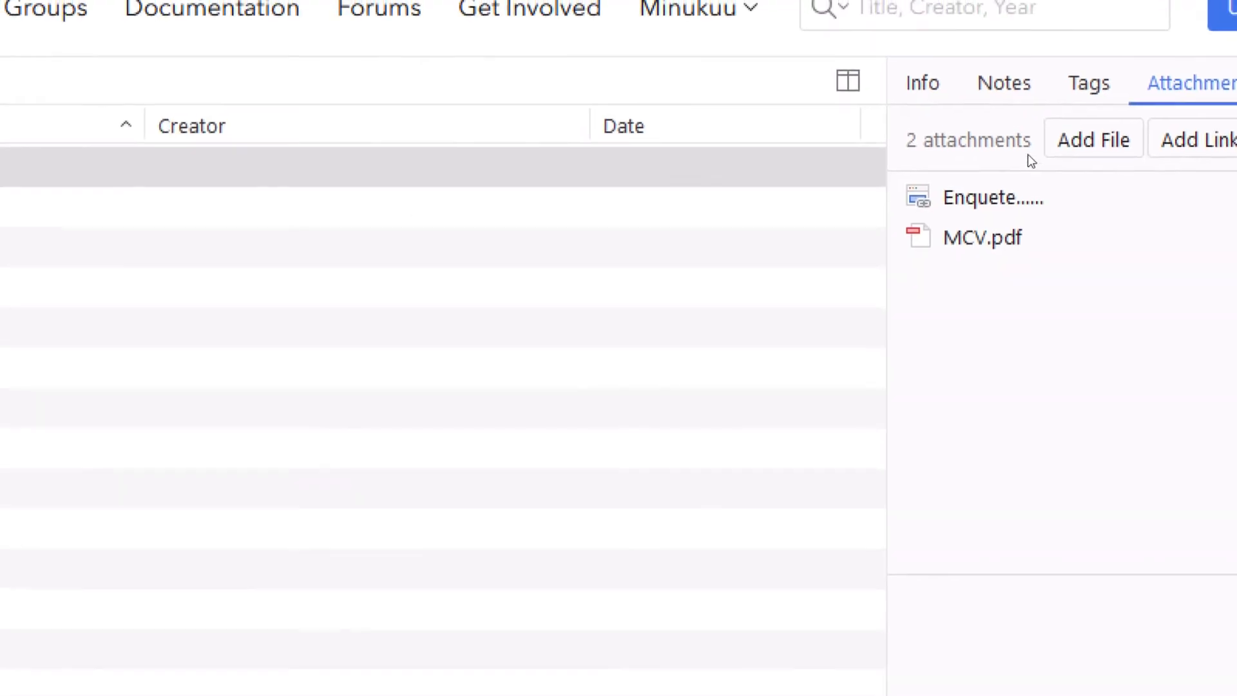
click(984, 127)
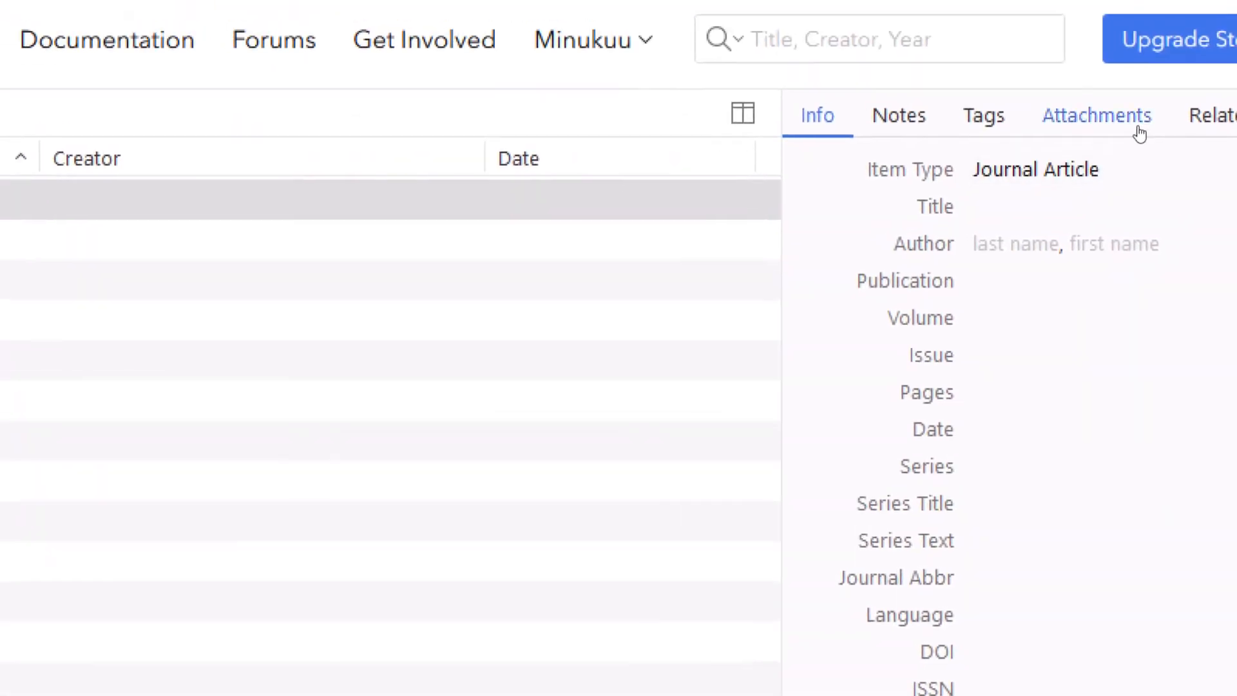
click(1139, 132)
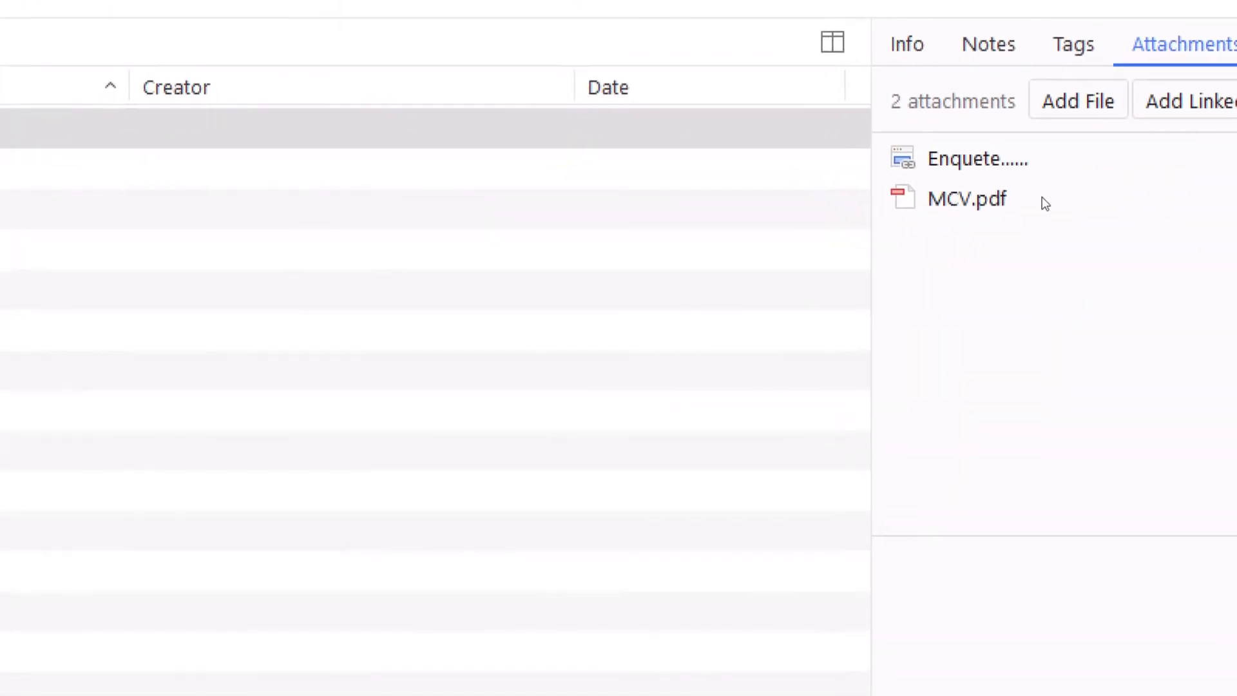
click(1041, 204)
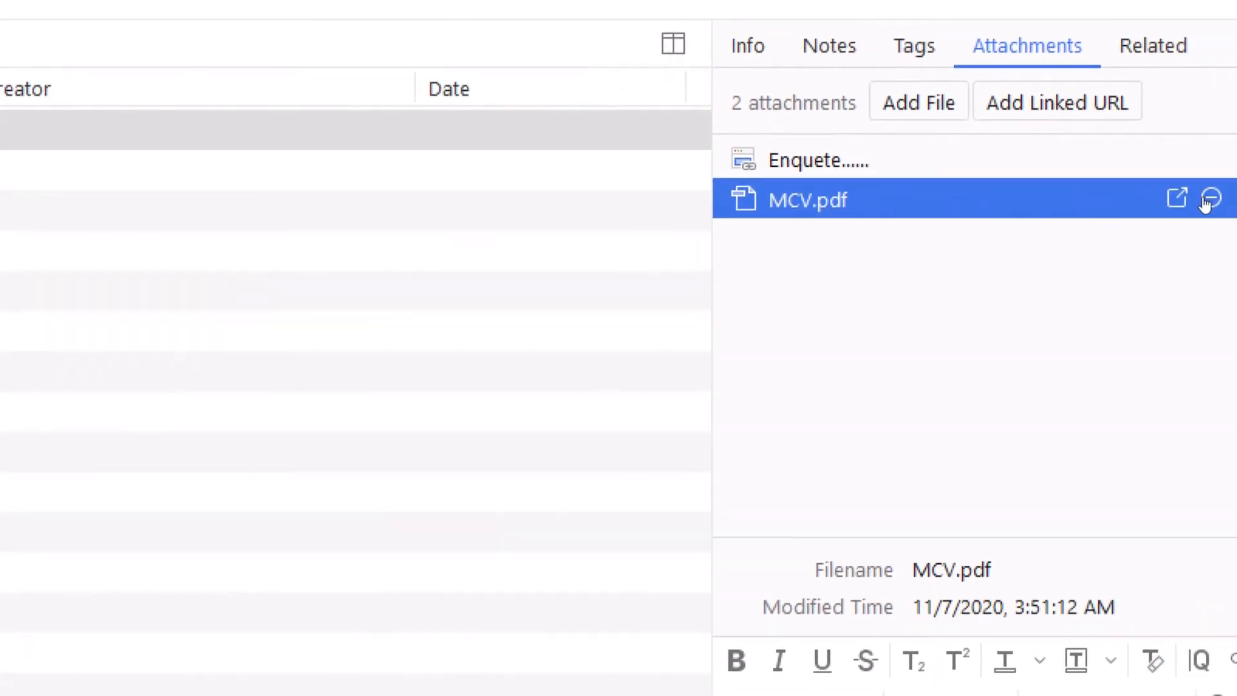
click(1191, 198)
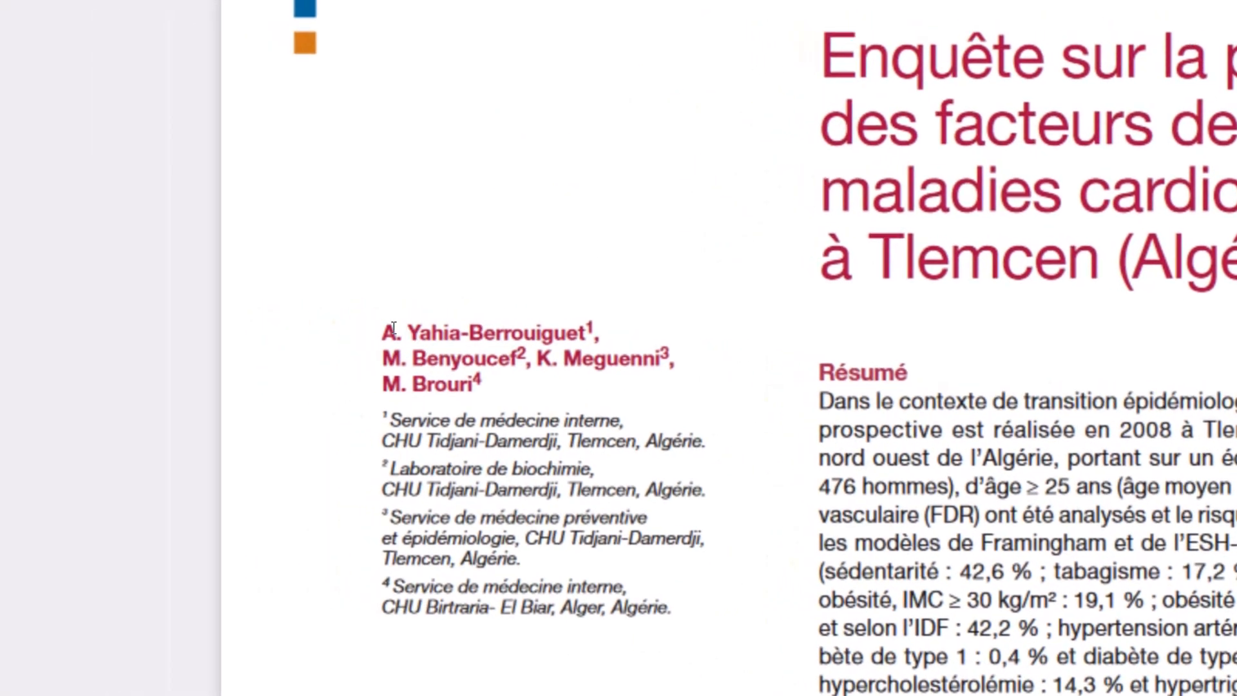
- Select the first author's name in the article text, then return to the web library
drag(393, 331, 427, 332)
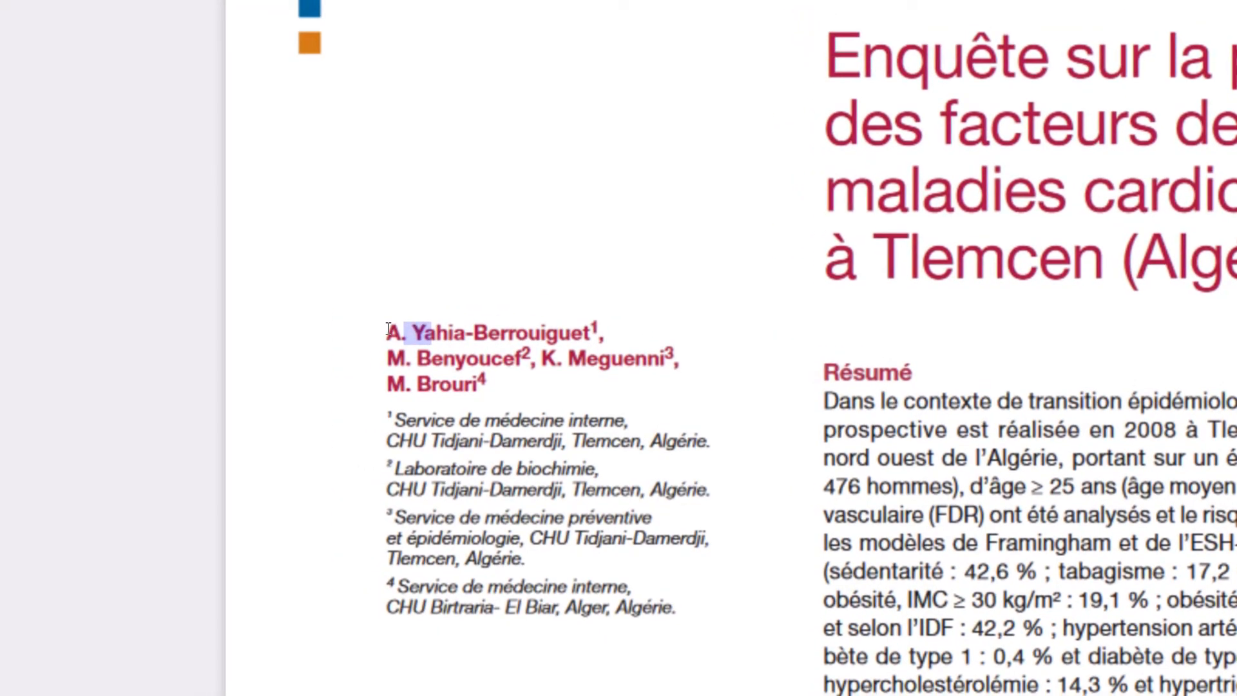
drag(332, 307, 572, 324)
drag(490, 329, 383, 328)
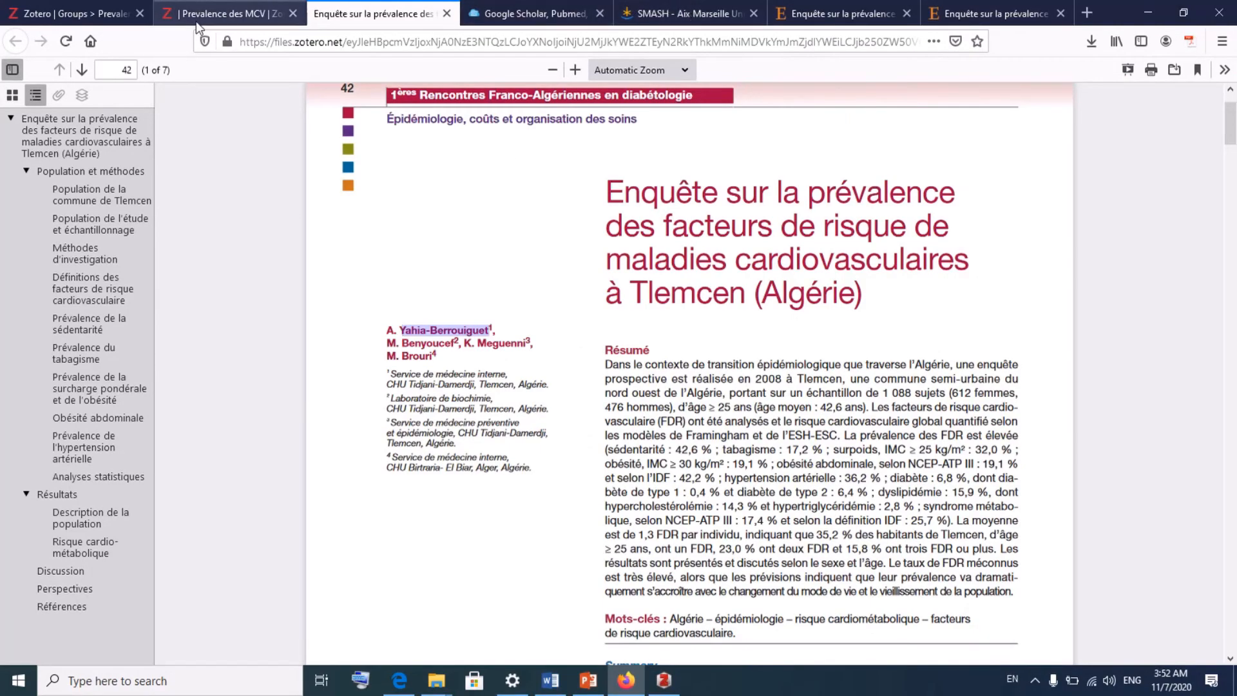
click(196, 15)
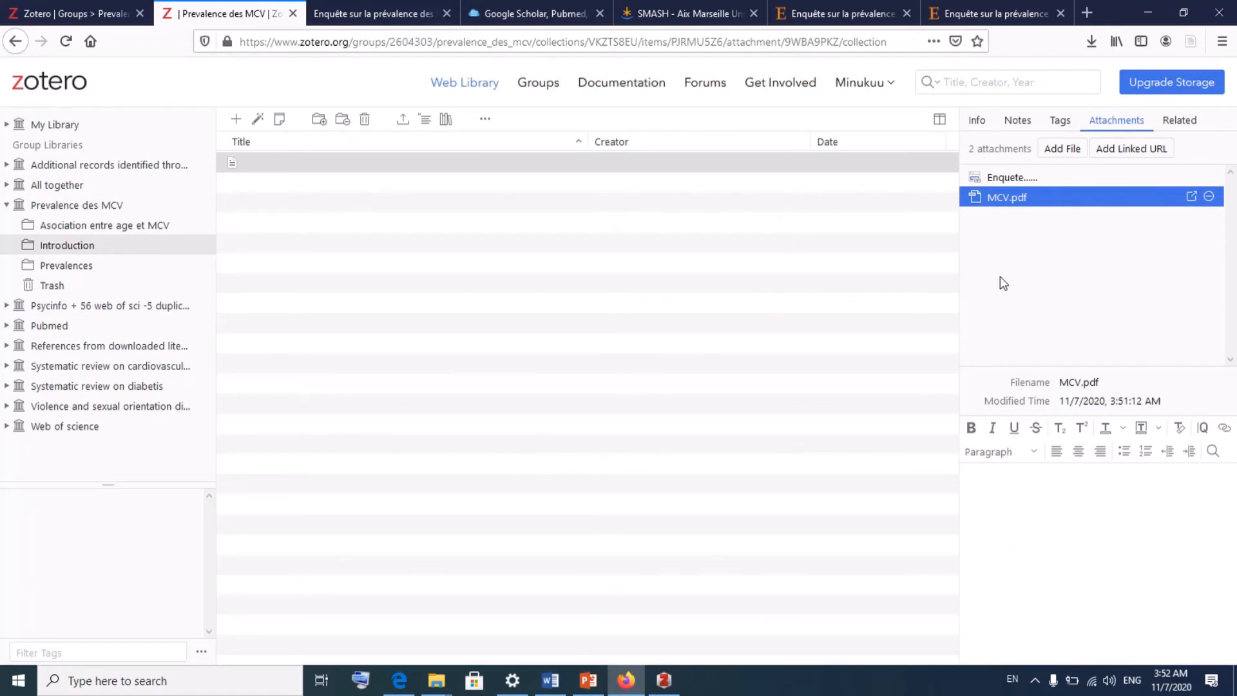
- Check the Zotero desktop app, then show the item's Info fields in the web library
click(664, 680)
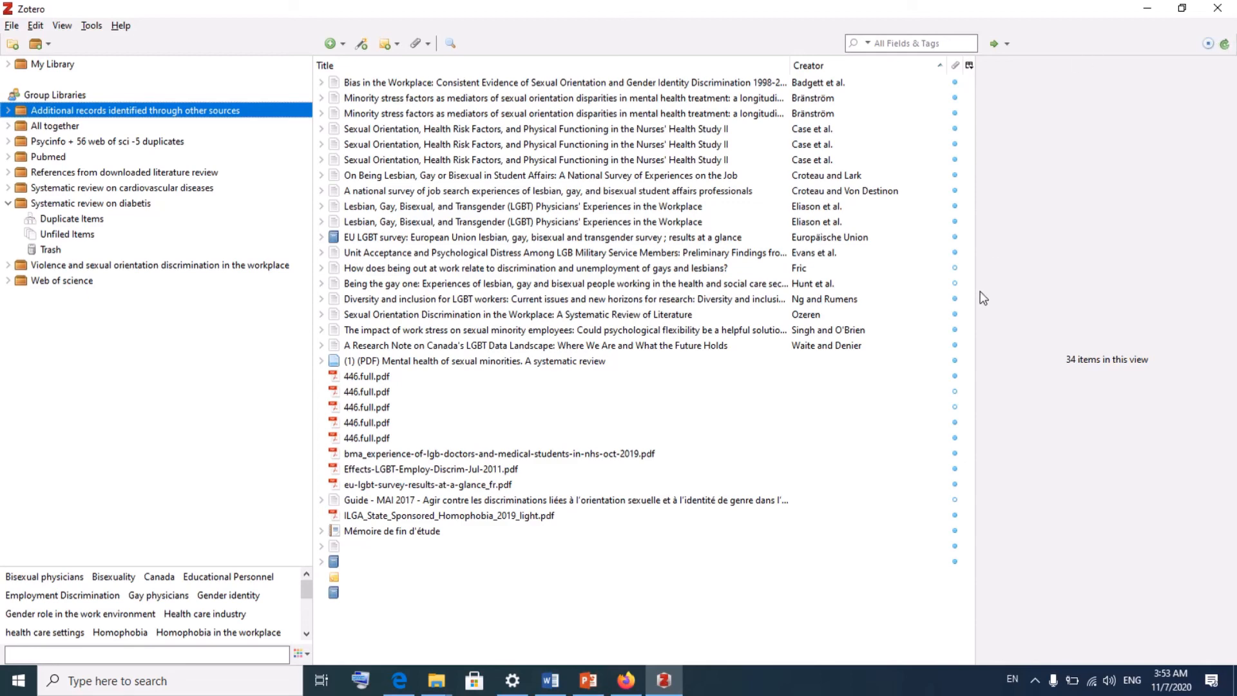
click(626, 680)
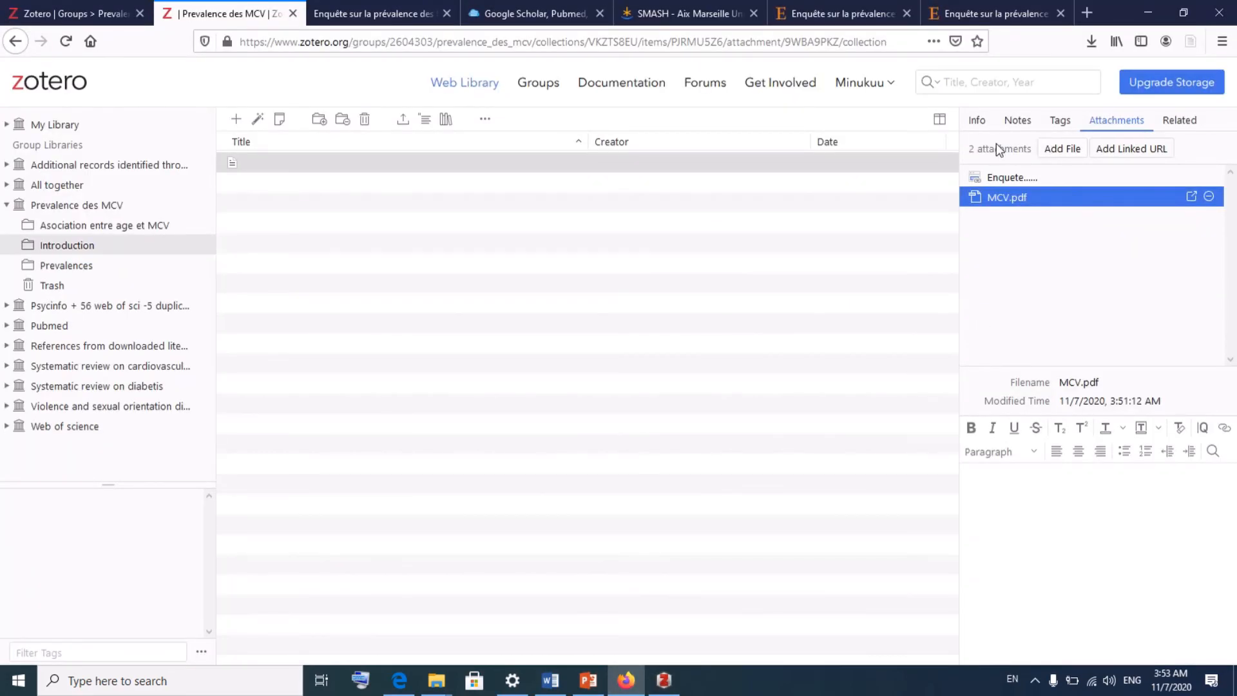
click(980, 125)
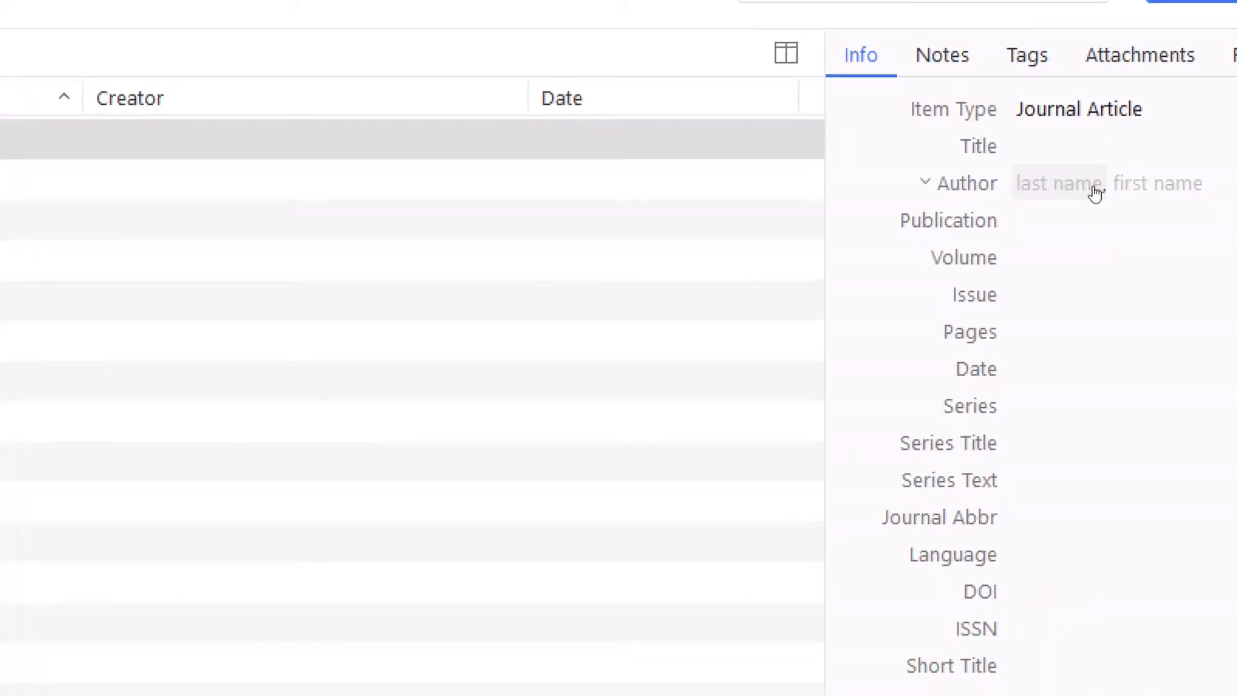
- Paste the copied name as first author's last name, first name 'A', and add a second author row
click(1086, 187)
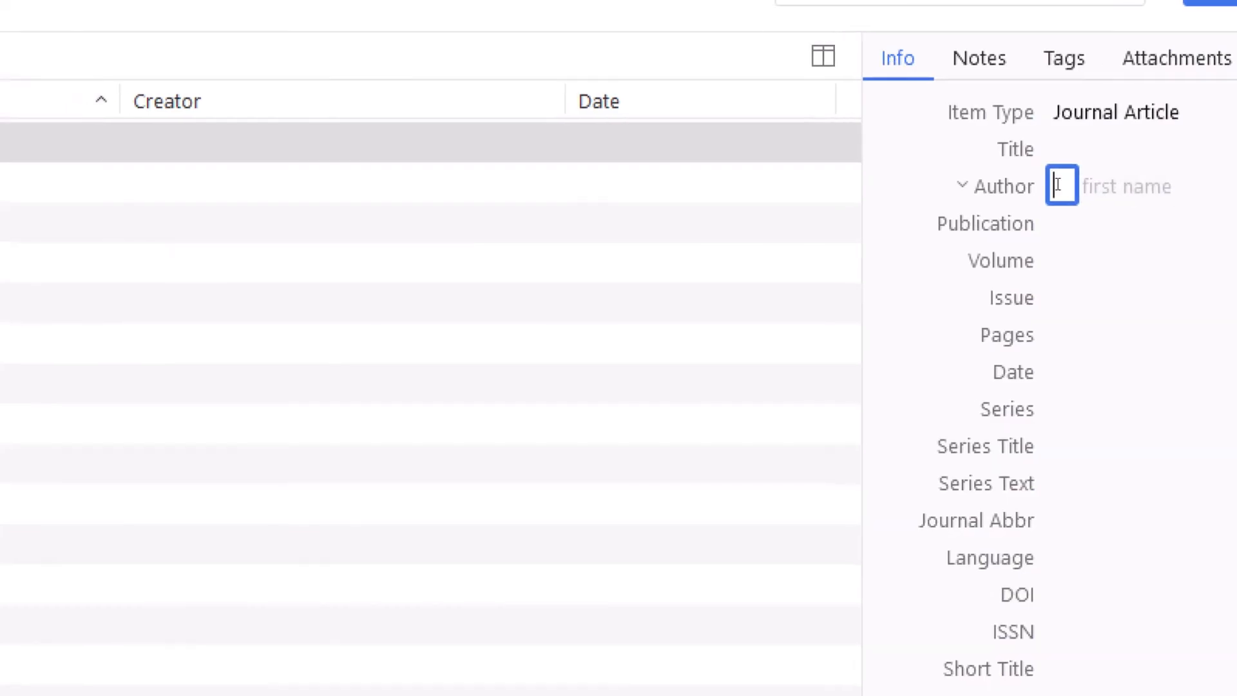
right_click(1057, 185)
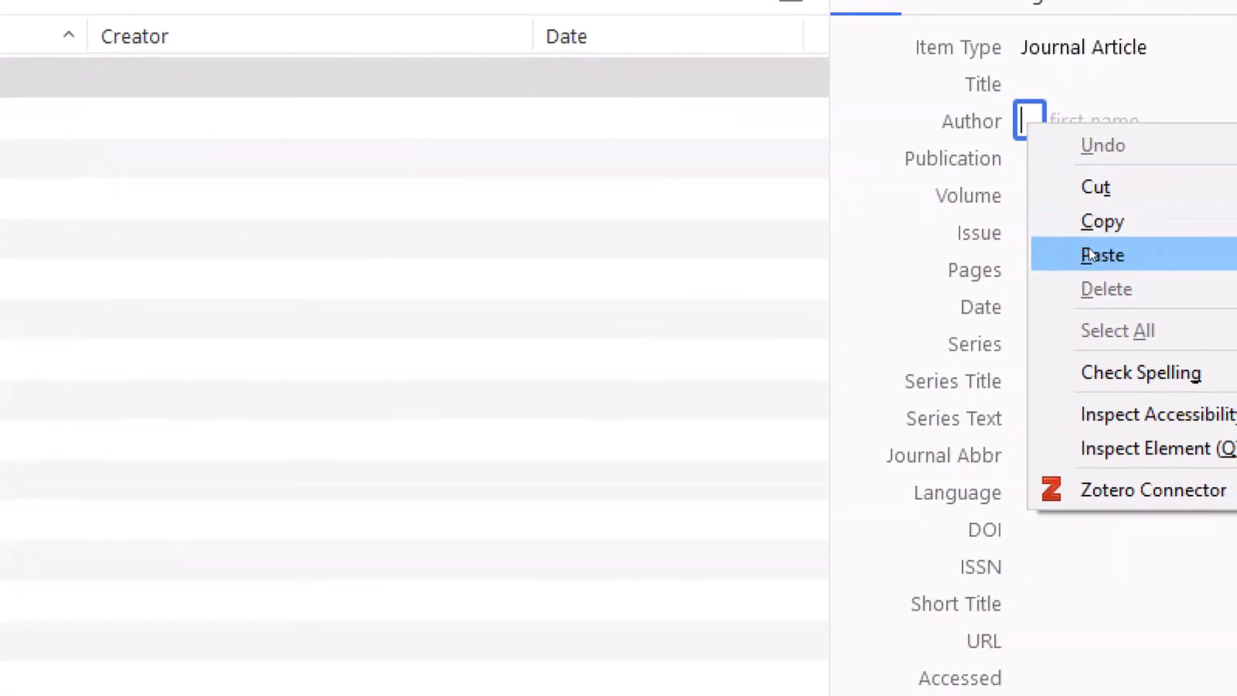
click(1115, 318)
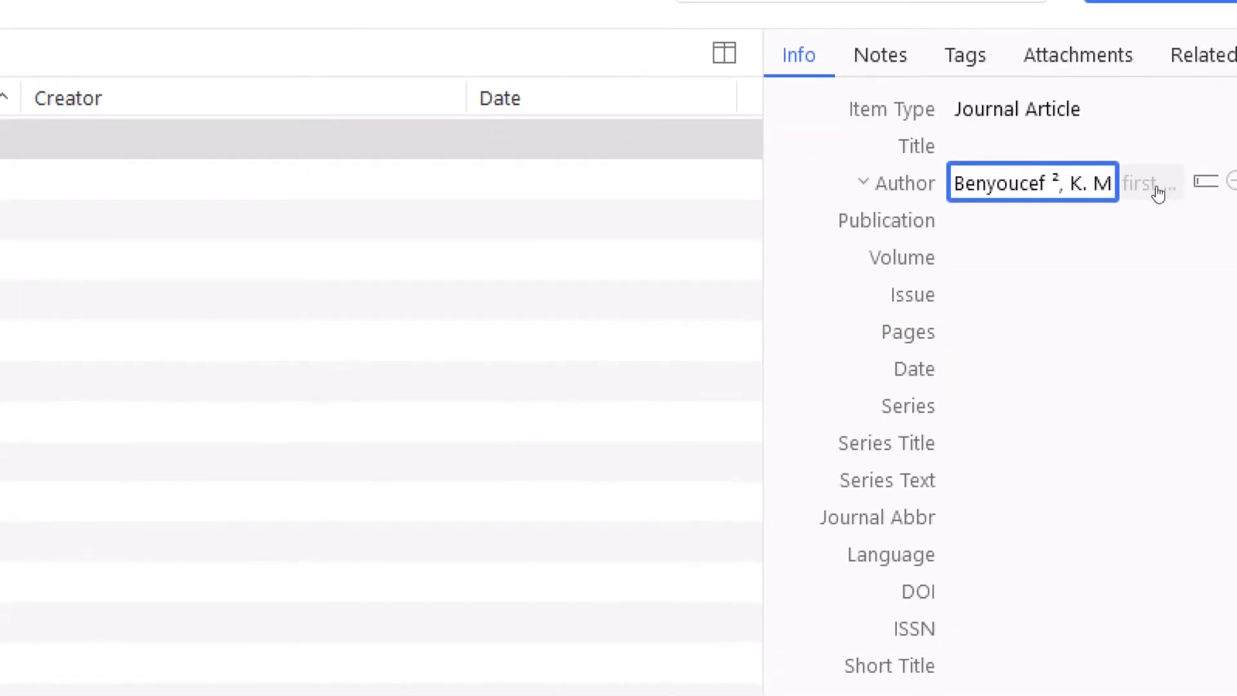
click(1158, 187)
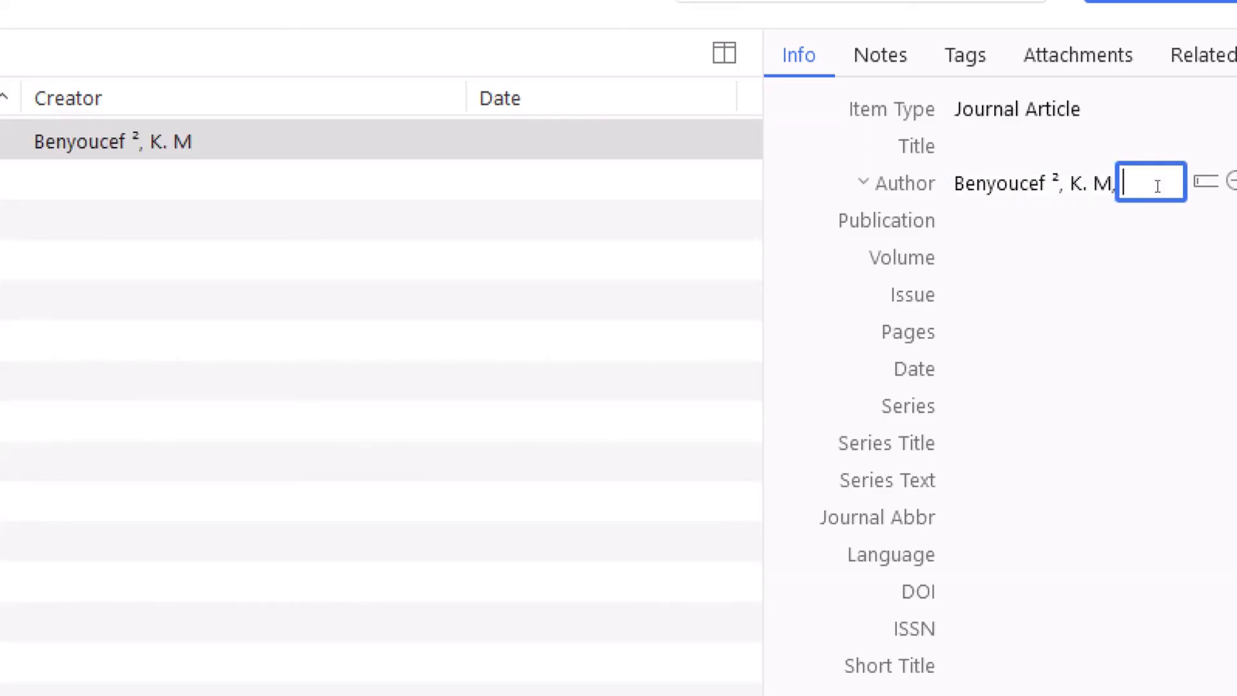
text(A)
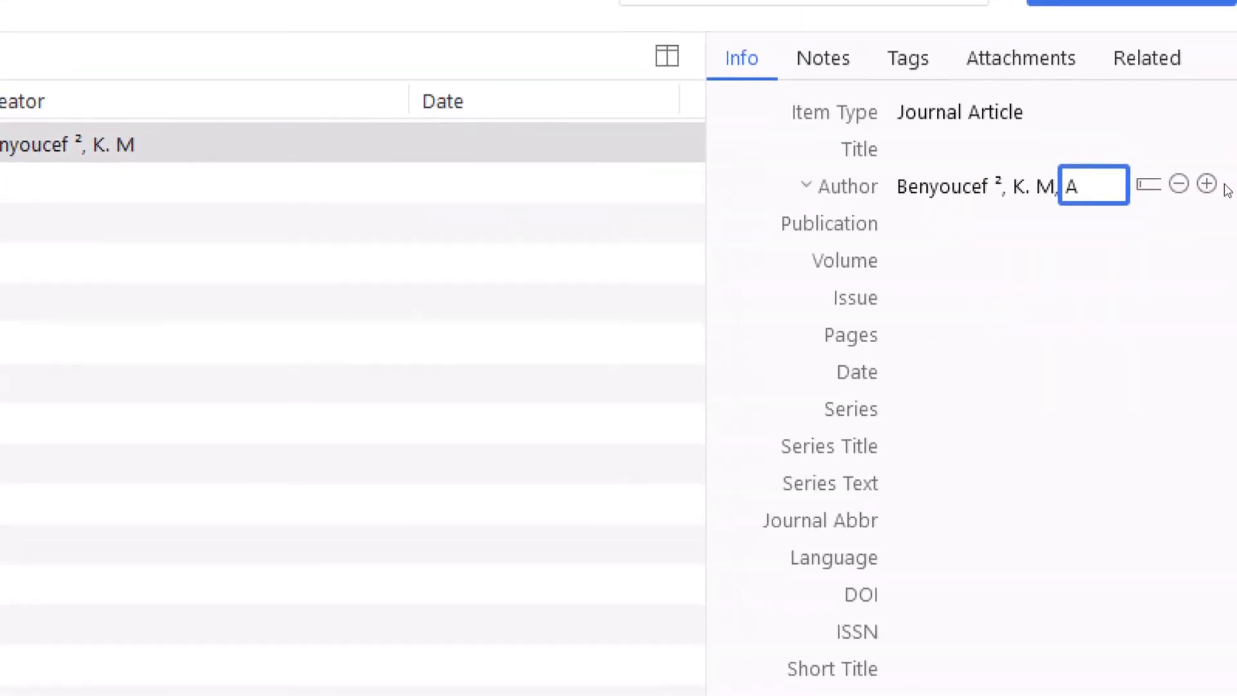
click(1215, 189)
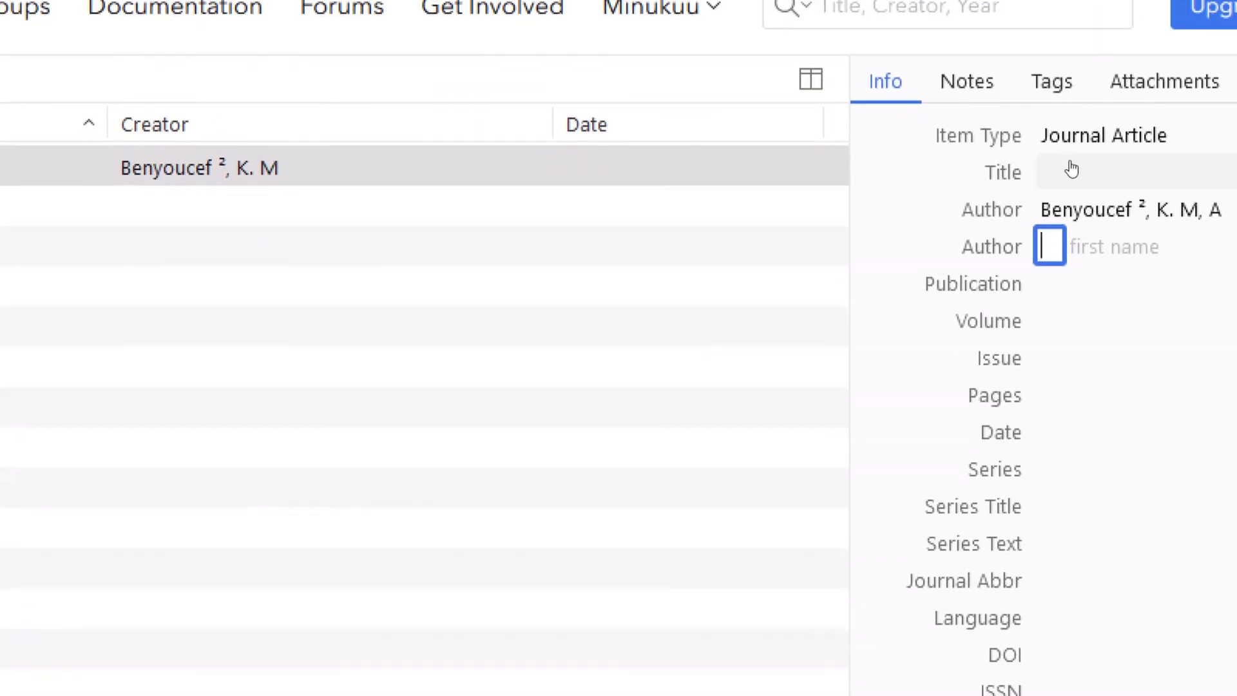
click(1028, 112)
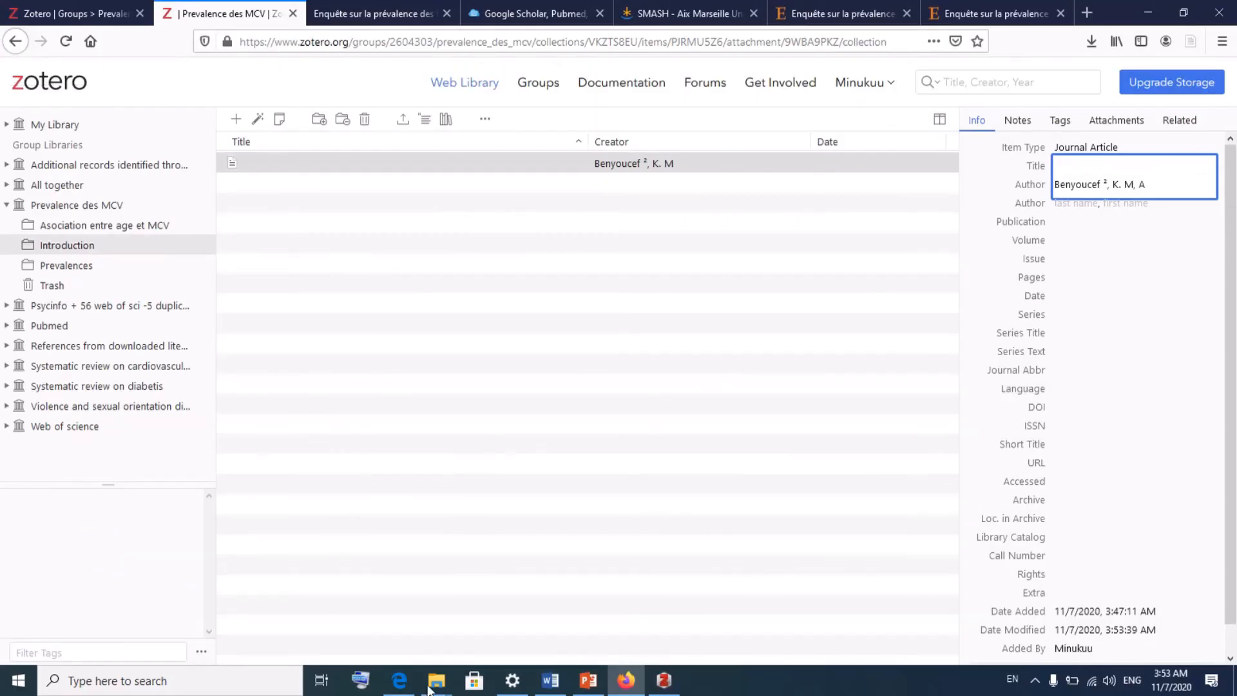
- Bring Zotero desktop forward and open Edit > Preferences on the Sync pane showing the linked account
click(663, 680)
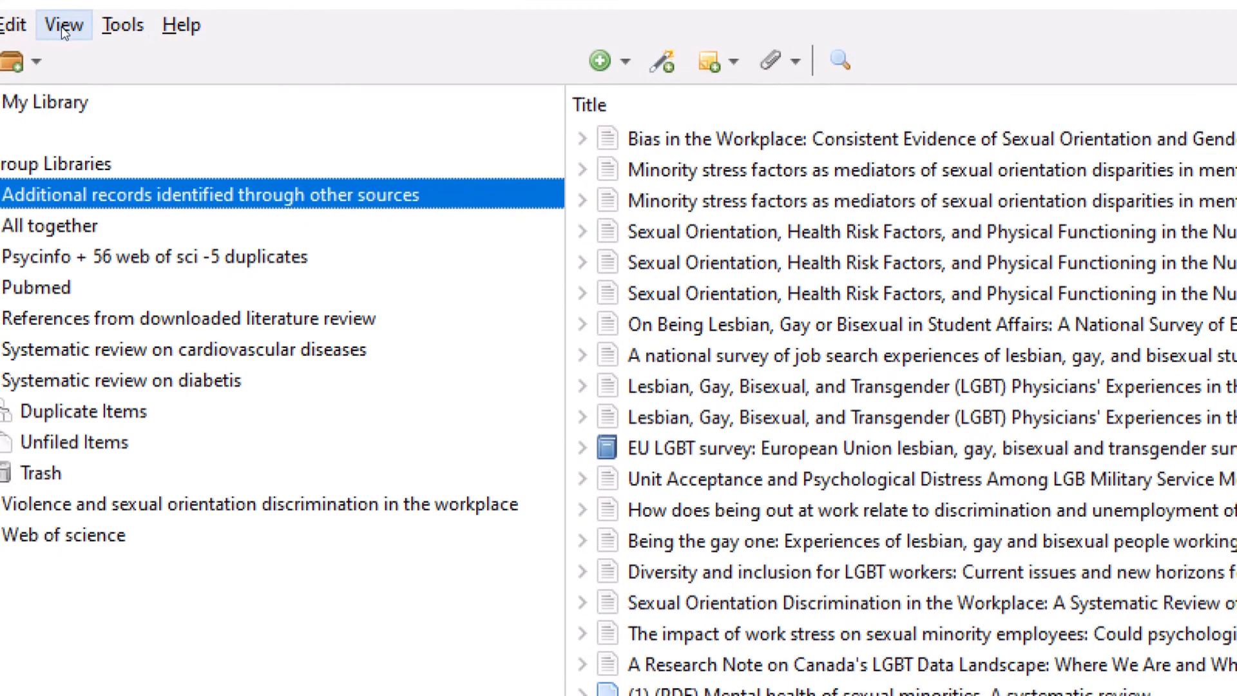
click(61, 25)
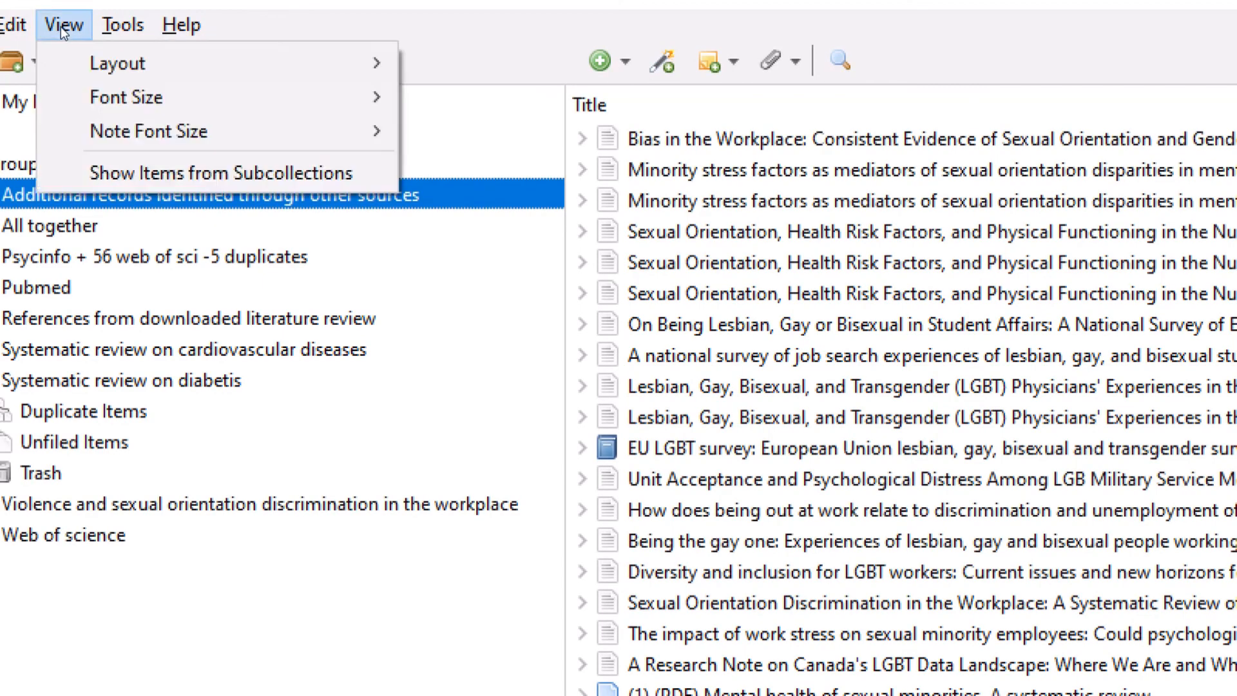
click(10, 26)
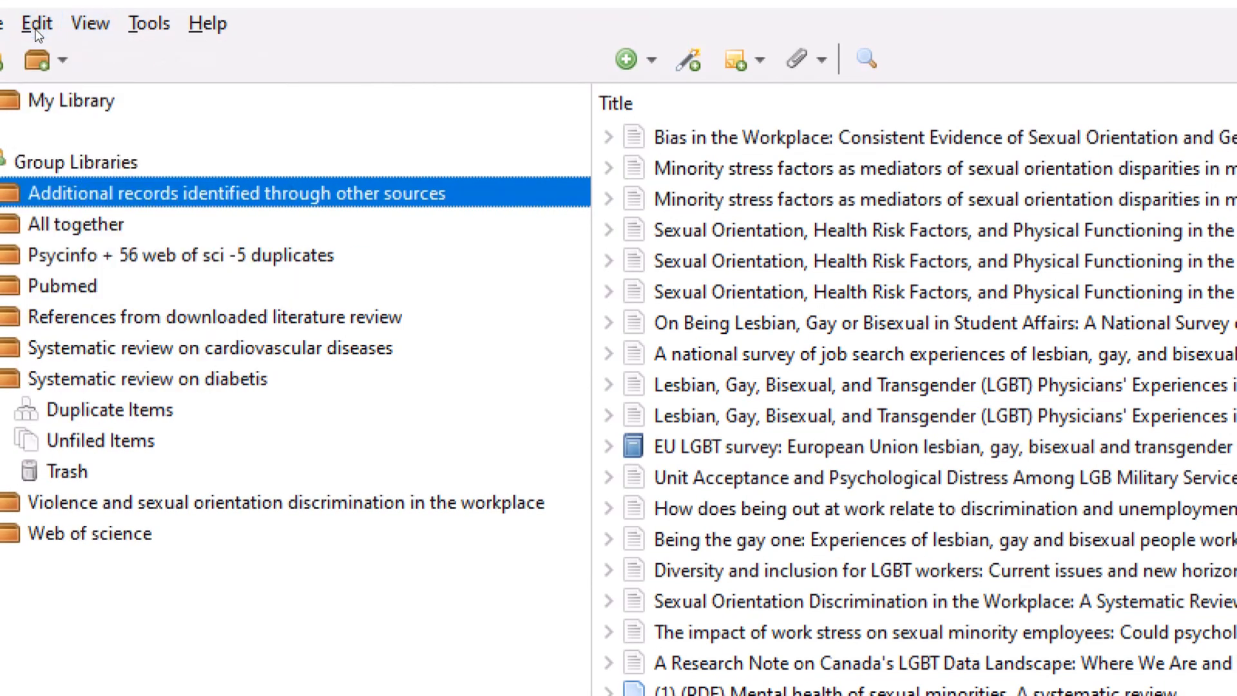
click(37, 26)
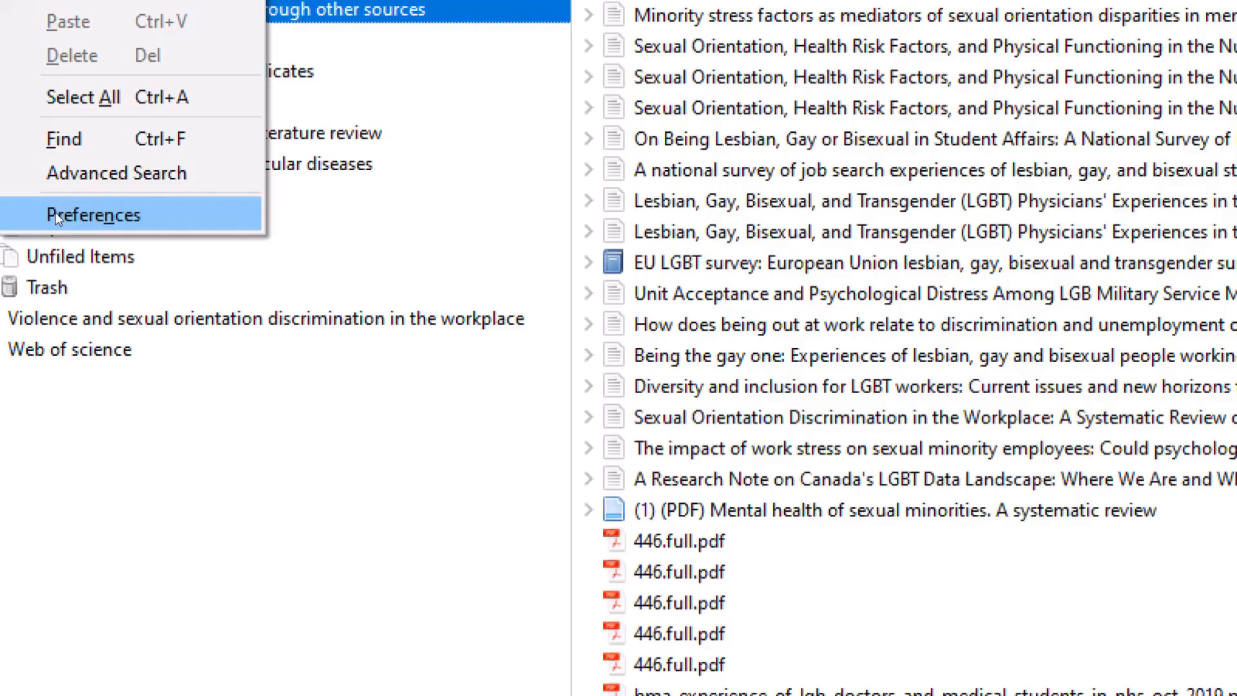
click(77, 399)
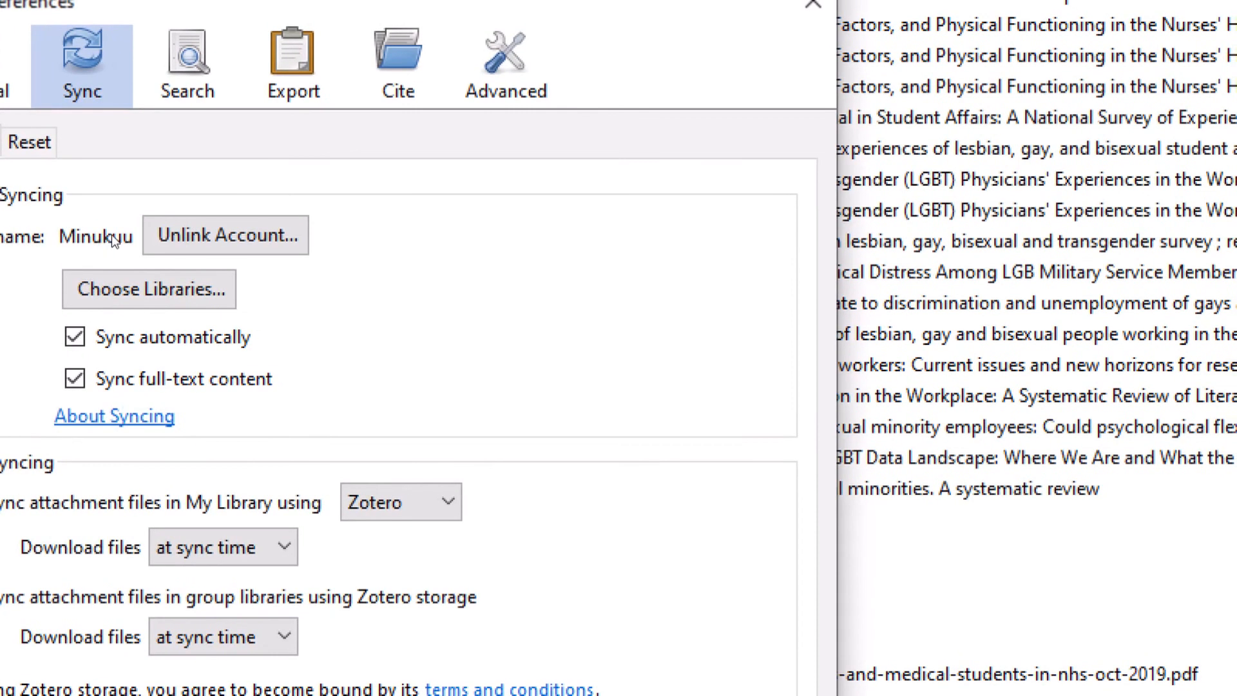
- Unlink the current sync account, then set up syncing with a new account's username and password
click(195, 238)
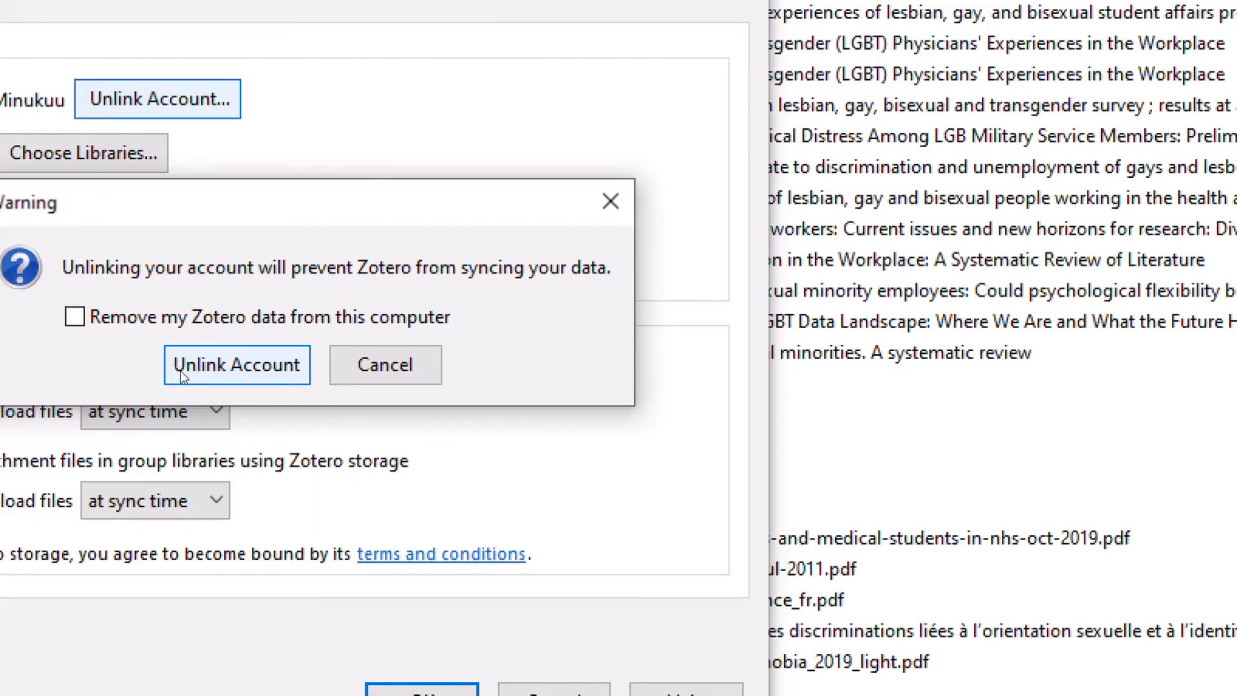
click(180, 370)
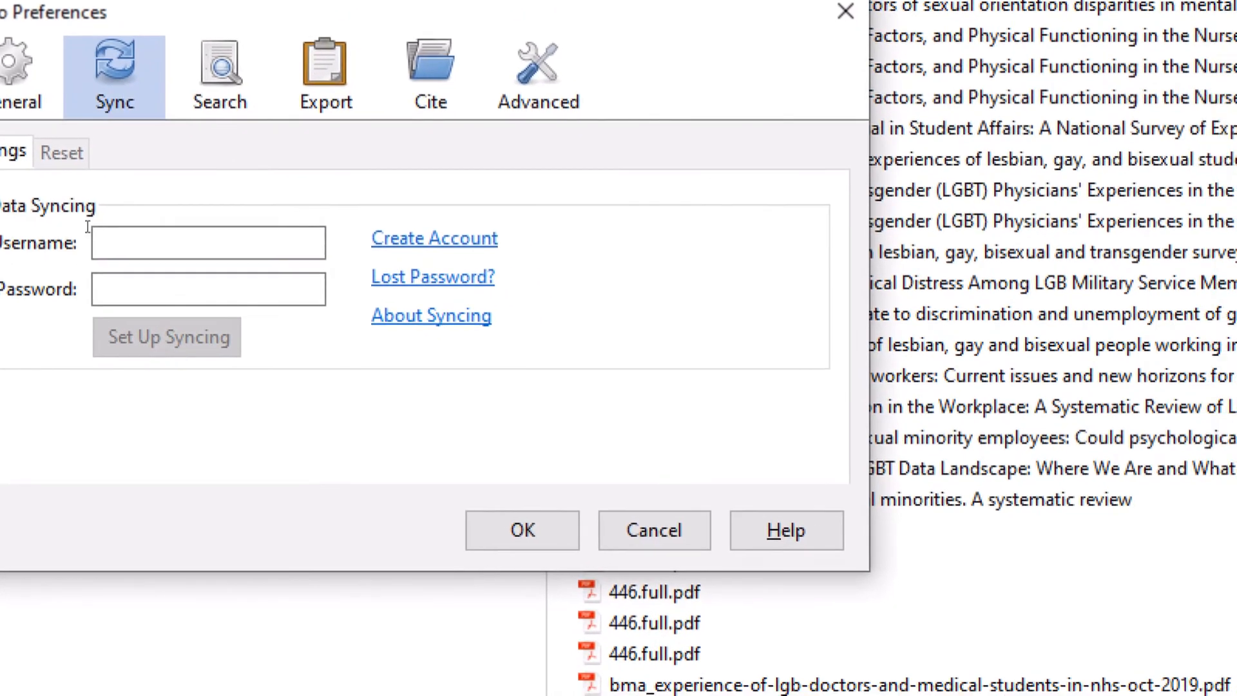
click(144, 244)
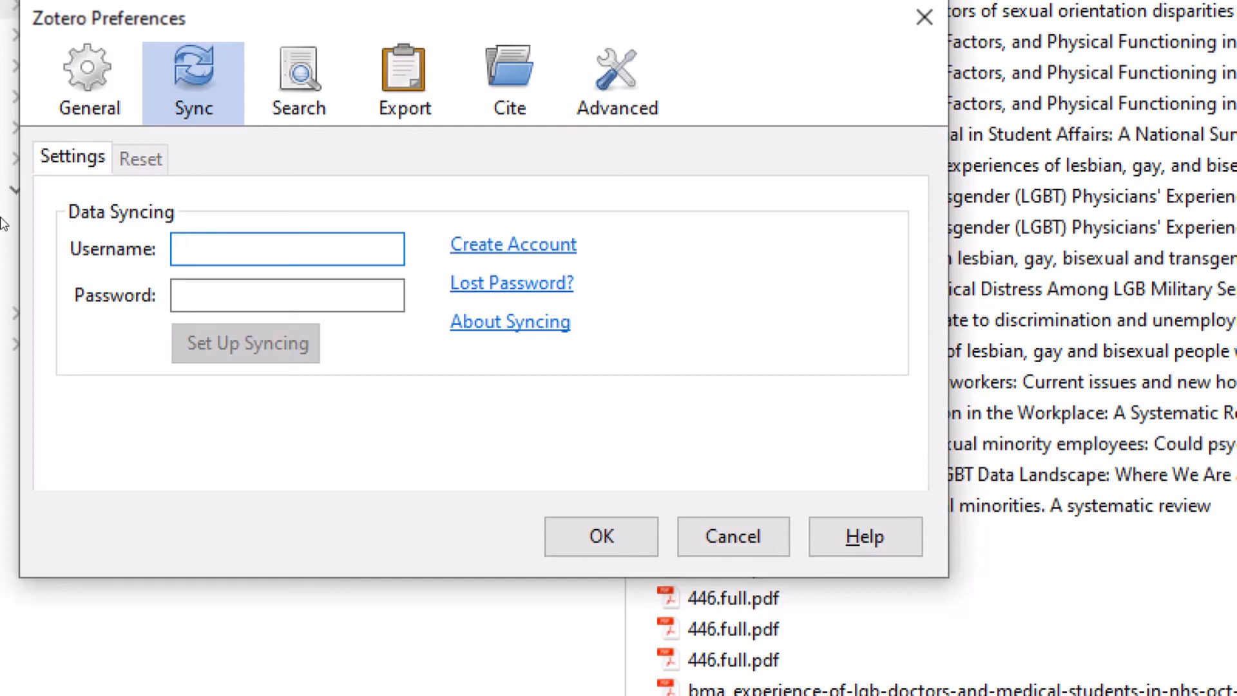
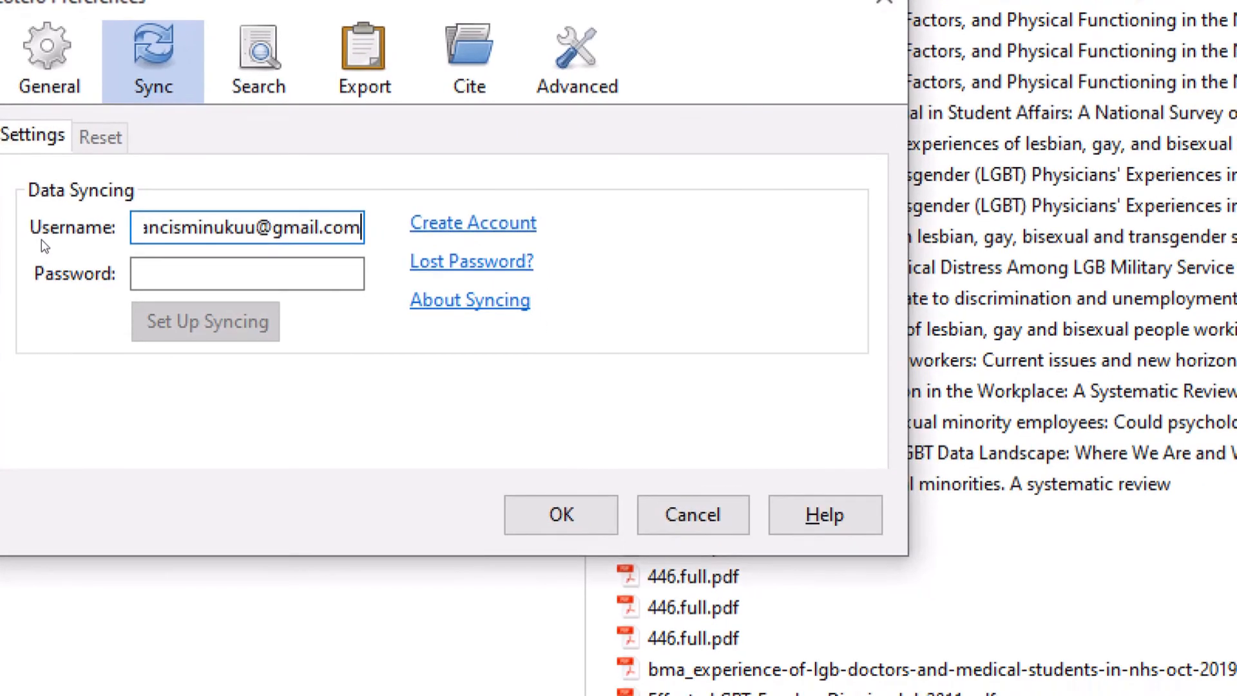
click(88, 259)
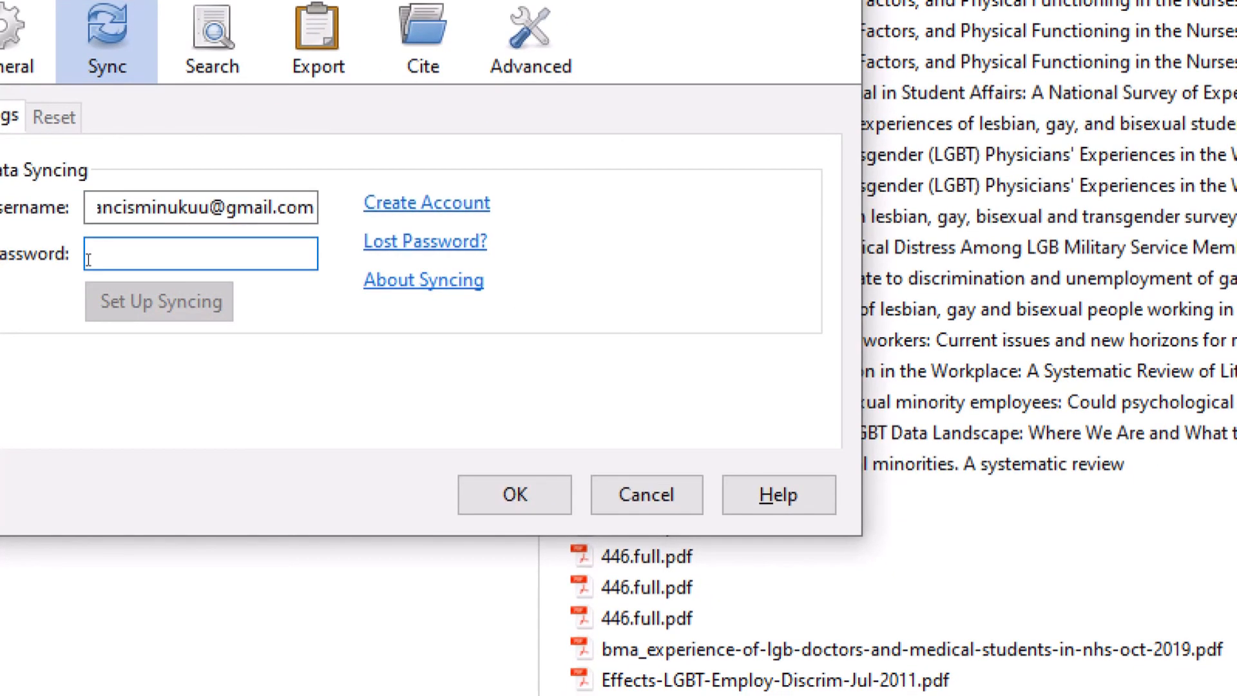
text(•••)
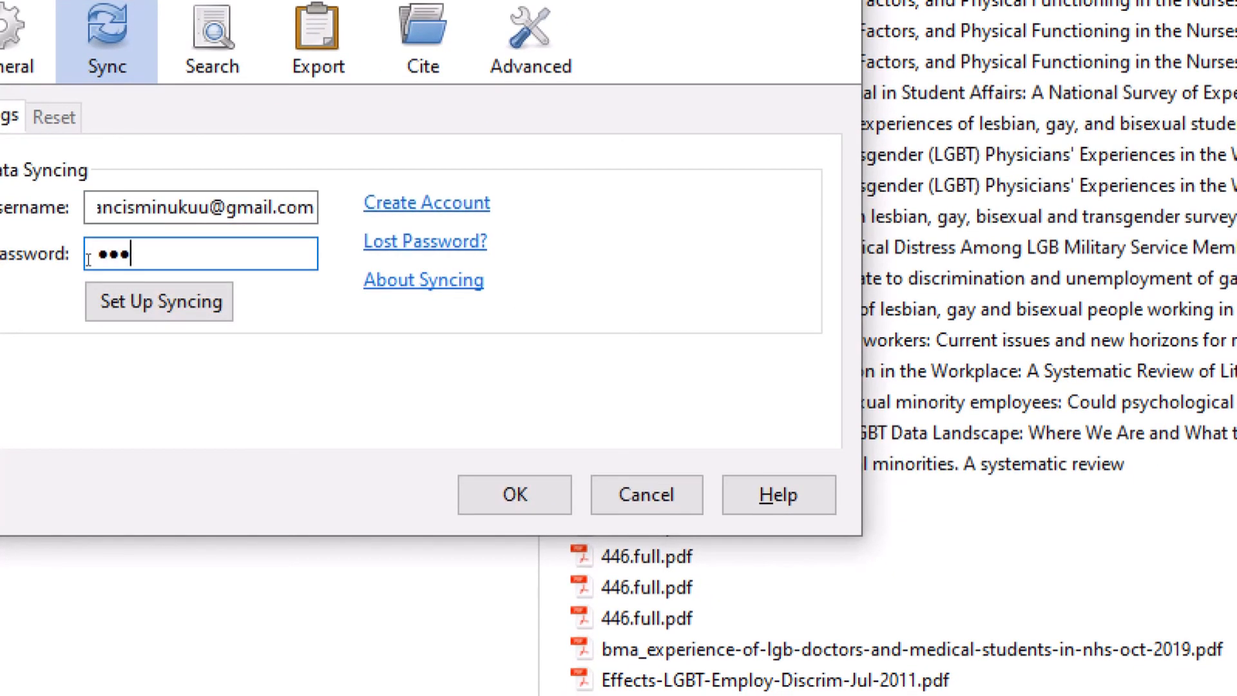
text(••••••••••••)
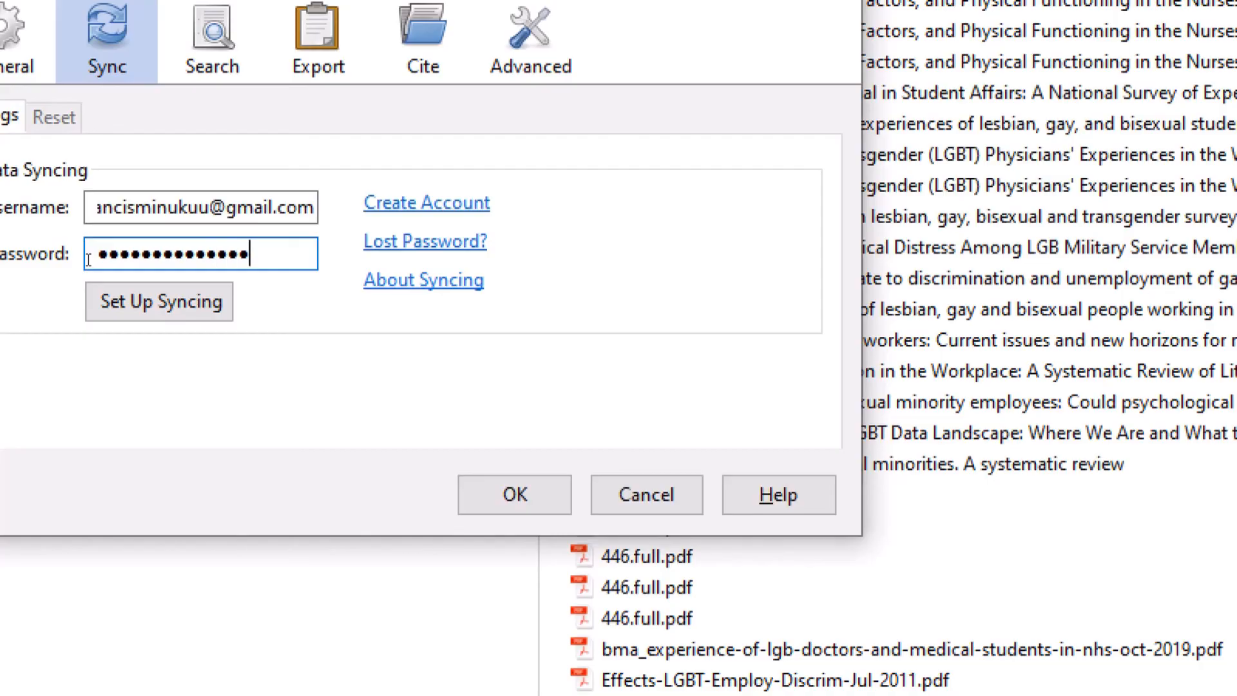
text(•)
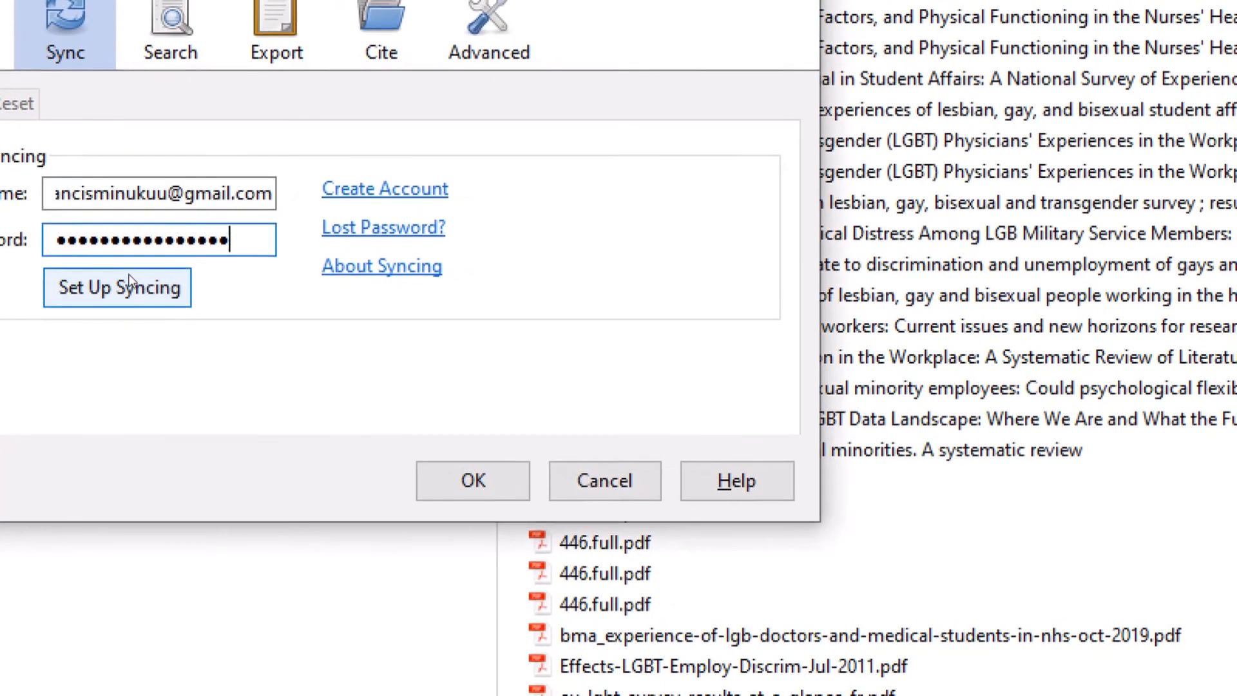
click(131, 289)
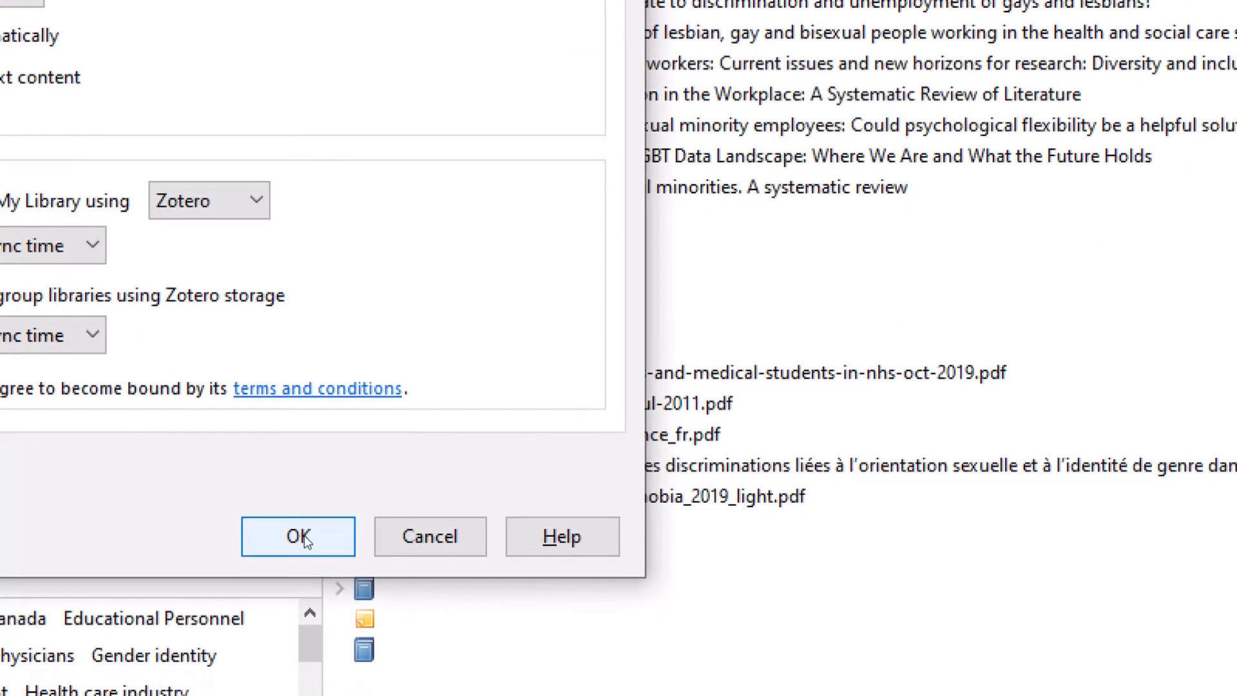
- Apply the sync settings with OK, glance at the web library in Firefox, and return to Zotero
click(559, 692)
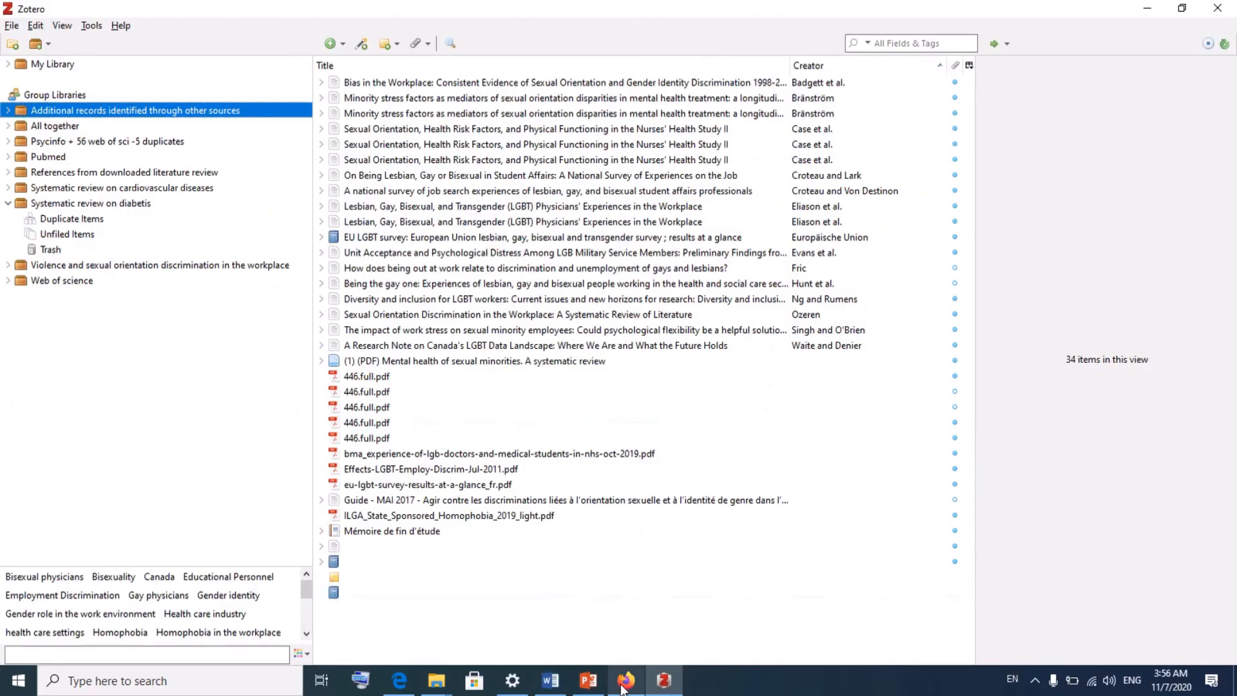
click(625, 681)
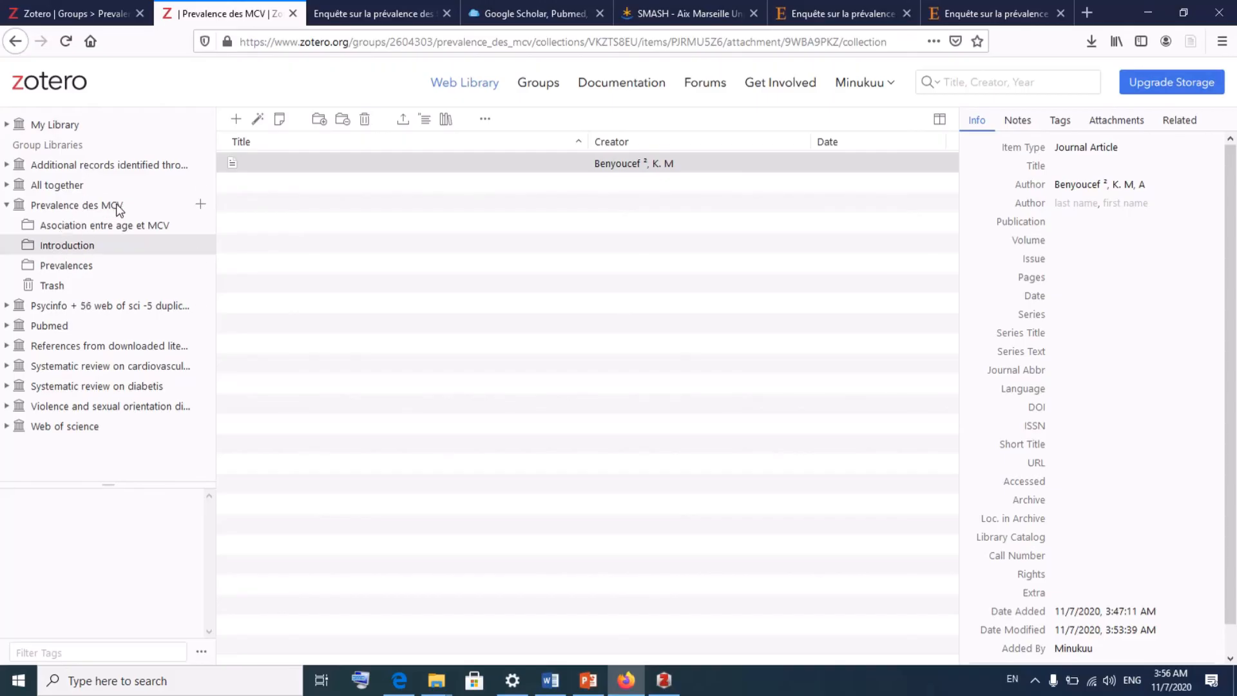
click(664, 684)
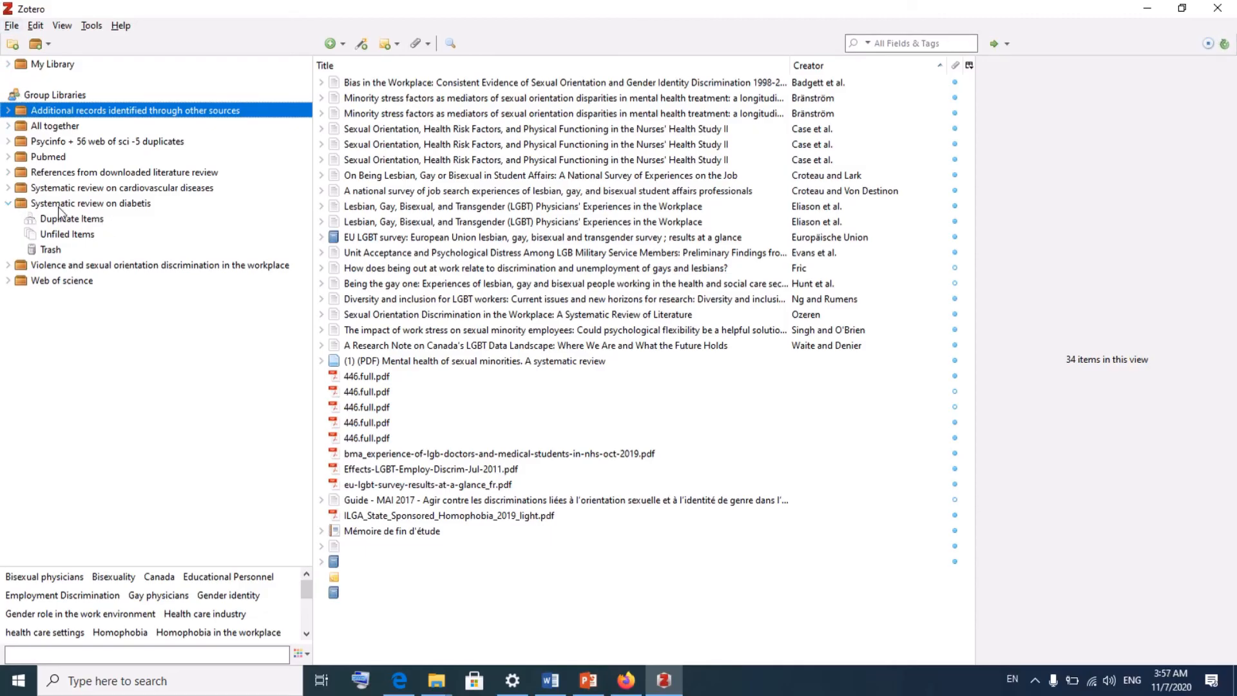
- Sync with zotero.org, then open Coming out-mental health under References from downloaded literature review
click(81, 205)
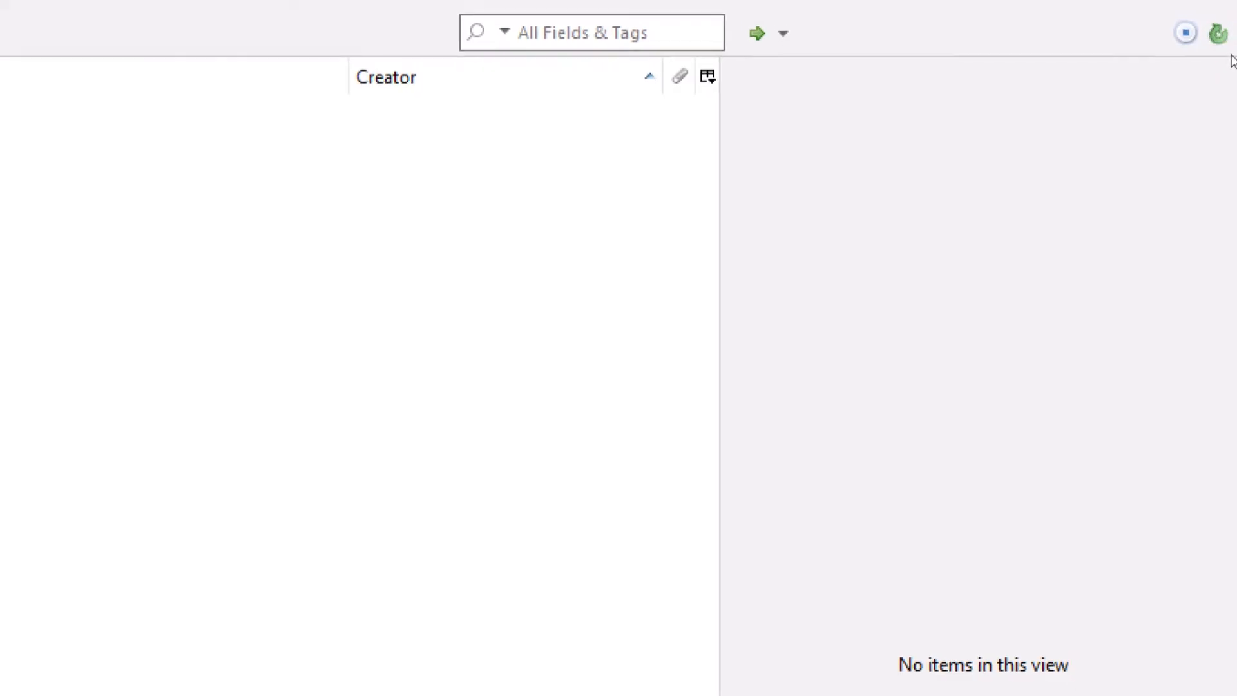
click(1228, 40)
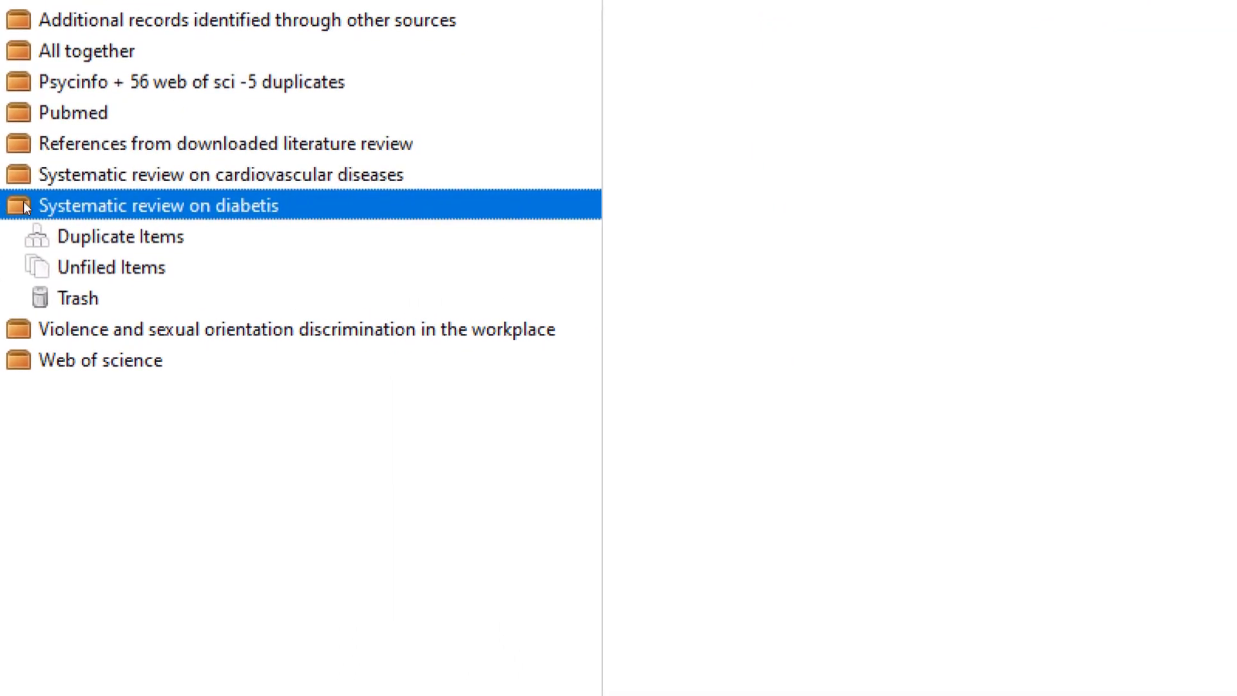
click(6, 204)
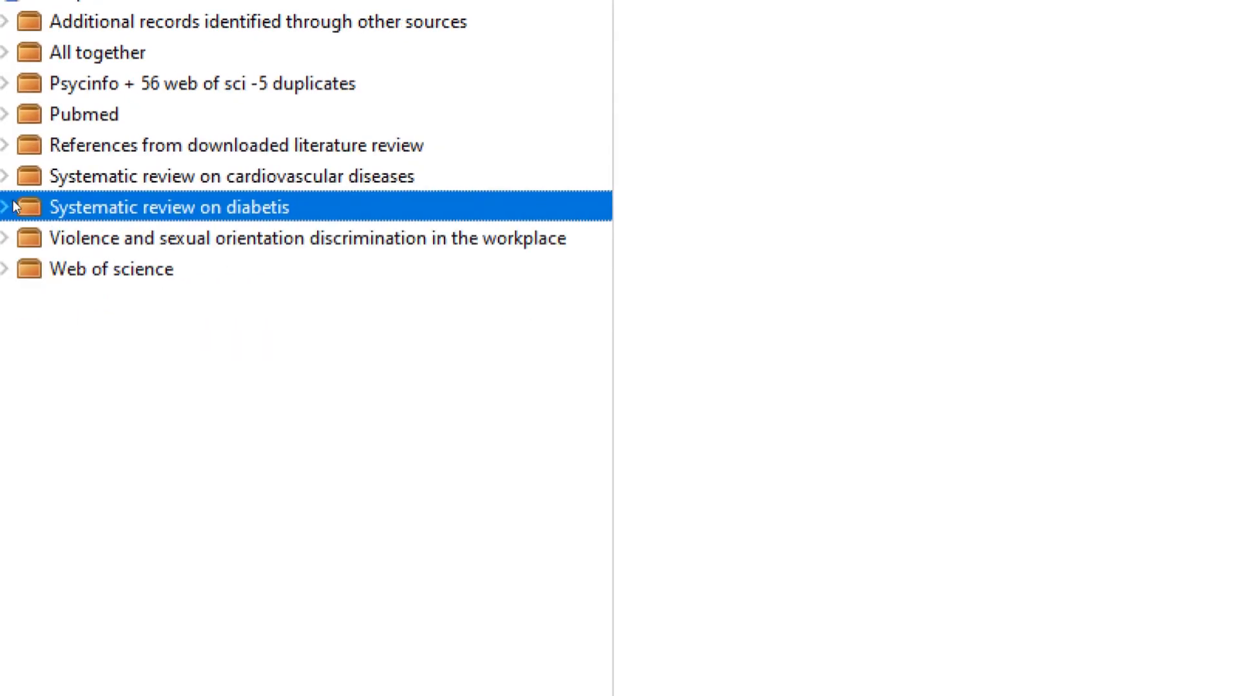
click(7, 205)
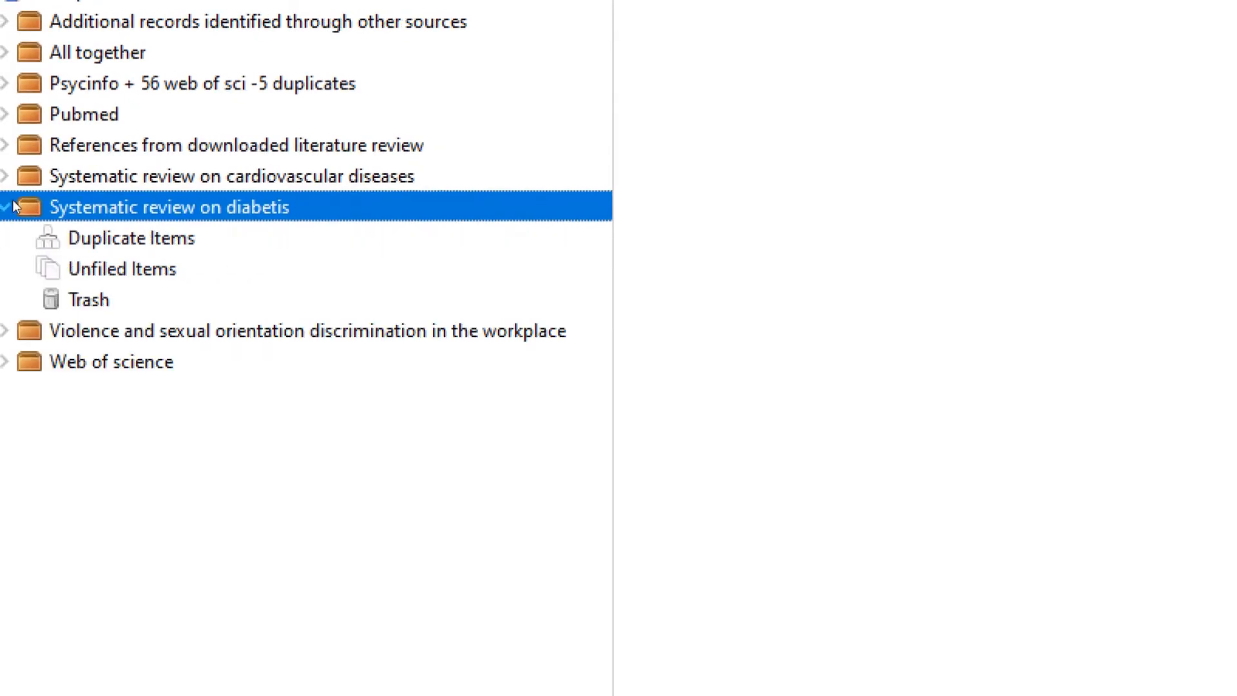
click(29, 351)
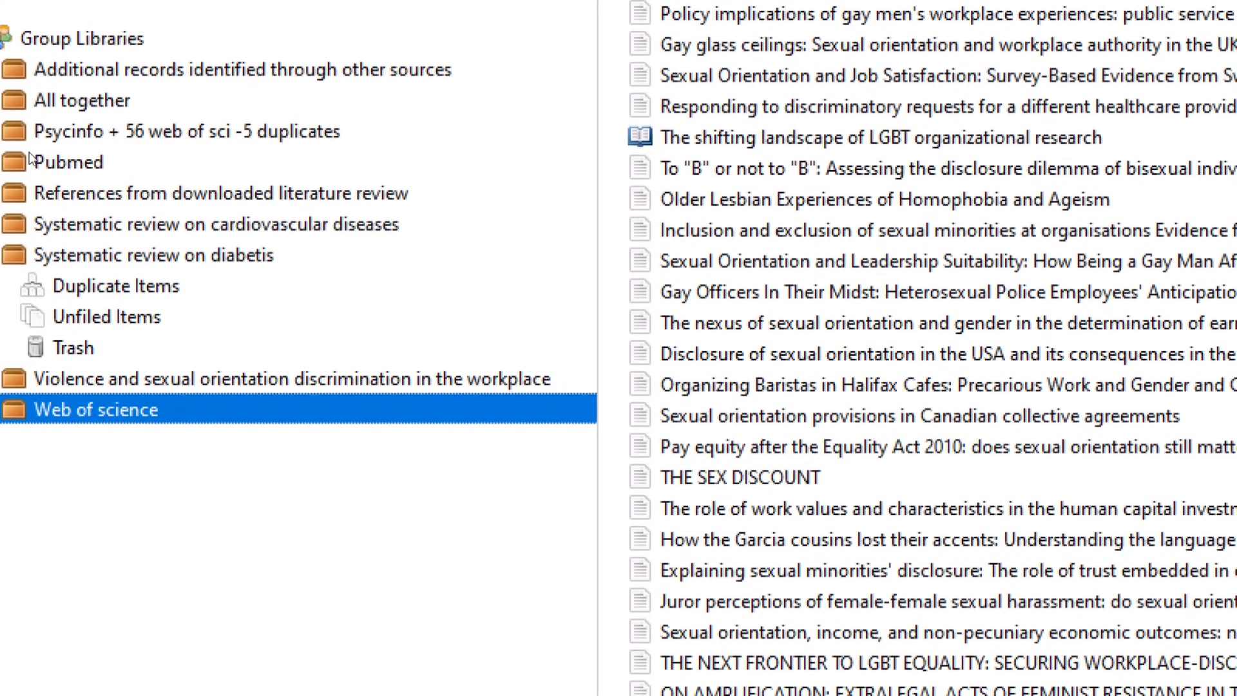
click(37, 33)
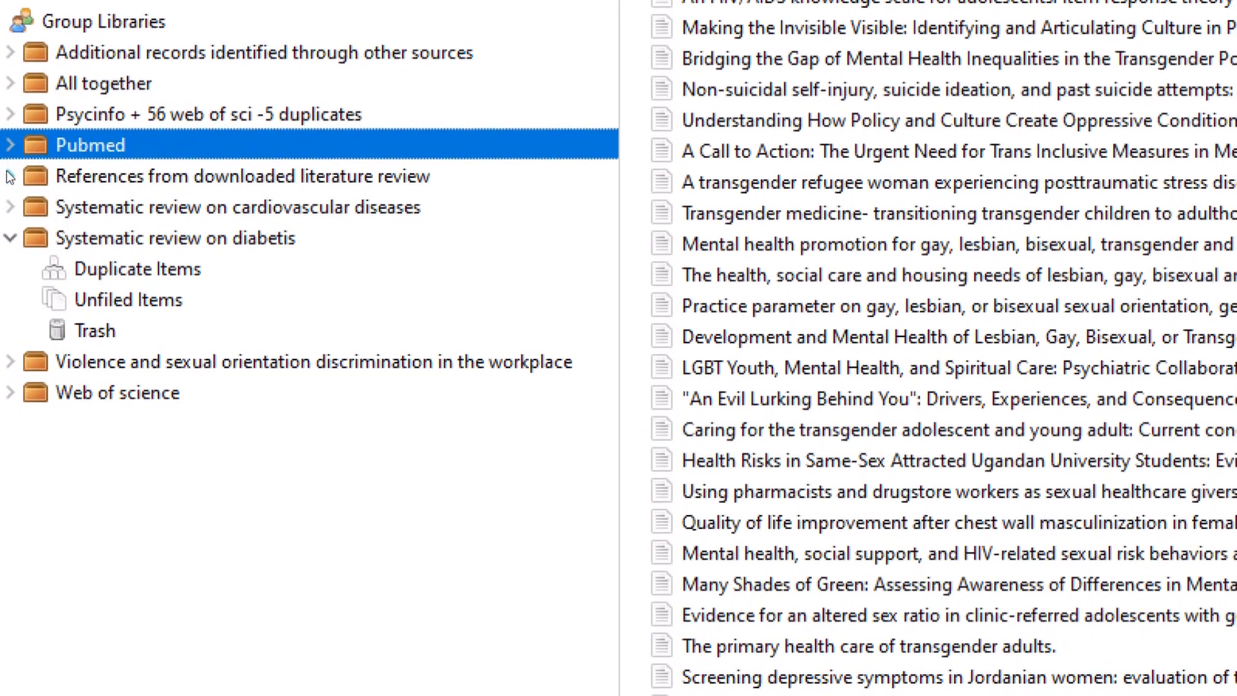
click(15, 177)
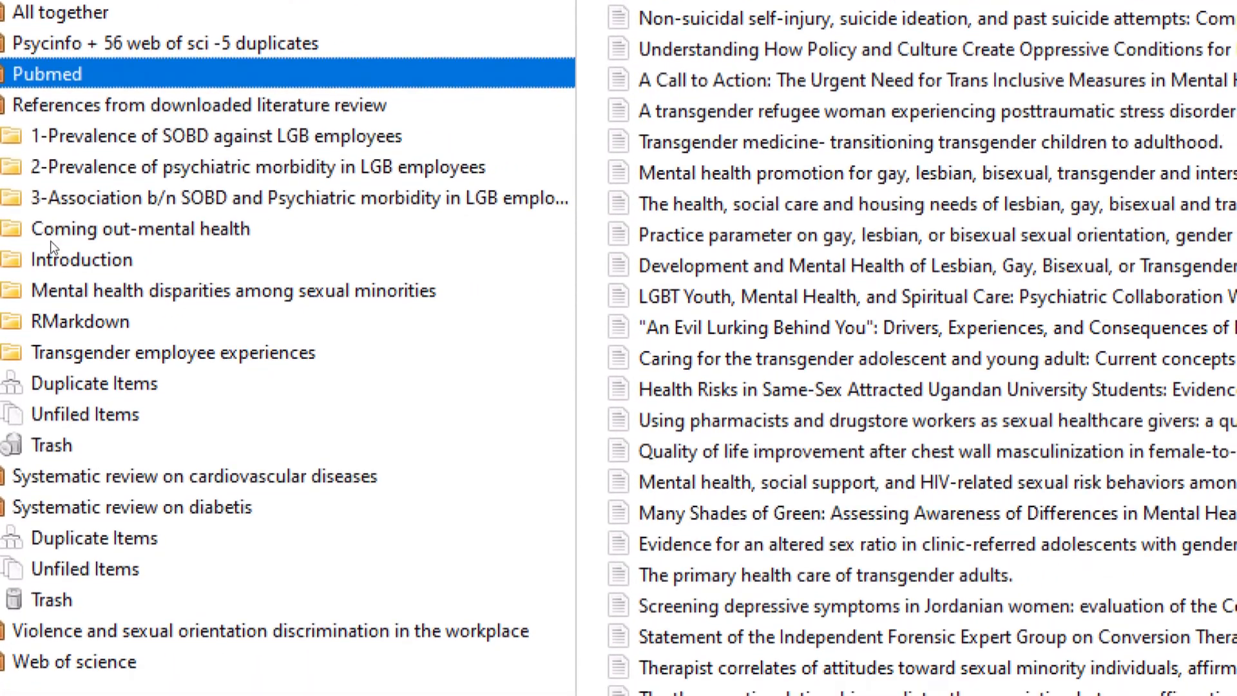
click(52, 245)
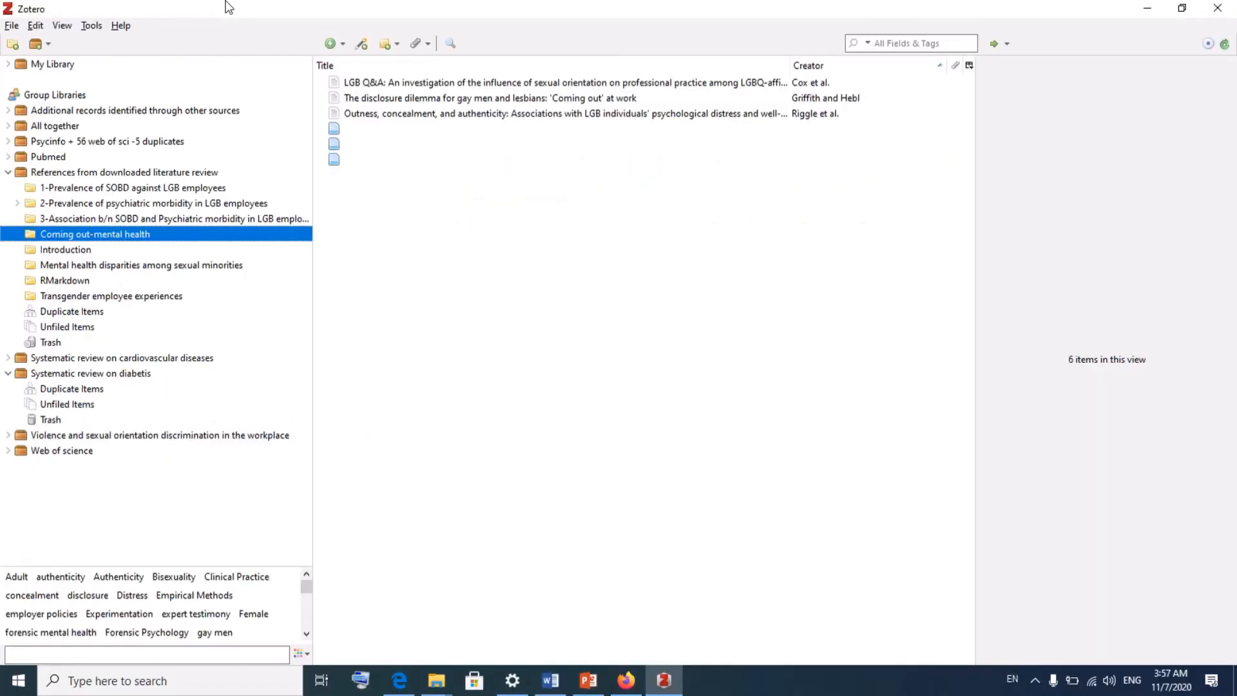
- Save the Tlemcen cardiovascular-risk article from ScienceDirect with the Zotero Connector and verify it in Zotero
click(626, 682)
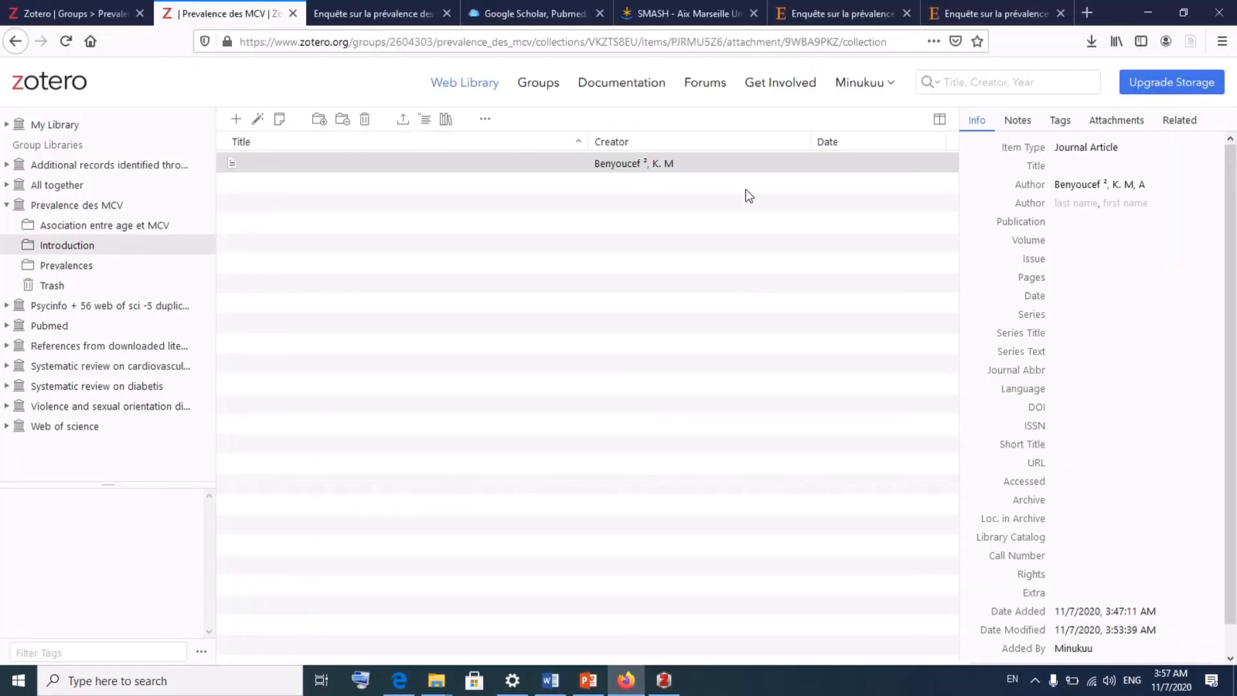
click(973, 10)
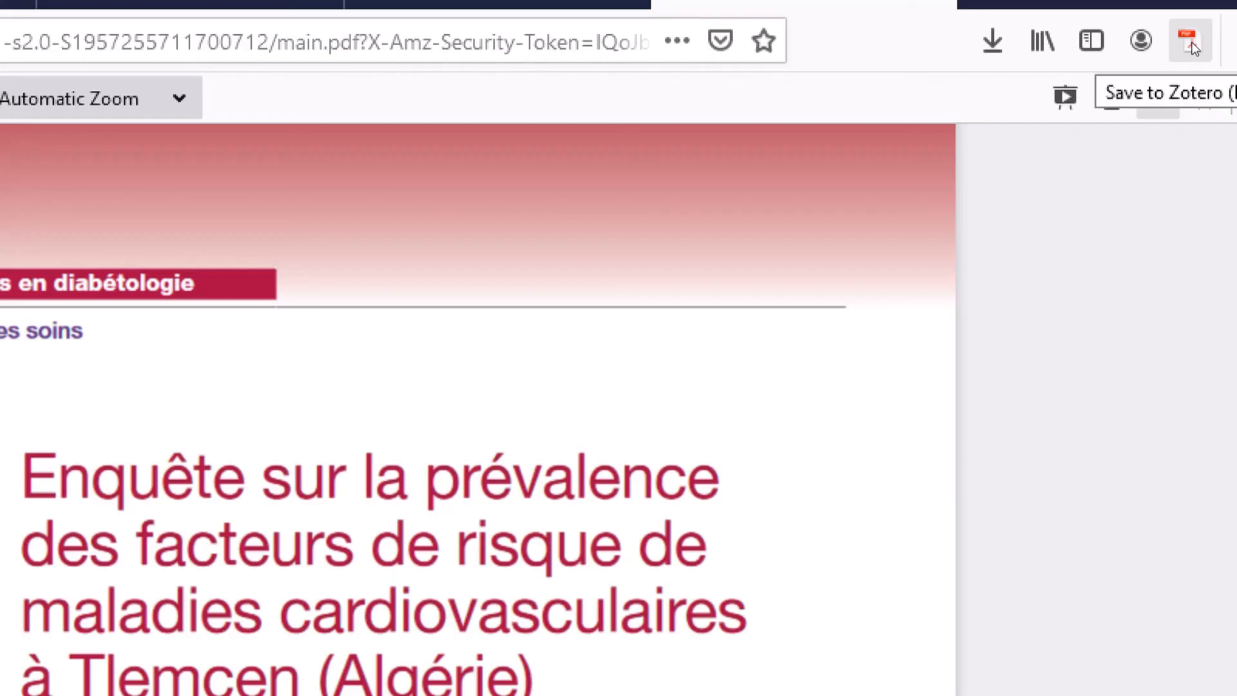
click(1191, 43)
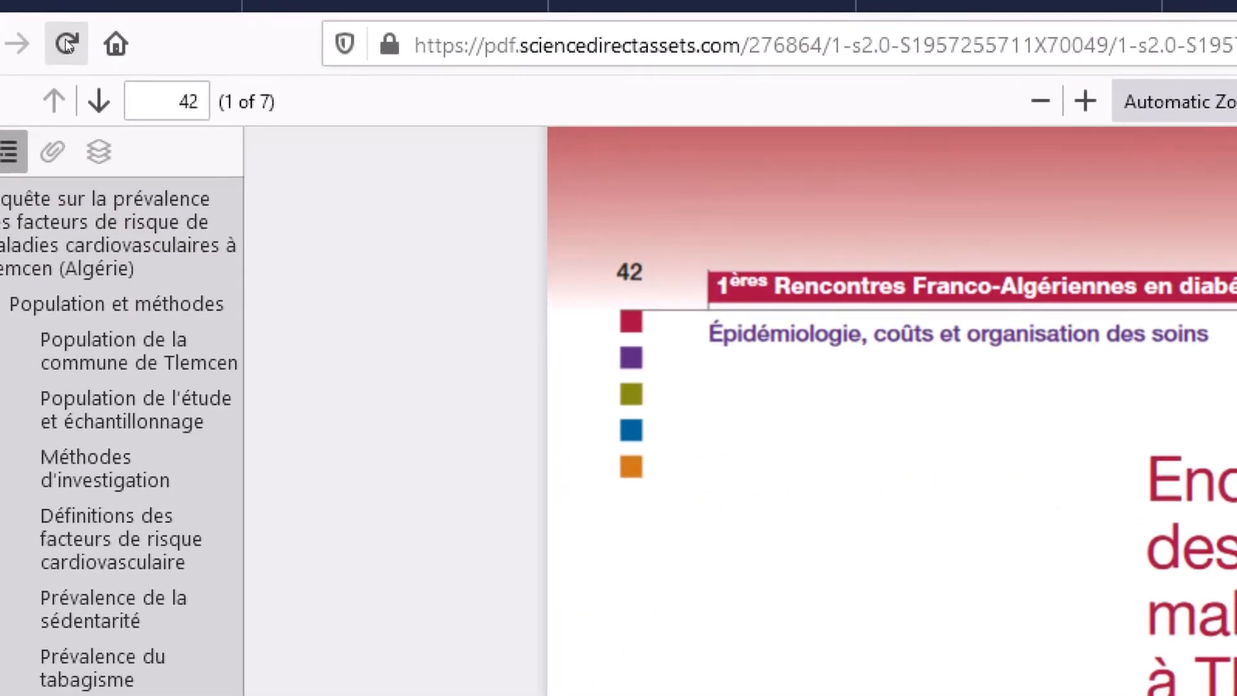
click(64, 41)
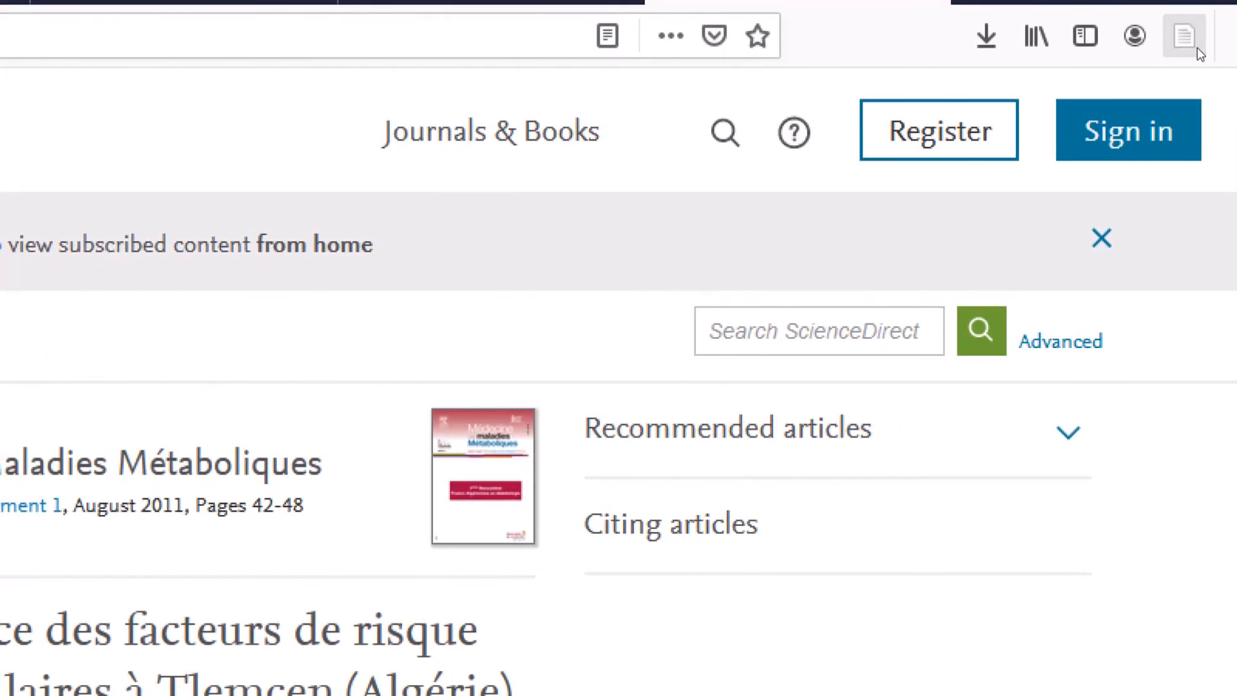
click(1197, 48)
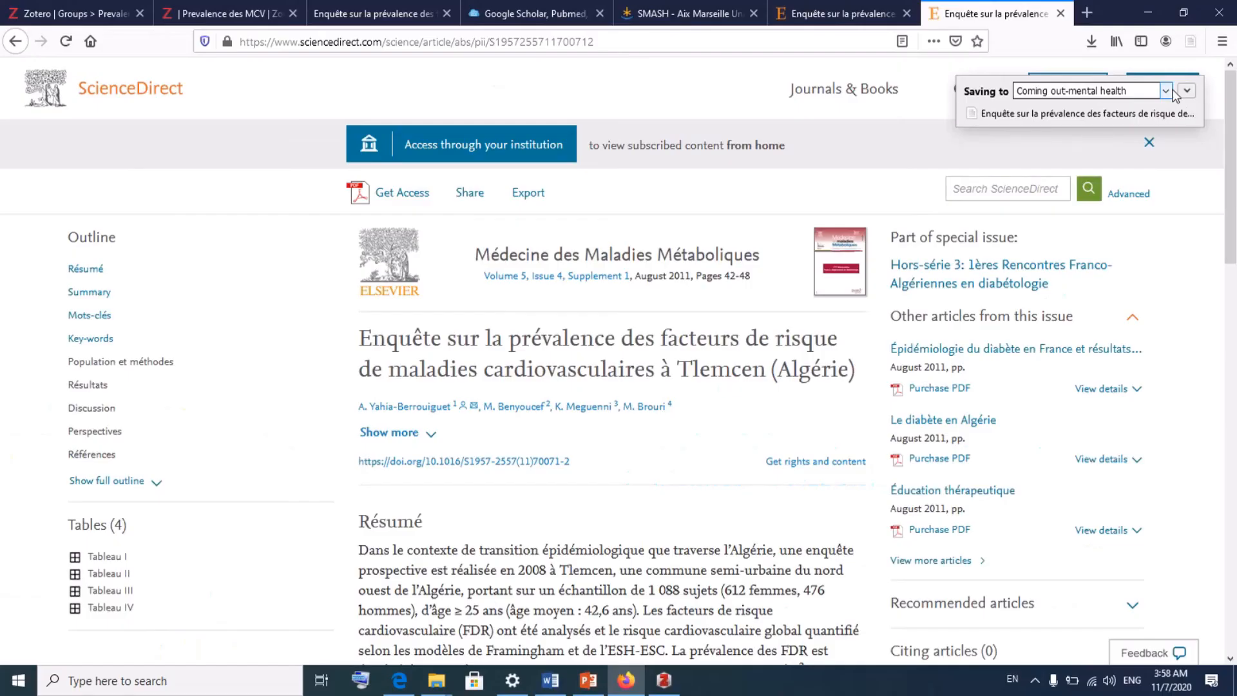
click(664, 680)
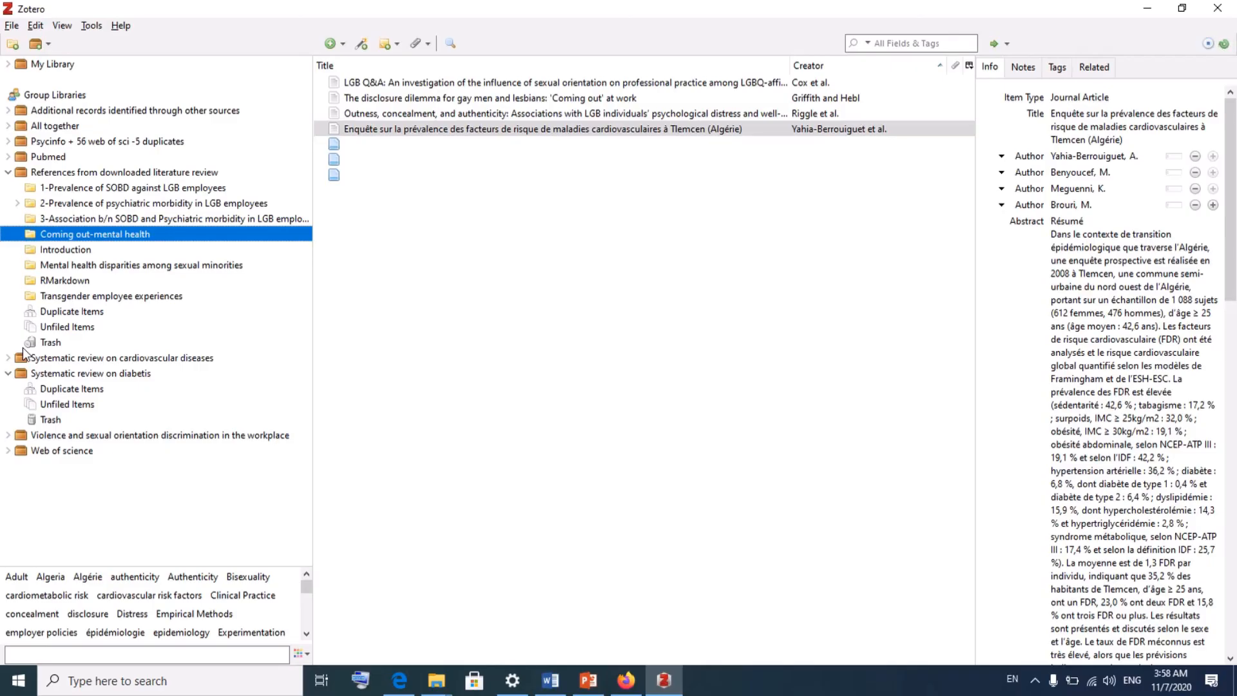
click(1147, 8)
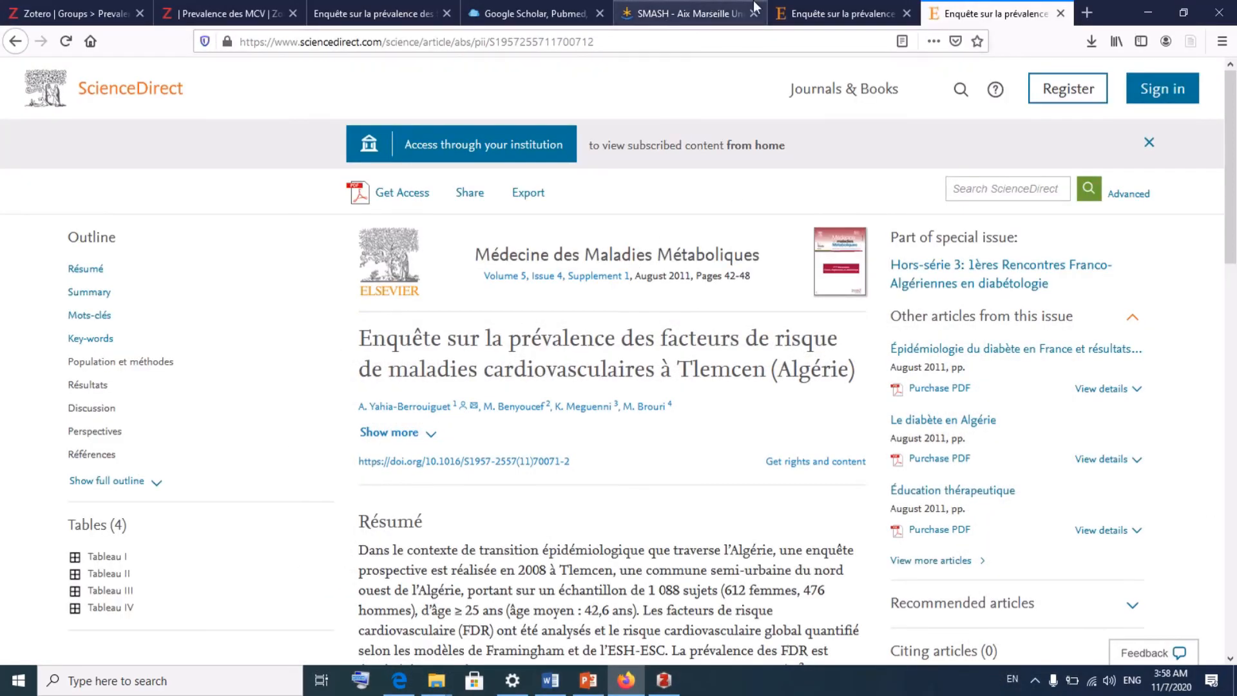
- Switch to the Prevalence des MCV web library tab and open the Prevalences and Introduction collections
click(810, 14)
click(675, 8)
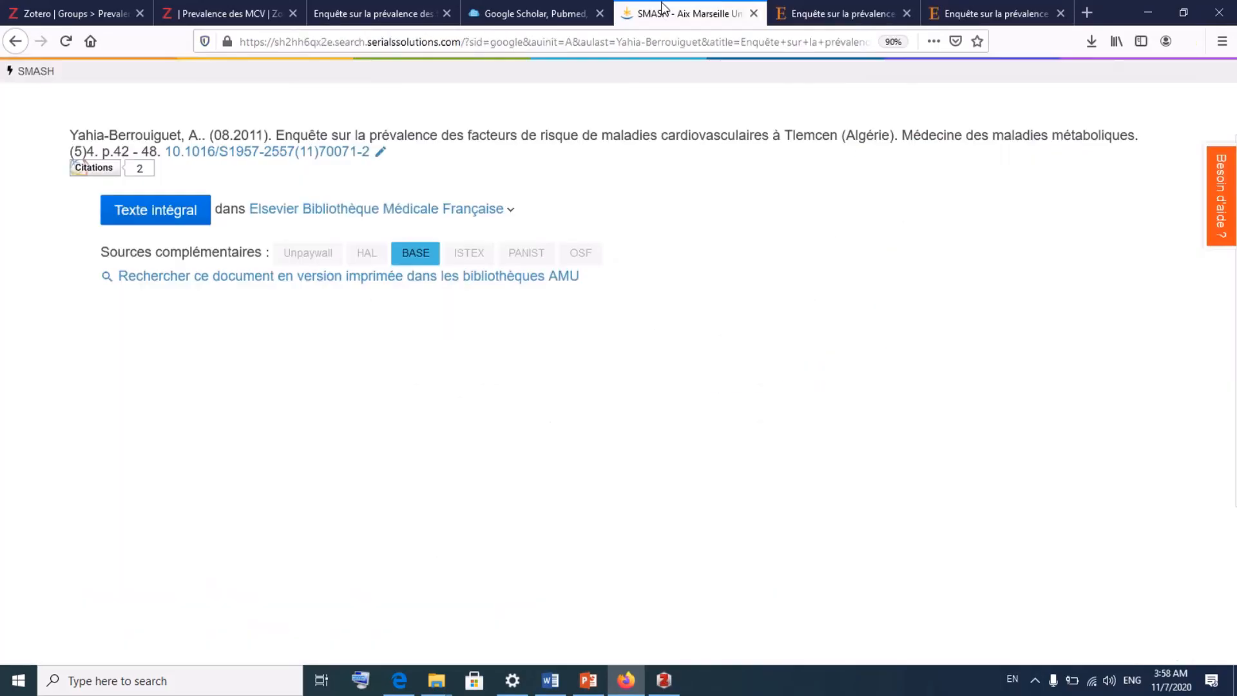
click(535, 13)
click(243, 13)
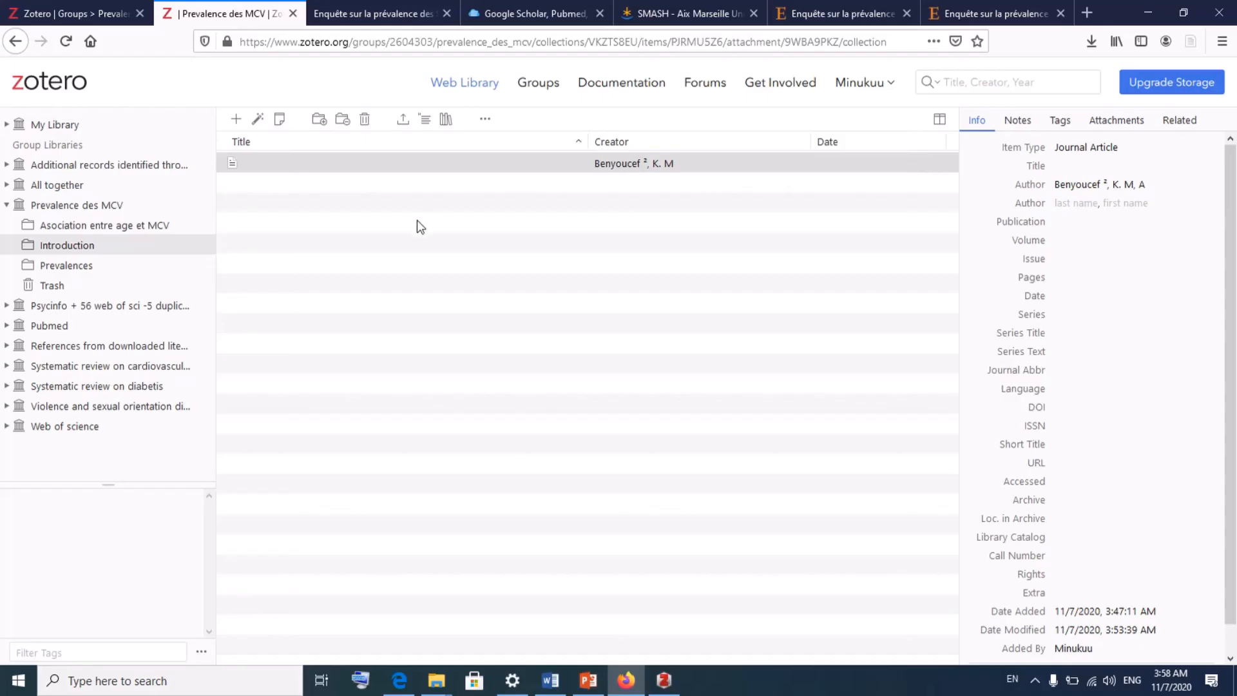
click(84, 270)
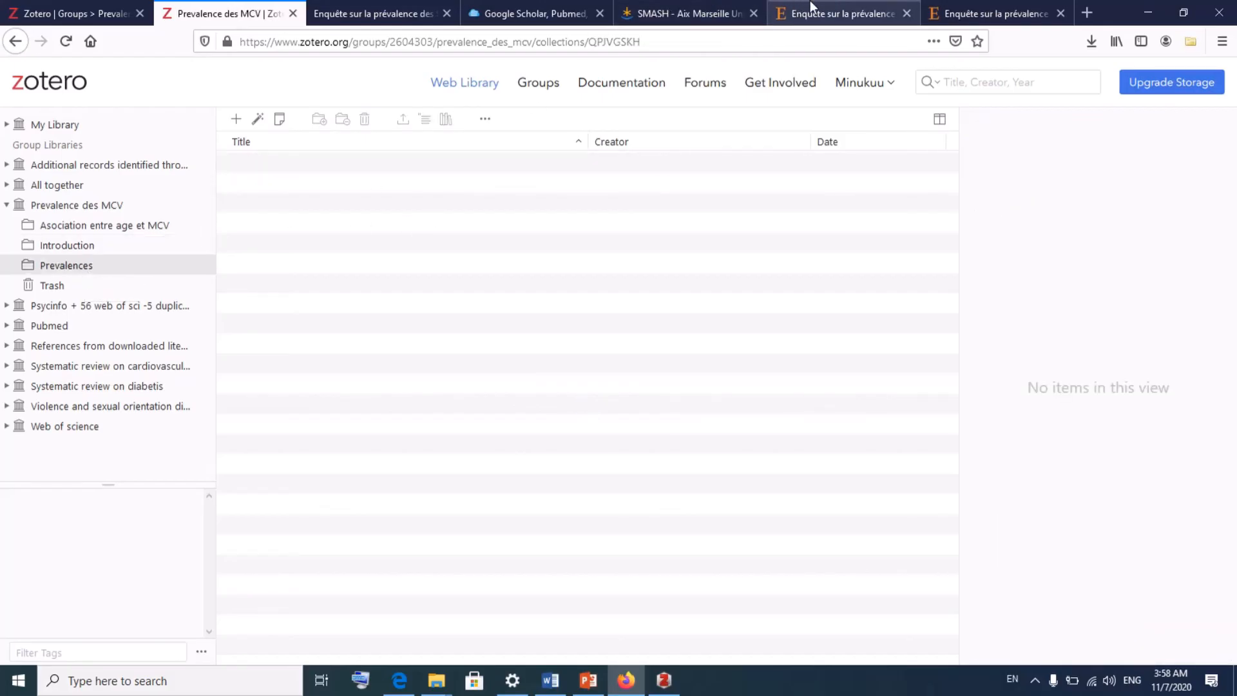
click(92, 249)
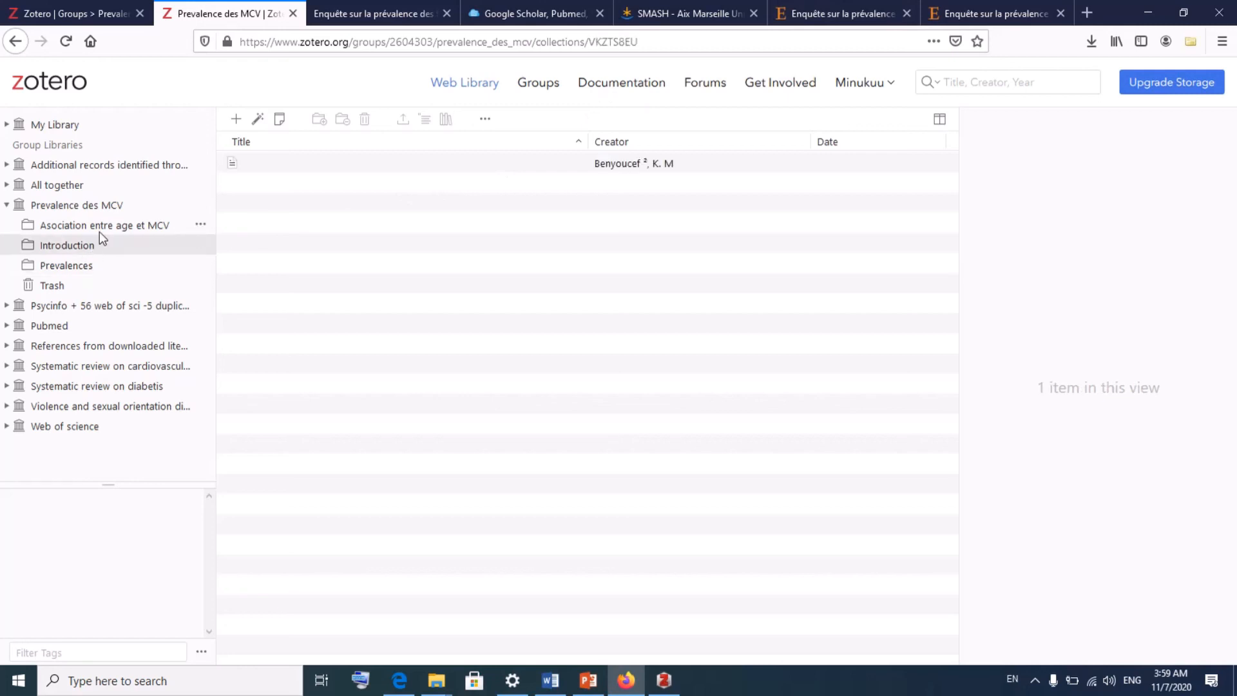
- Inspect the Introduction article's details and attachments, then return to the Introduction collection
click(99, 229)
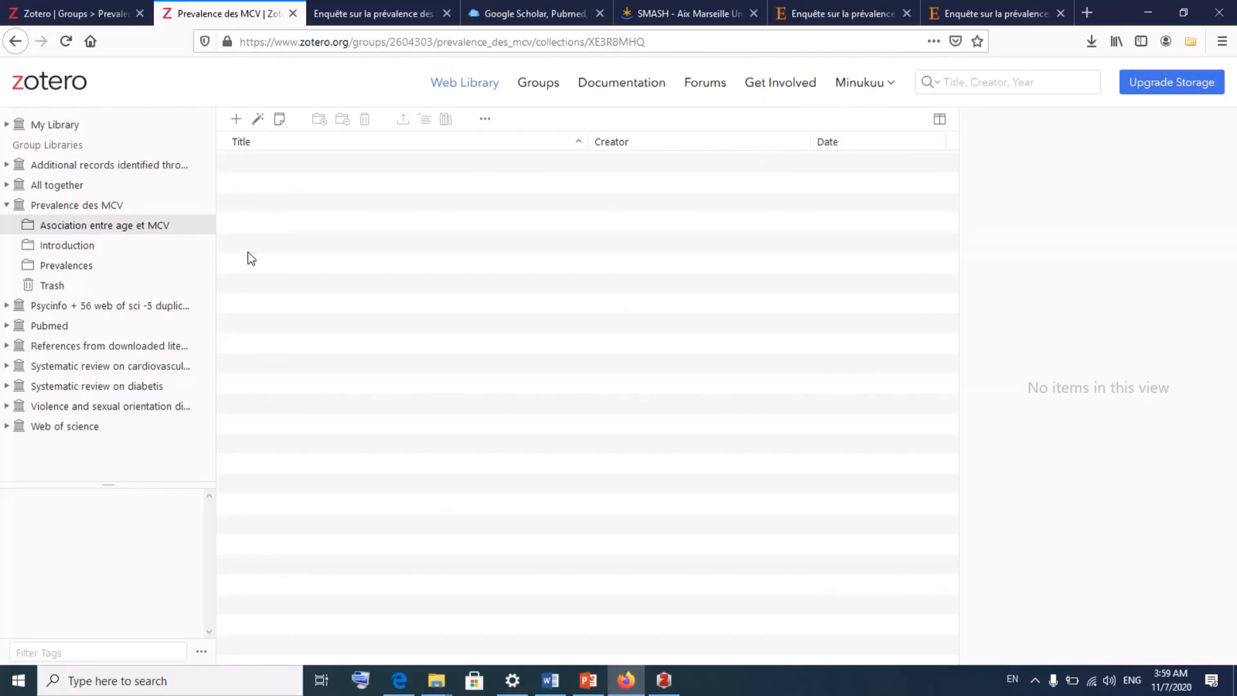
click(82, 206)
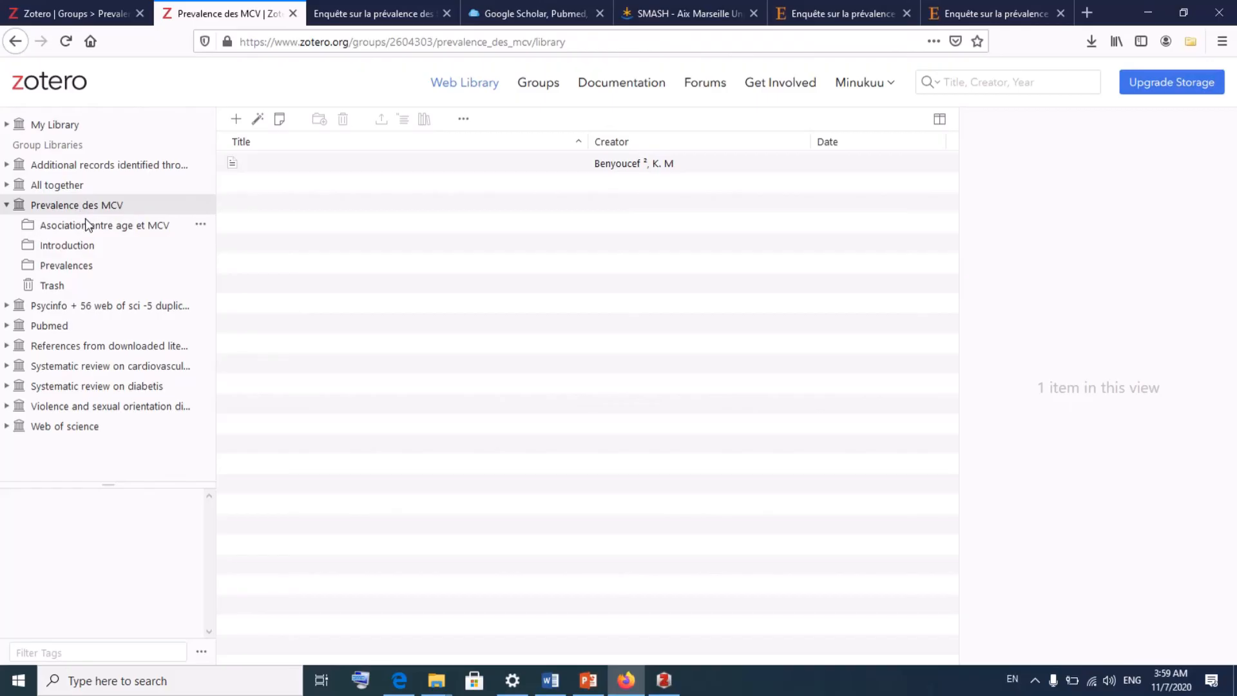
click(88, 225)
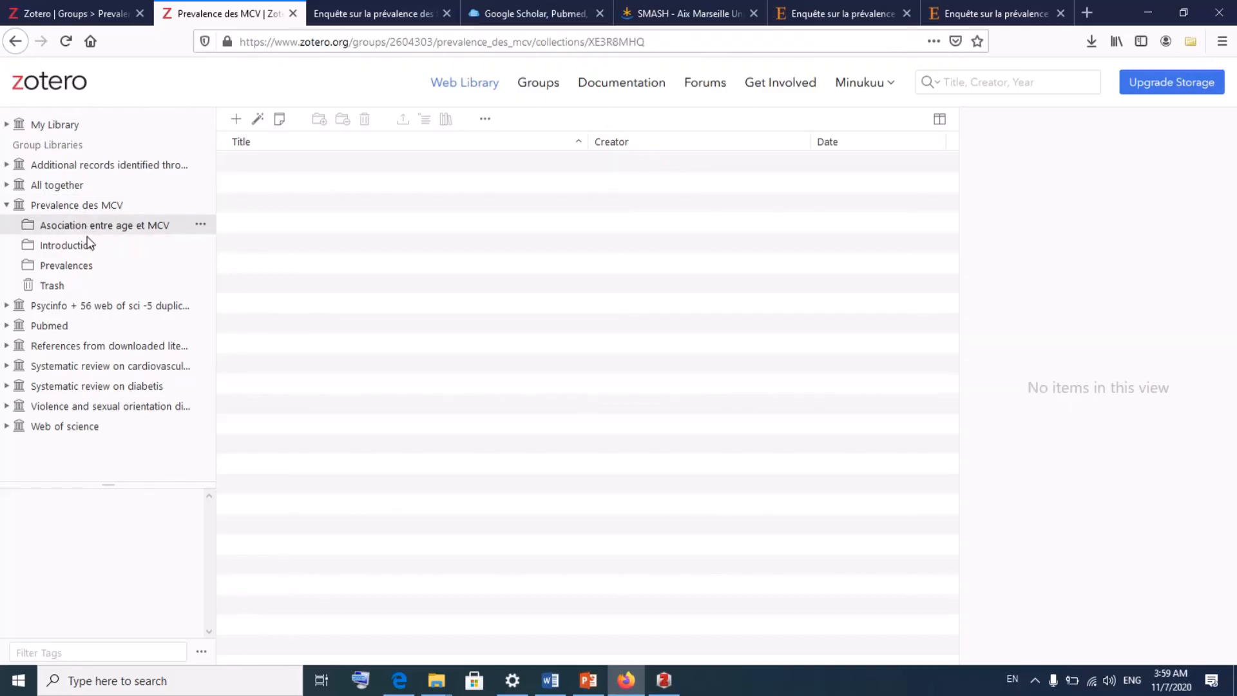
click(89, 251)
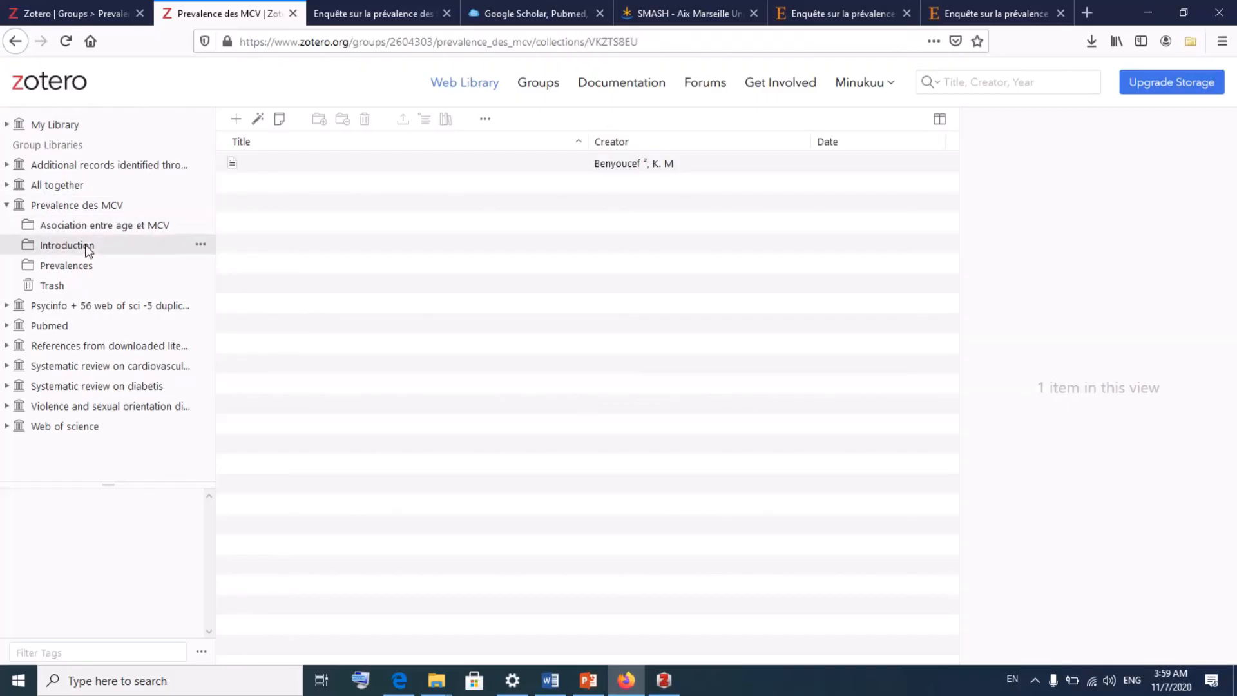
click(543, 169)
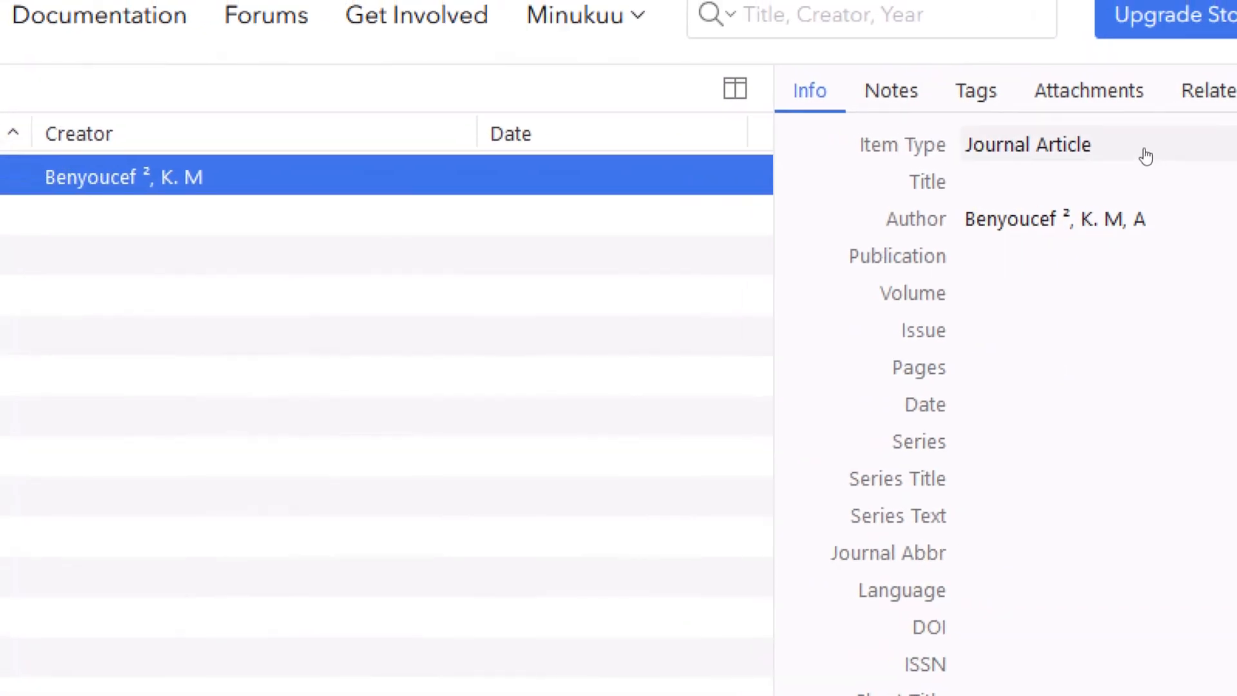
click(1112, 108)
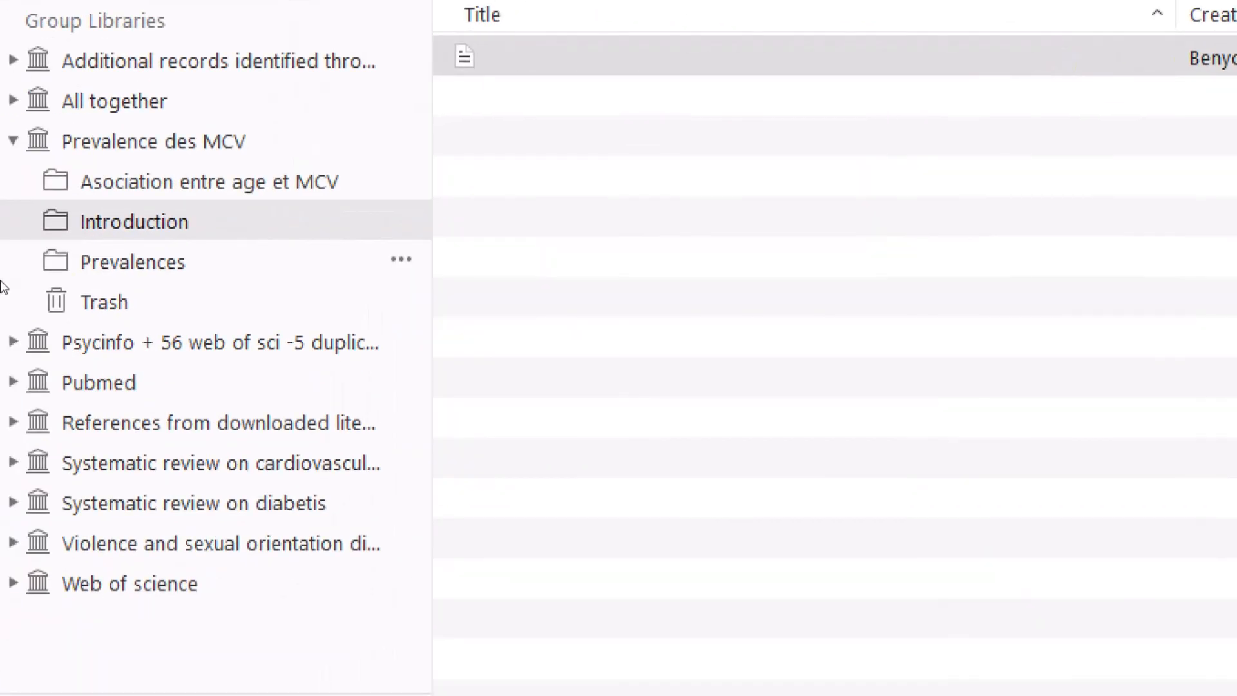
click(48, 270)
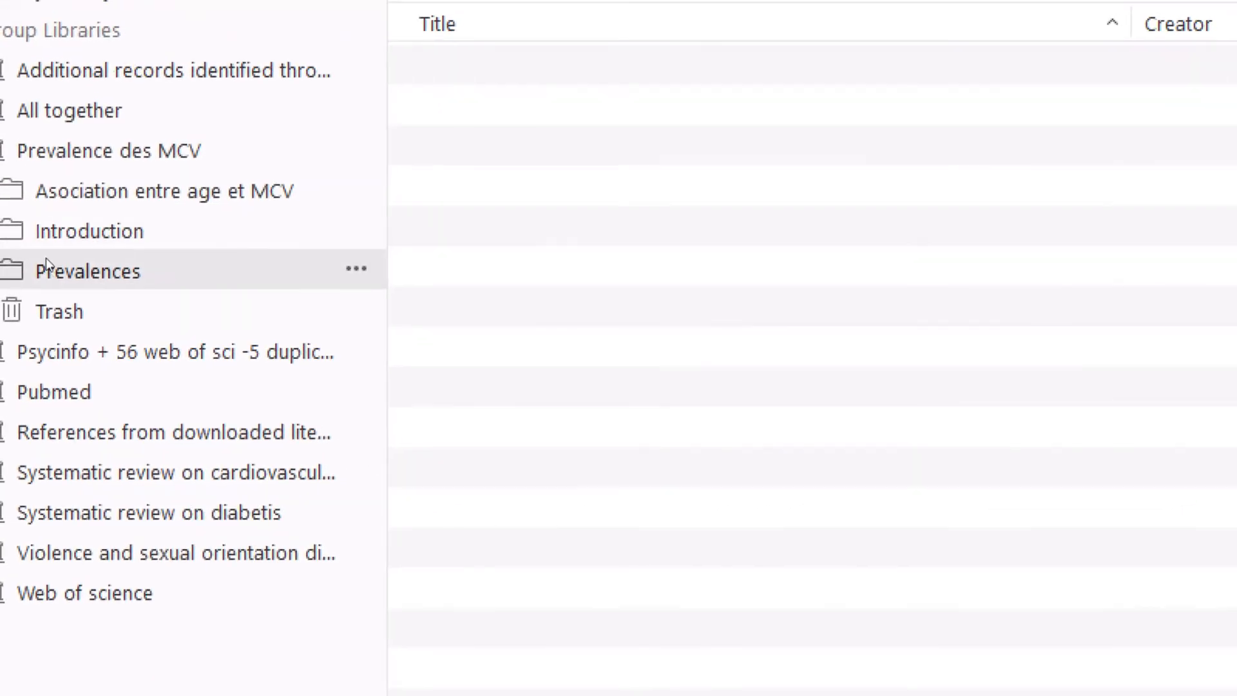
click(46, 239)
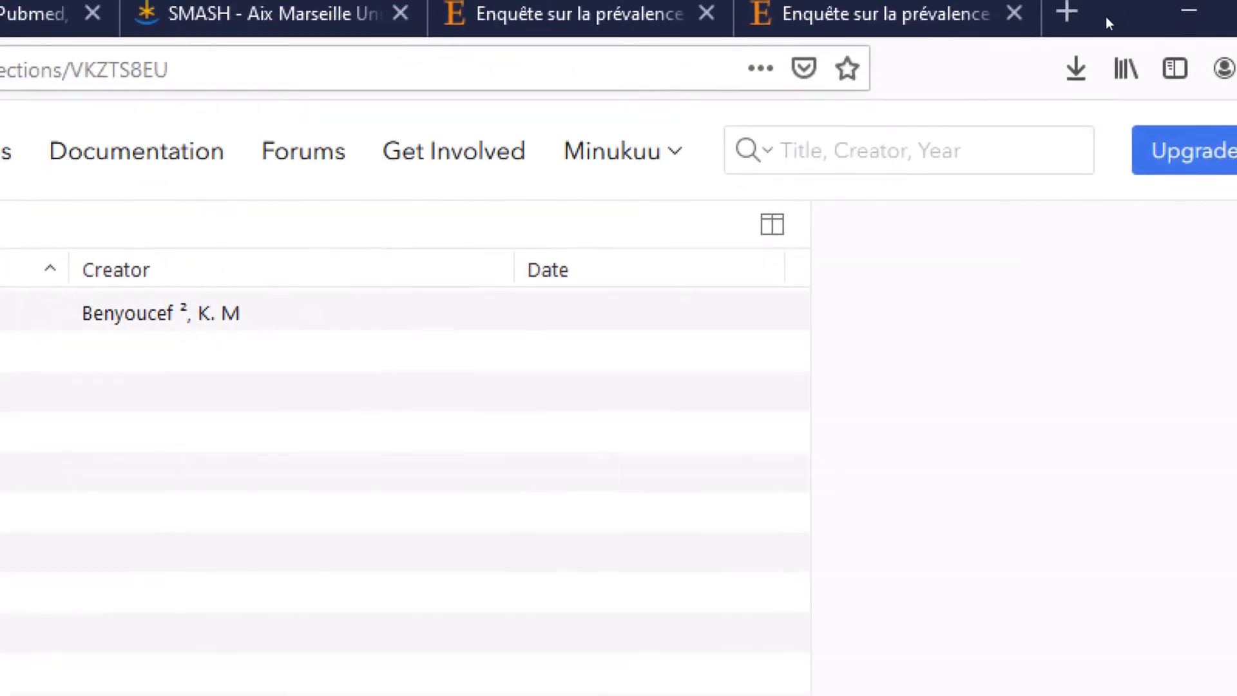
- Load zotero.org in a new tab and log out of the current account
click(1095, 14)
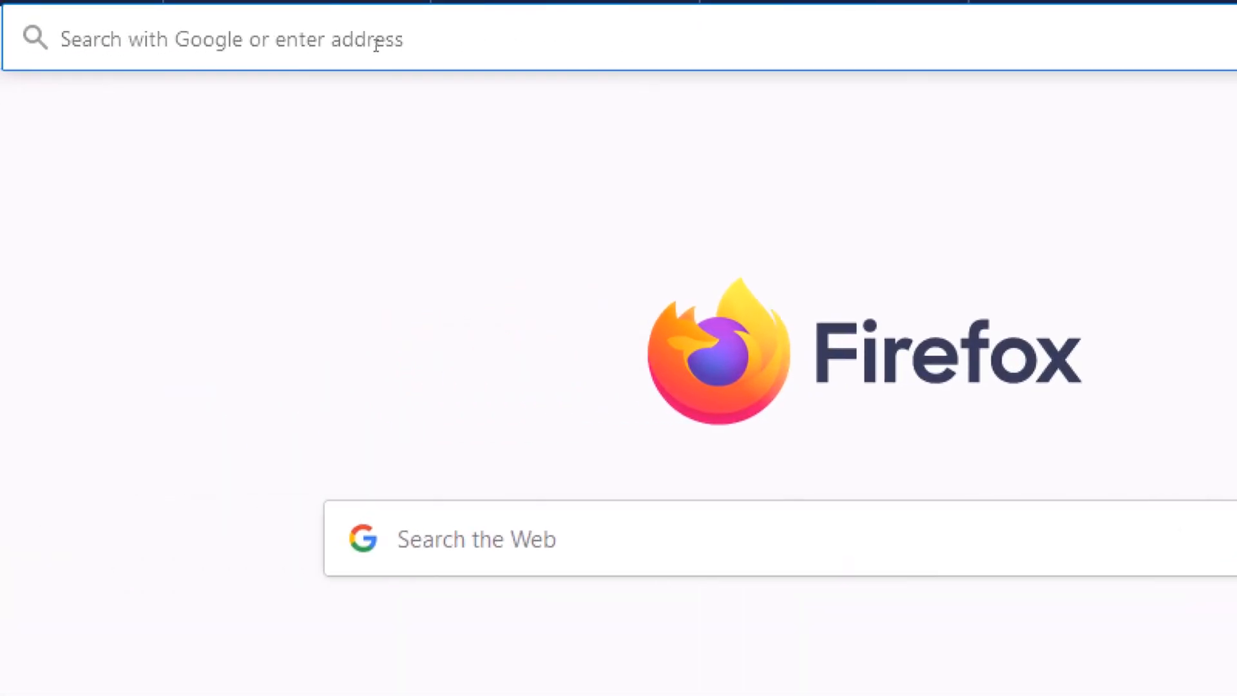
text(zp)
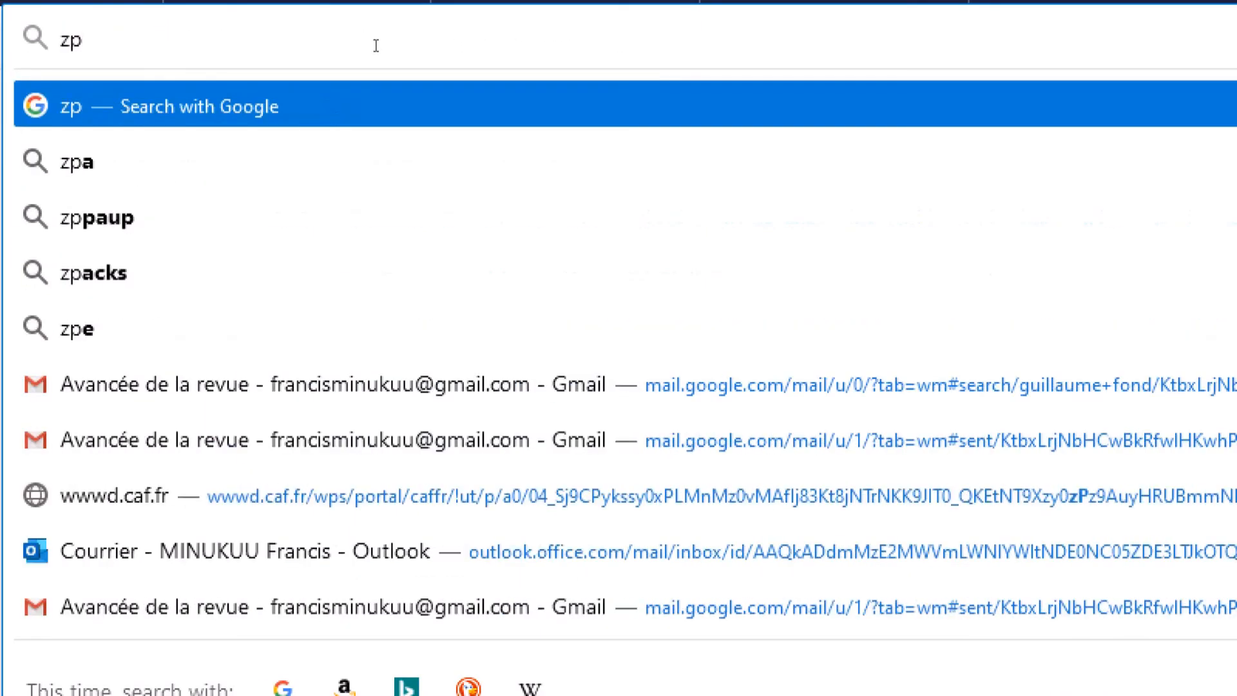
key(BackSpace)
text(ot)
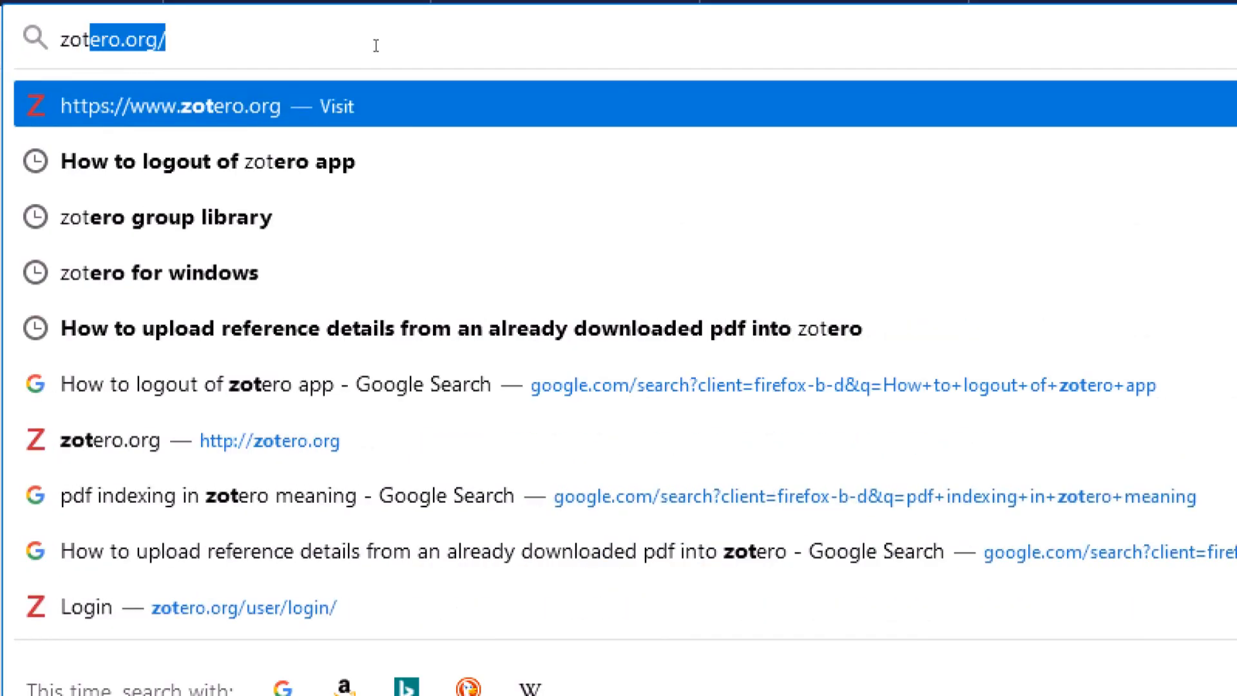
key(Return)
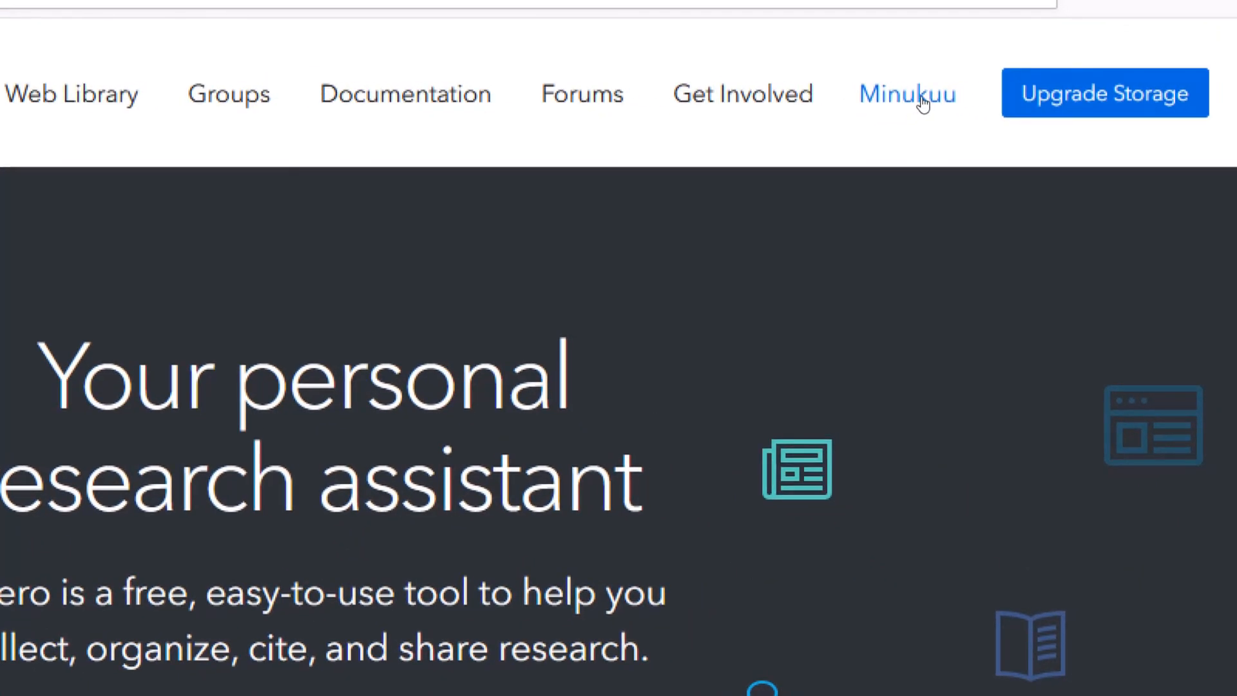
click(923, 102)
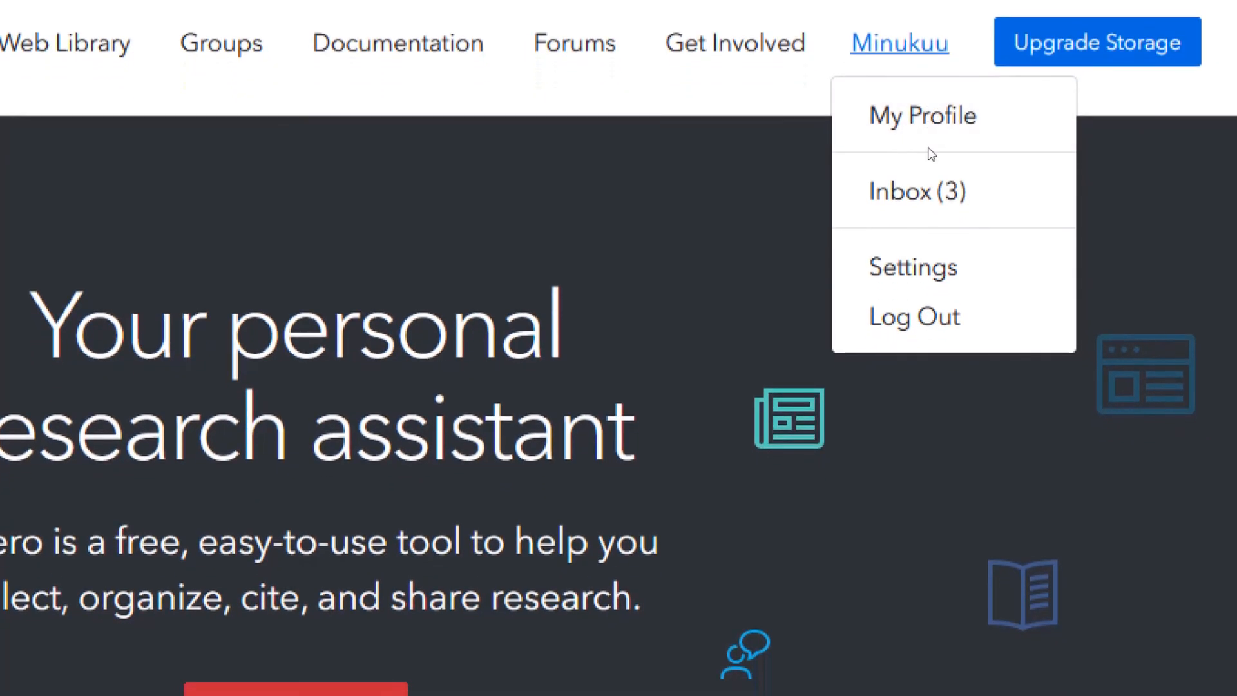
click(929, 261)
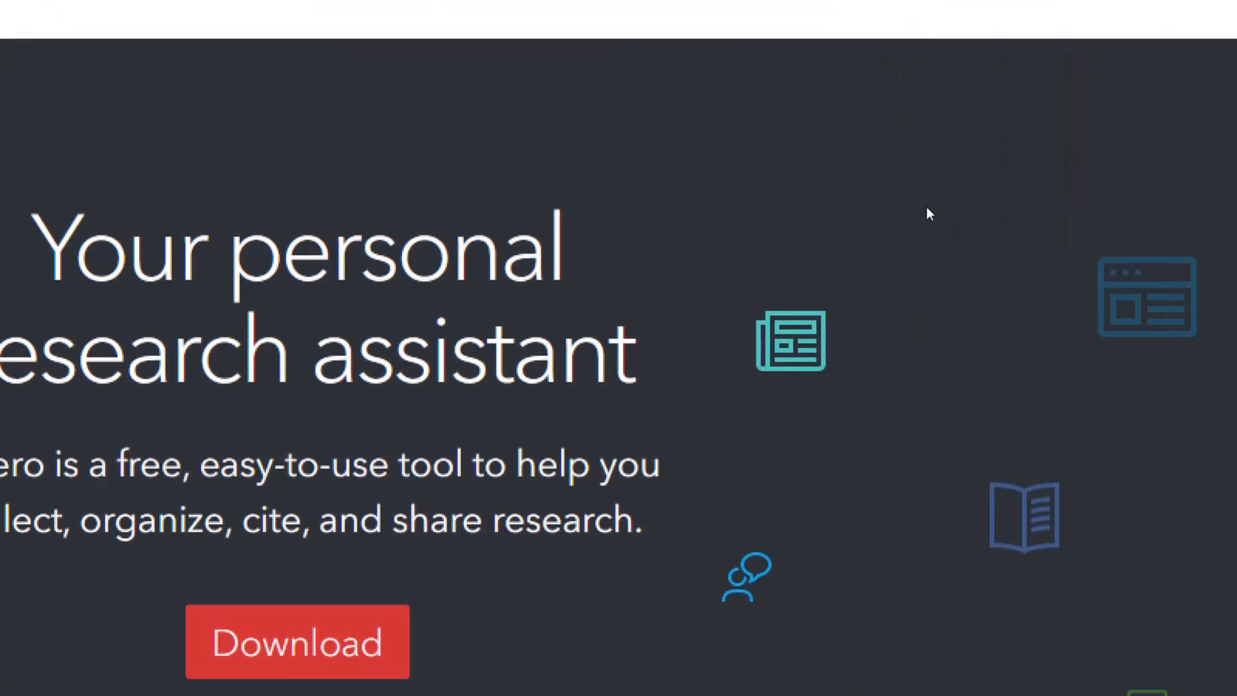
- Log back in to Zotero using a different account from the browser's saved logins
click(920, 97)
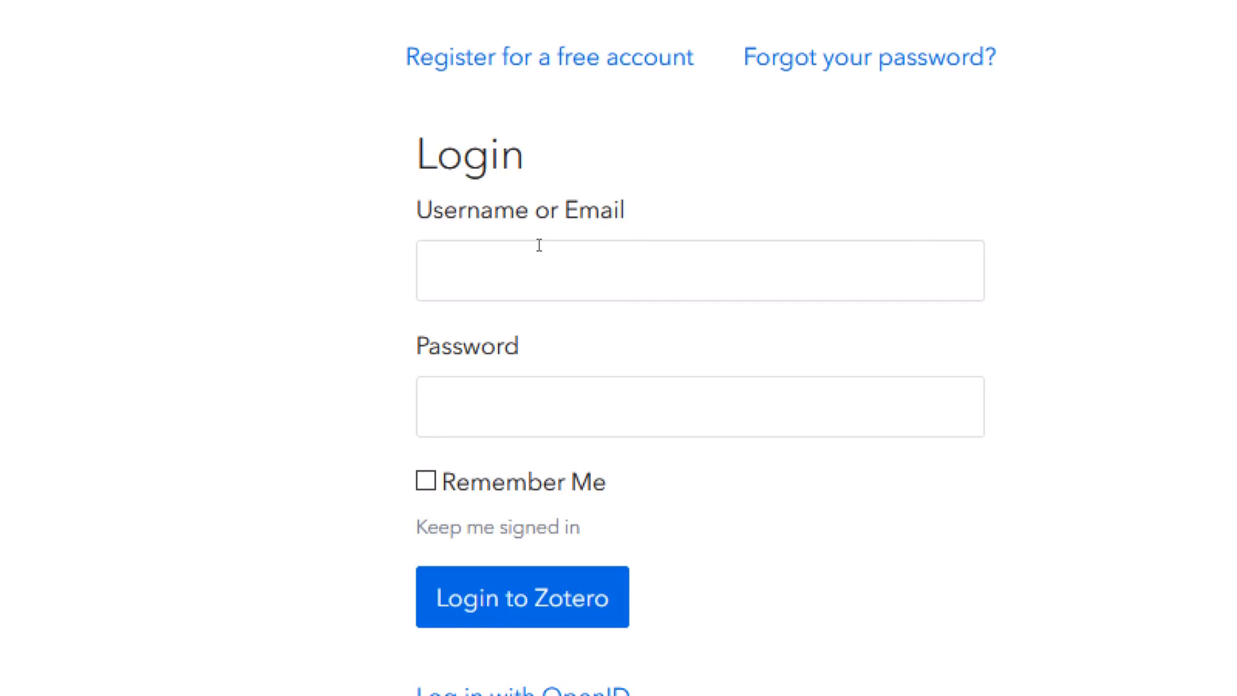
click(540, 246)
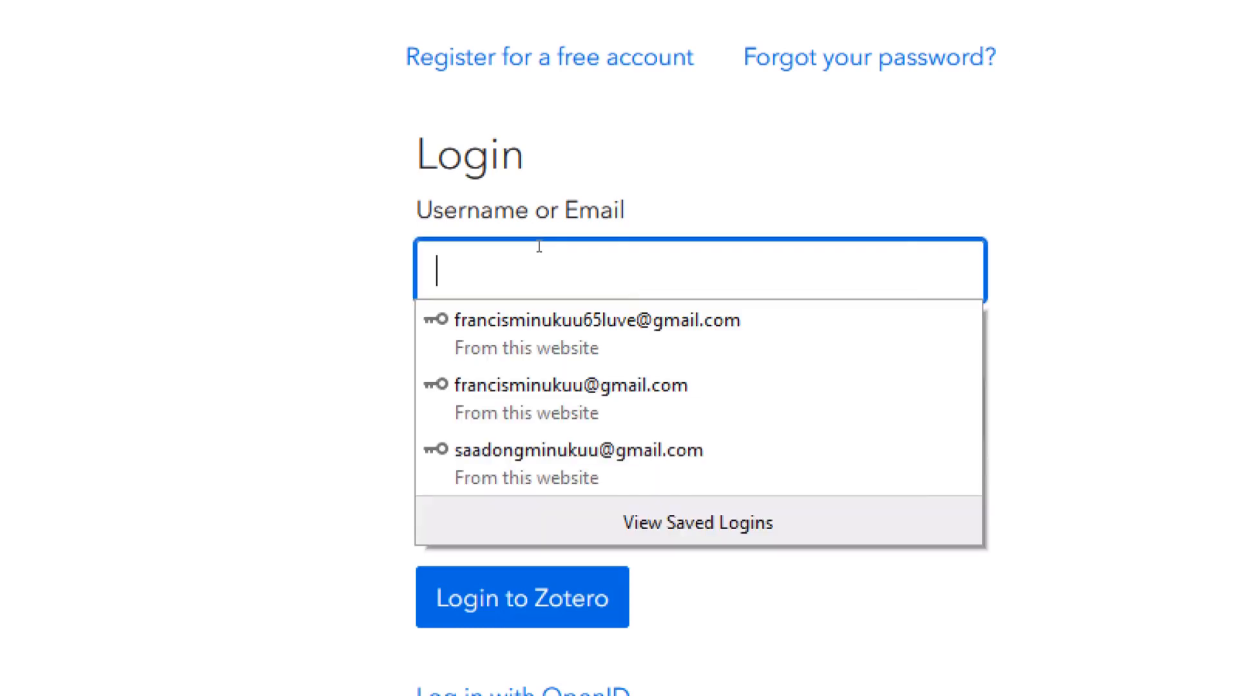
scroll(616, 279, down, 3)
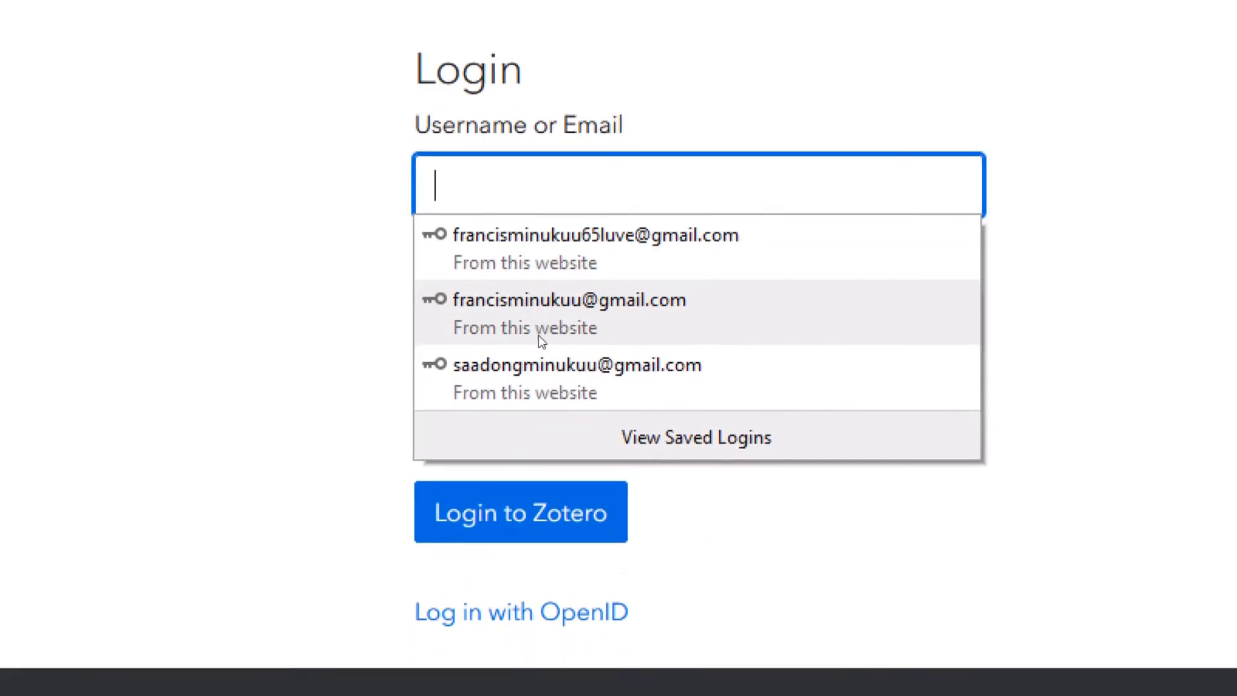
click(541, 353)
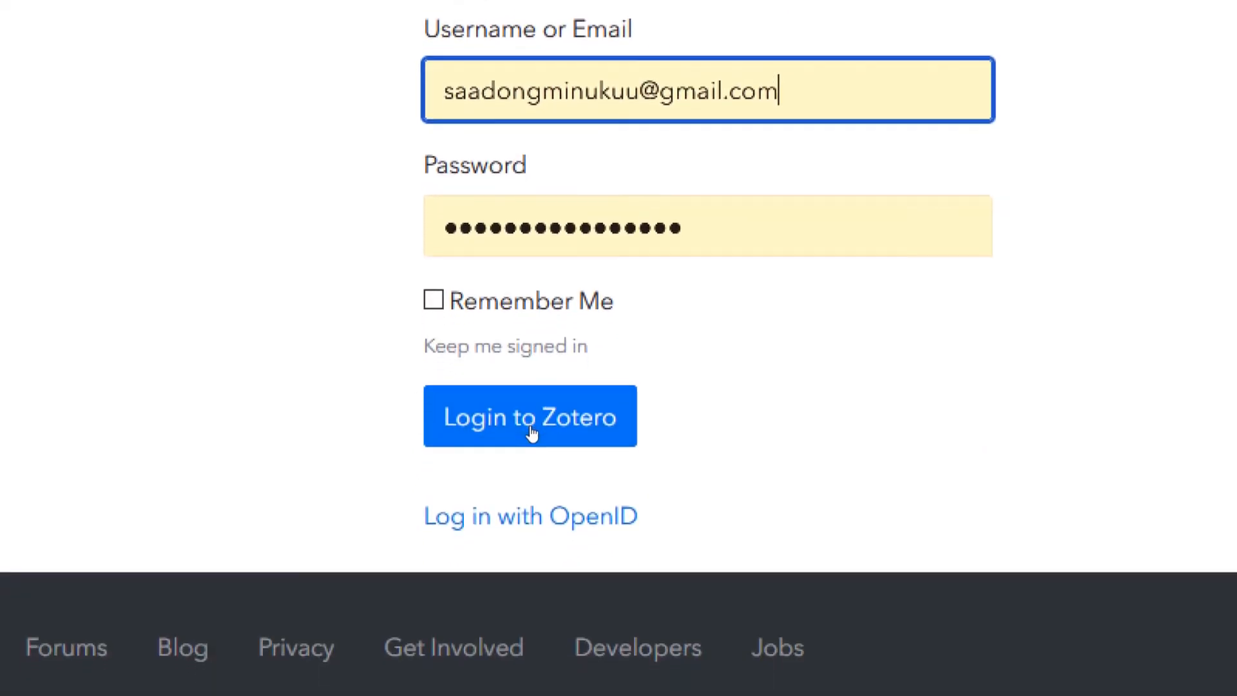
click(532, 431)
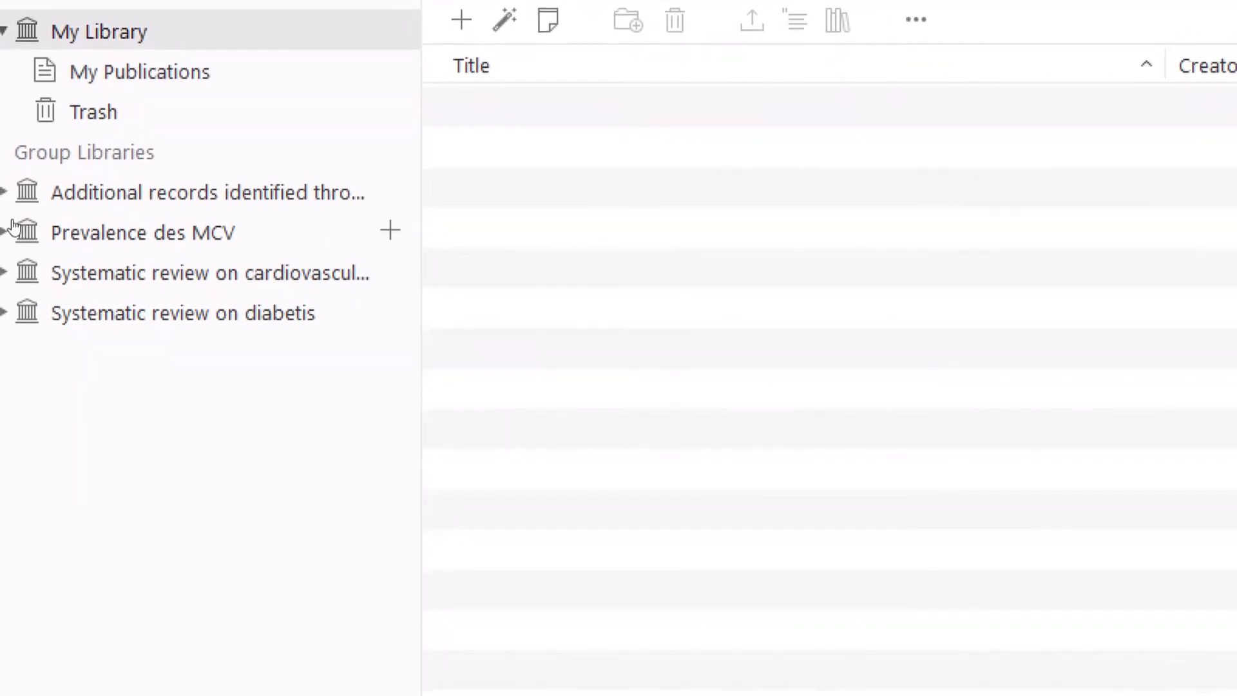
- Select the Introduction article in Prevalence des MCV and view its two attachments, including MCV.pdf
click(65, 237)
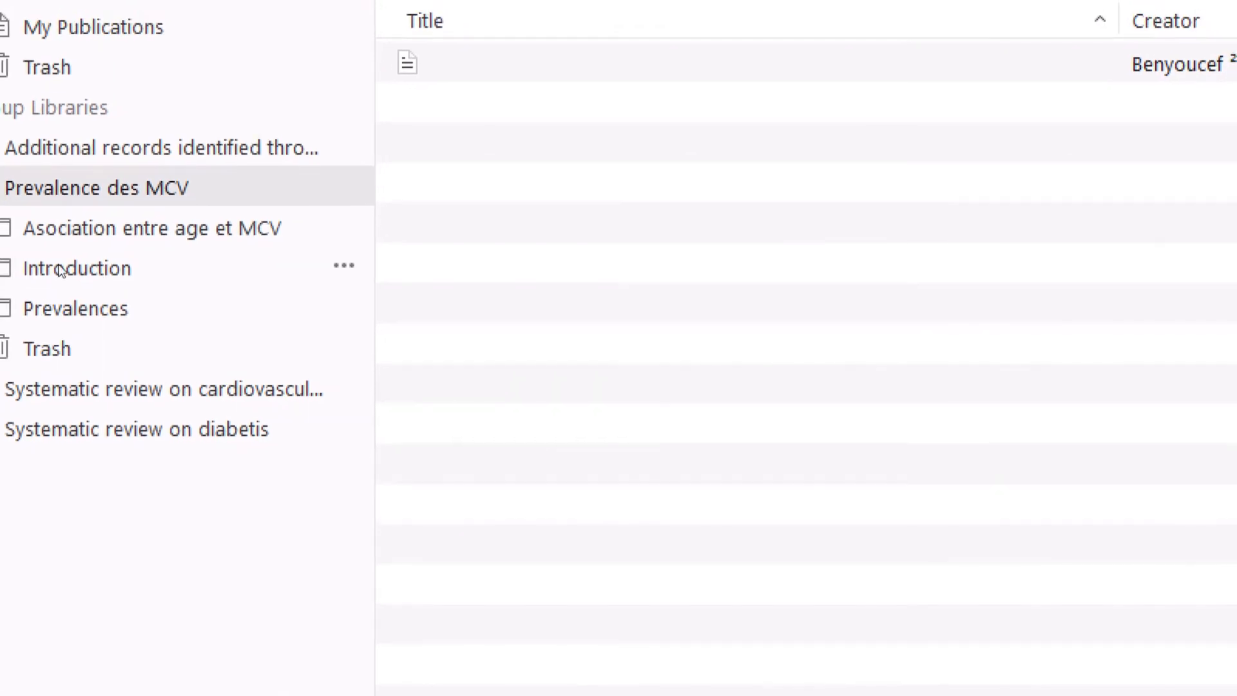
click(62, 268)
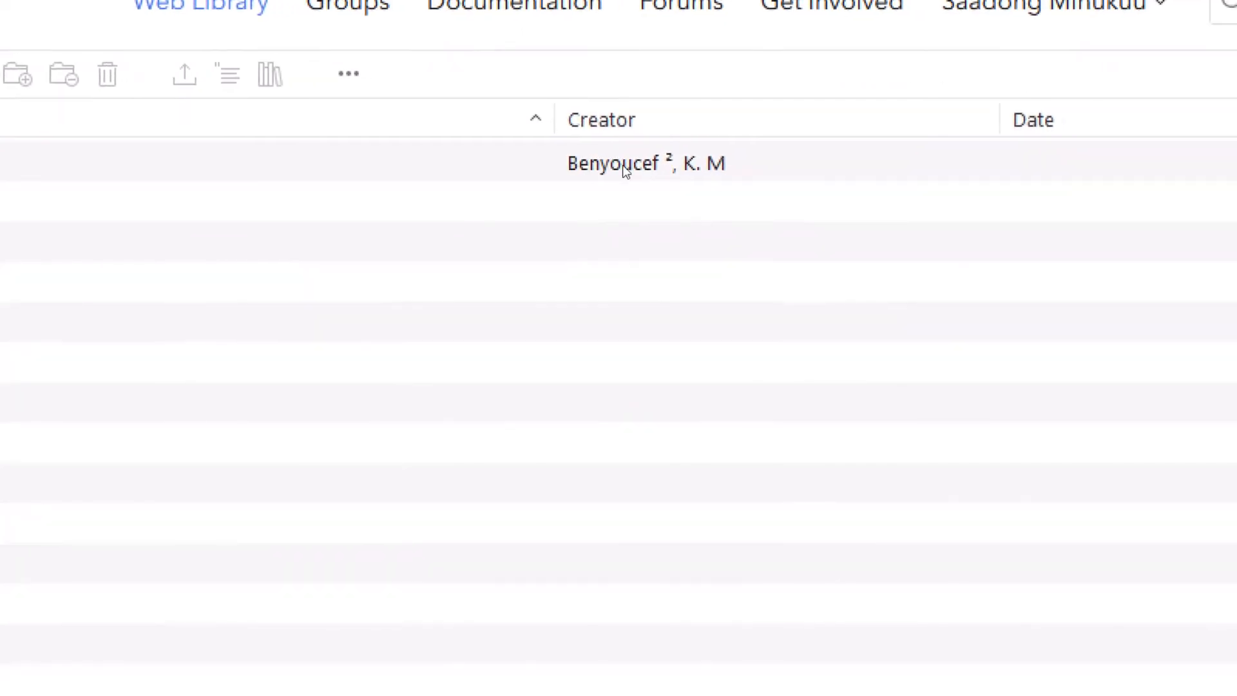
click(620, 166)
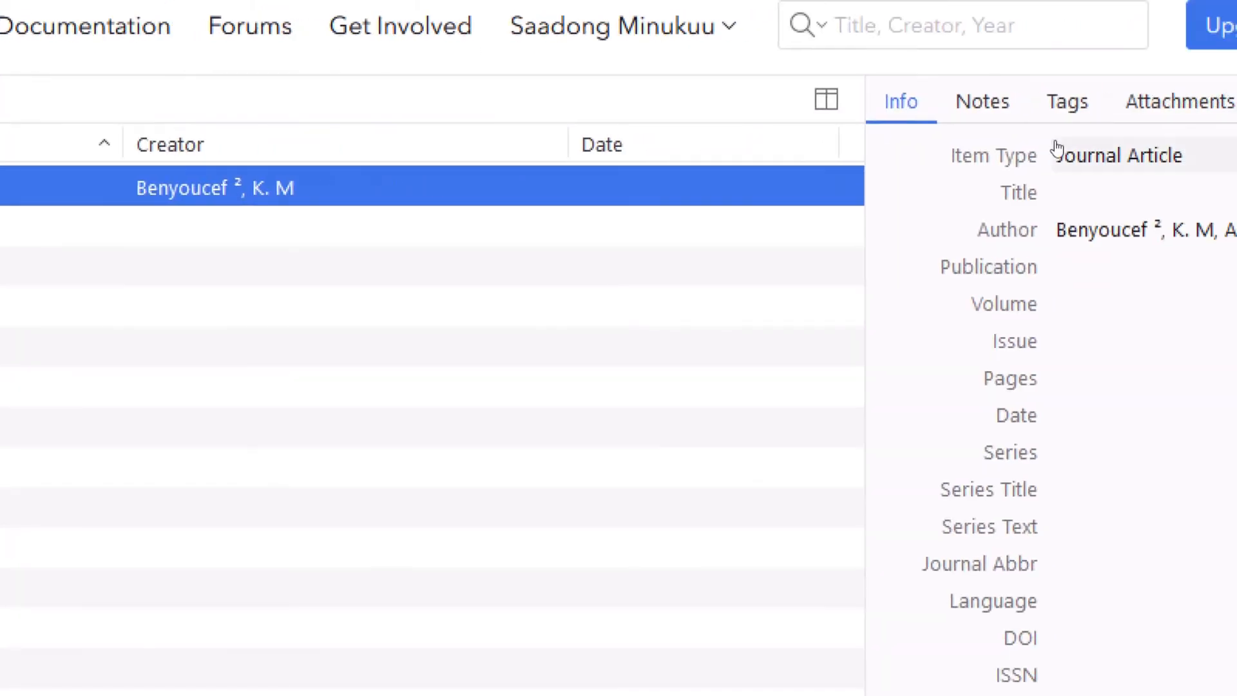
click(1128, 129)
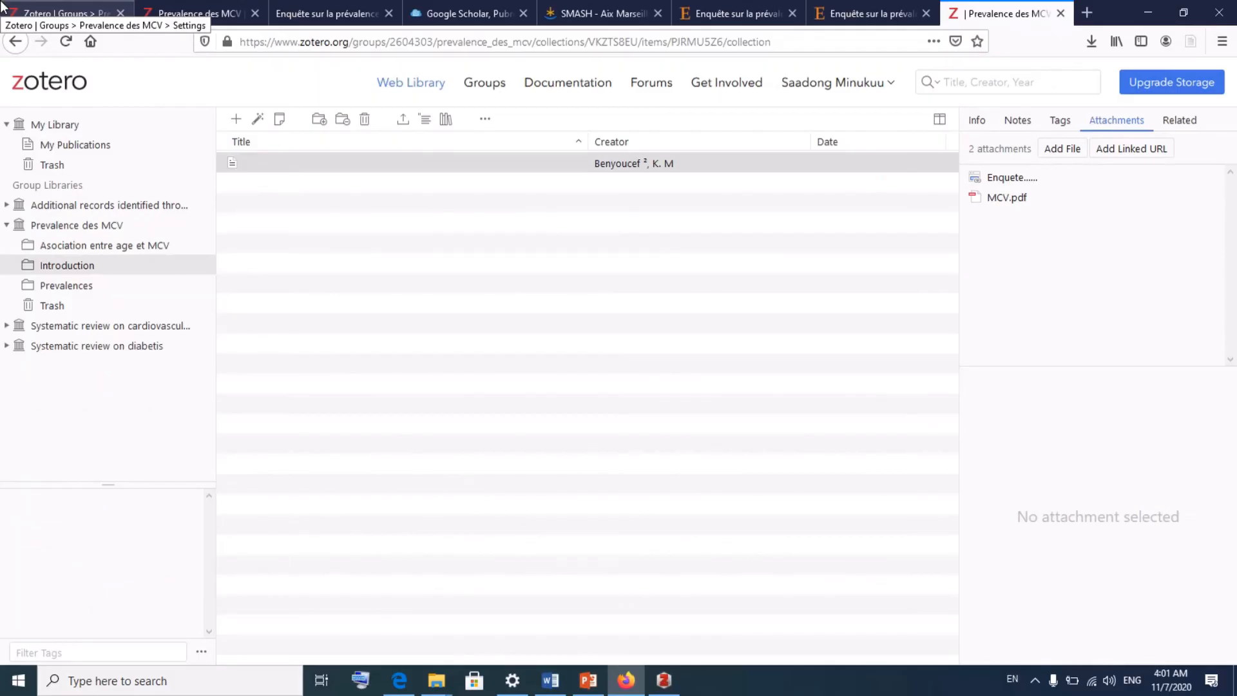
- Check the Prevalences and Asociation entre age et MCV collections, then return to Zotero desktop
click(80, 289)
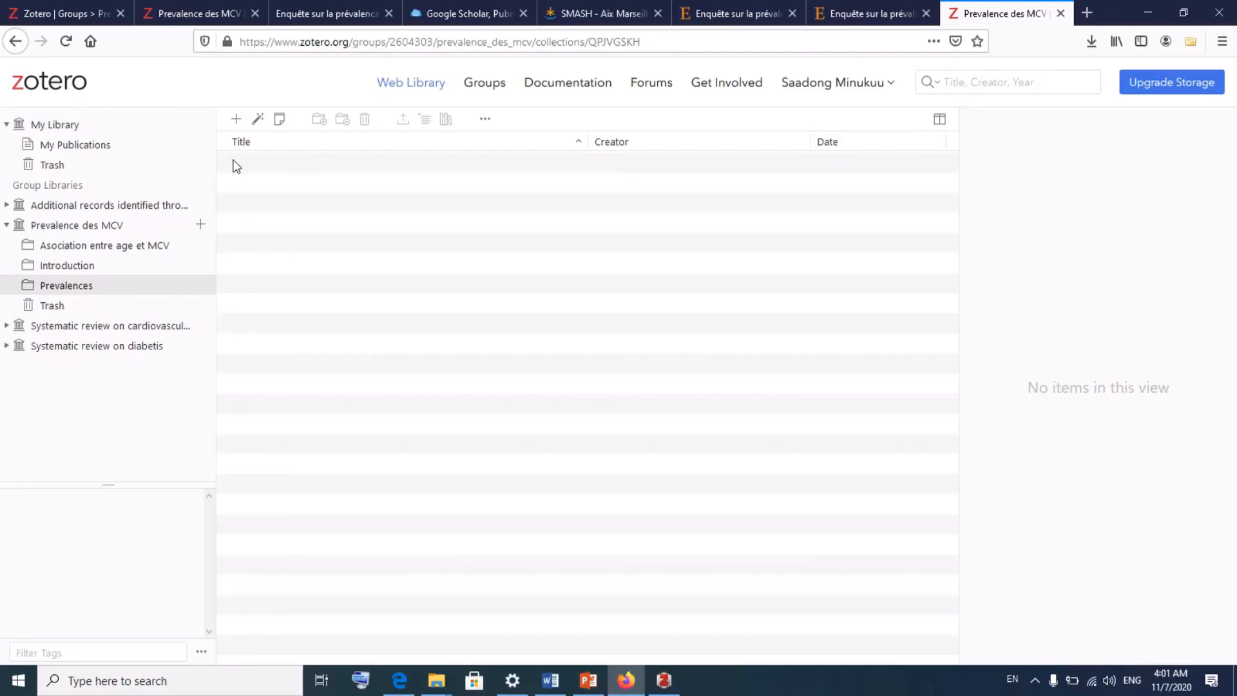
click(89, 248)
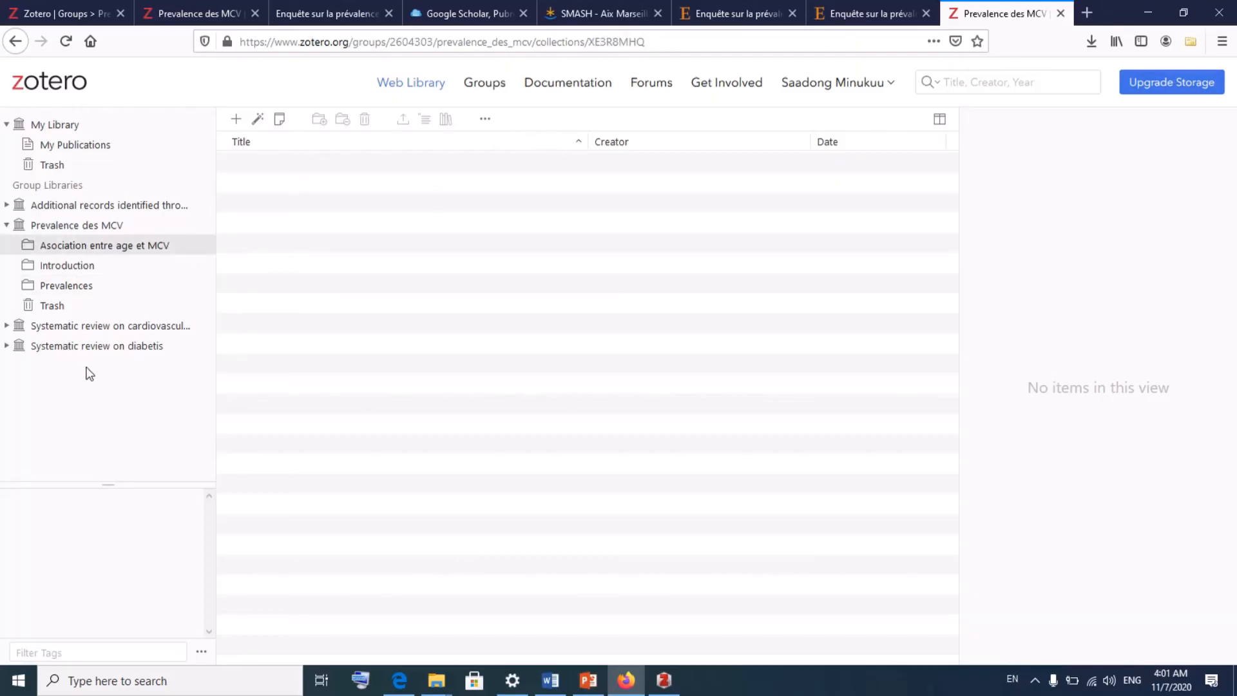
click(663, 681)
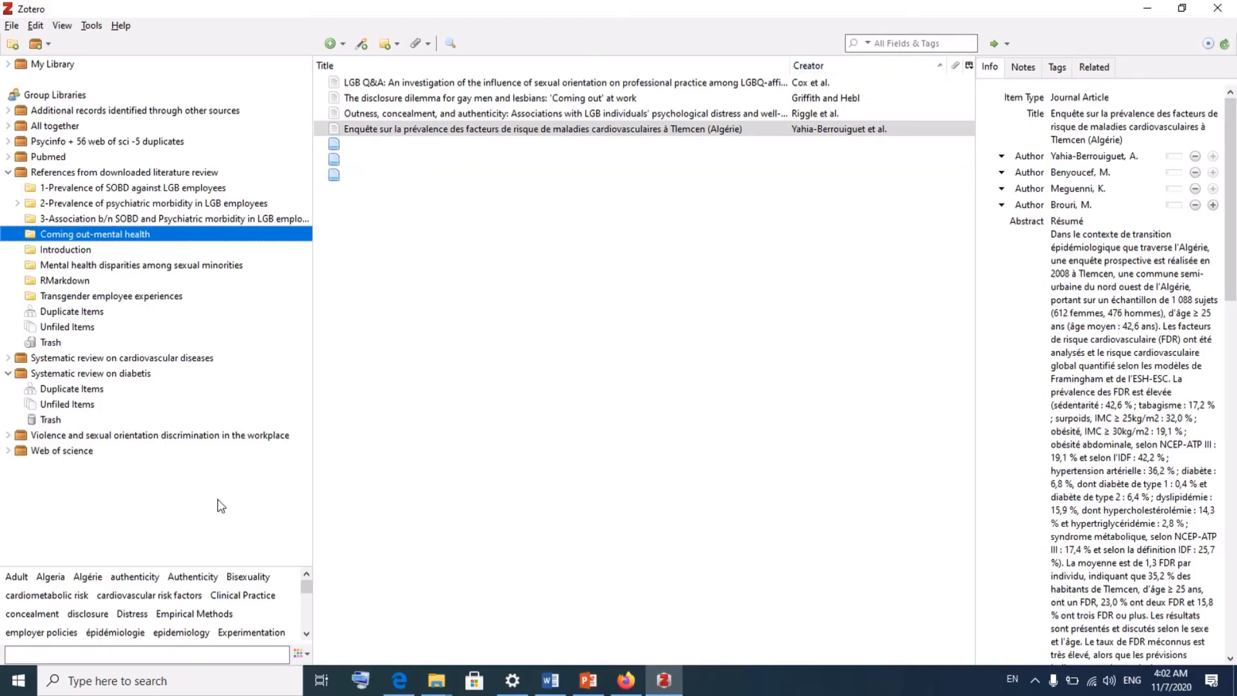
- Minimize Zotero desktop and open the Prevalences collection in the Firefox web library
click(36, 26)
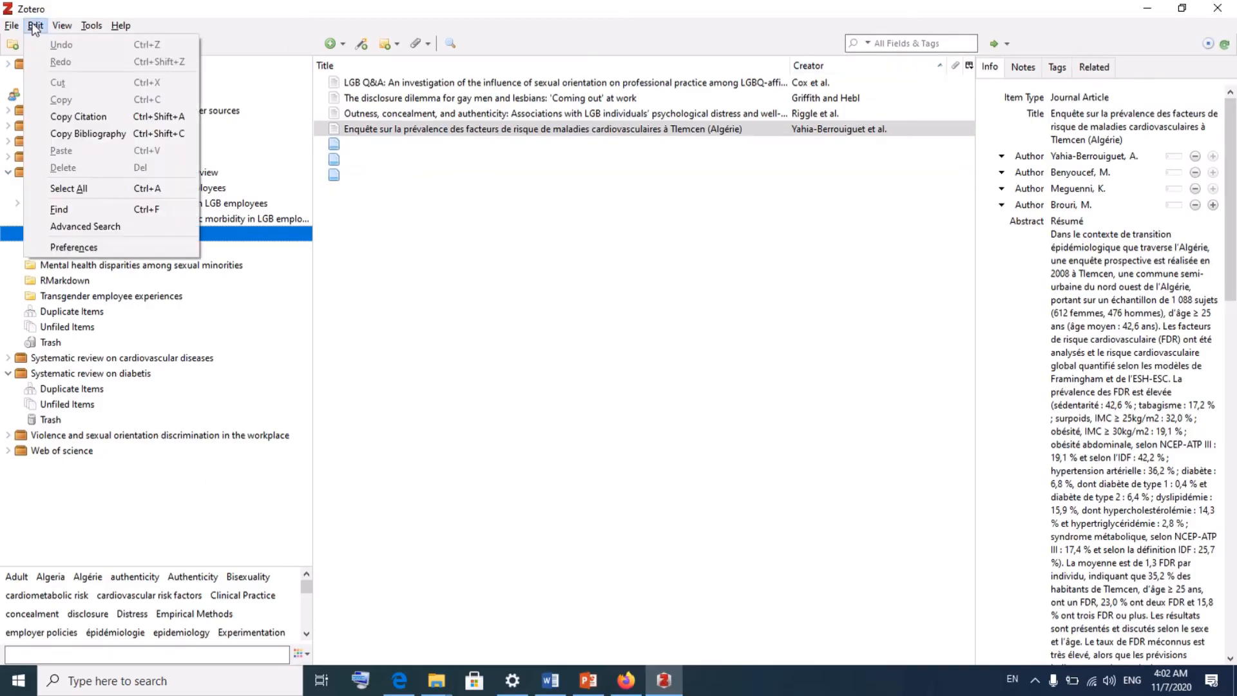
mouse_move(12, 26)
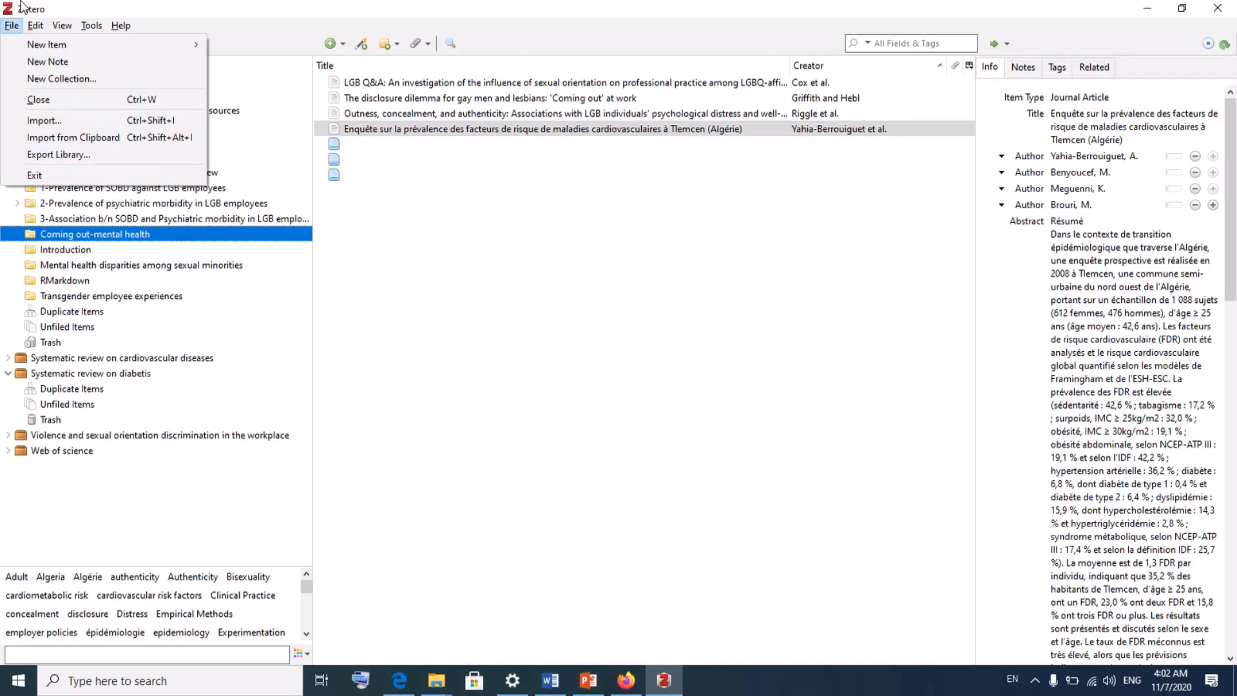
click(3, 7)
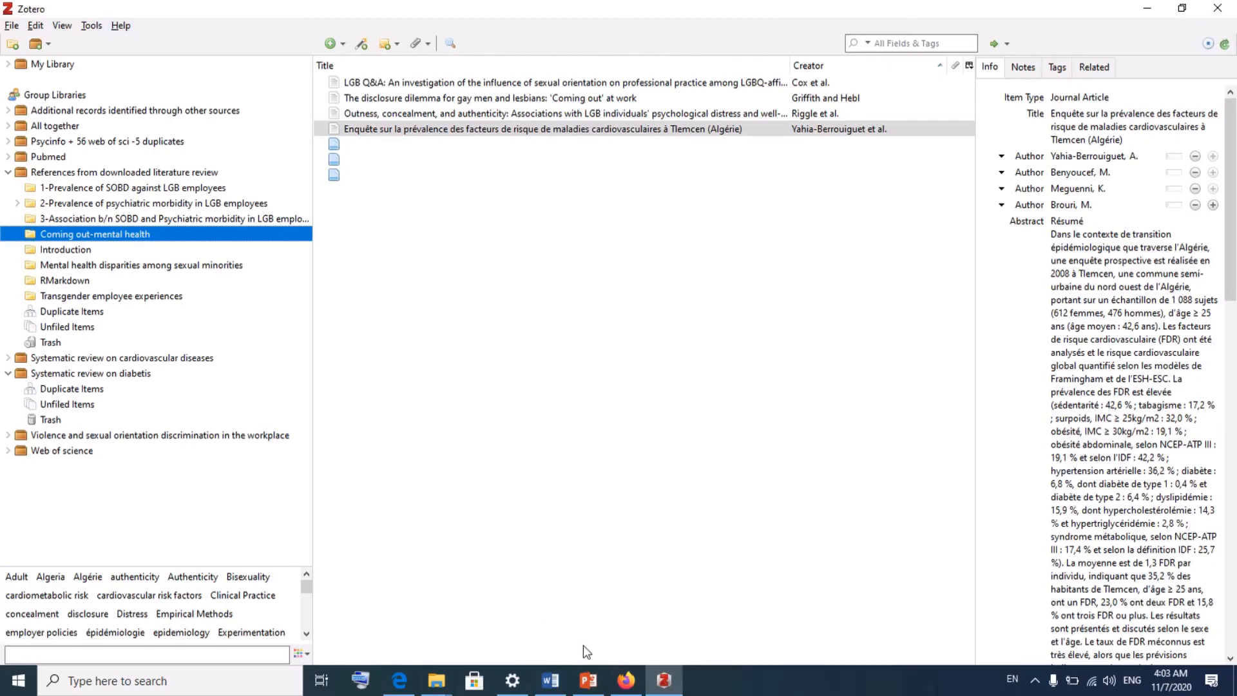
click(630, 687)
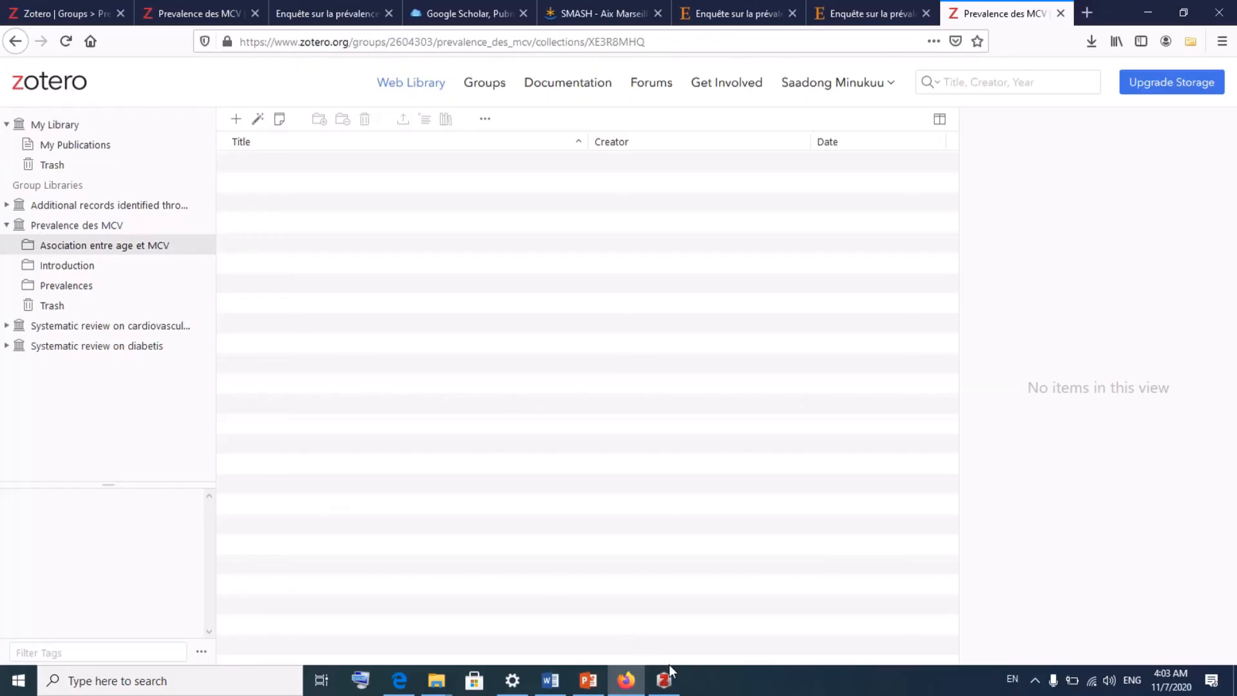
click(665, 687)
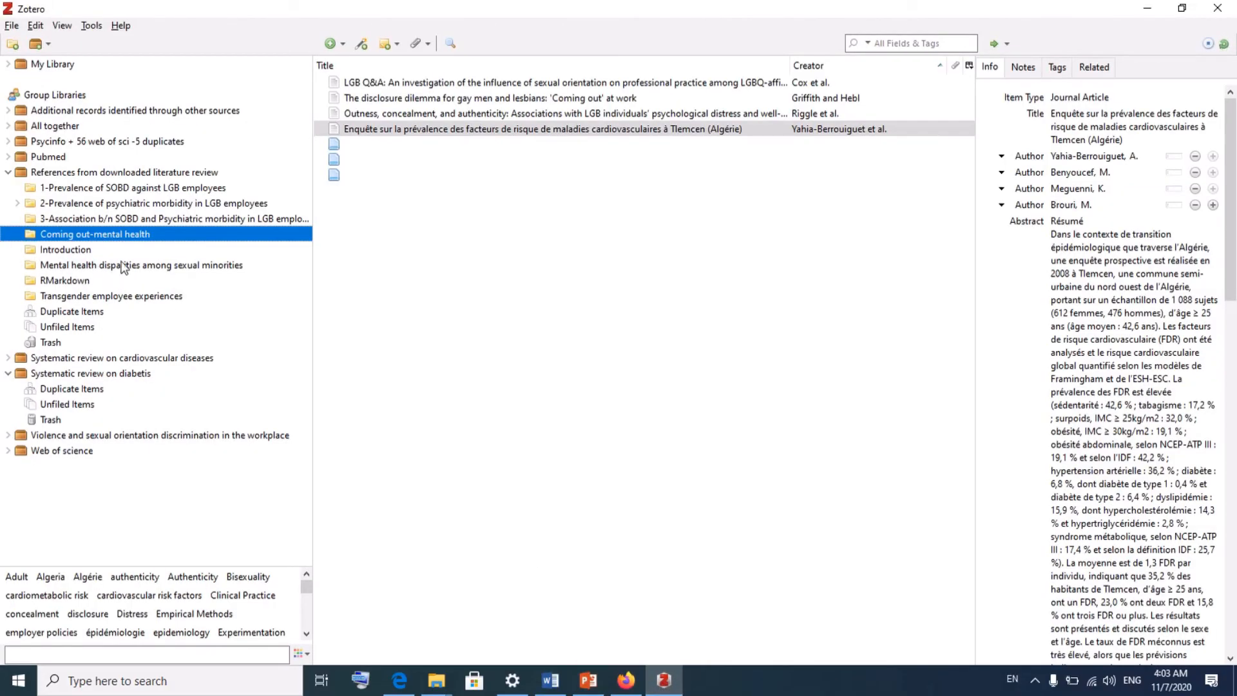
click(1145, 12)
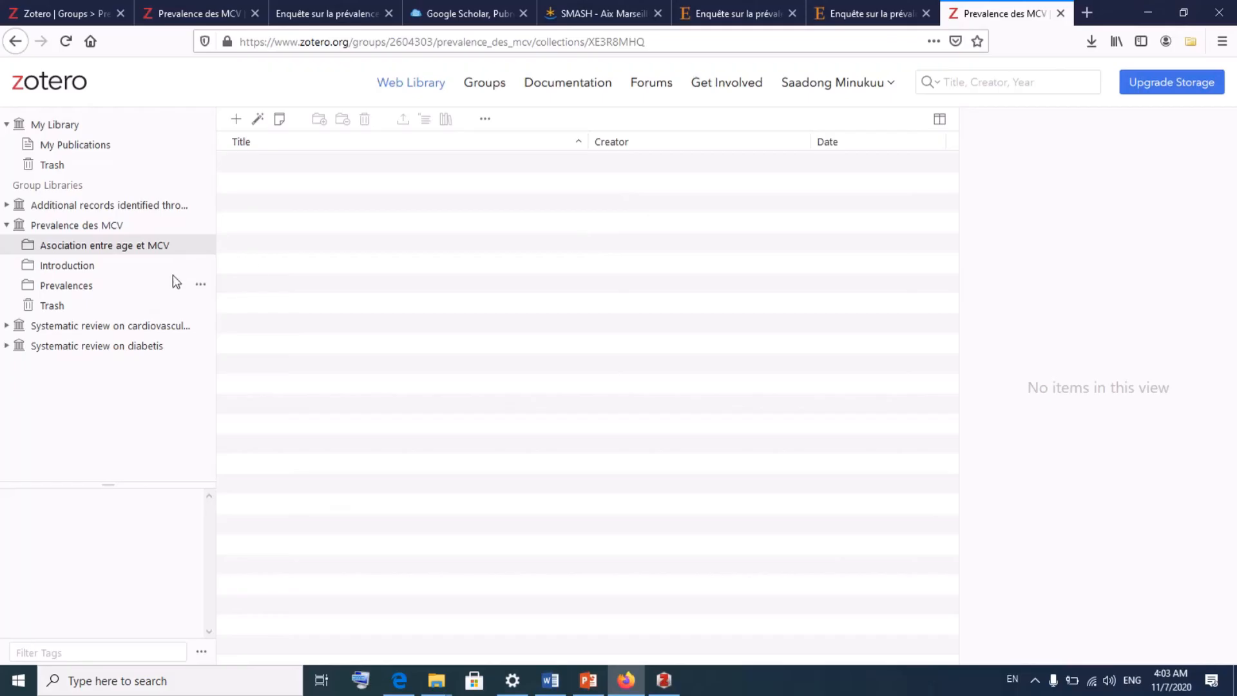
click(73, 290)
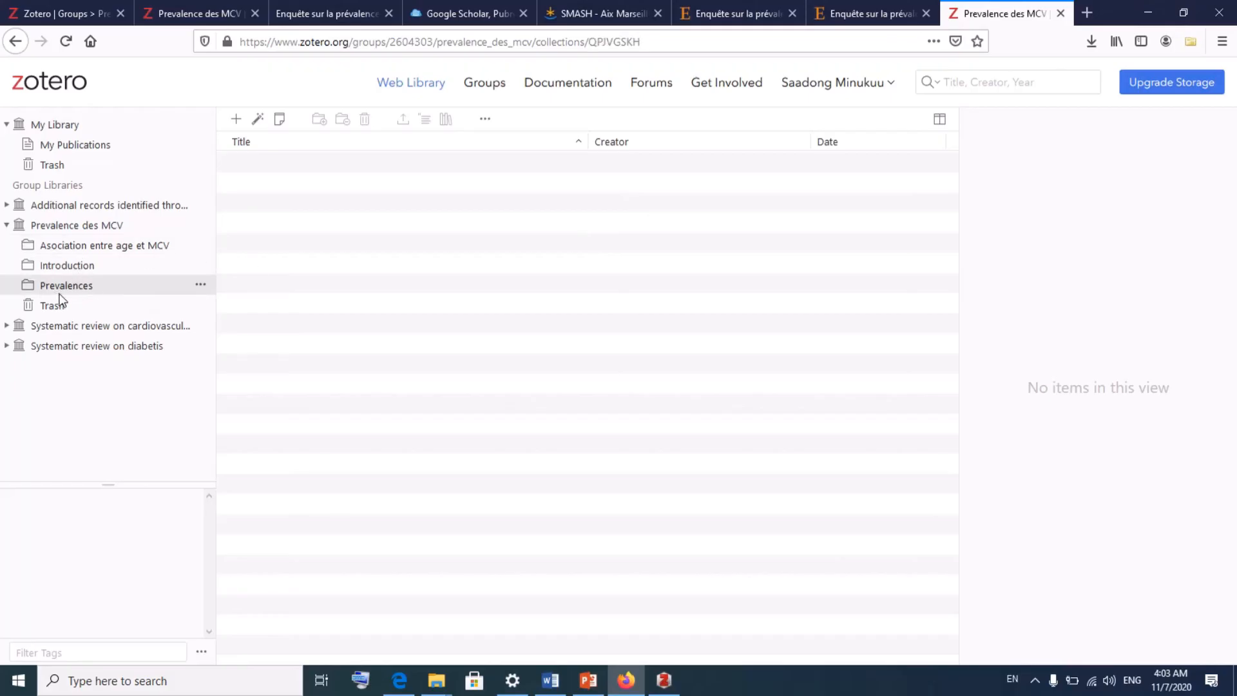
- Reopen Zotero's Preferences at the Sync pane and confirm the settings with OK
click(664, 680)
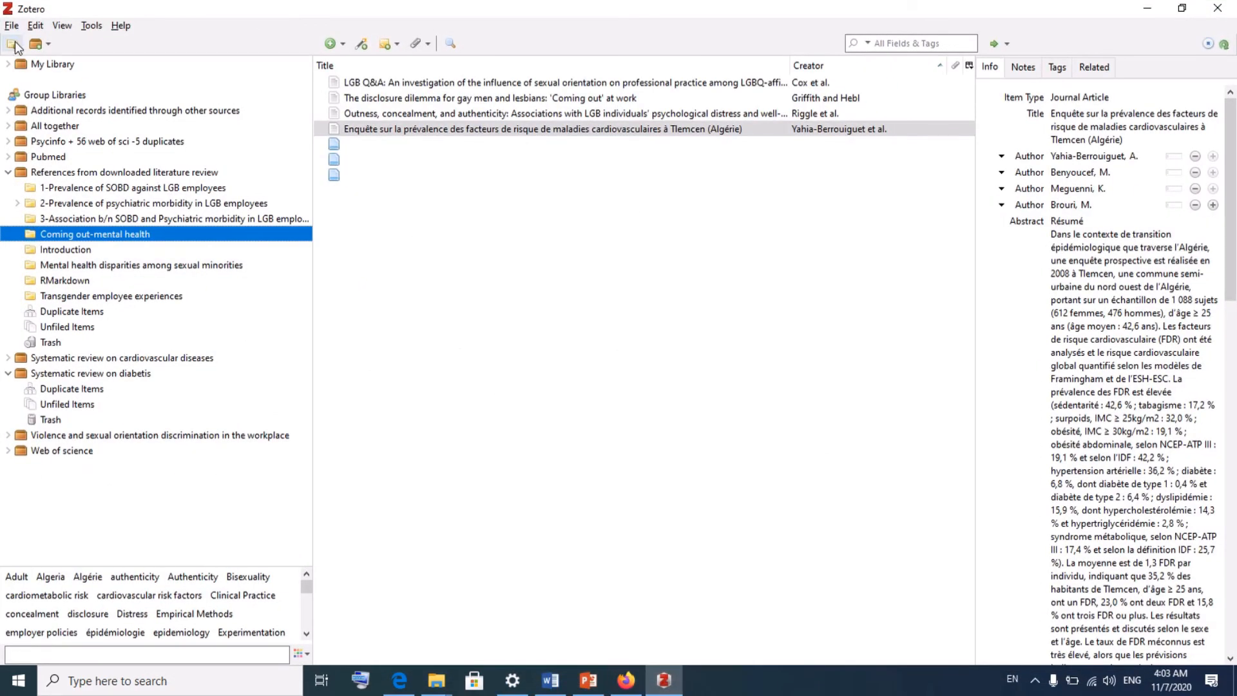
click(11, 25)
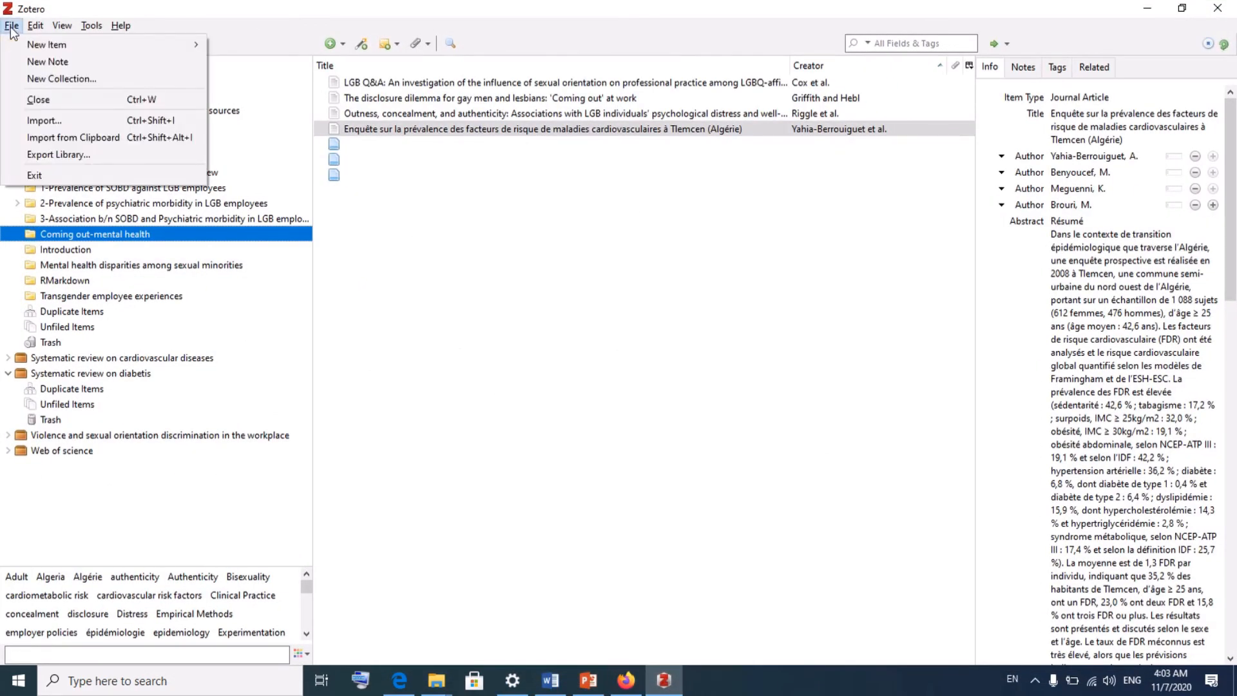
mouse_move(44, 26)
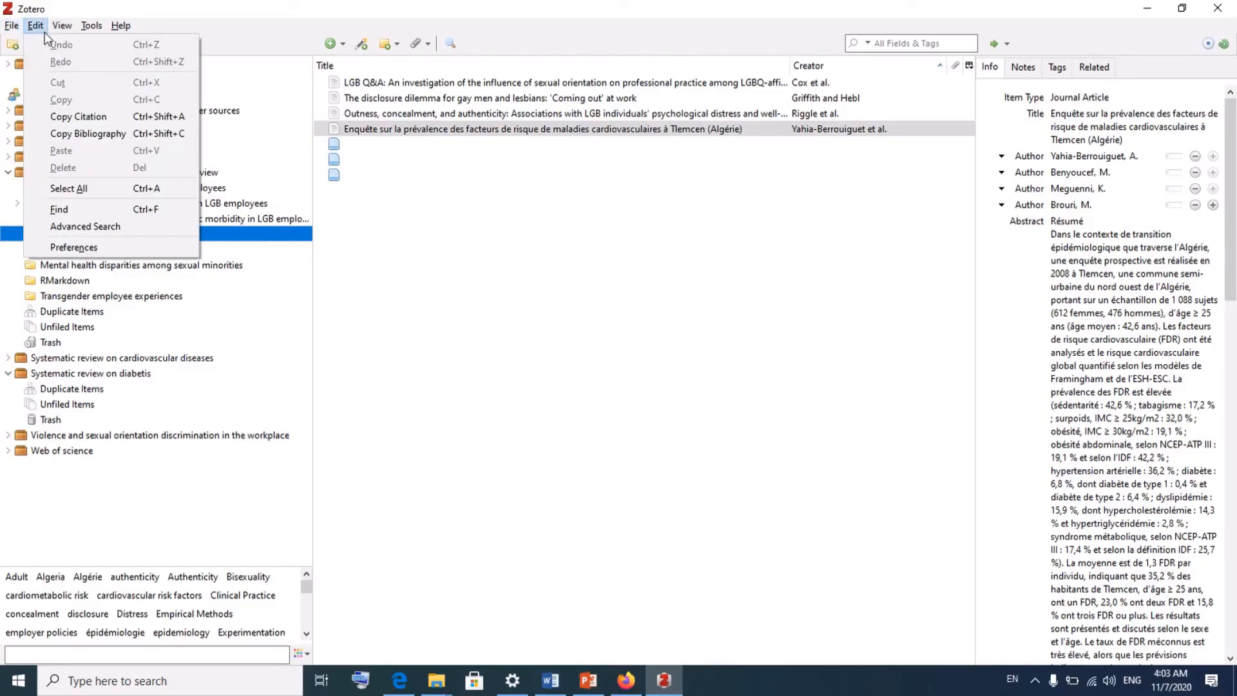
click(89, 249)
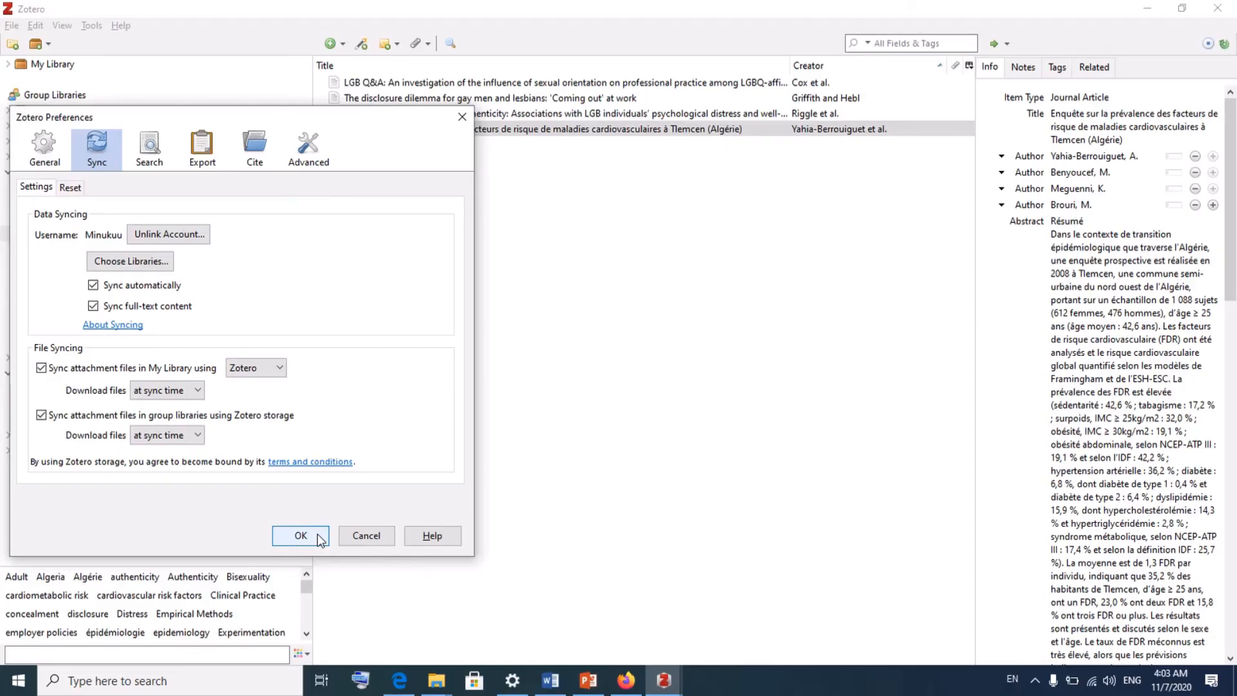
click(319, 539)
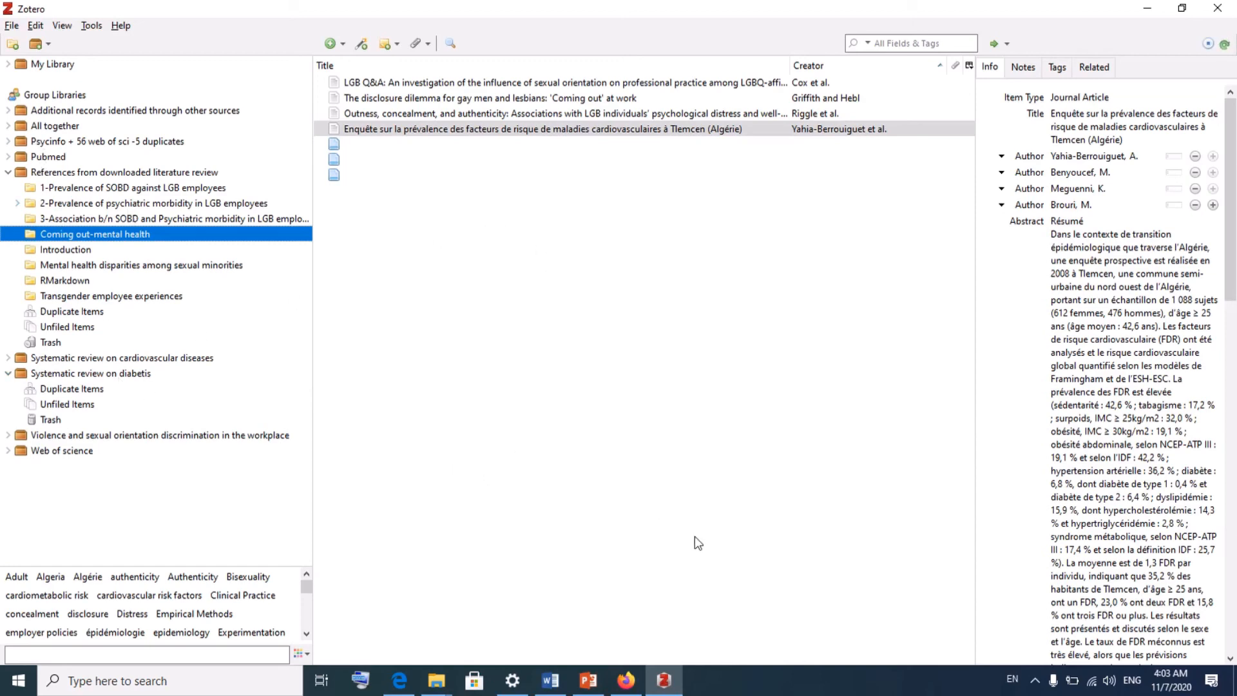
- Drag MCV.pdf from the desktop into the Prevalences item list of the Prevalence des MCV group
click(625, 680)
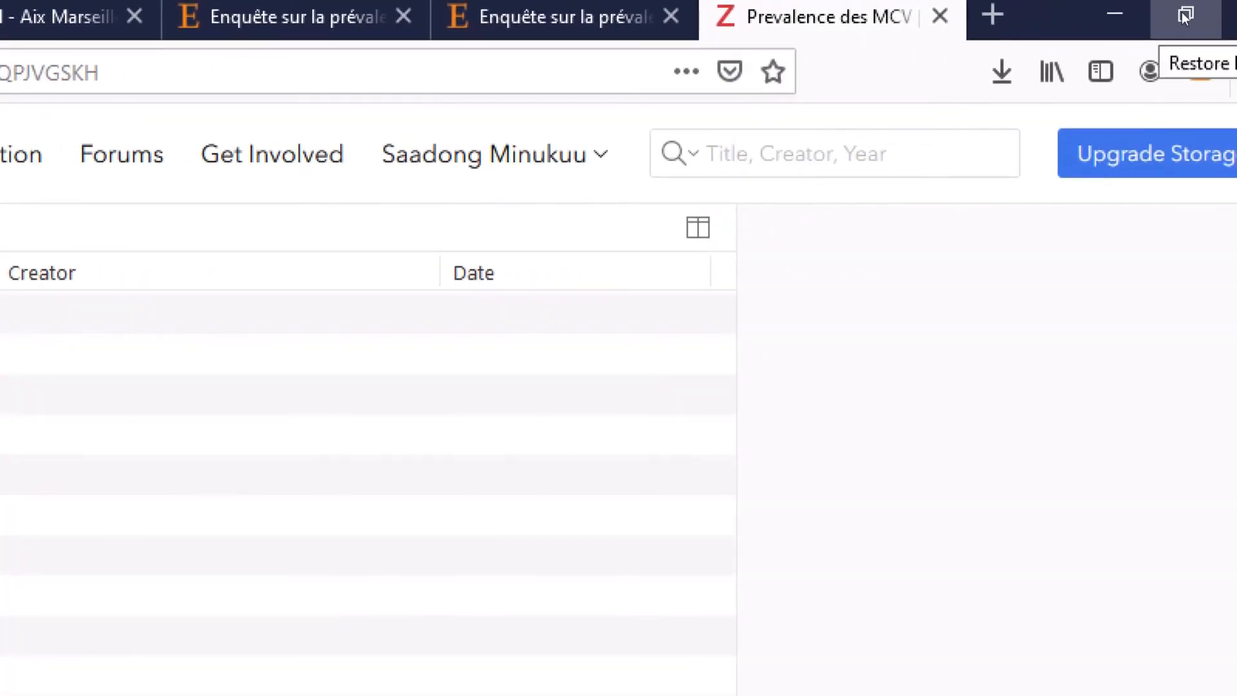
click(1184, 17)
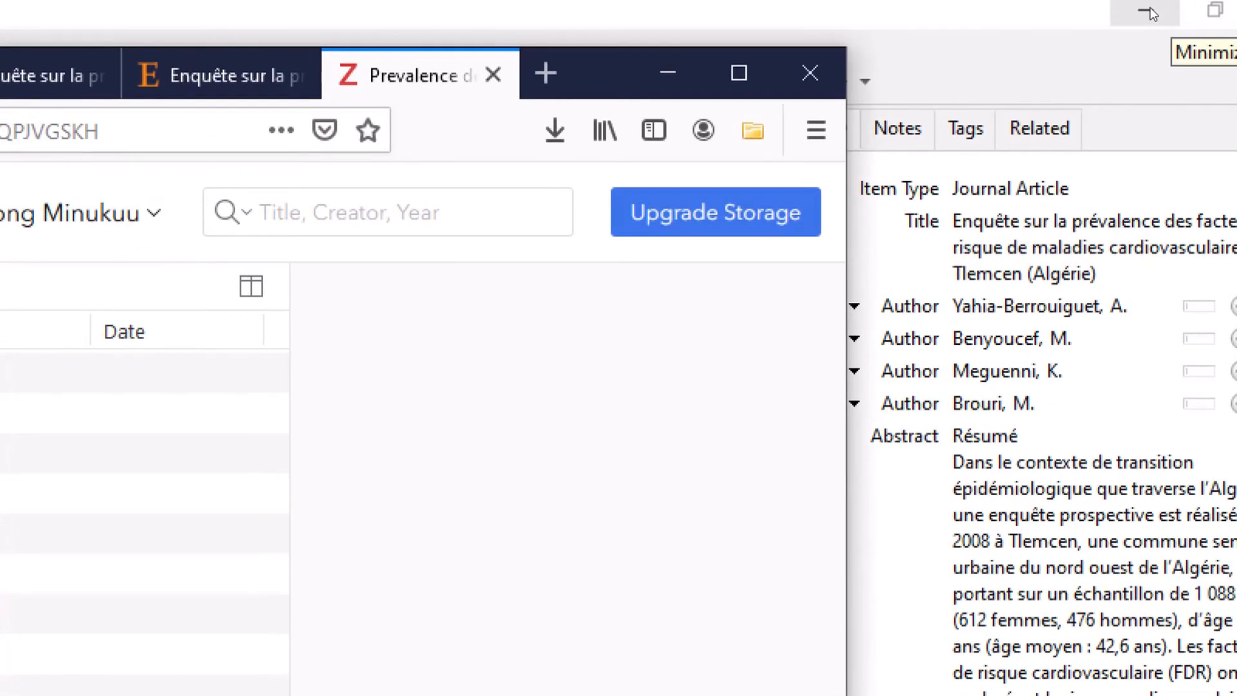
click(1151, 13)
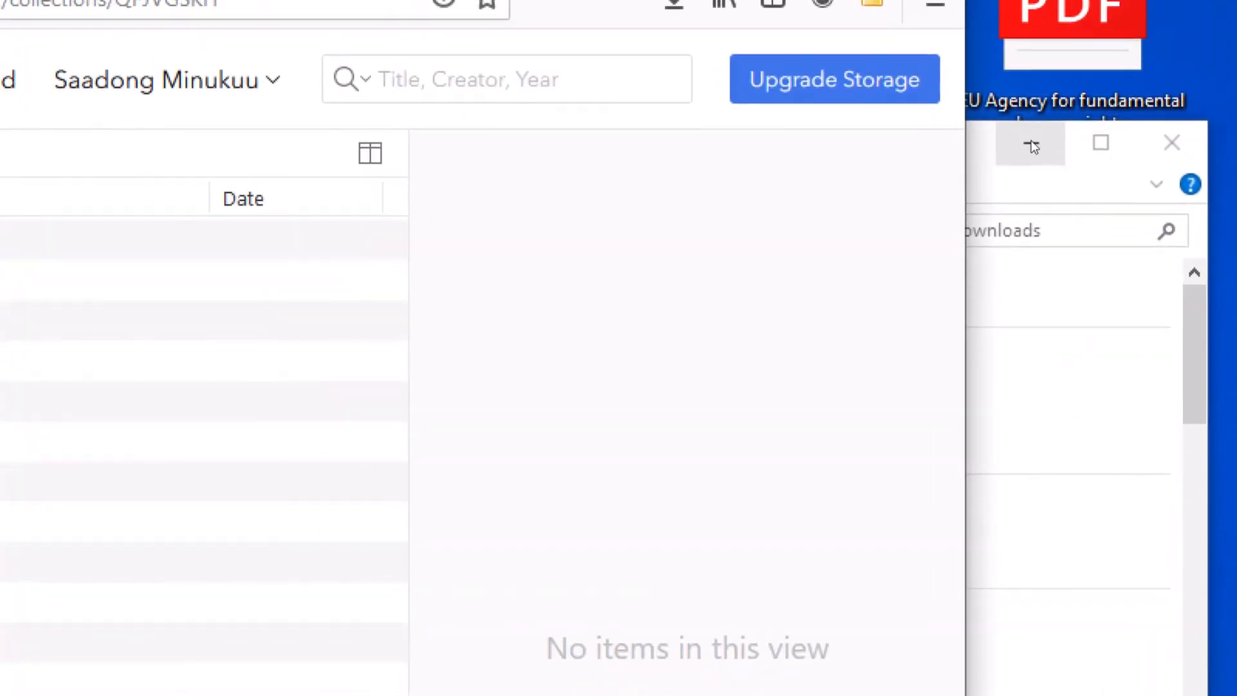
click(1031, 141)
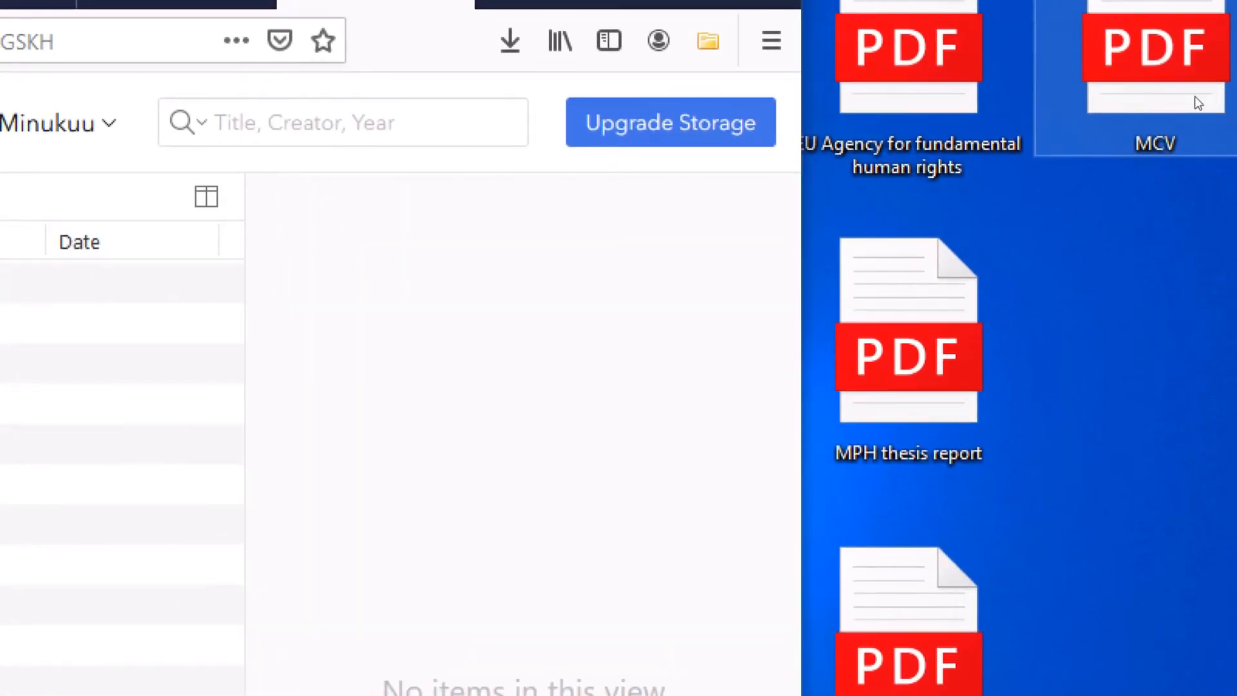
drag(1198, 103, 121, 527)
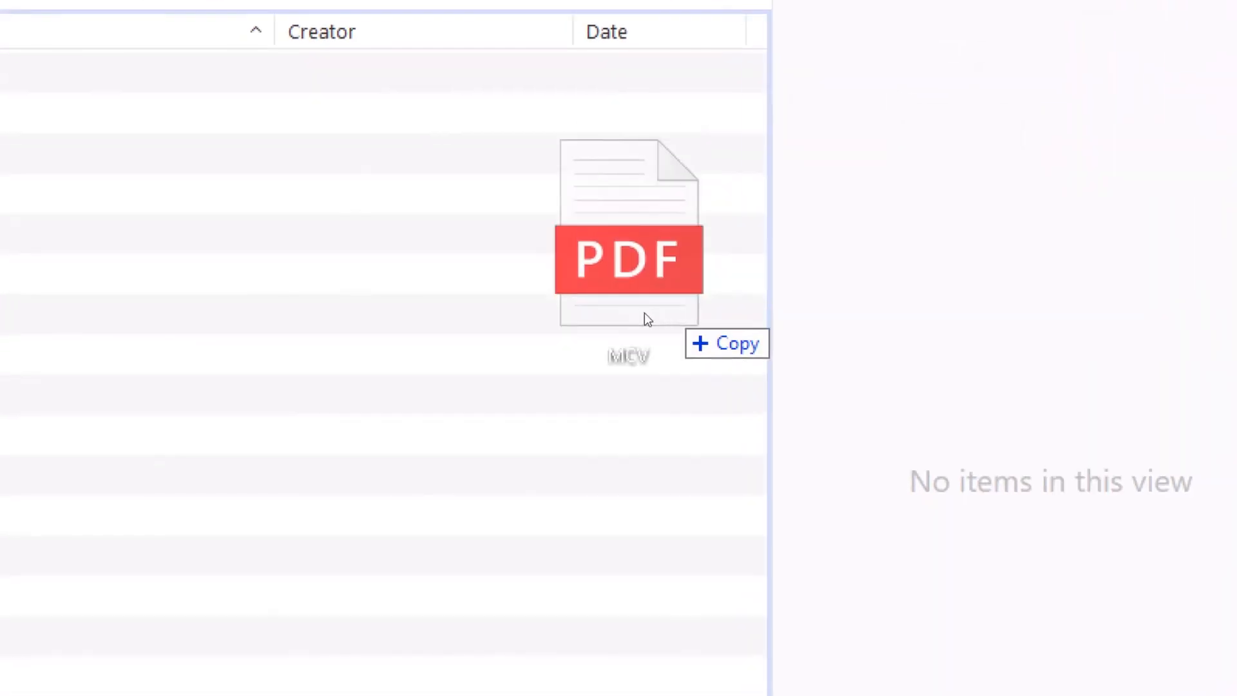
drag(644, 314, 0, 322)
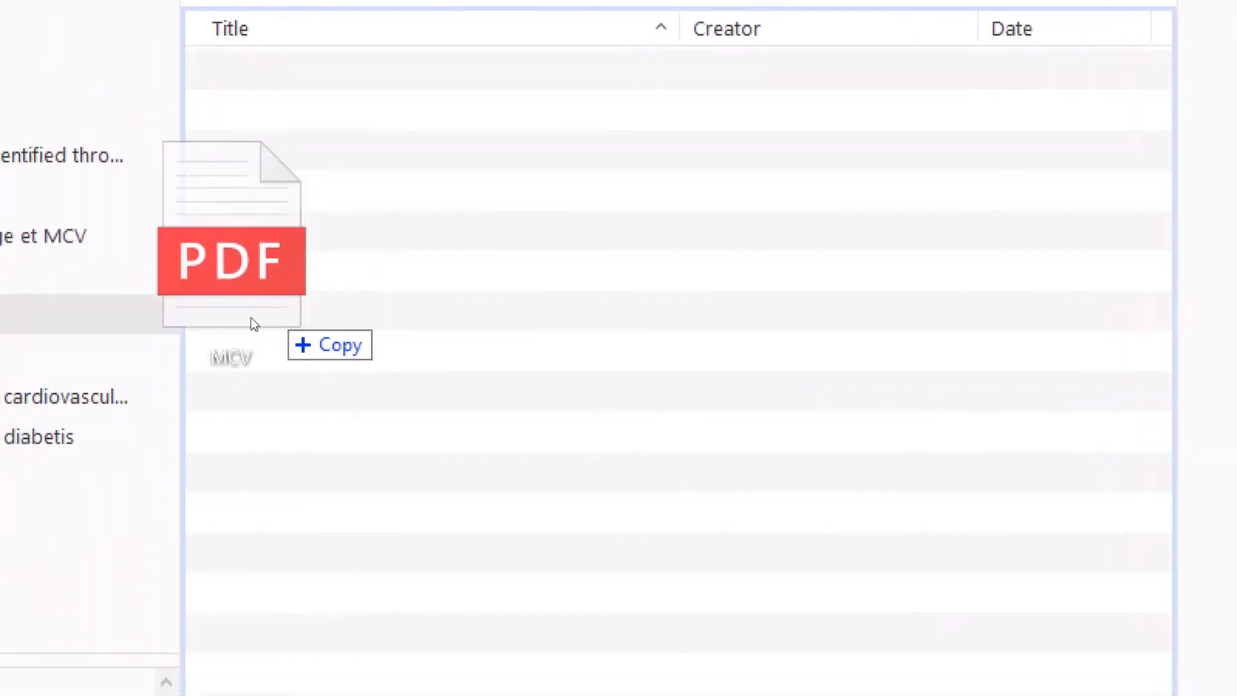
drag(250, 317, 407, 265)
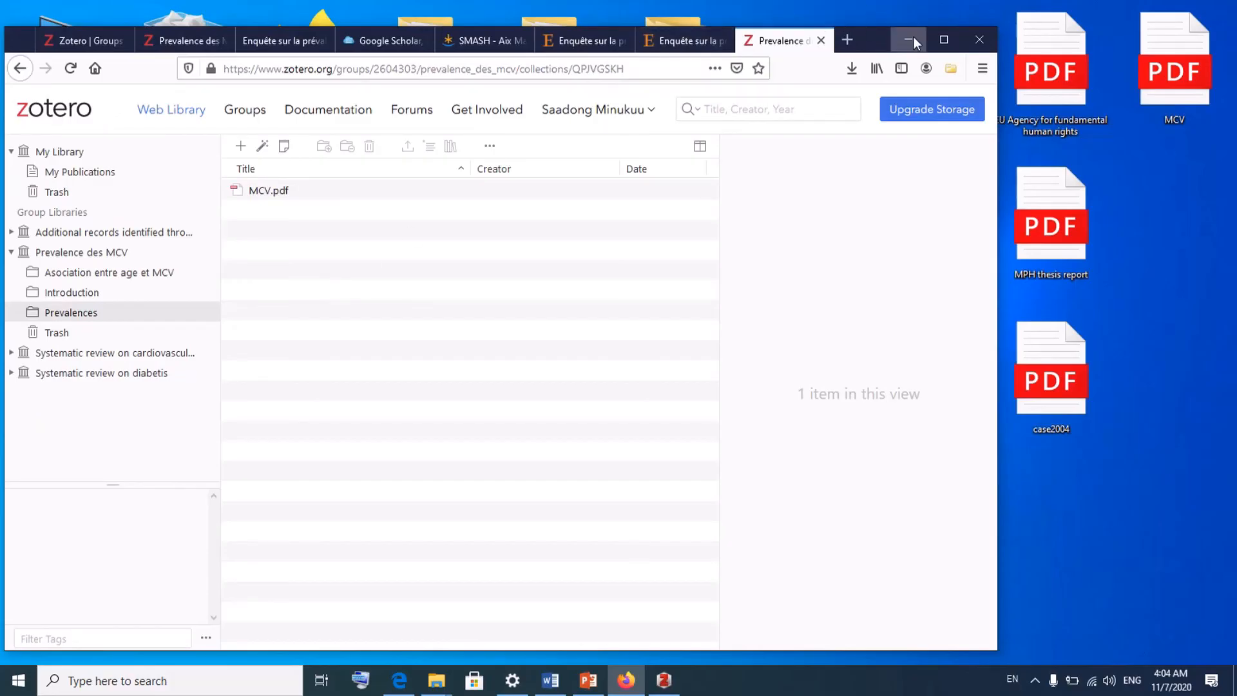
click(943, 41)
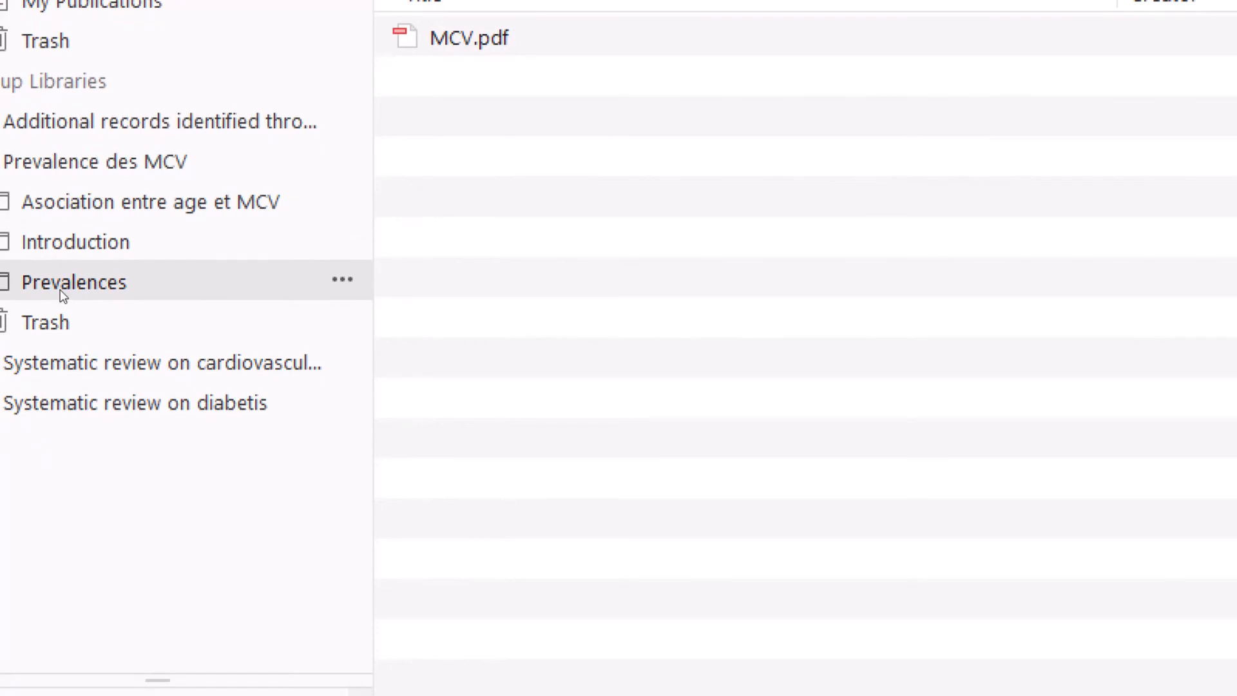
- Select MCV.pdf, show its Info pane, and open the note's Insert/Edit Link form
click(480, 37)
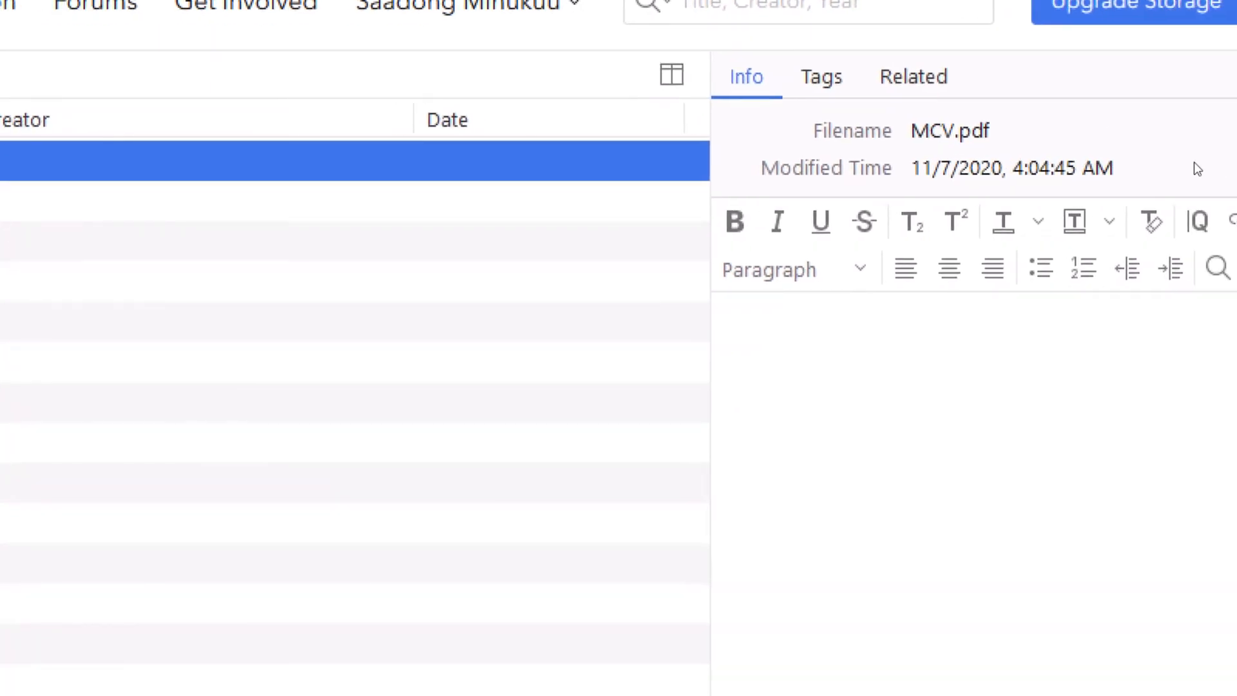
click(760, 89)
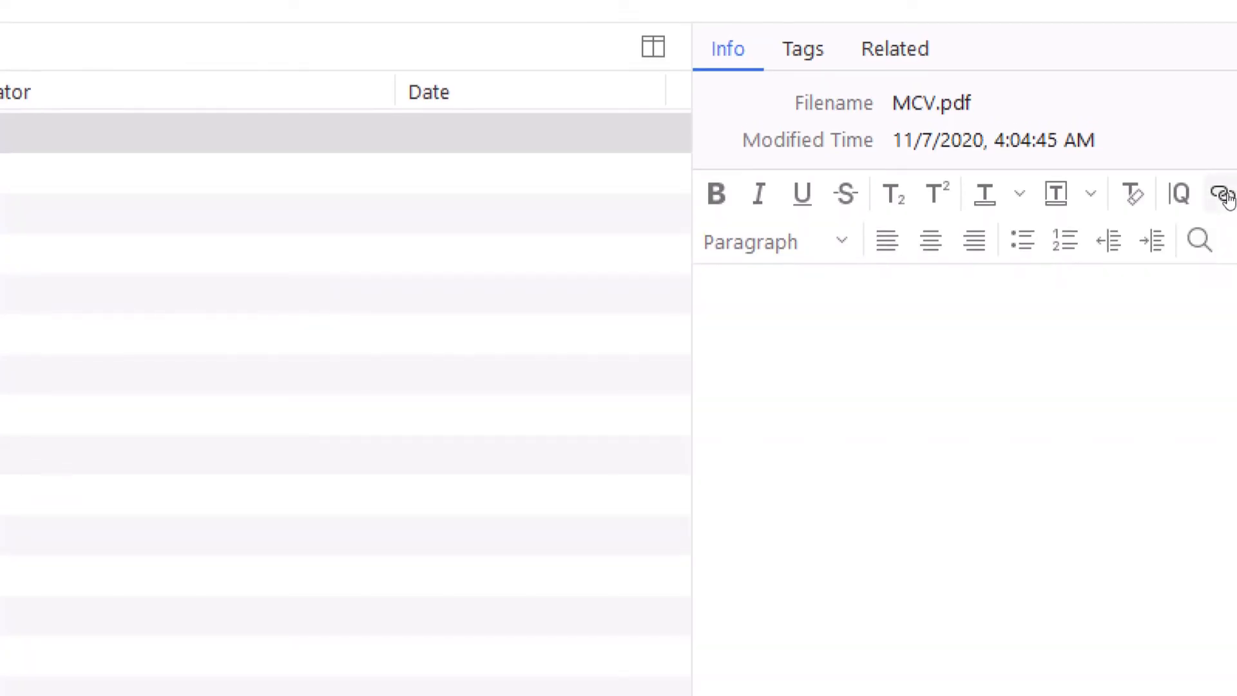
click(1222, 194)
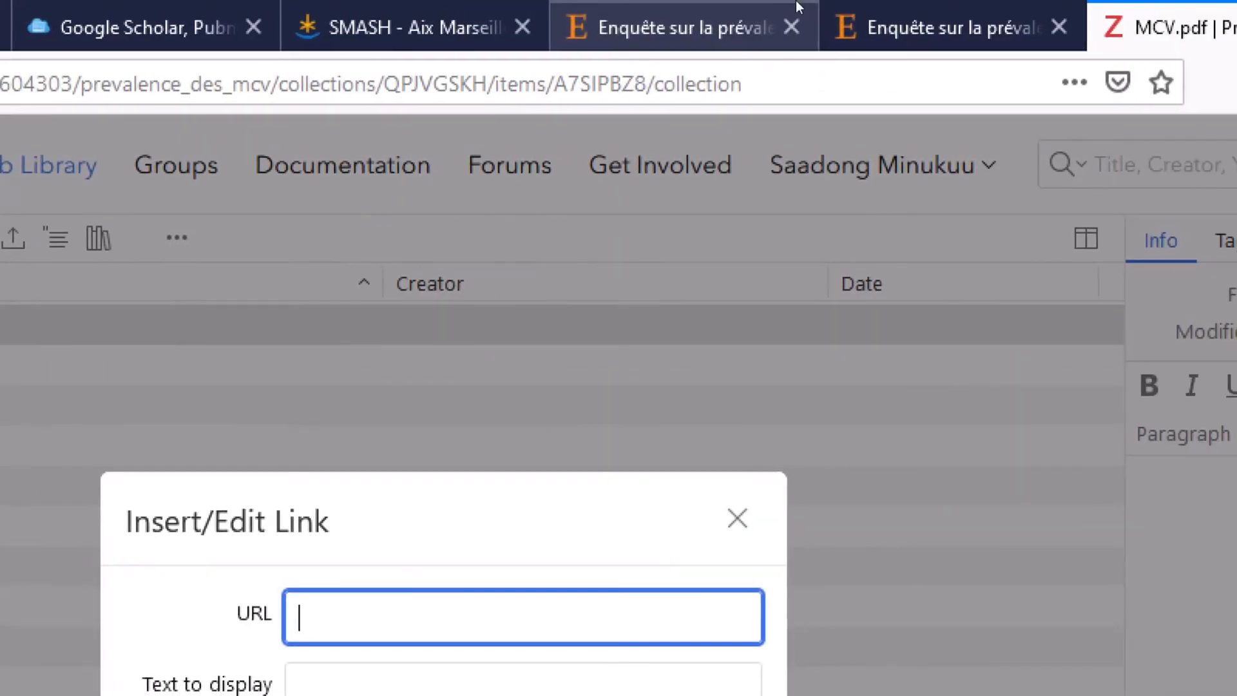
- Copy the ScienceDirect article page URL and save it as a link in MCV.pdf's note
click(899, 6)
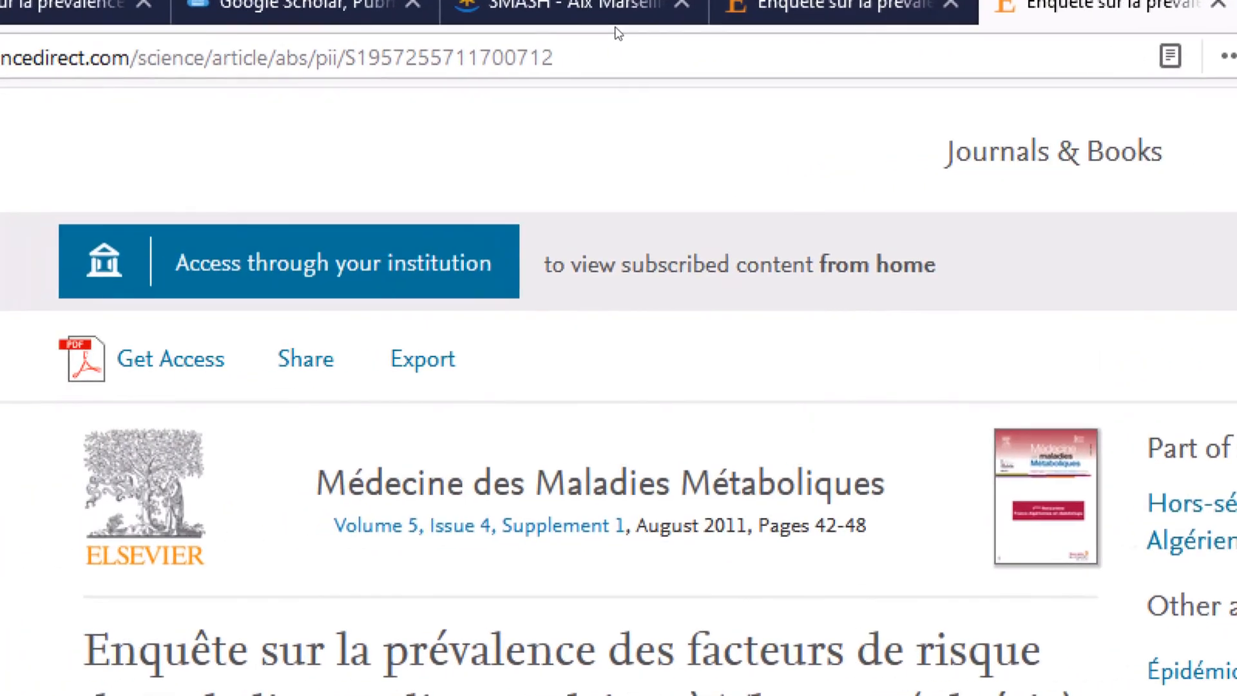
click(535, 39)
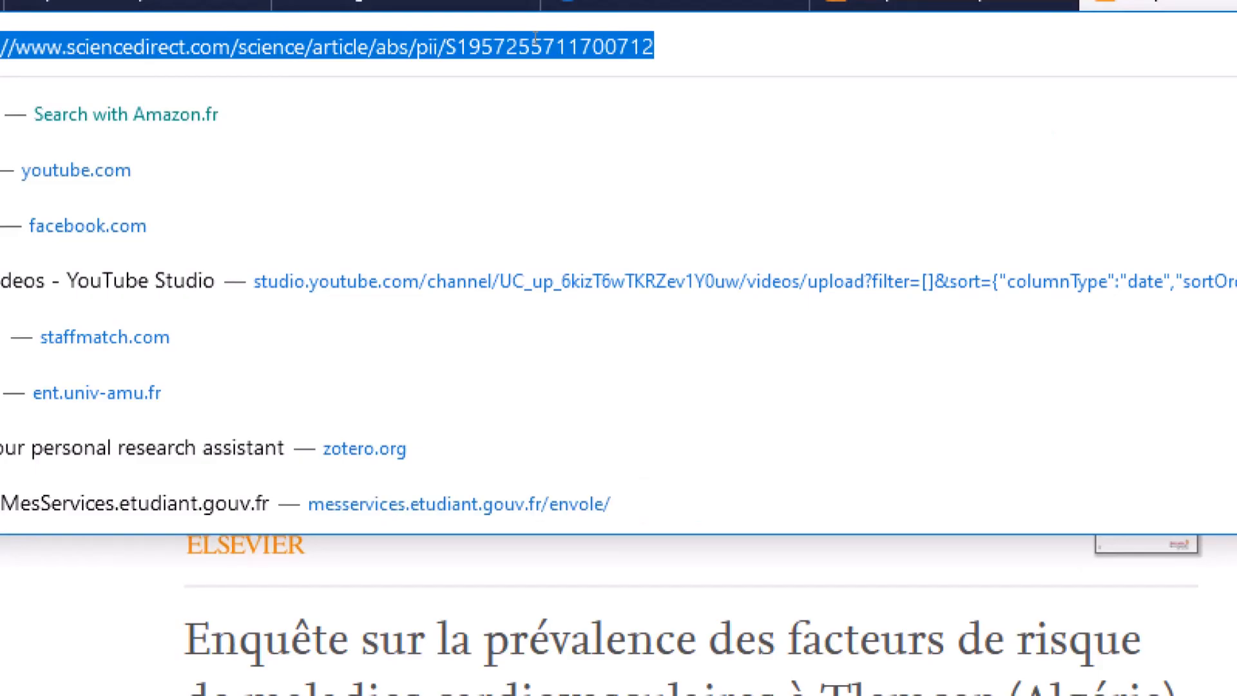
right_click(536, 38)
click(635, 139)
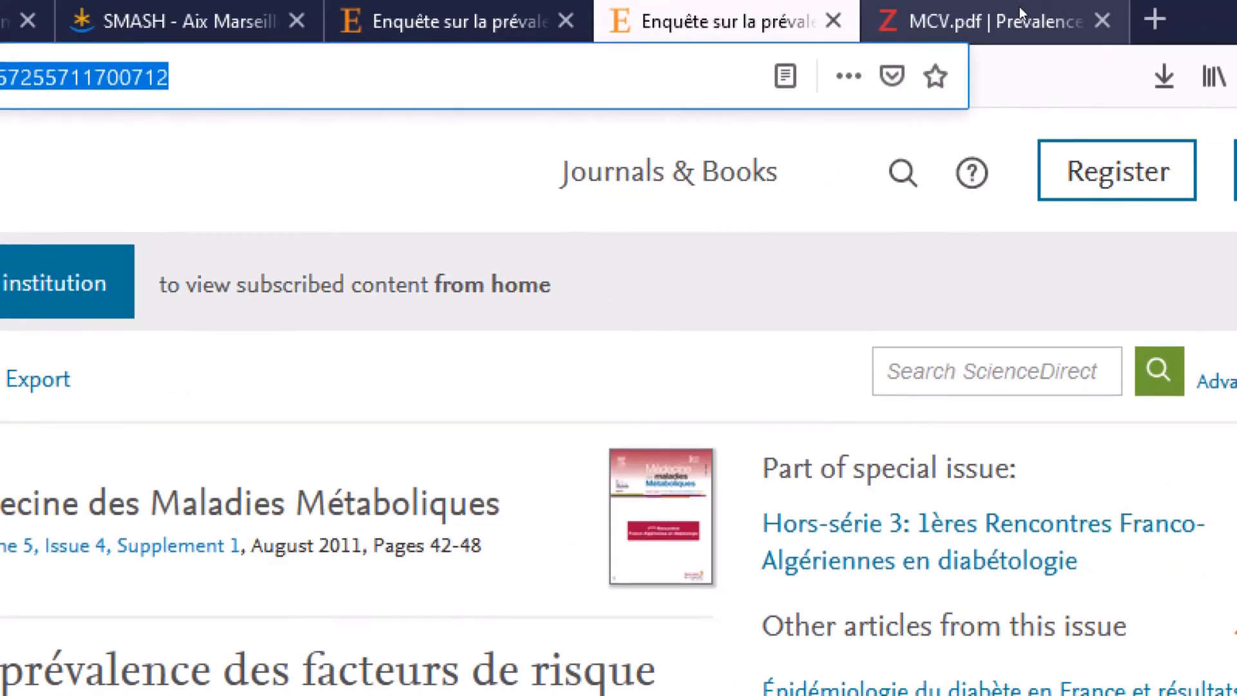
click(1019, 6)
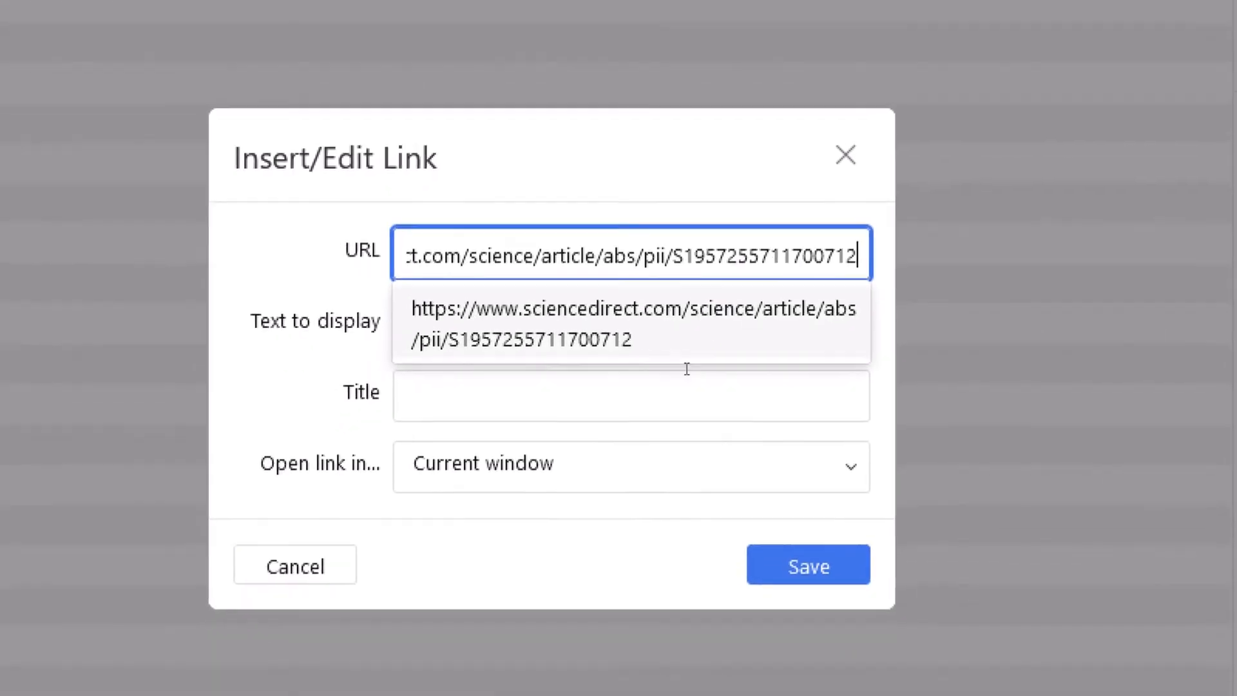
click(656, 445)
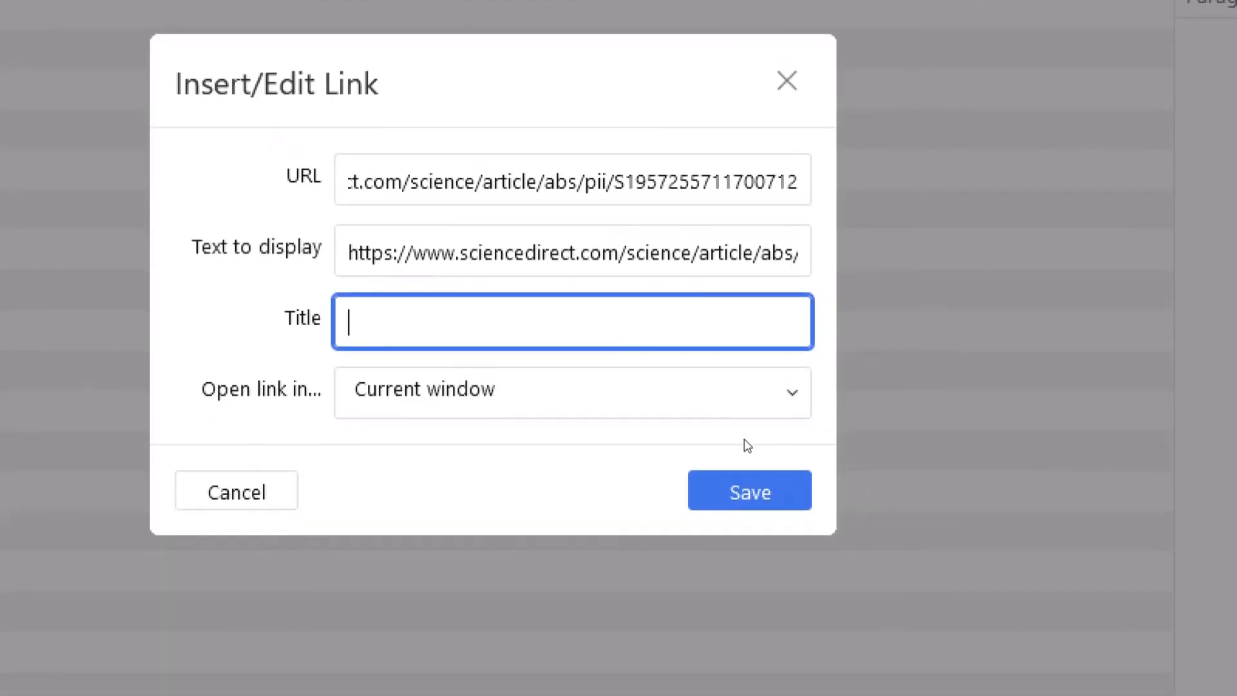
click(748, 474)
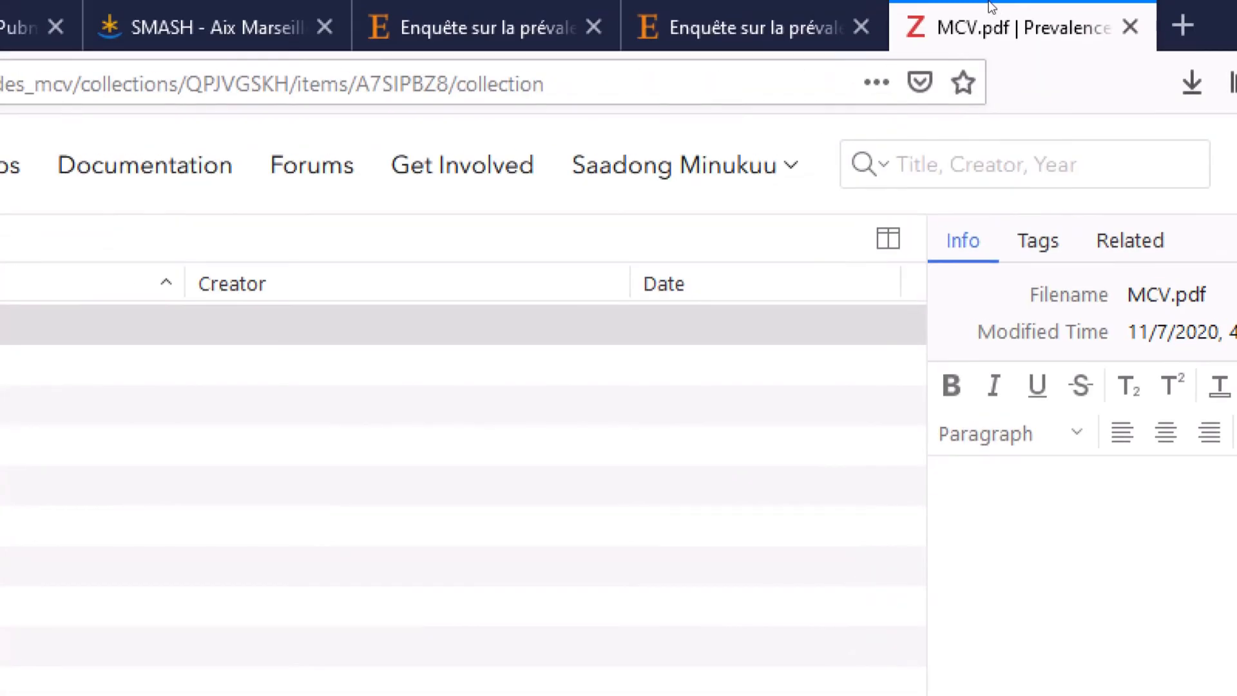
- Go back to the ScienceDirect article, starting and then cancelling a related-articles zip download
click(887, 3)
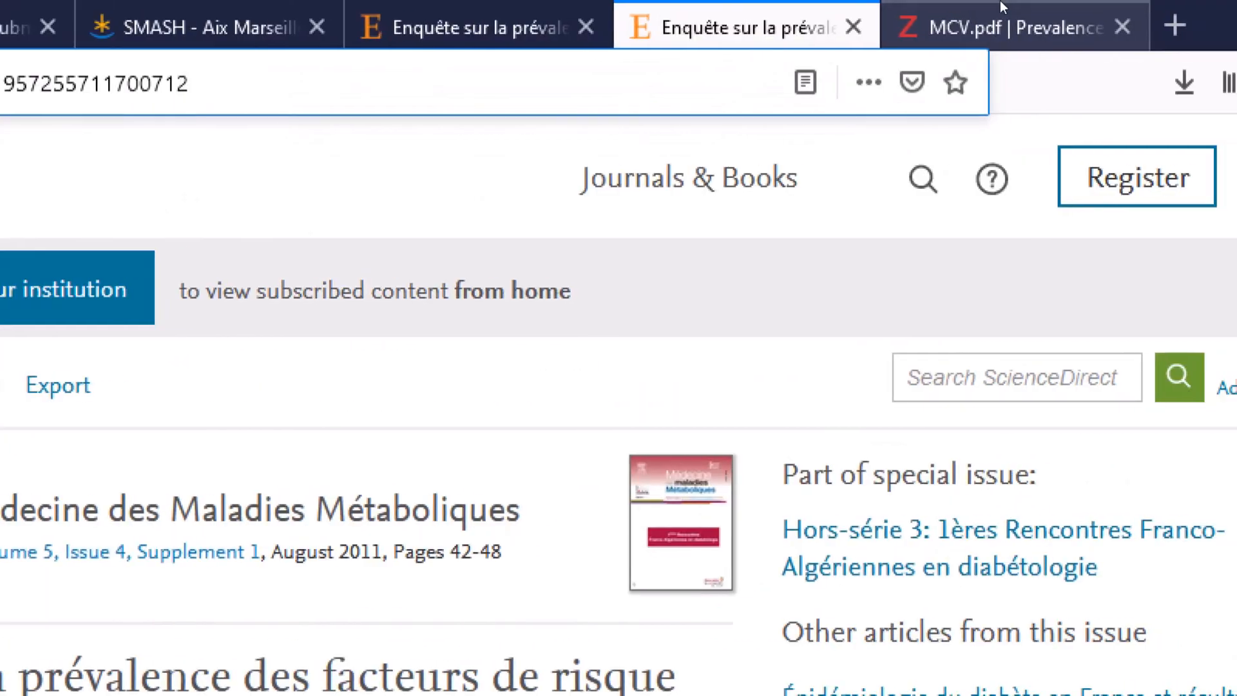
click(1003, 4)
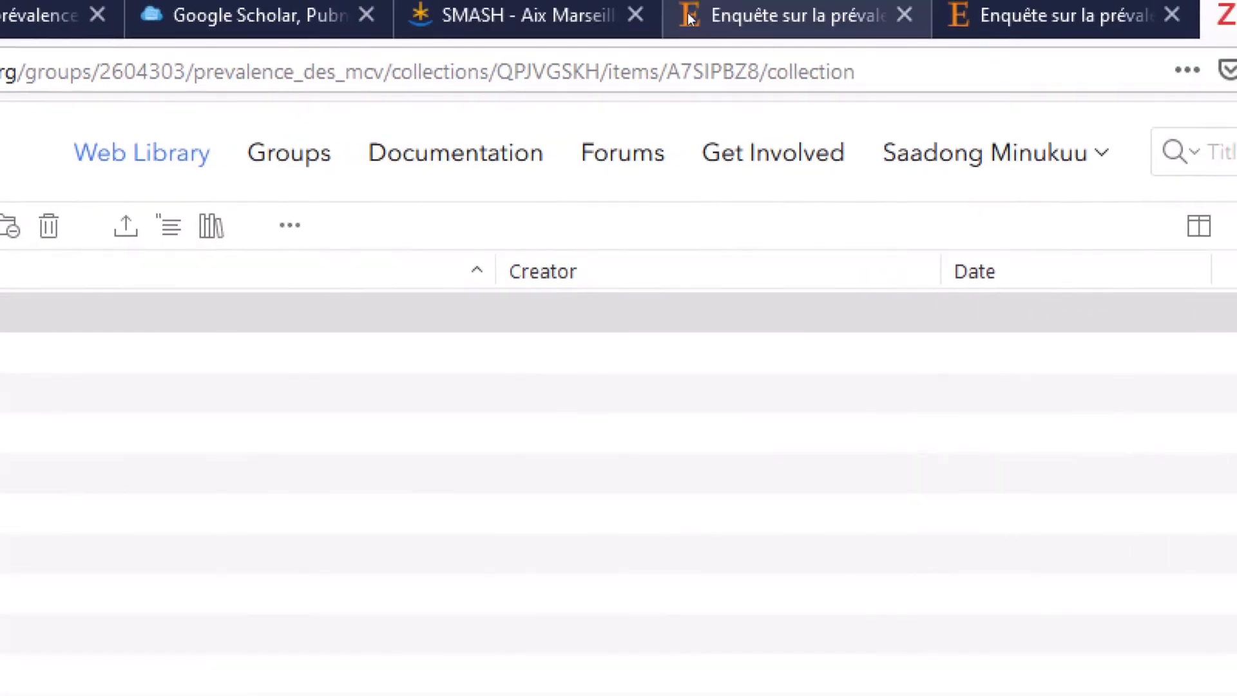
click(735, 4)
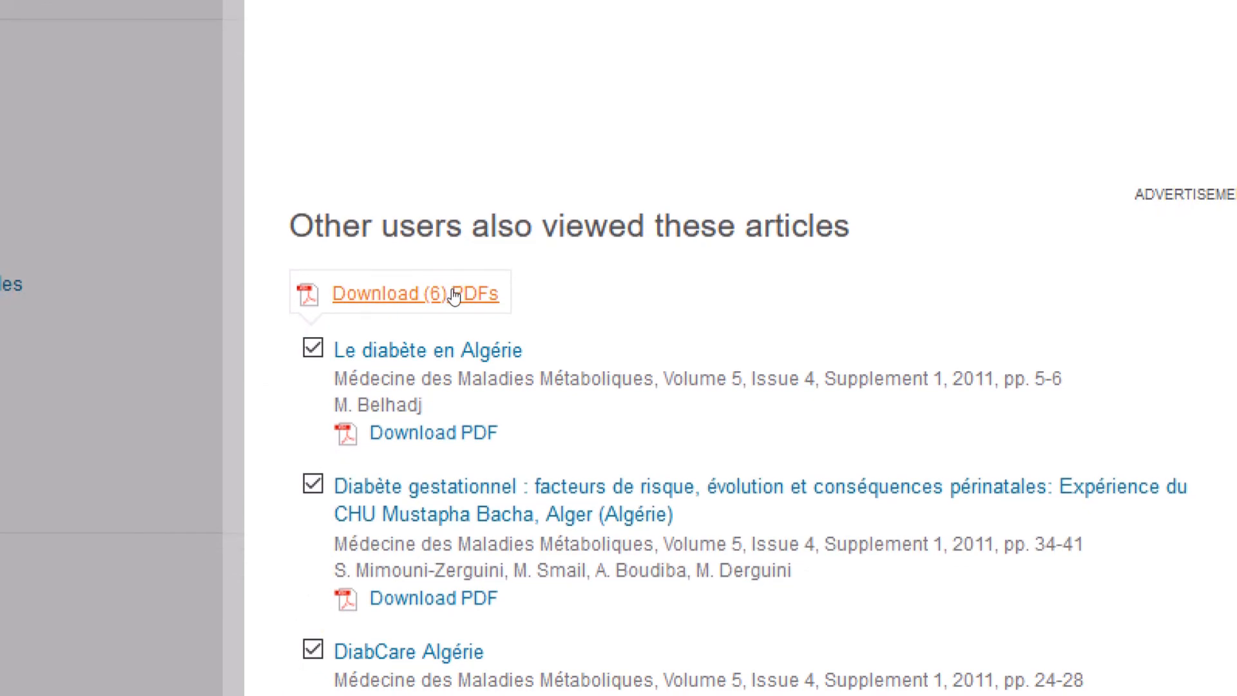
click(454, 294)
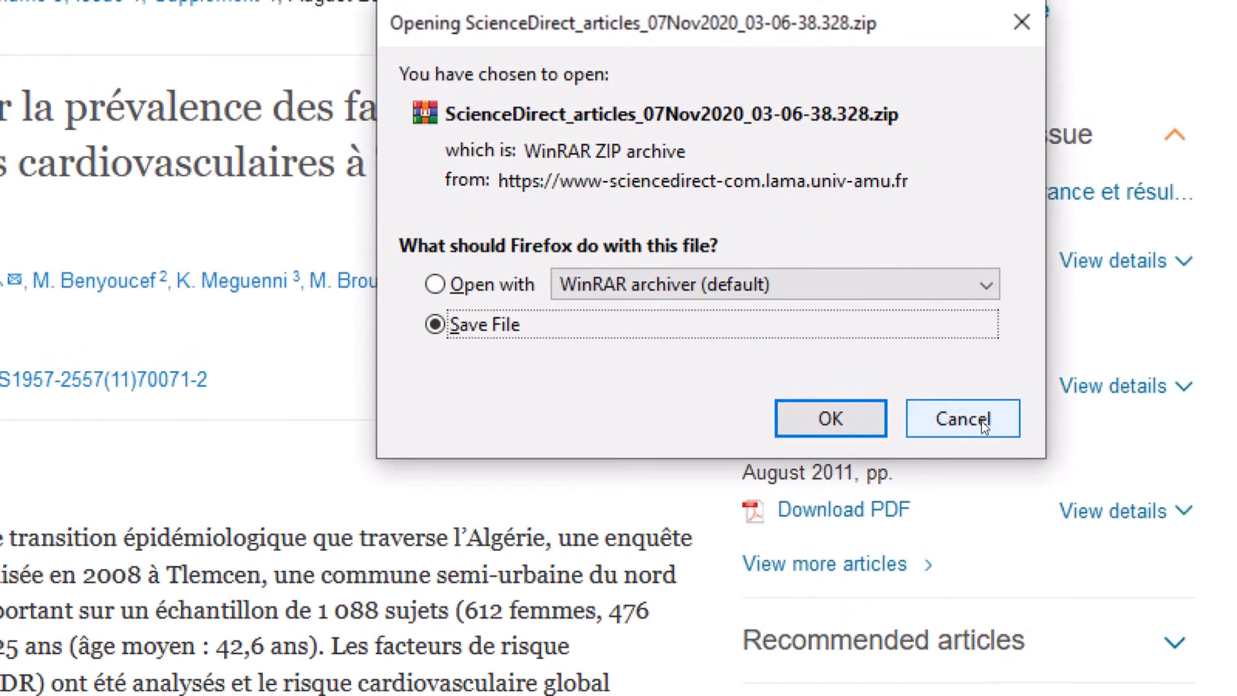
click(981, 420)
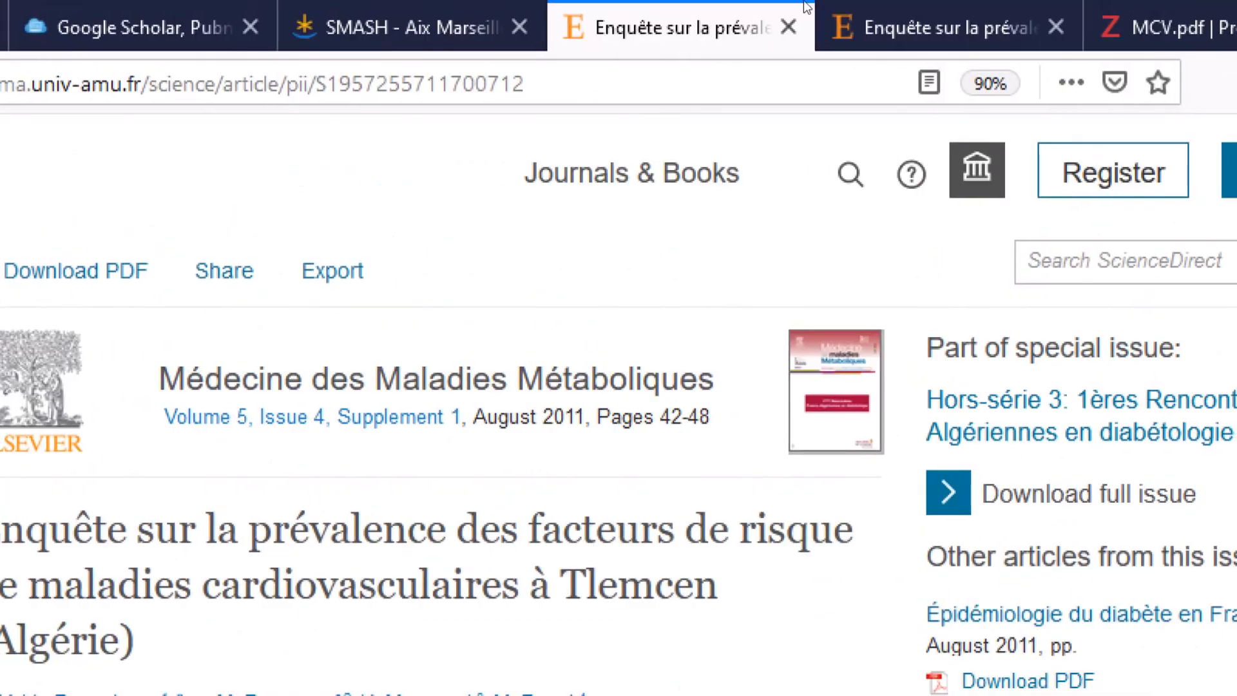
click(915, 29)
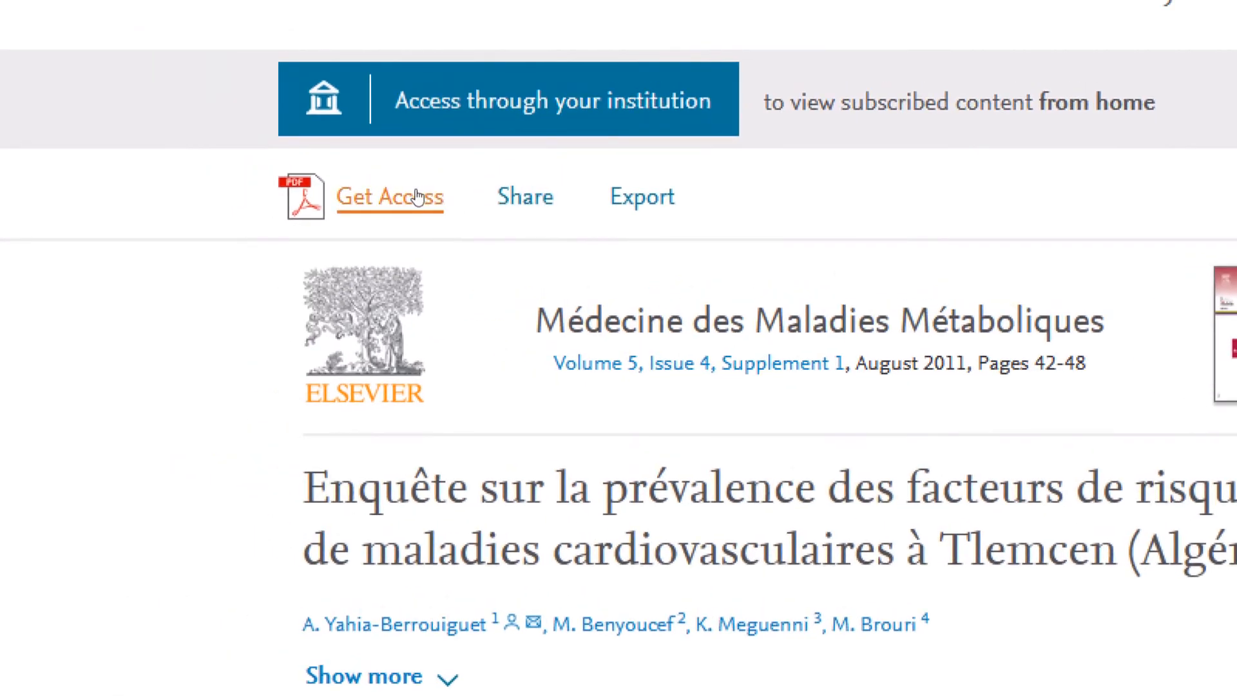
click(417, 196)
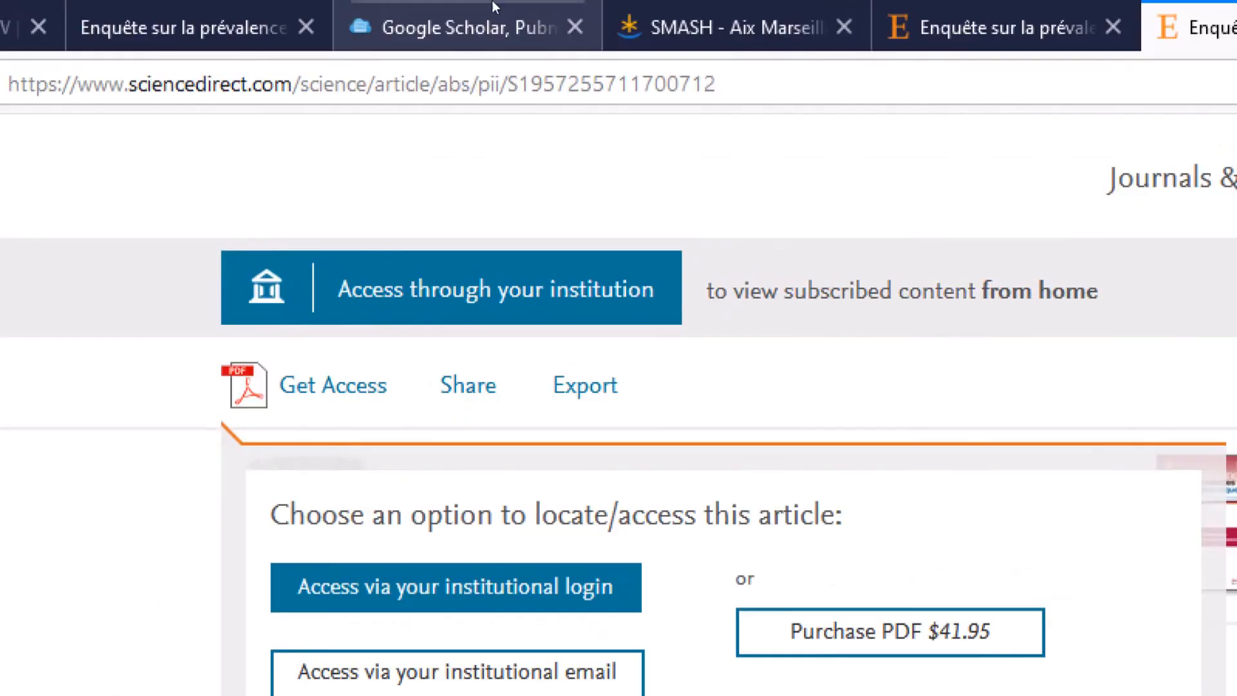
click(805, 19)
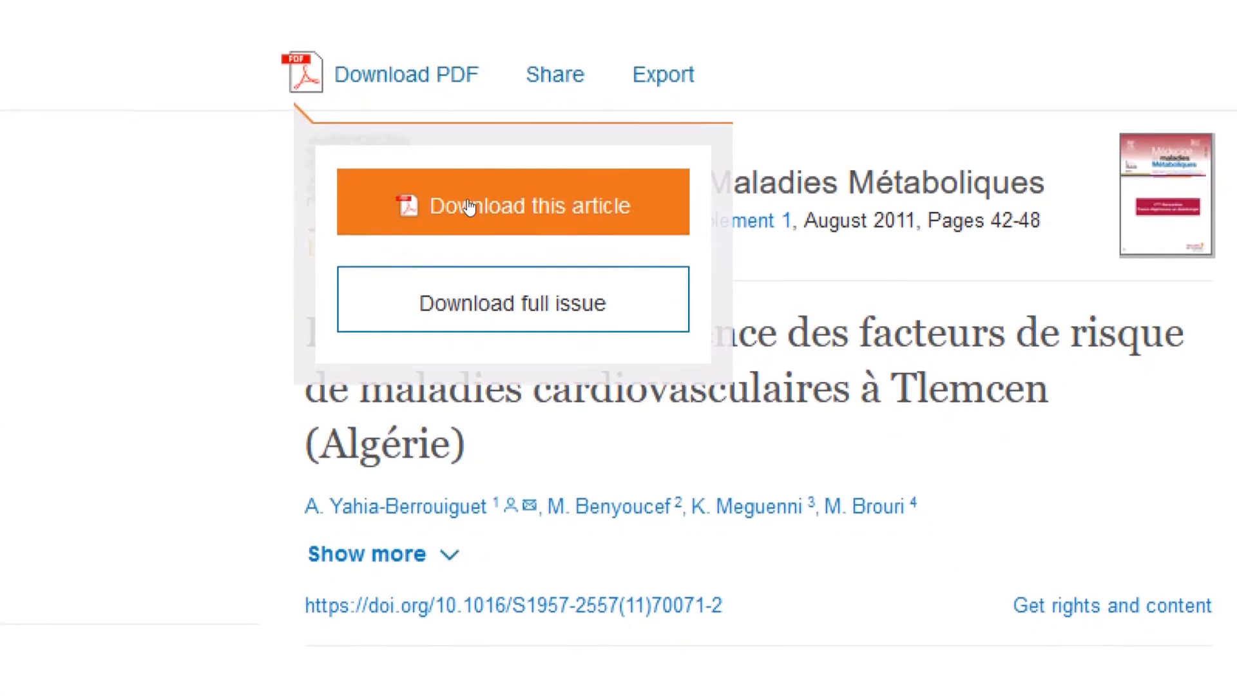
click(486, 269)
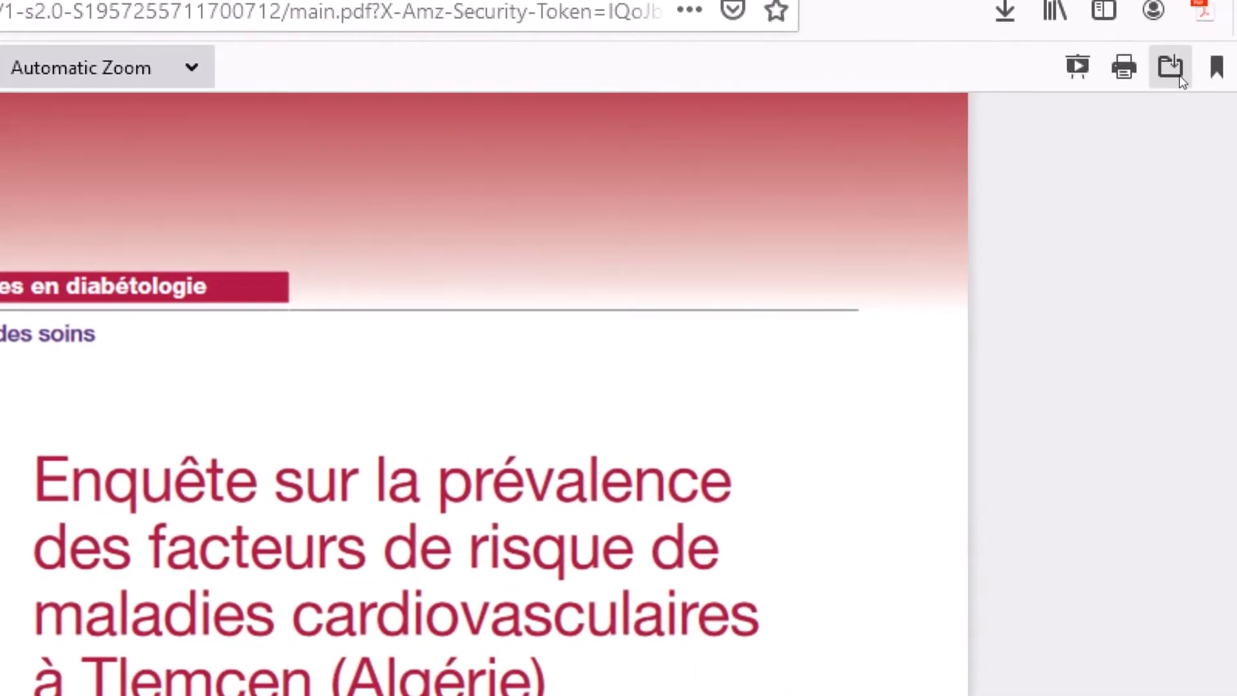
click(1178, 71)
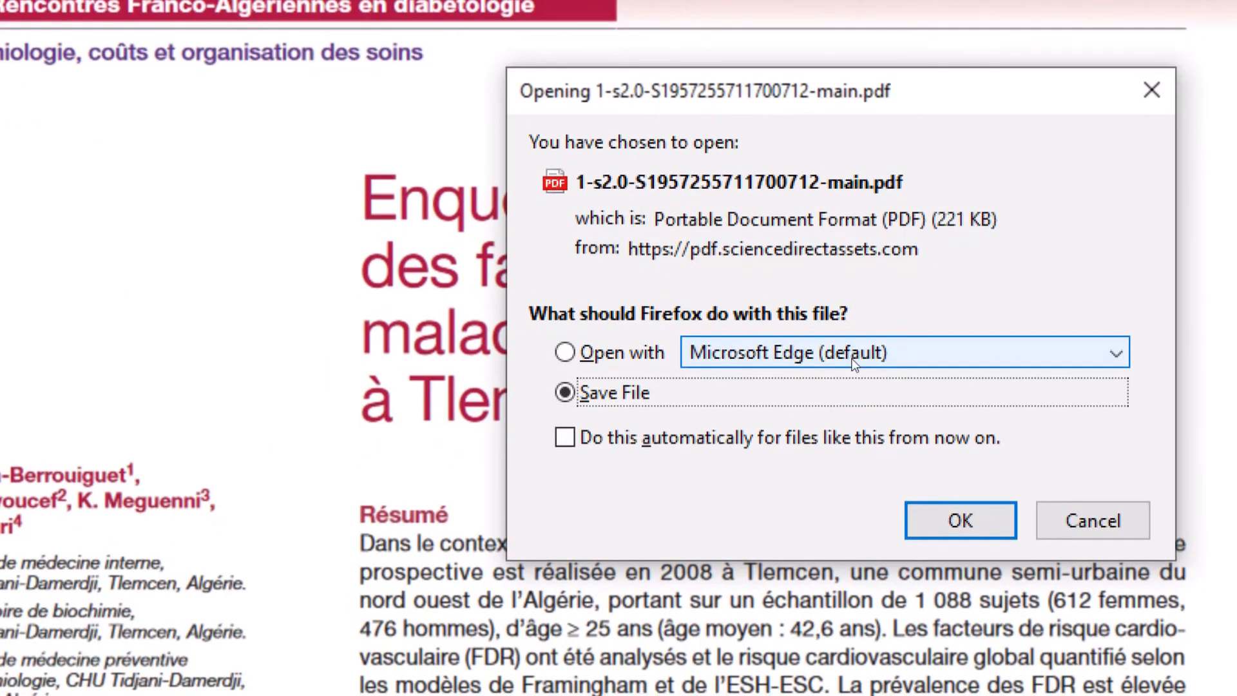
click(961, 521)
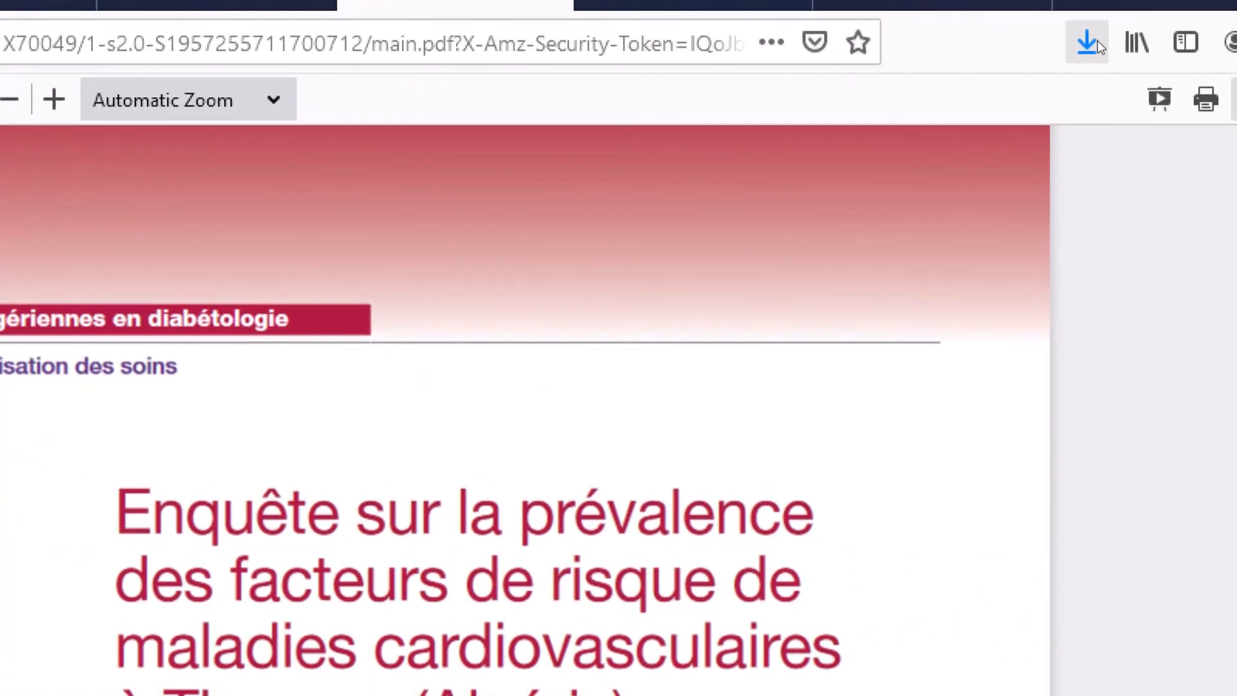
click(1097, 41)
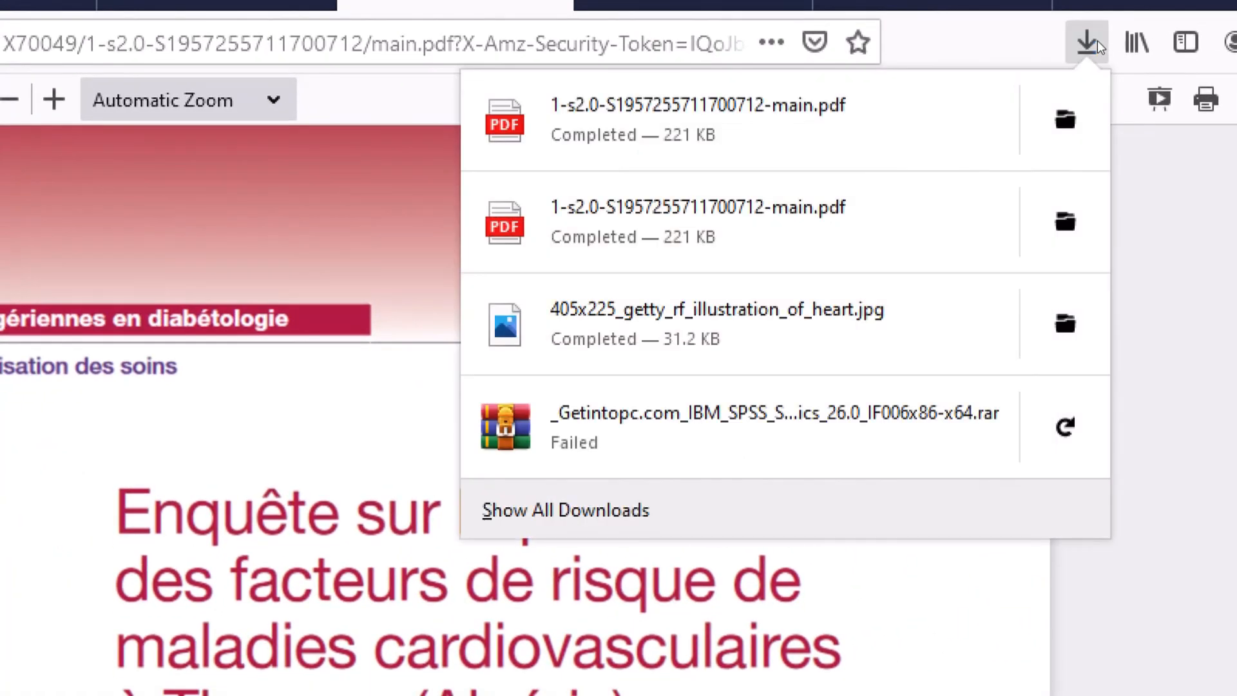
click(1065, 119)
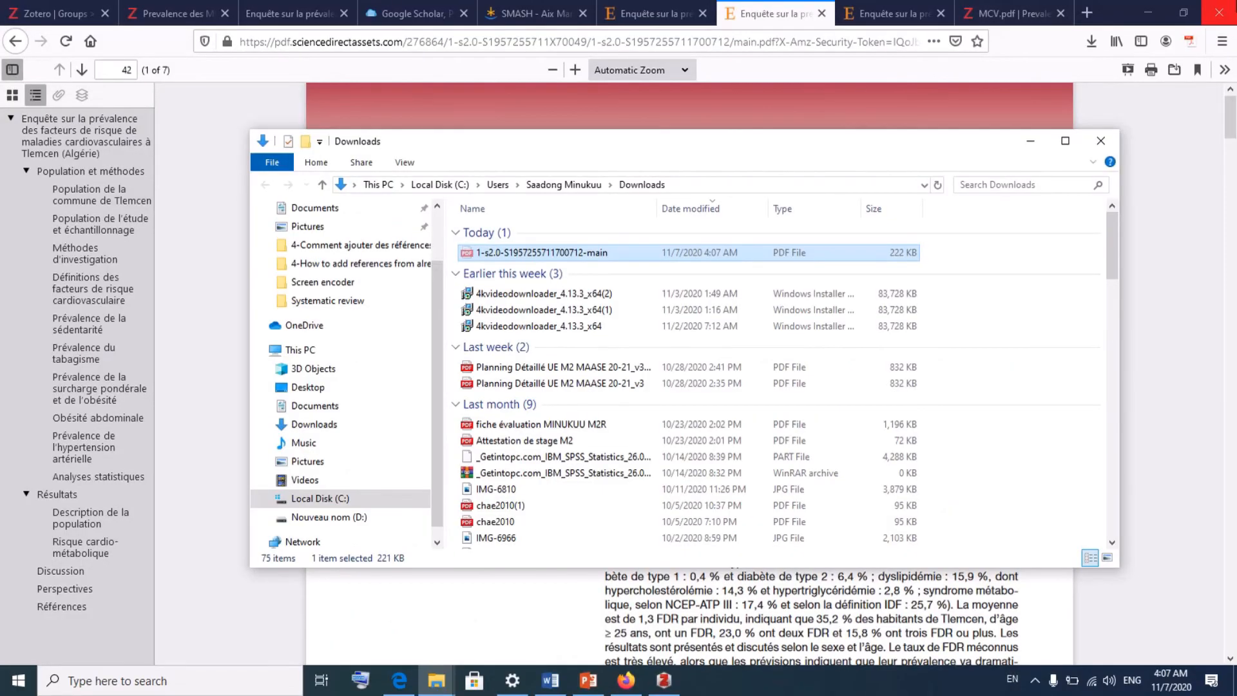
click(1159, 12)
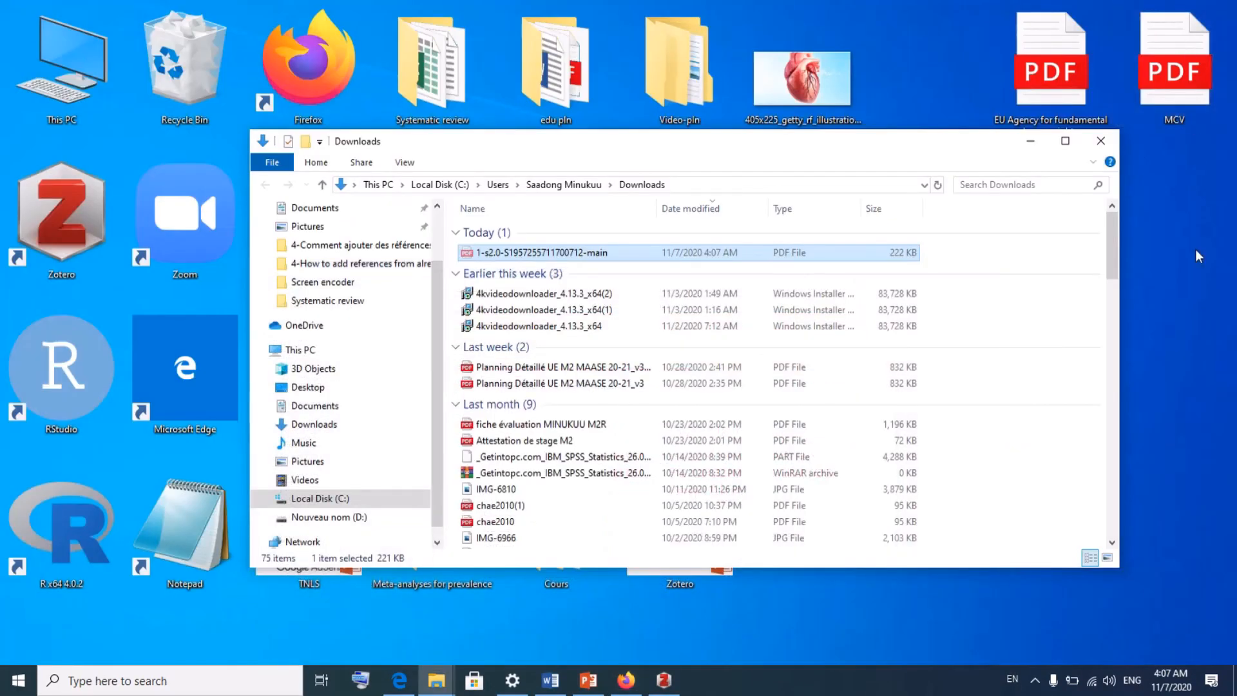
right_click(1196, 249)
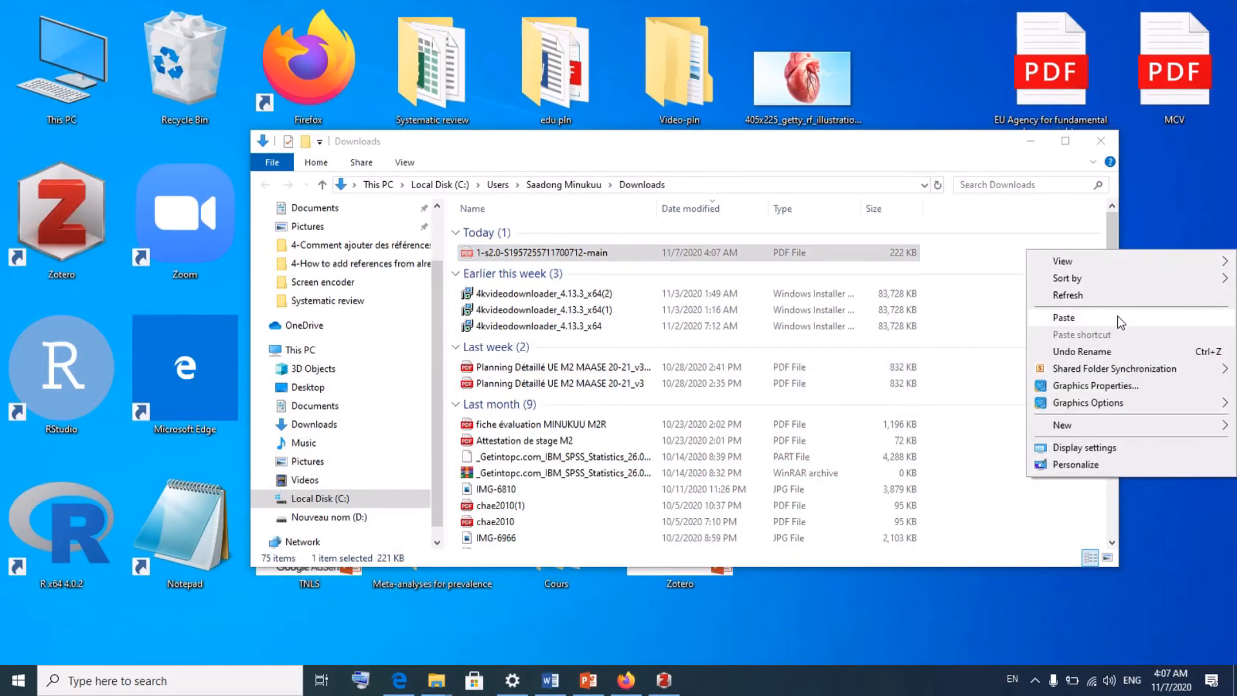
click(1121, 319)
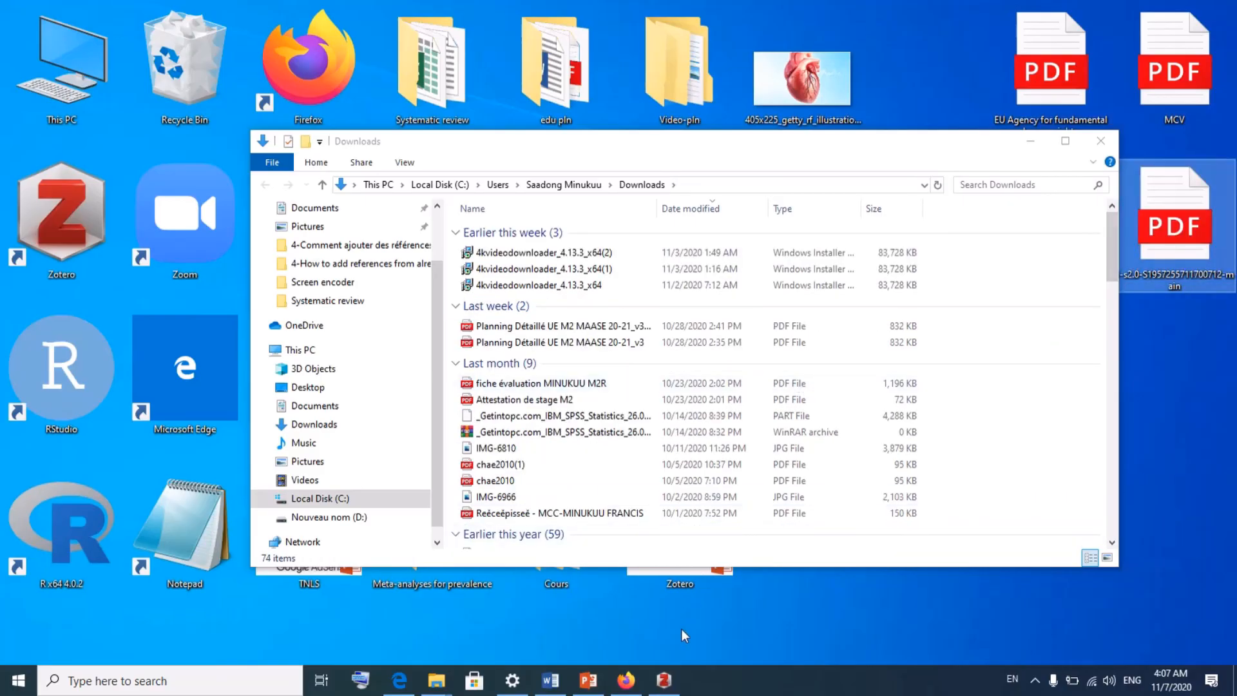
click(625, 682)
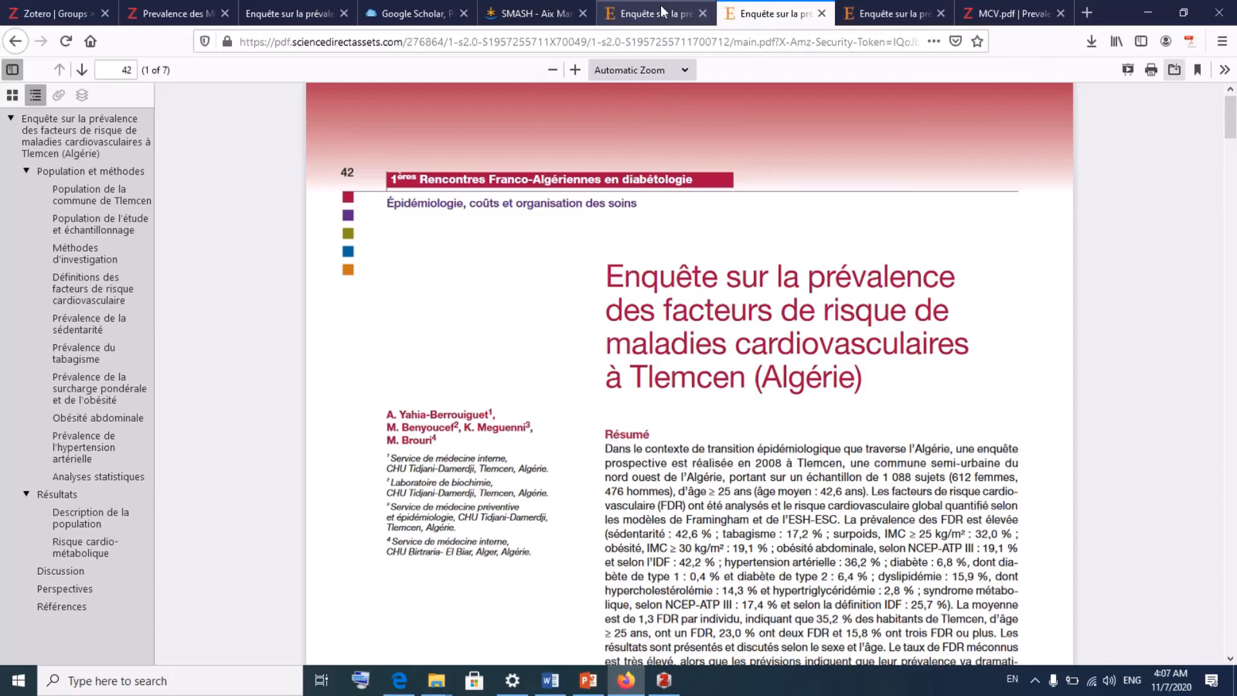
- Drag the desktop article PDF into the Asociation entre age et MCV collection and select the new item
click(187, 7)
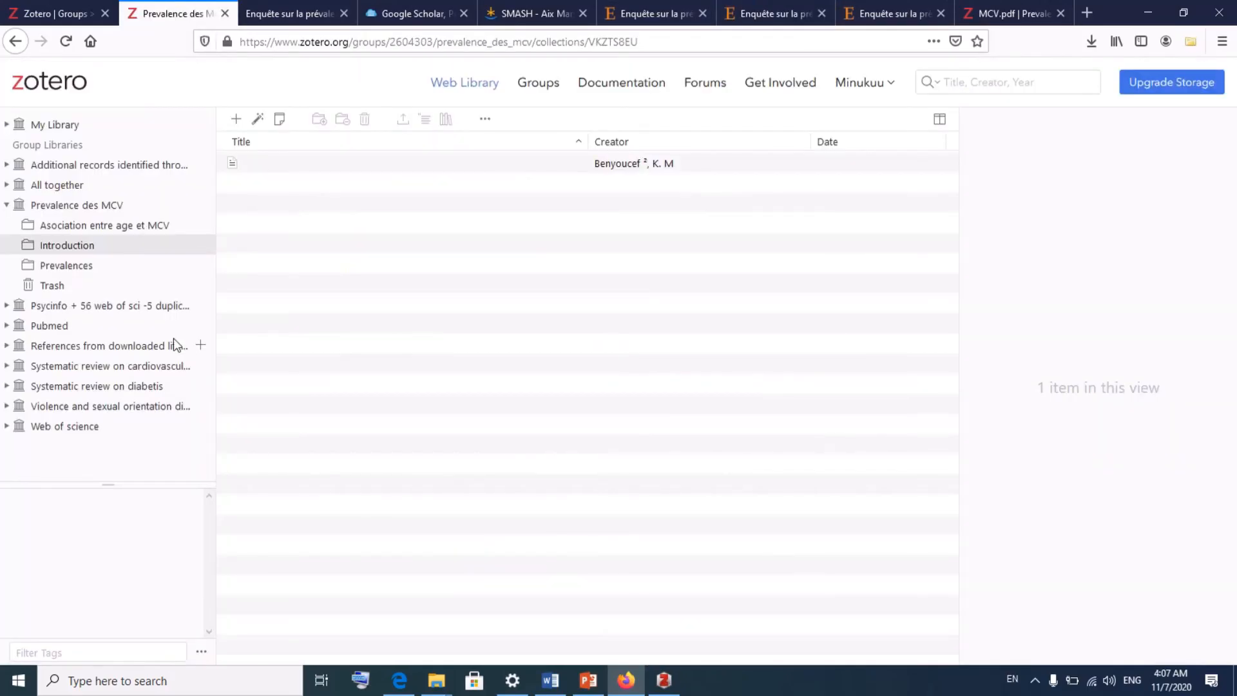
click(68, 264)
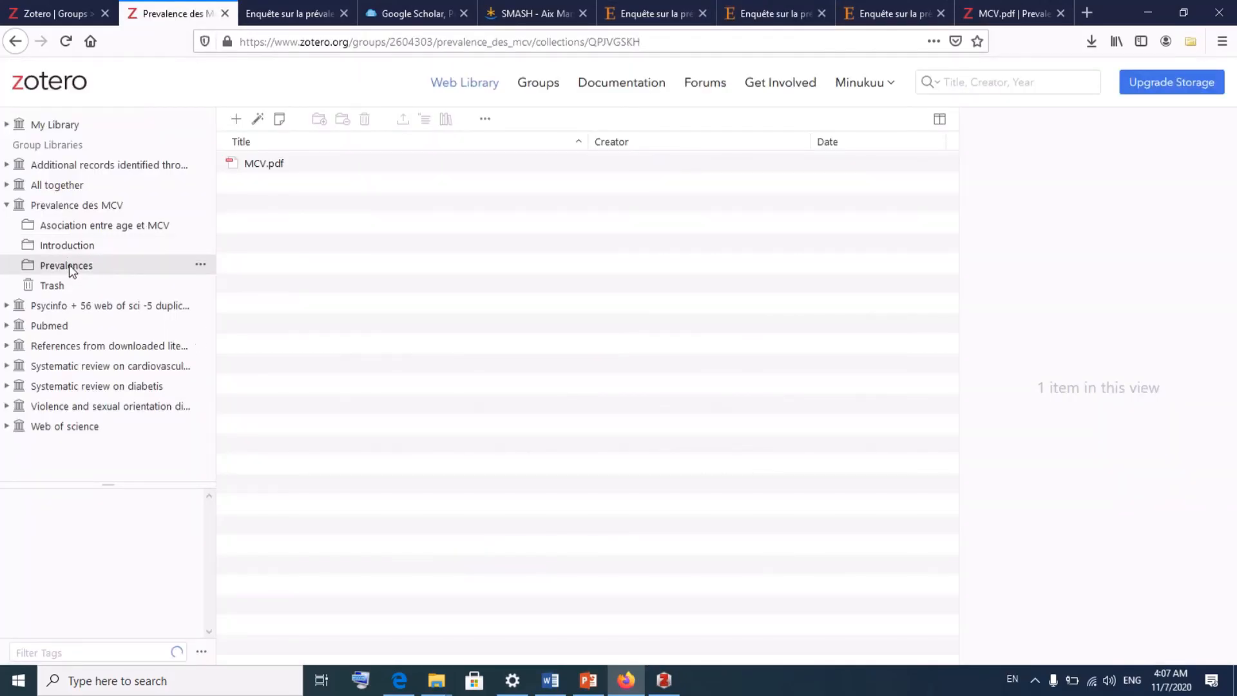
click(68, 227)
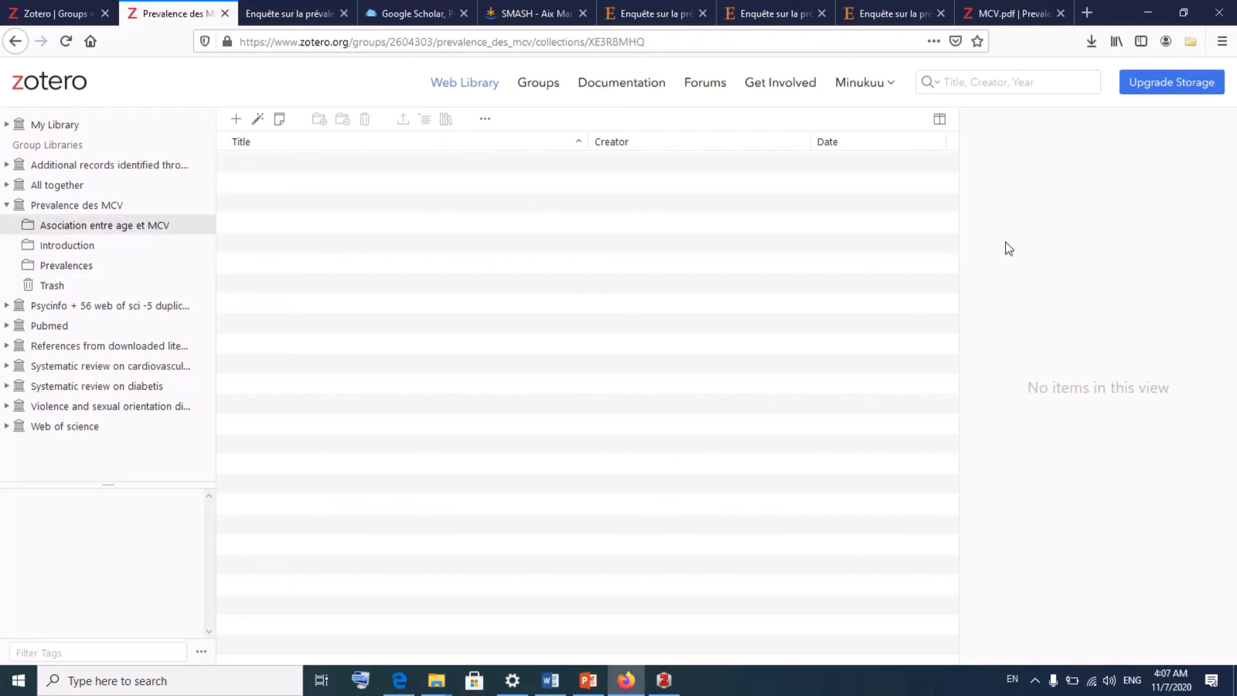
click(1178, 17)
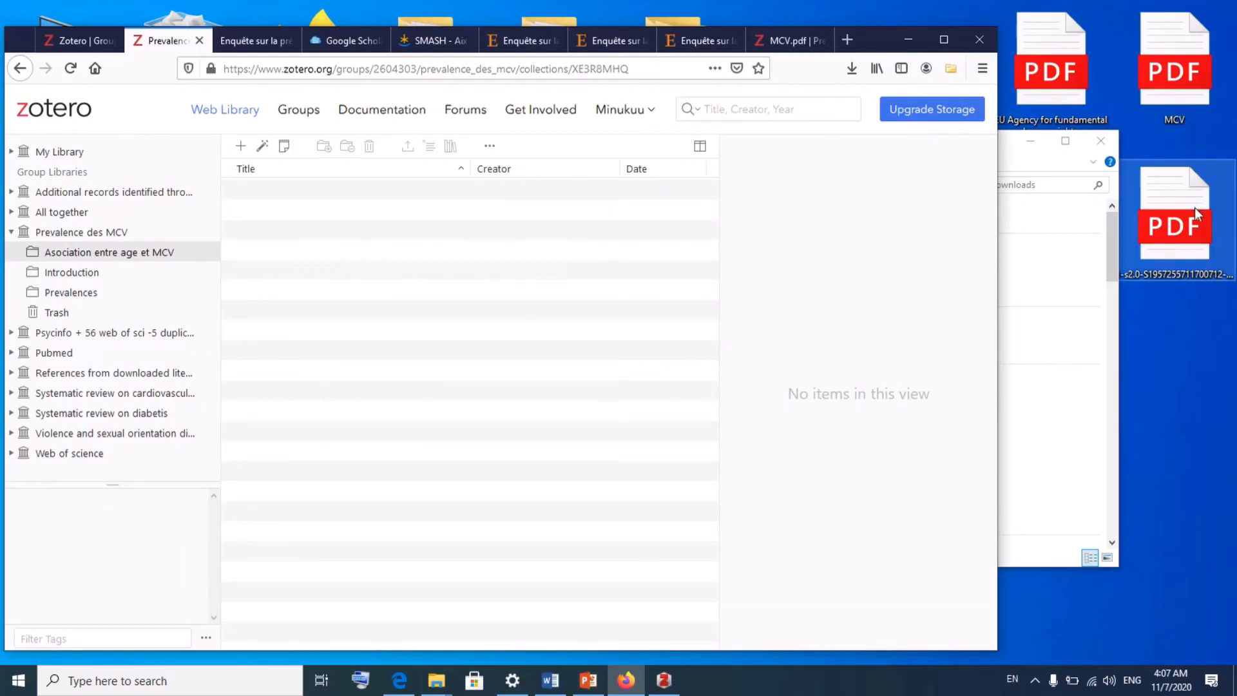
drag(1195, 213, 358, 240)
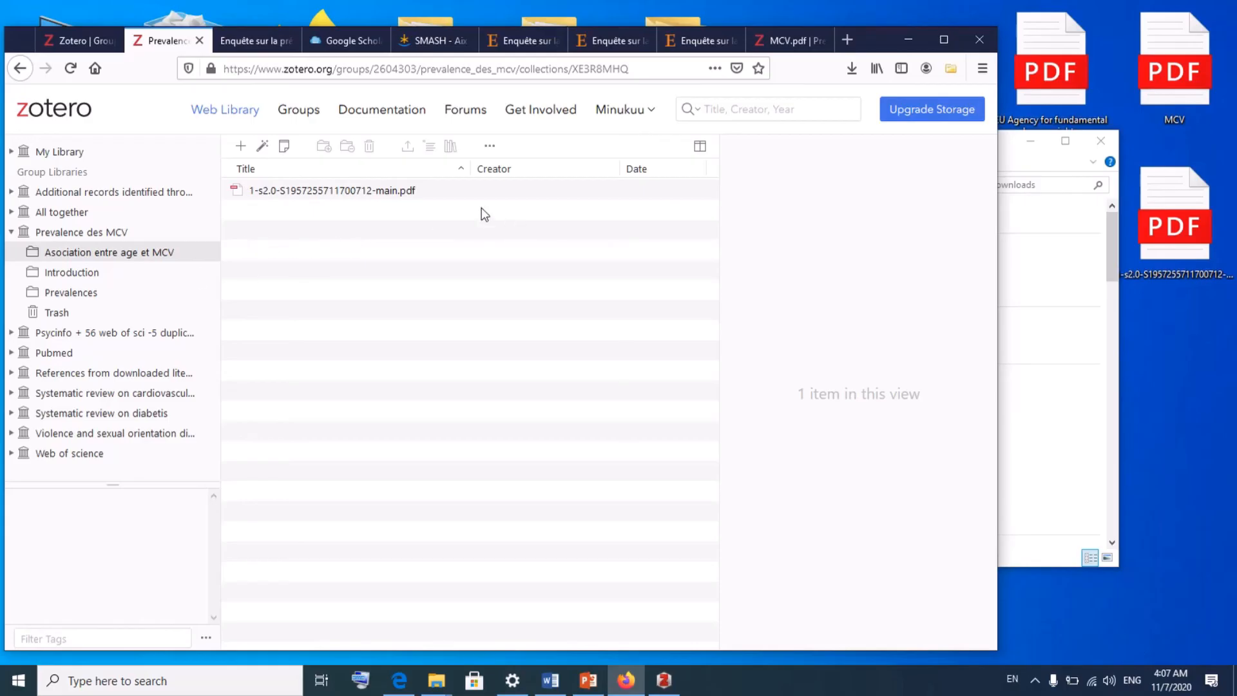
click(395, 192)
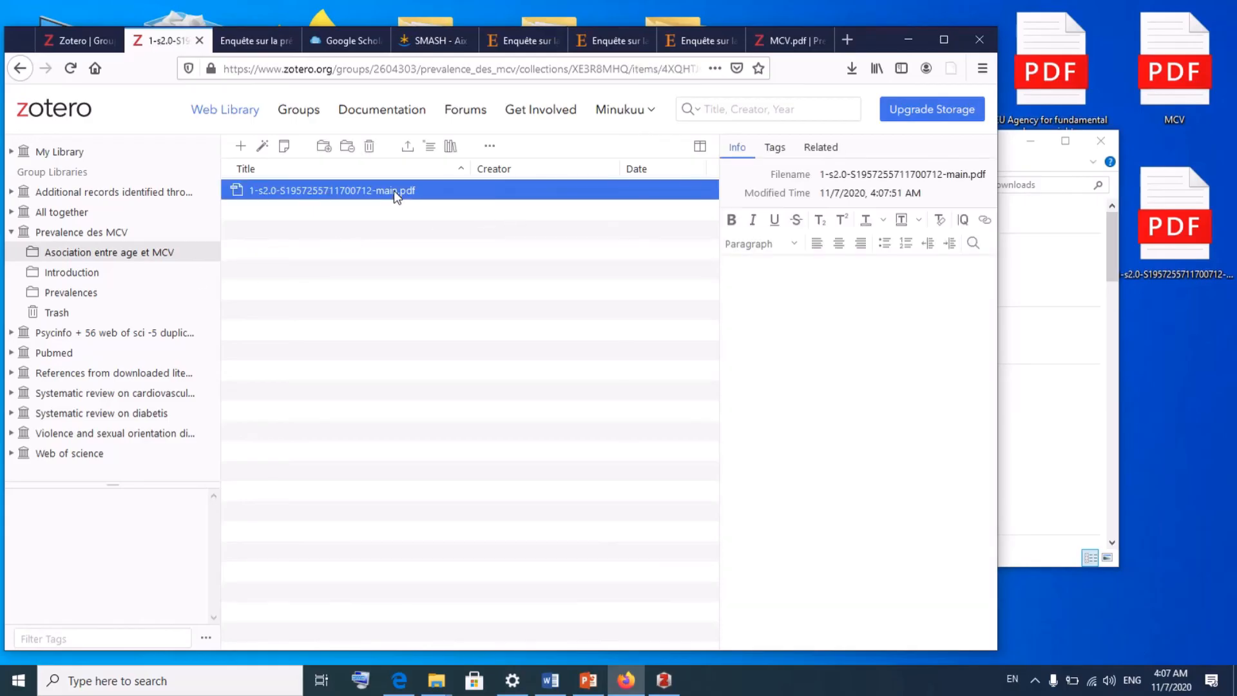
right_click(599, 195)
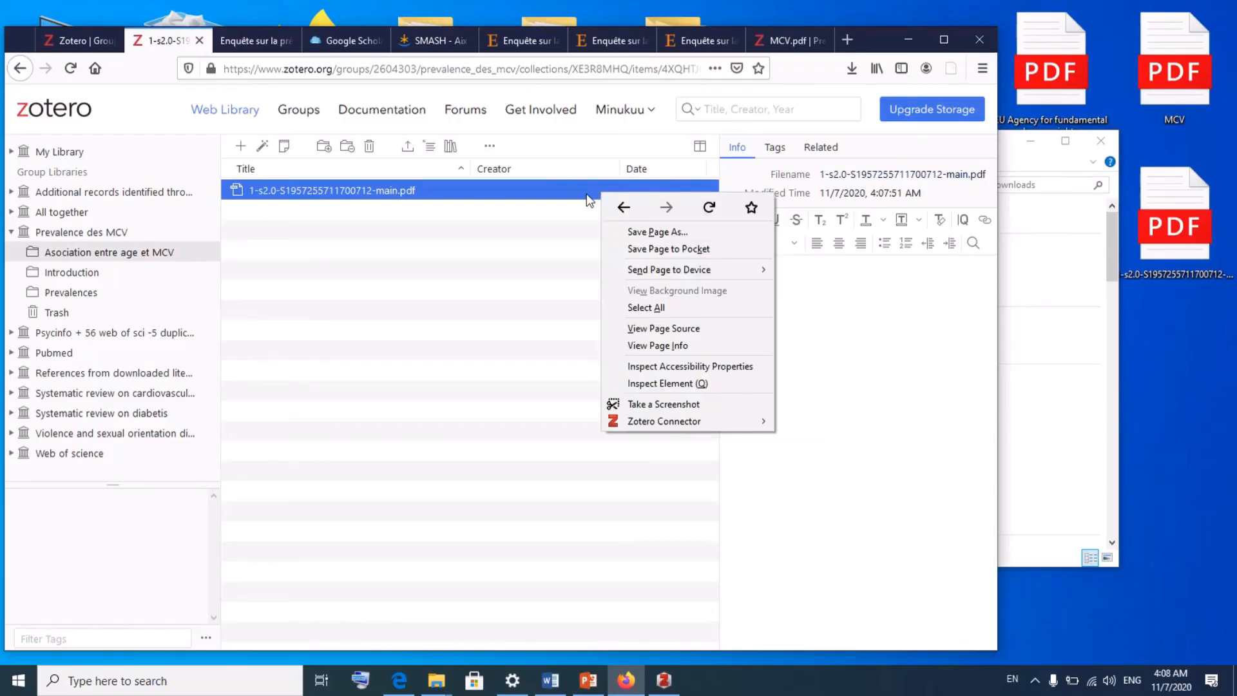
click(586, 193)
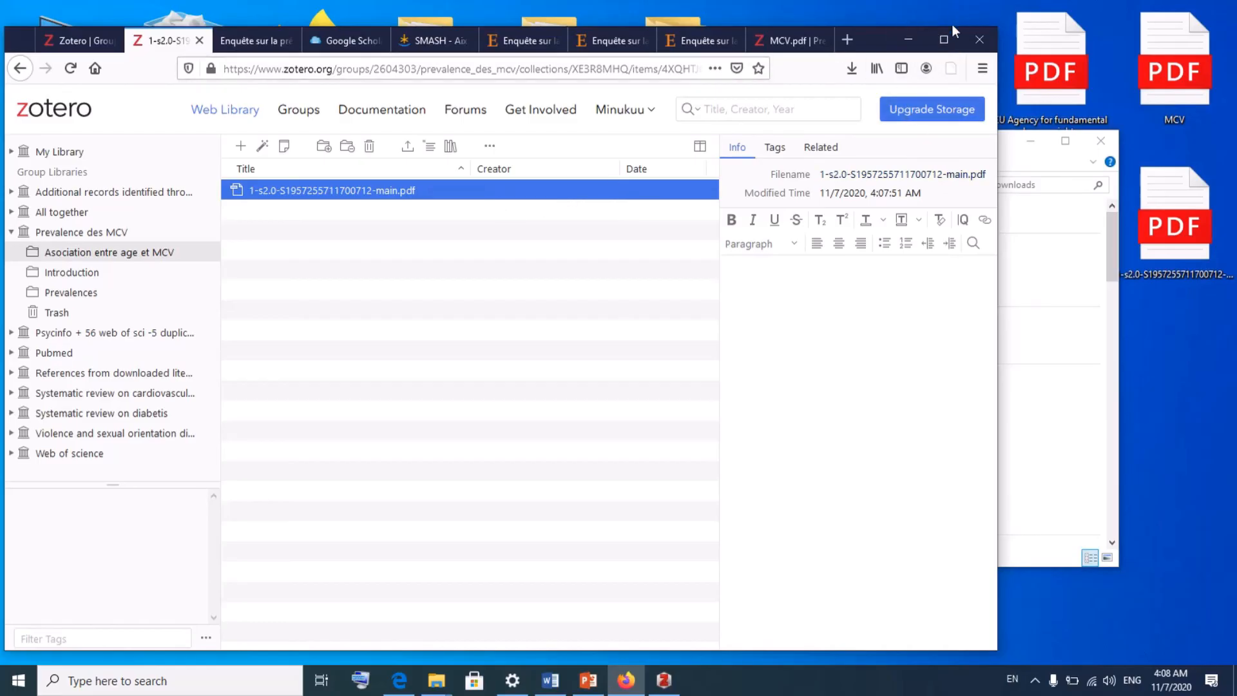
click(940, 39)
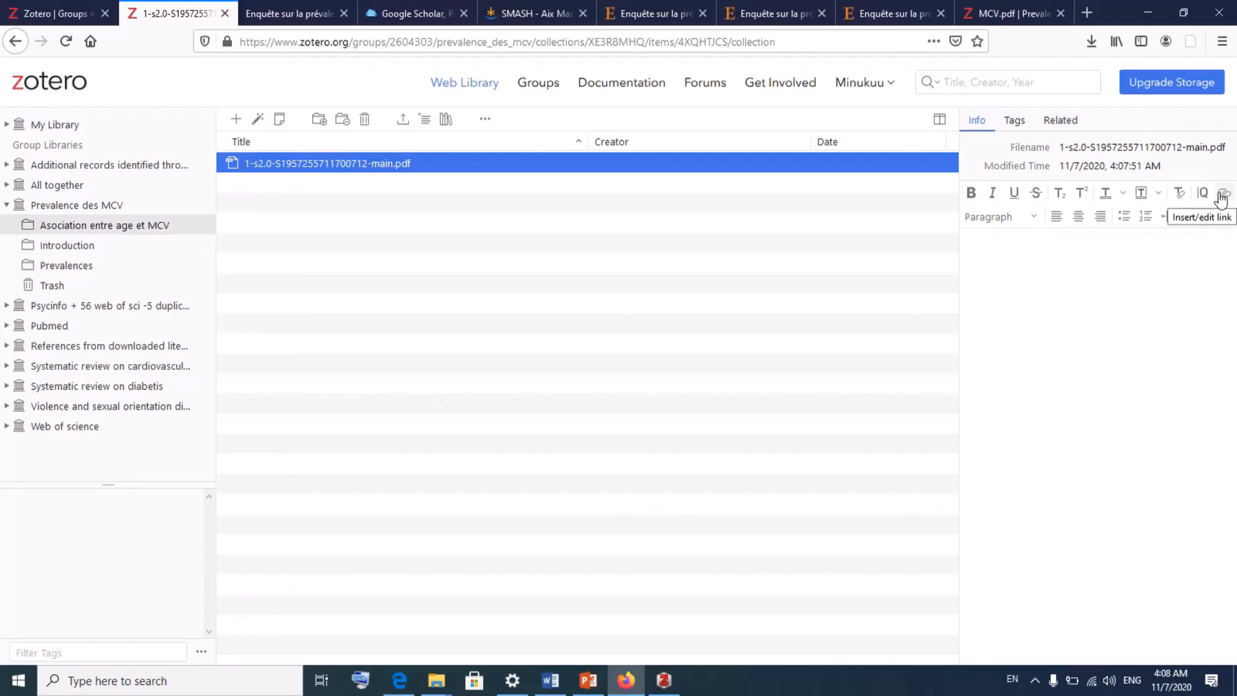
- Copy the PDF tab's pdf.sciencedirectassets.com URL and save it as a link in the item's note
click(1222, 195)
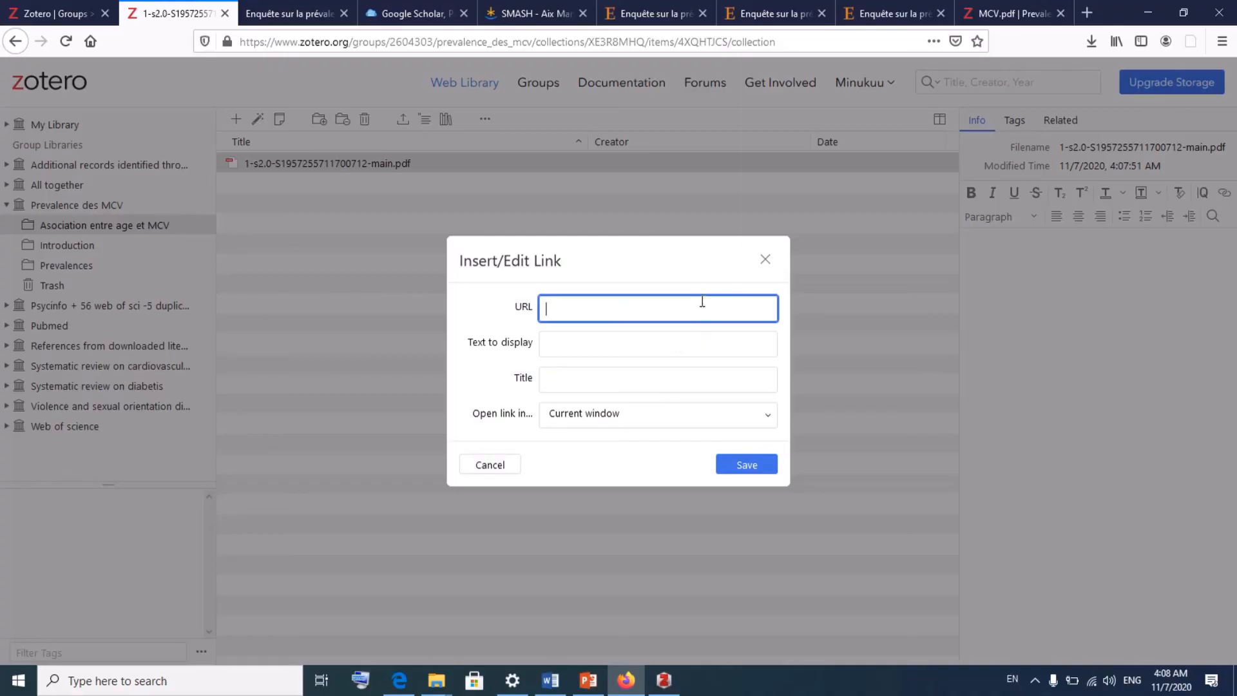
click(768, 4)
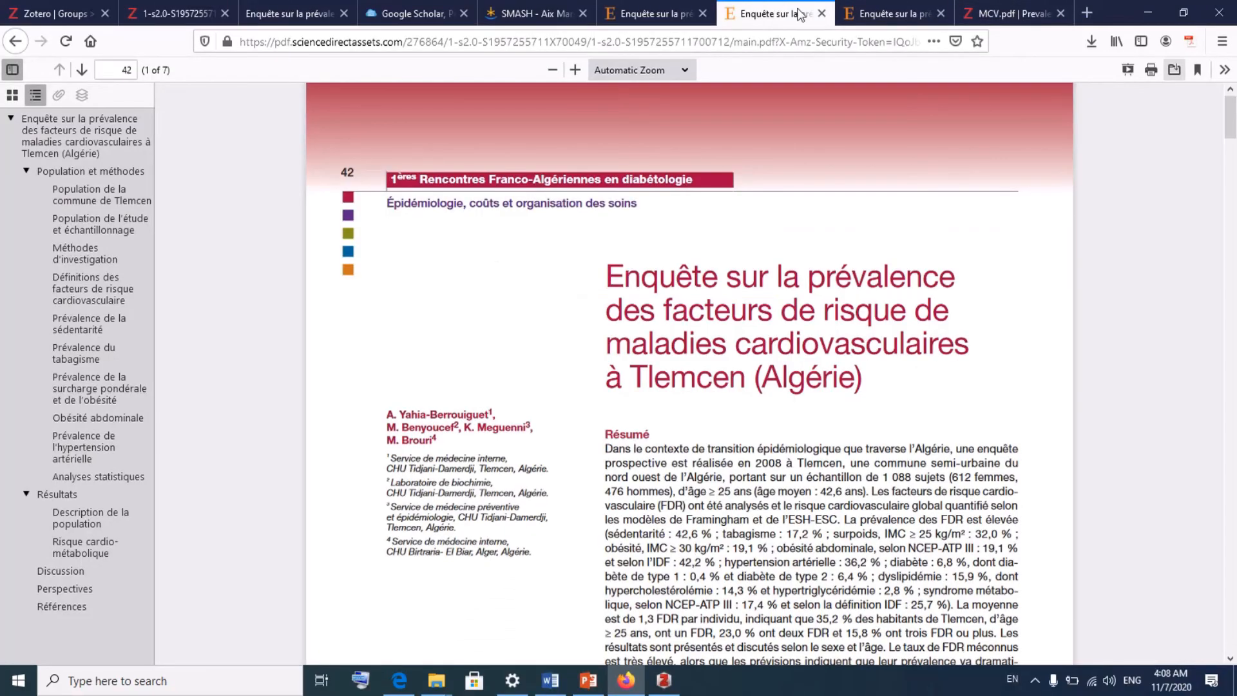
click(784, 42)
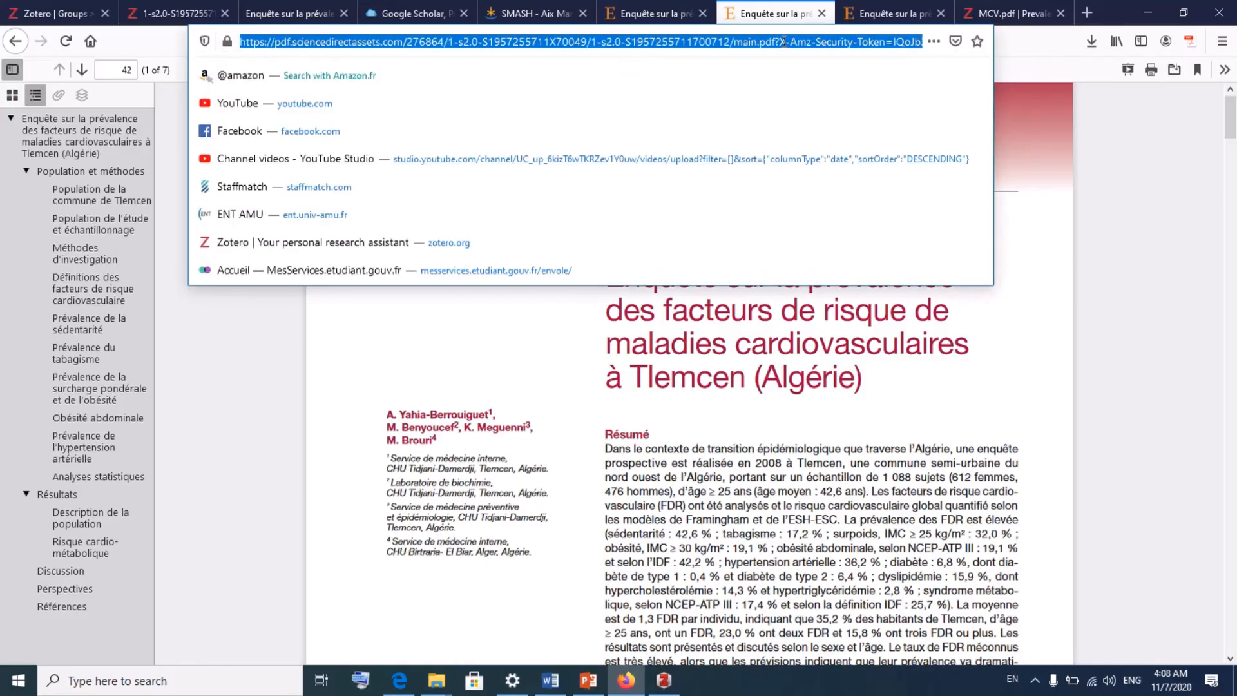
right_click(784, 42)
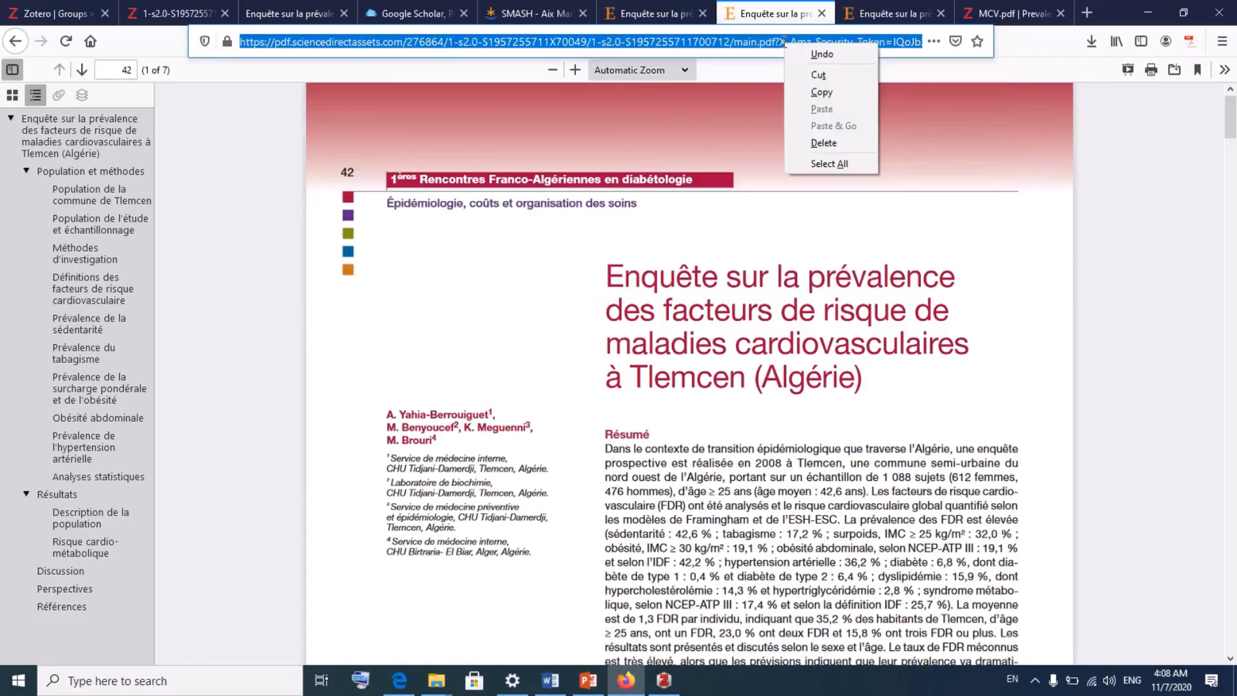
click(822, 92)
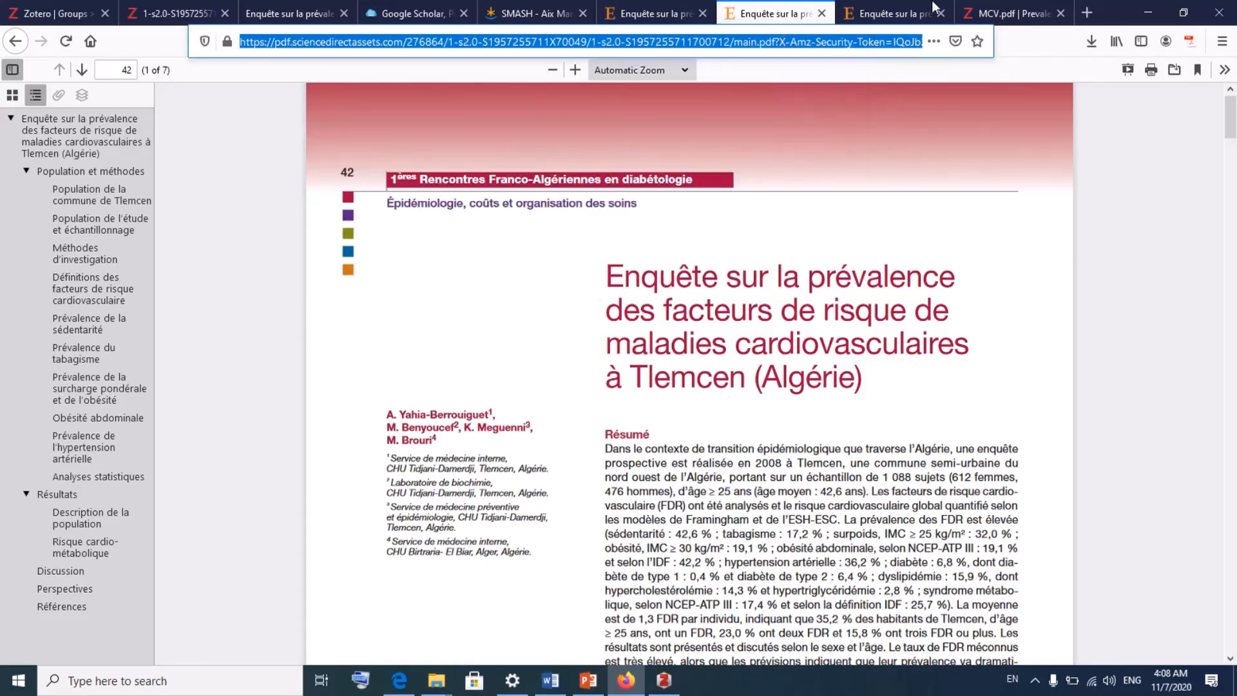
click(192, 6)
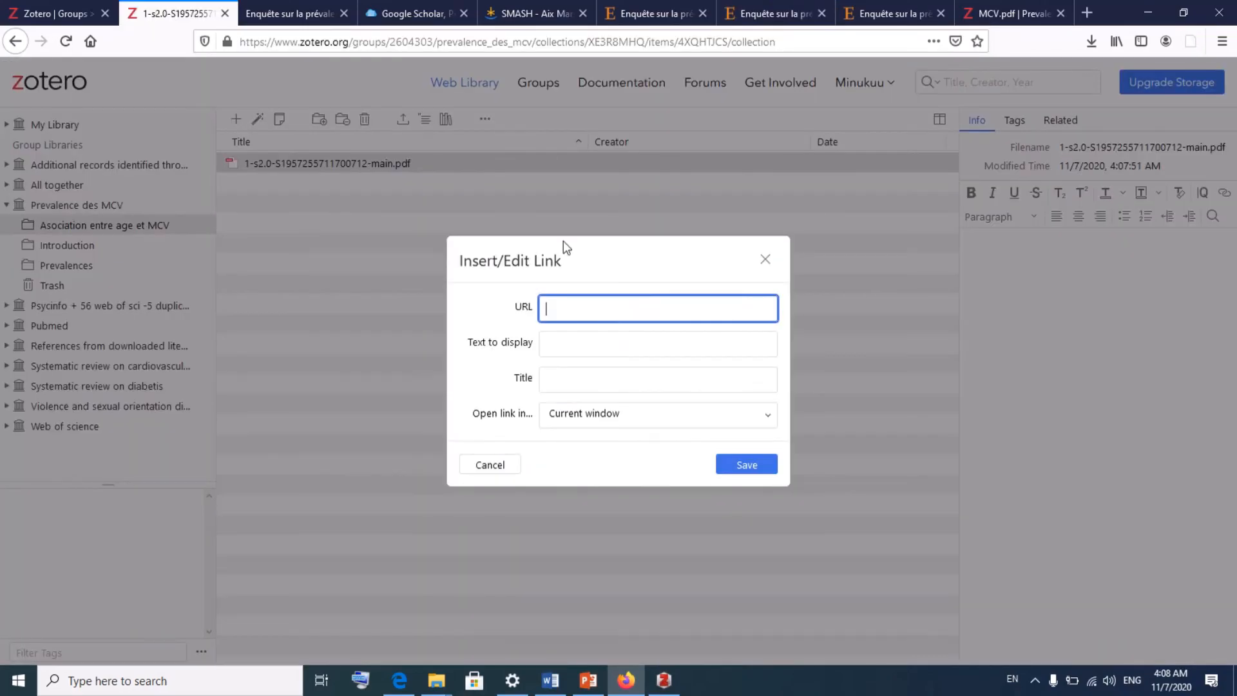
right_click(652, 311)
click(695, 377)
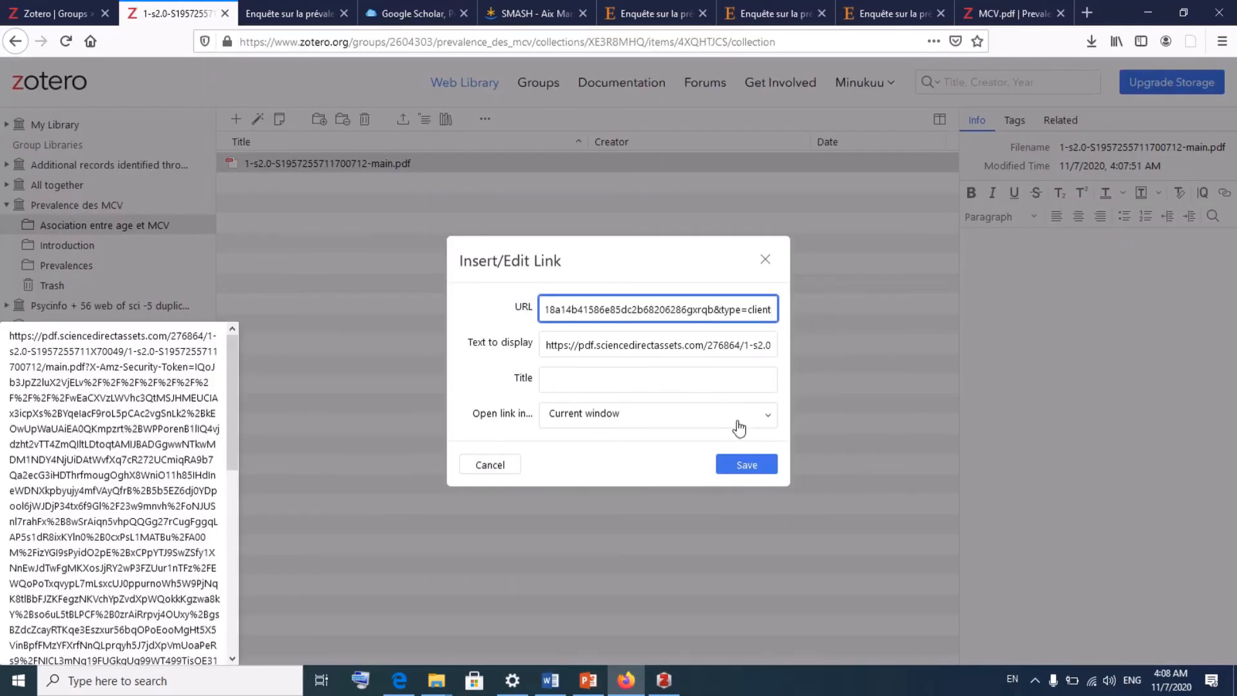
click(747, 466)
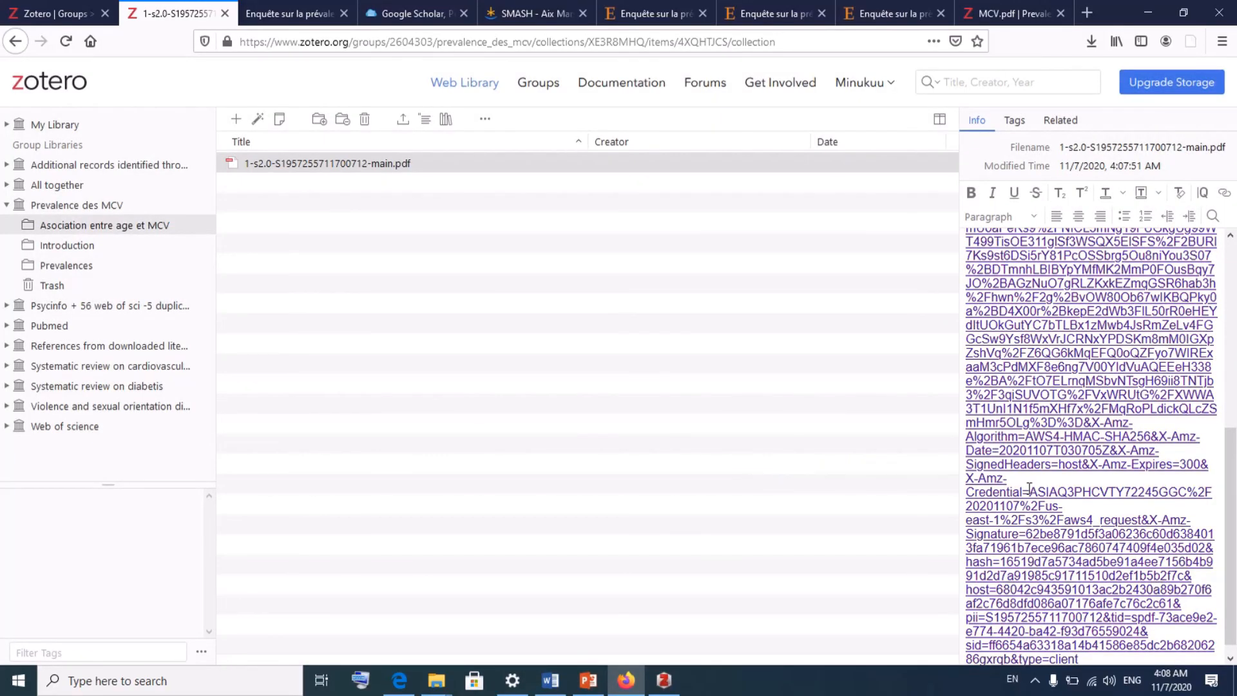
- Review the saved link, reopening and closing the link form and glancing at the Related pane
drag(1233, 506, 1235, 614)
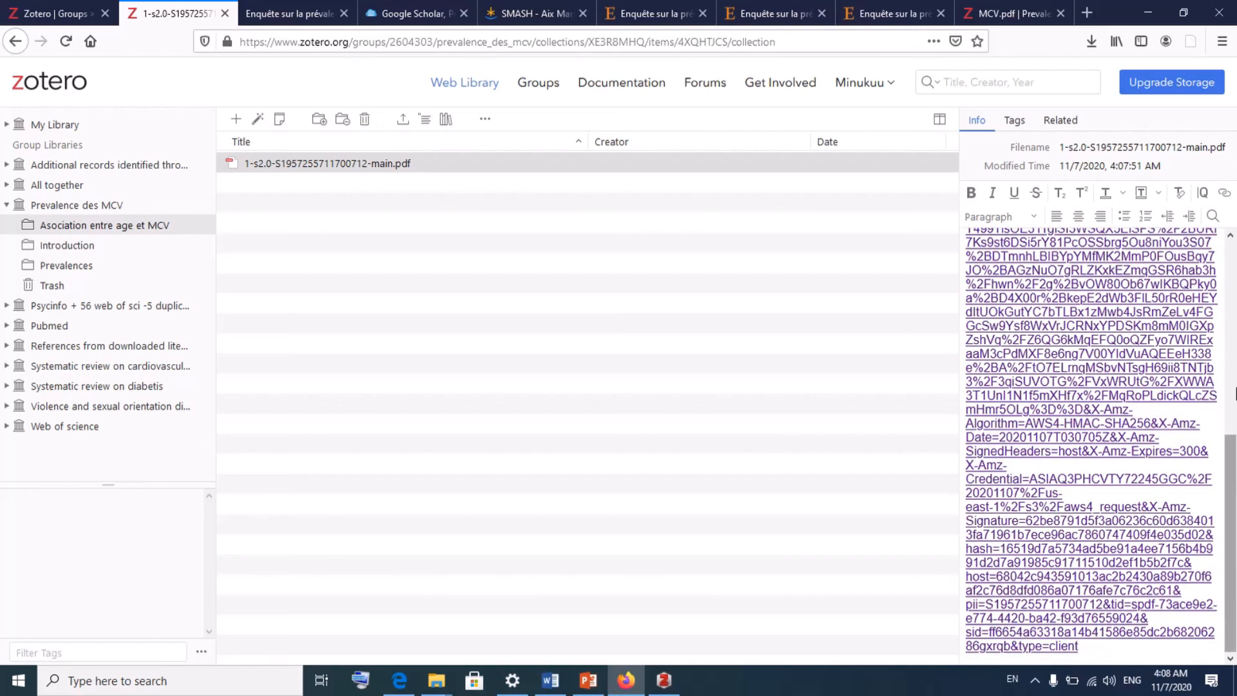
click(1224, 193)
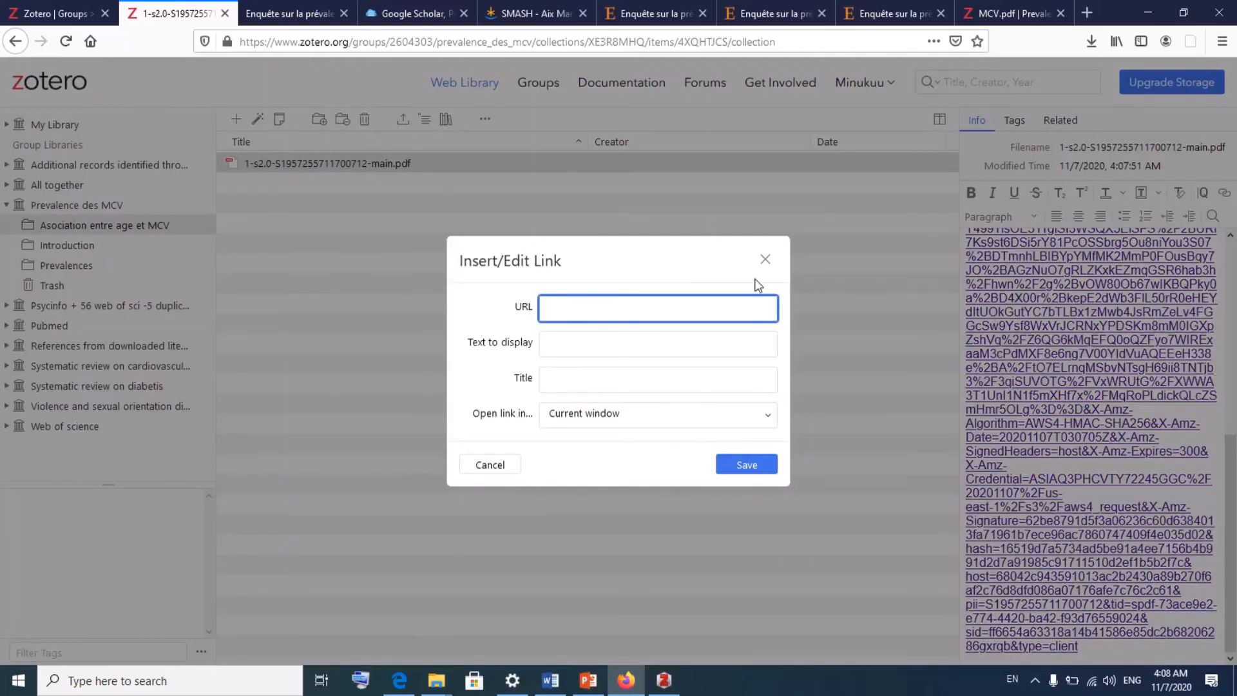
click(765, 259)
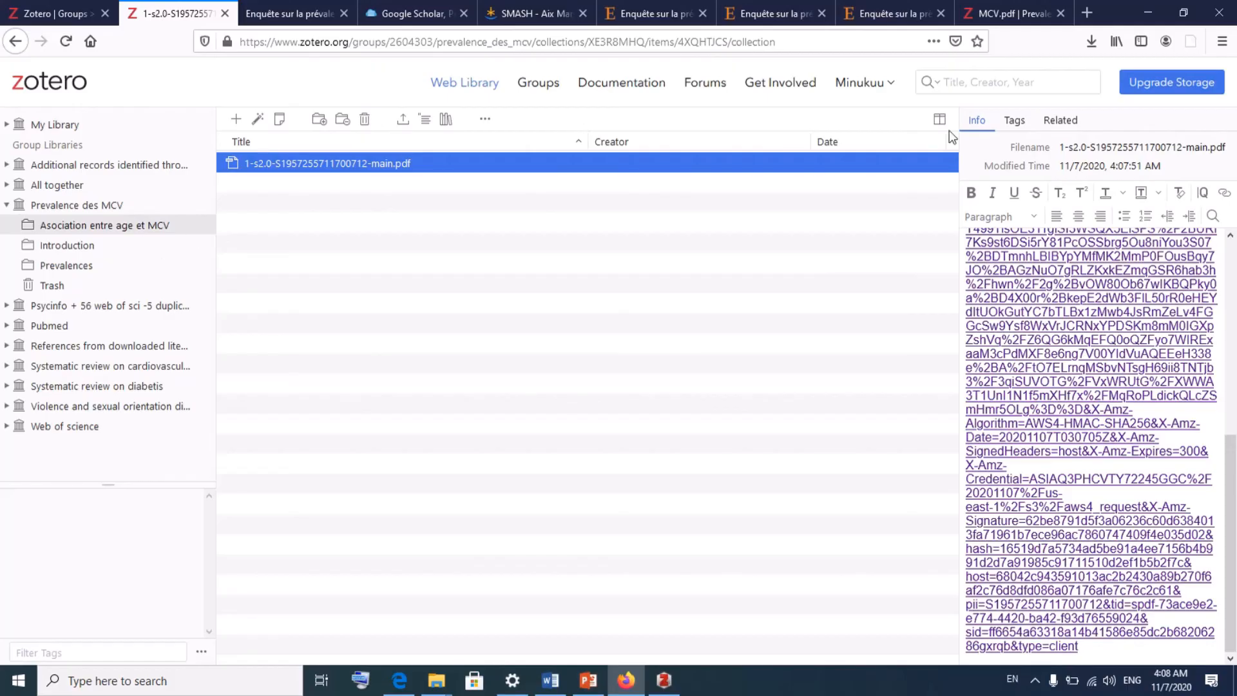
click(1062, 123)
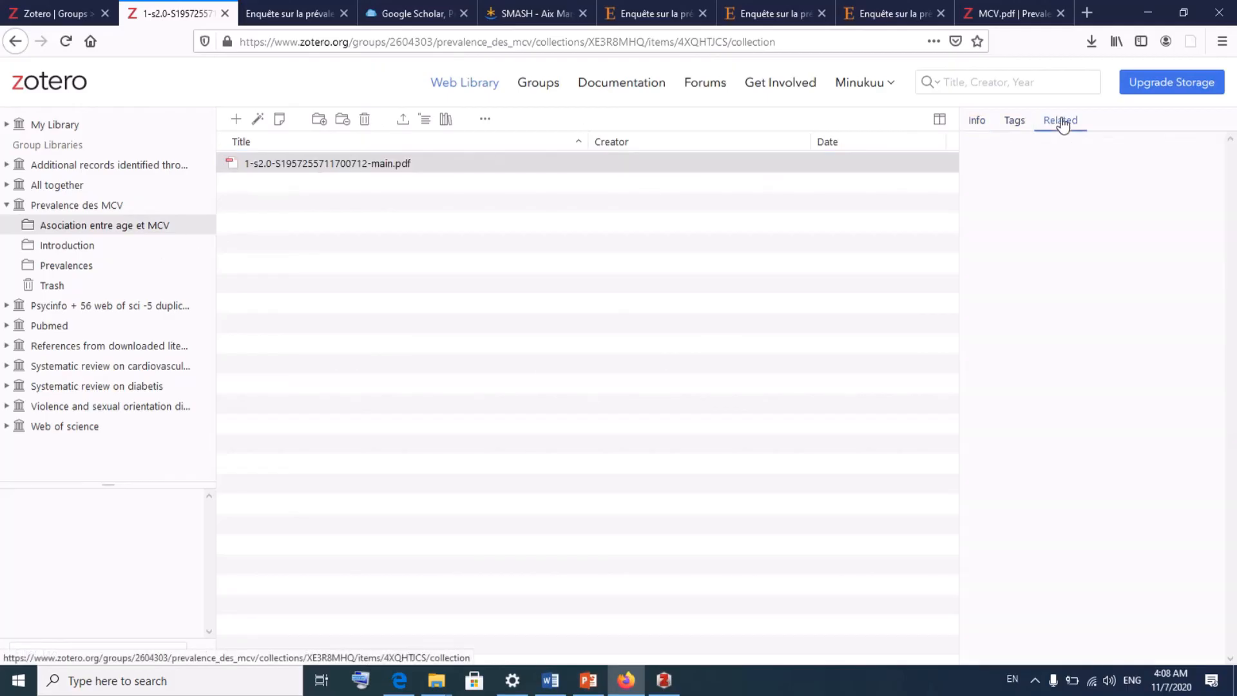
click(979, 122)
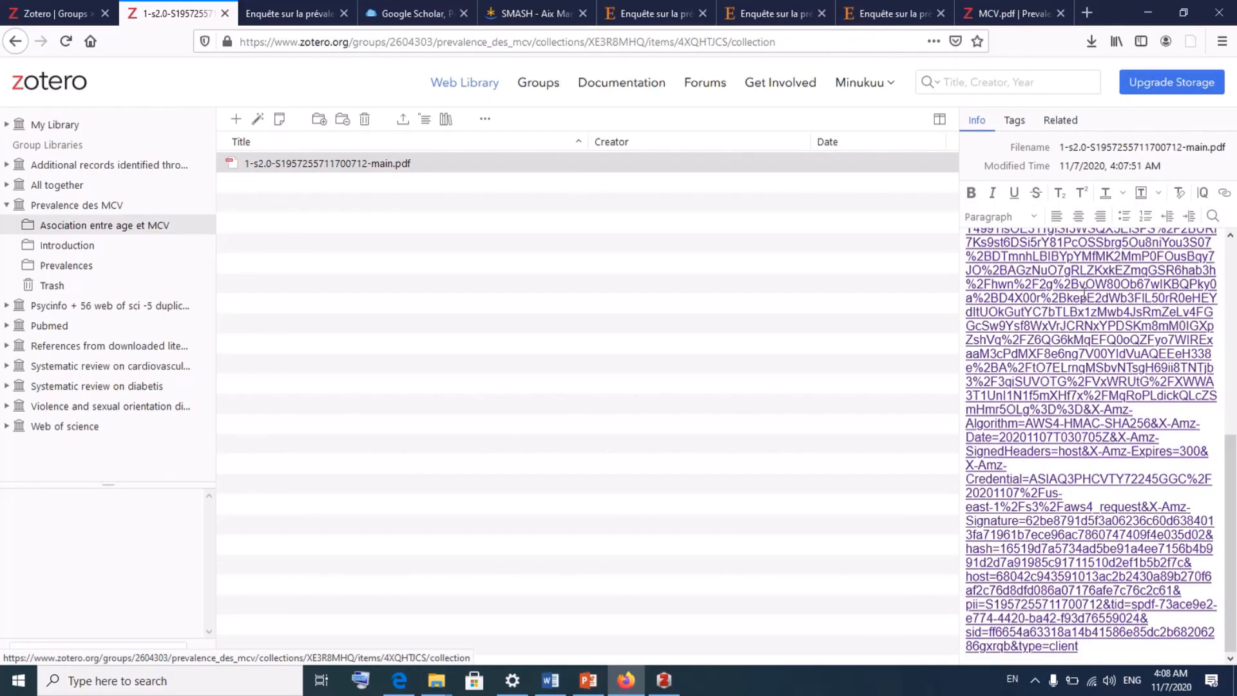
scroll(1104, 384, up, 10)
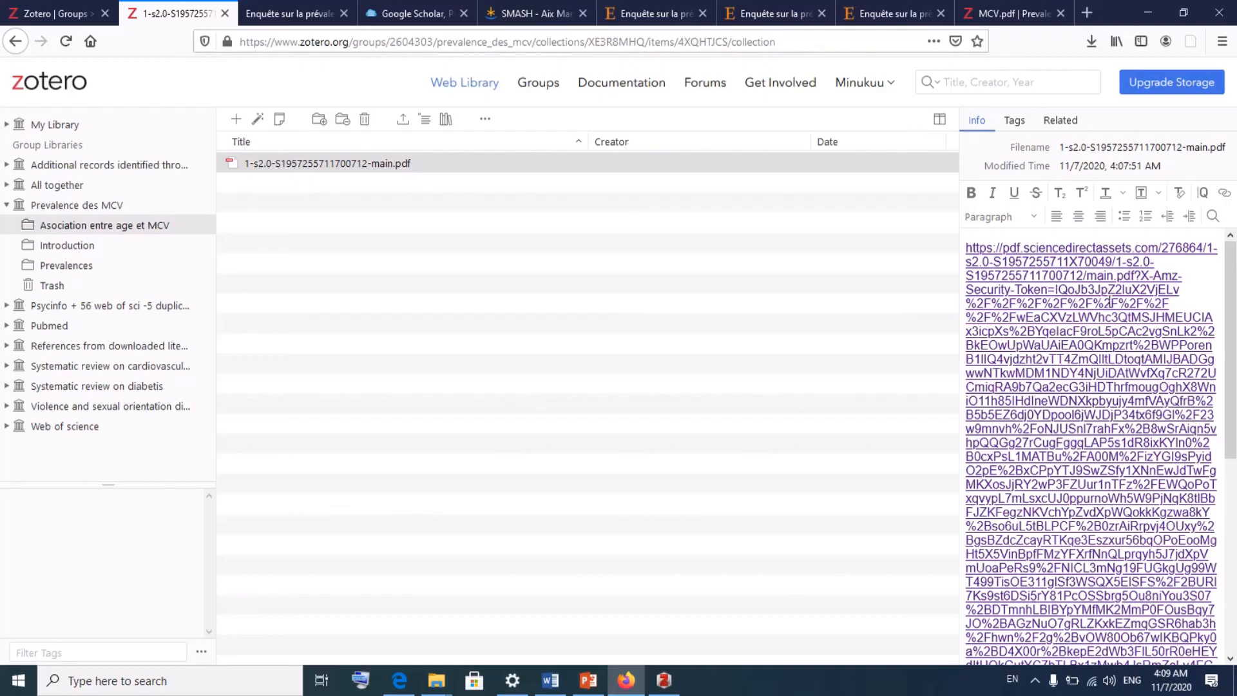
- Open the note's article link in a new tab, return to the Zotero tab, and restore down the browser
triple_click(1108, 301)
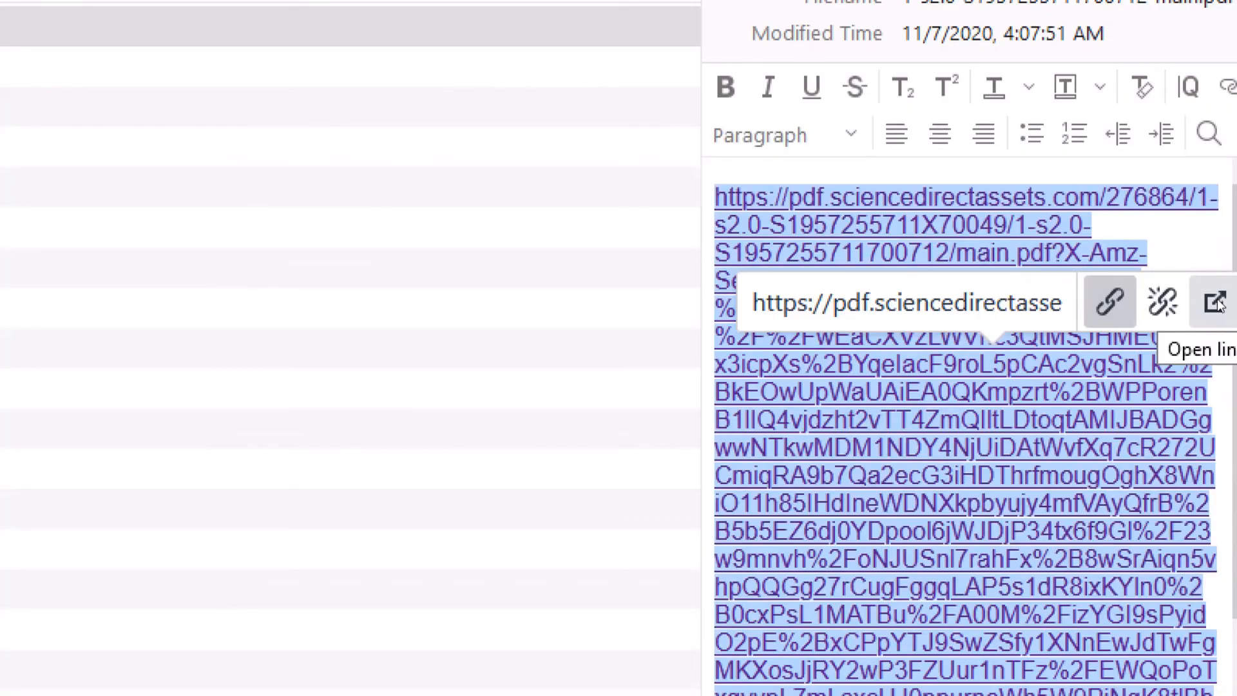
click(1217, 303)
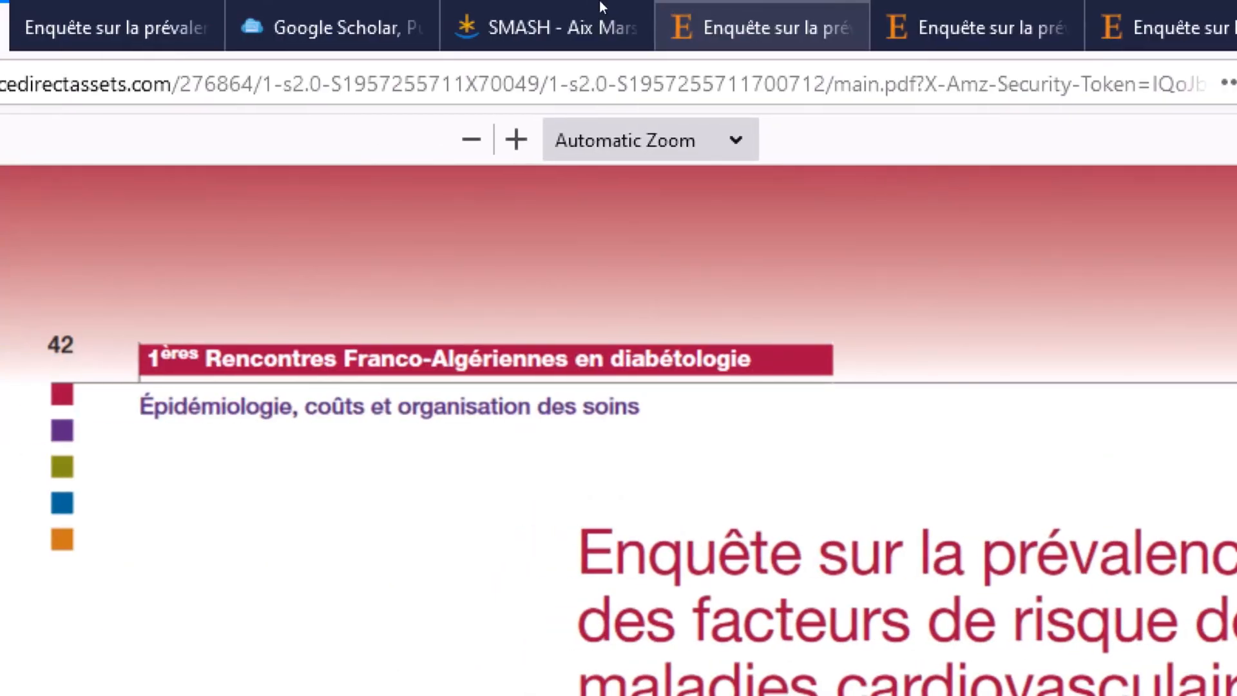
click(583, 2)
click(335, 4)
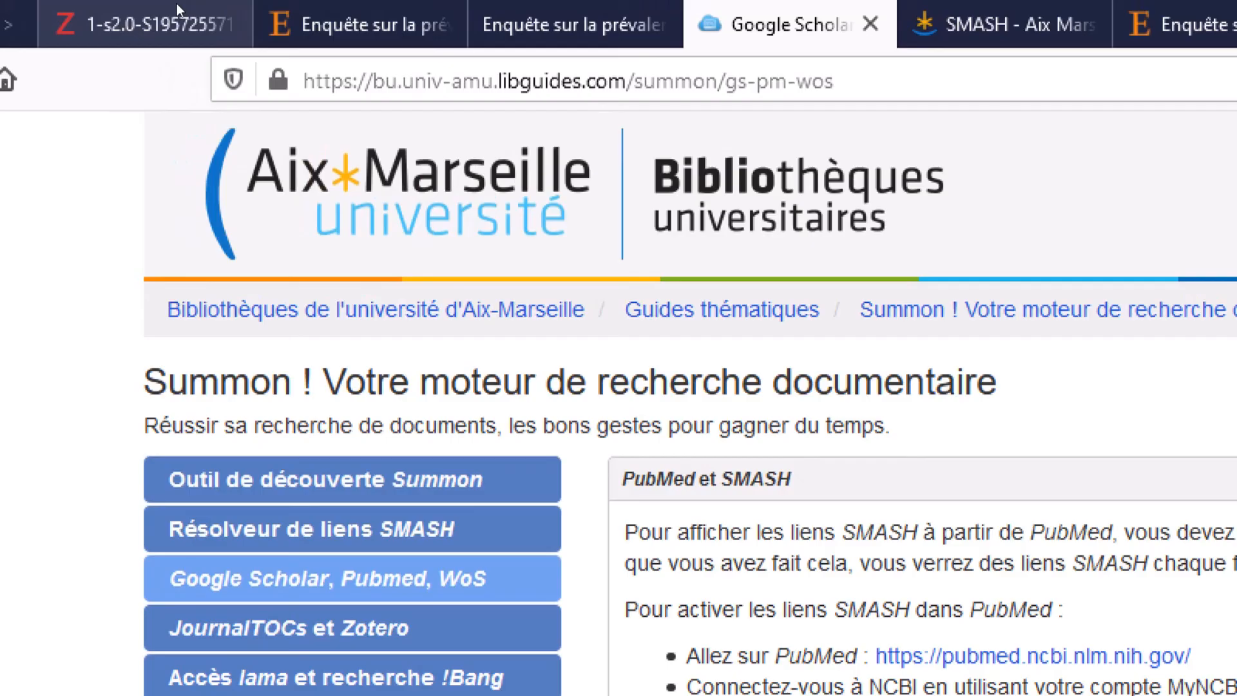
click(64, 26)
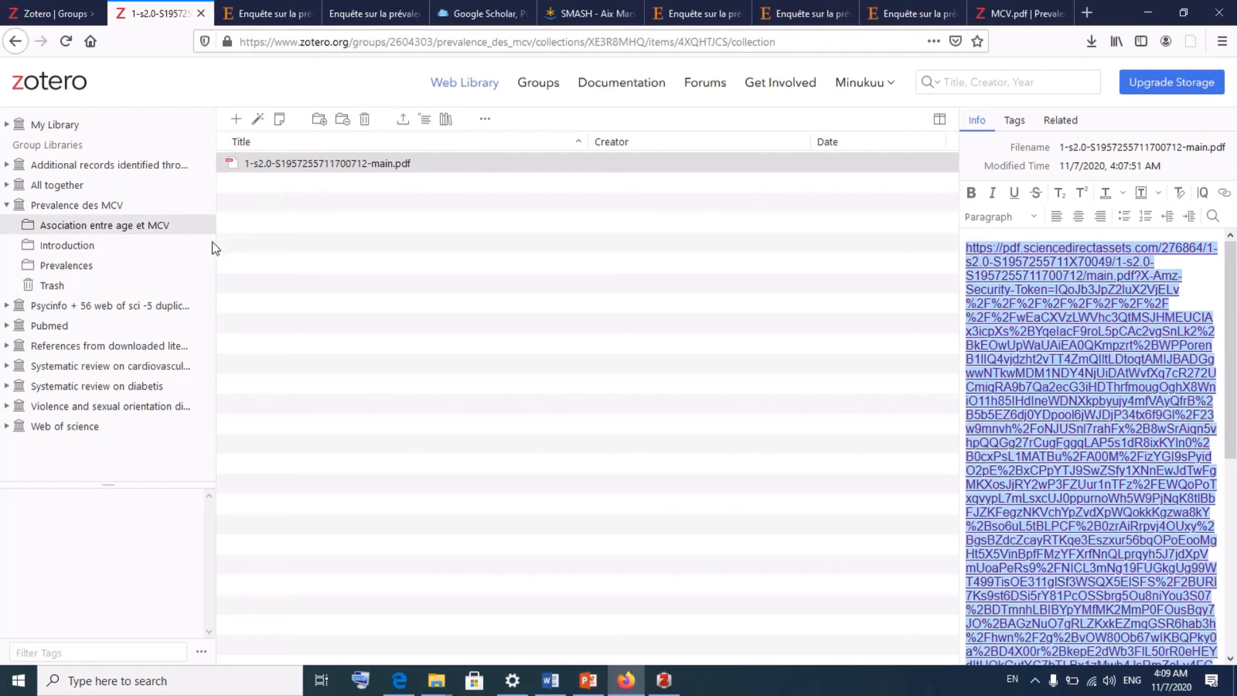
click(1186, 13)
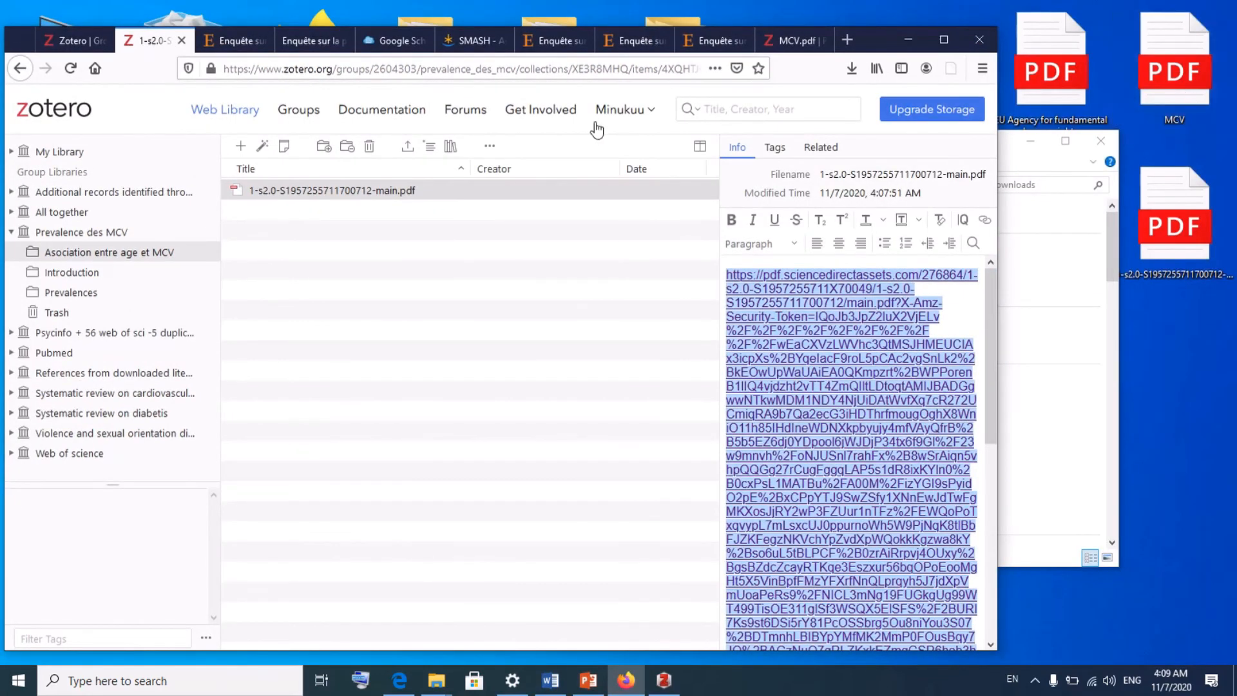
- Sync the Zotero desktop library and expand the Prevalence des MCV group
click(666, 681)
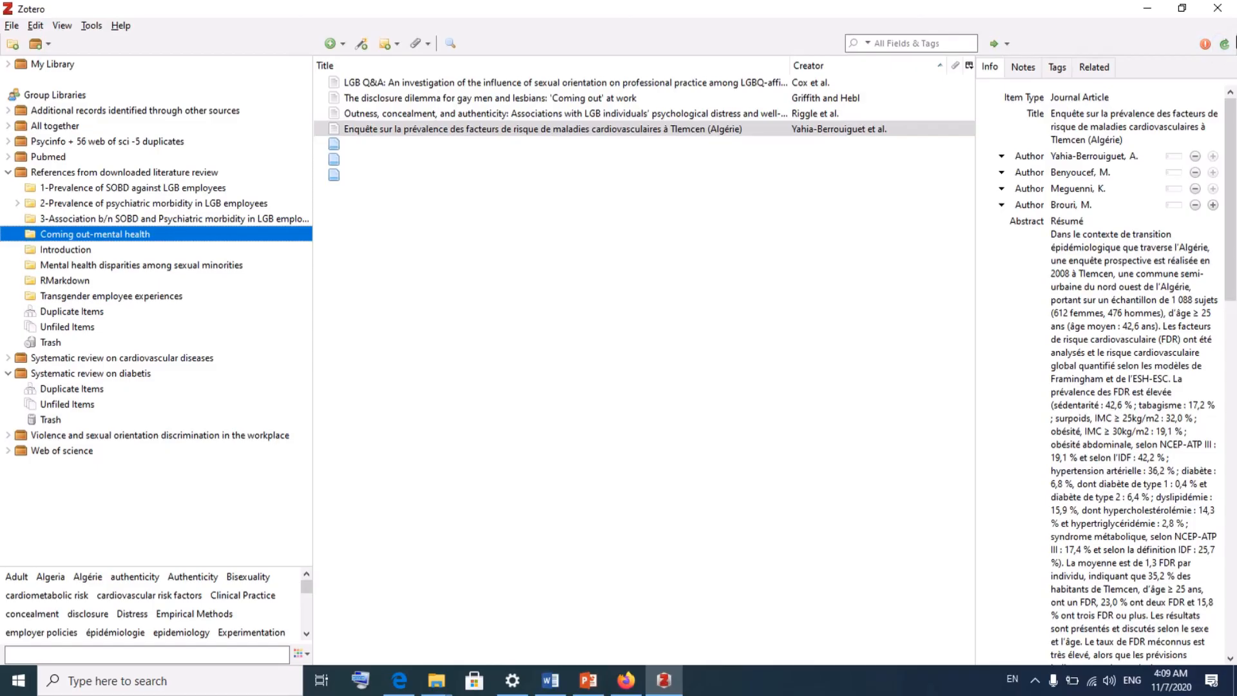
click(1227, 44)
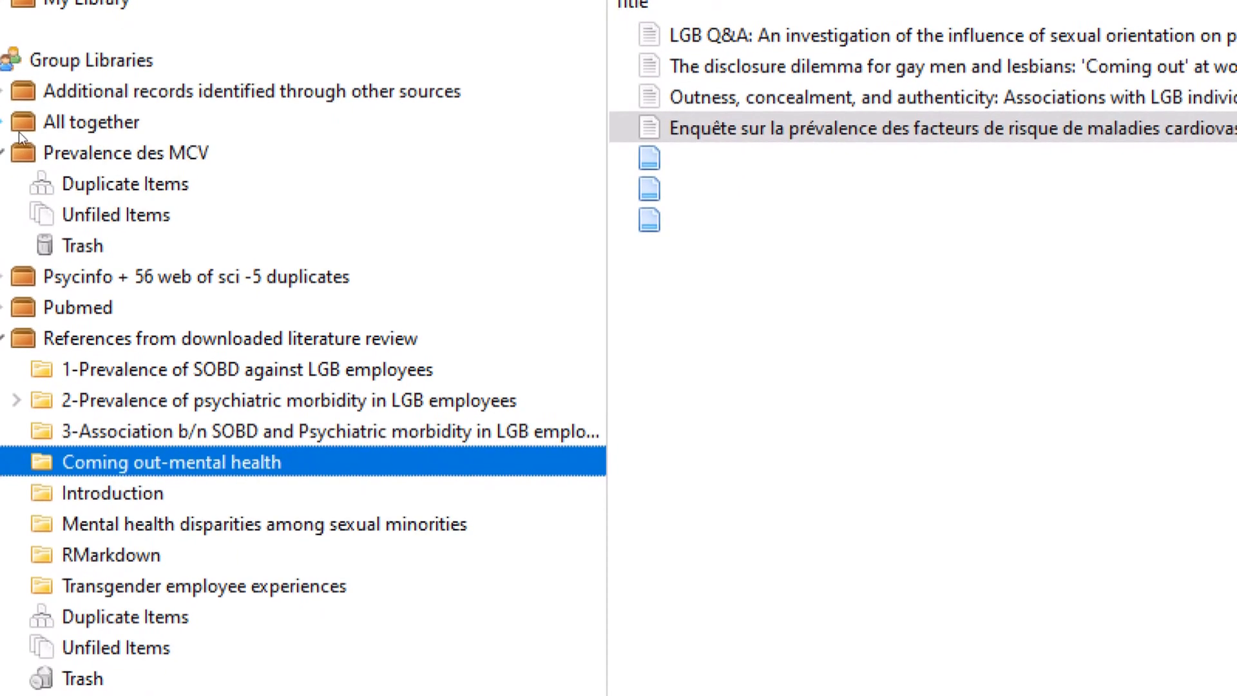
click(3, 143)
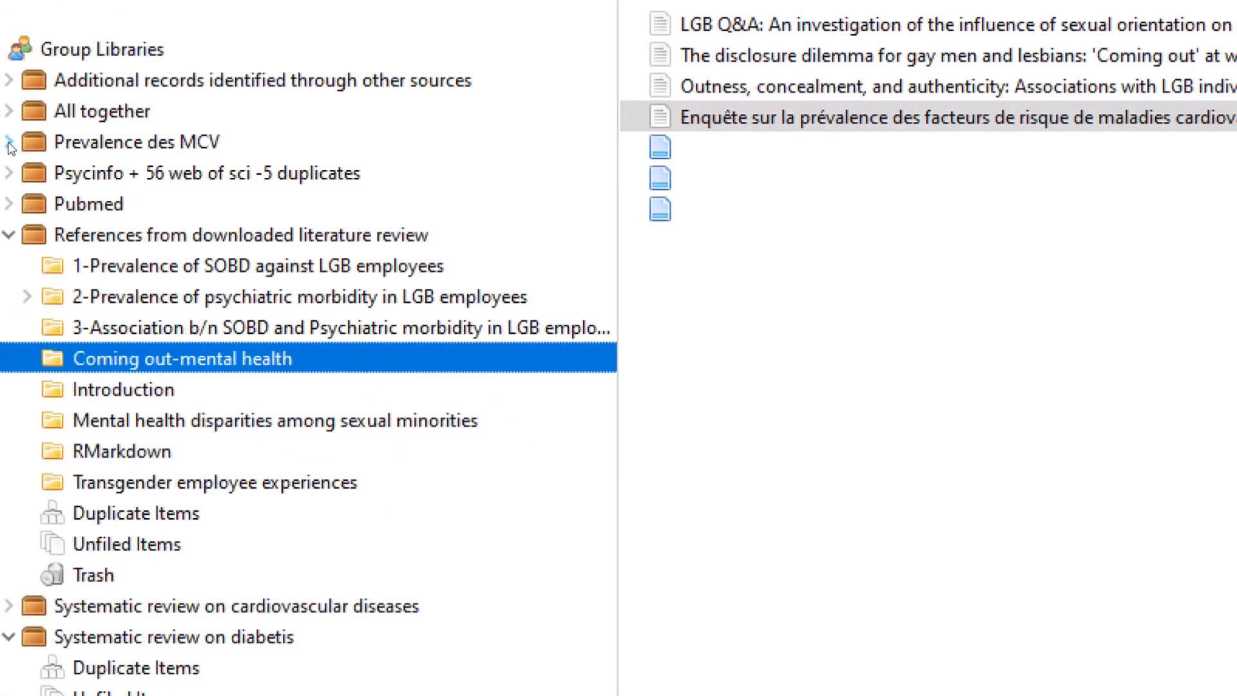
click(34, 143)
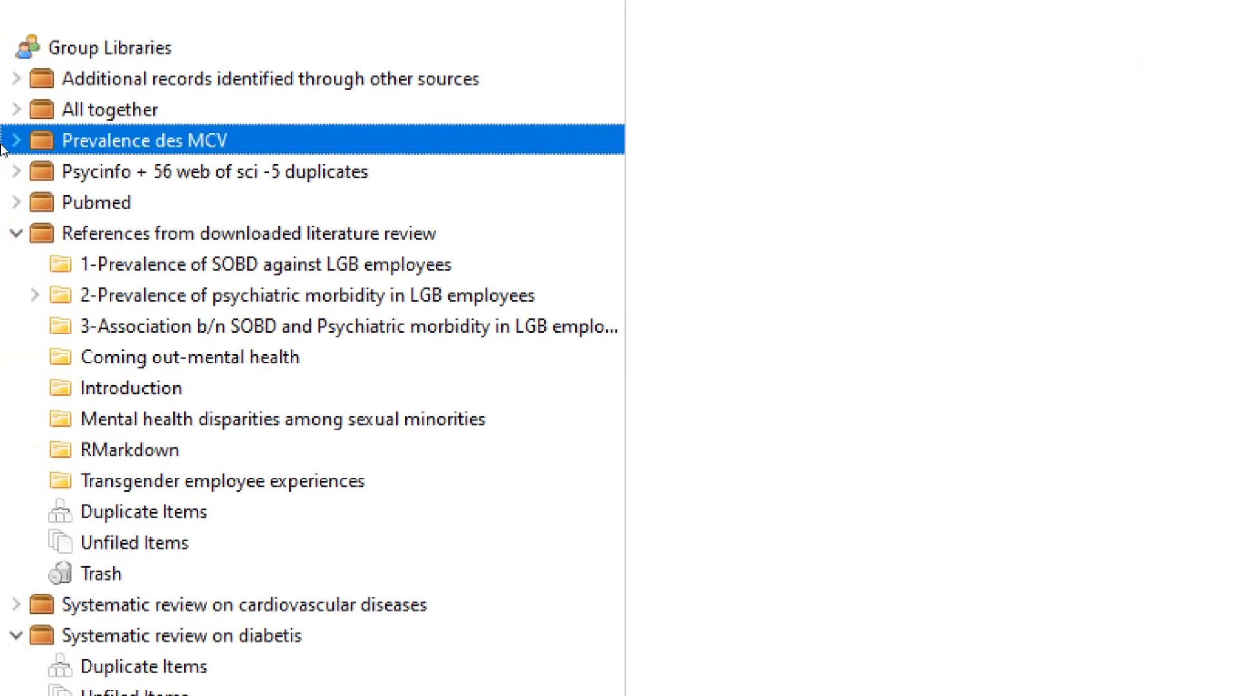
click(16, 143)
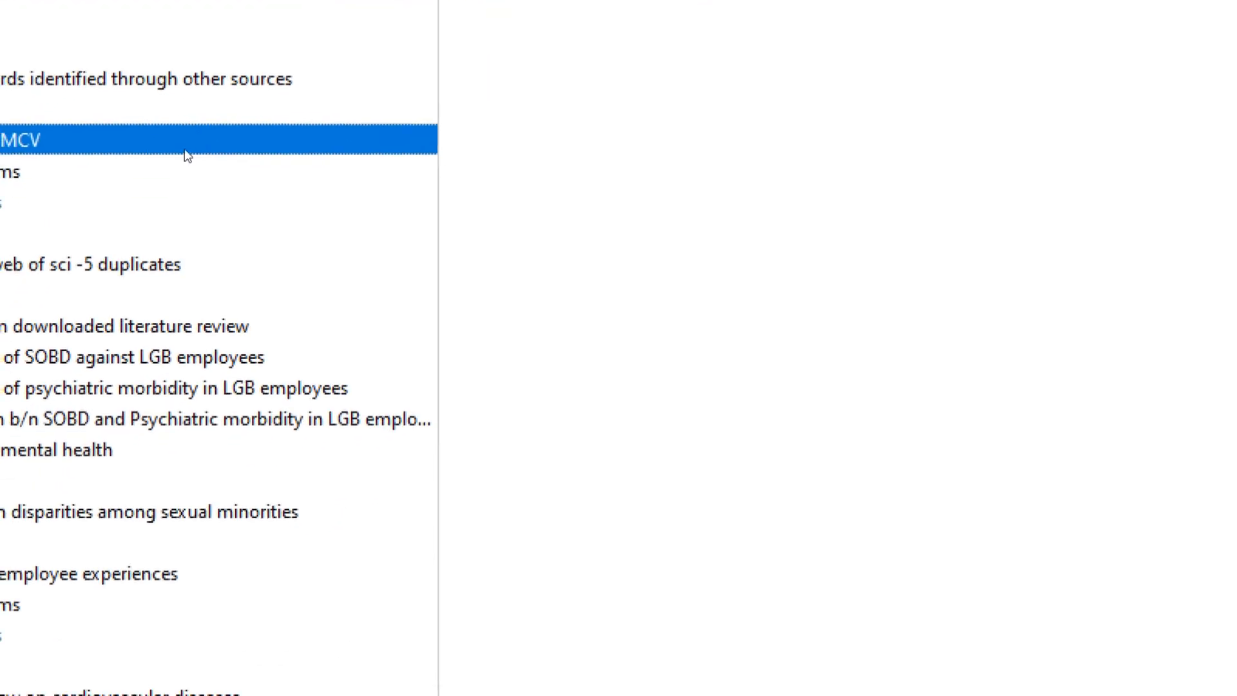
- Dismiss the Windows search panel, check the item's attachments, and open the Introduction collection
key(super+s)
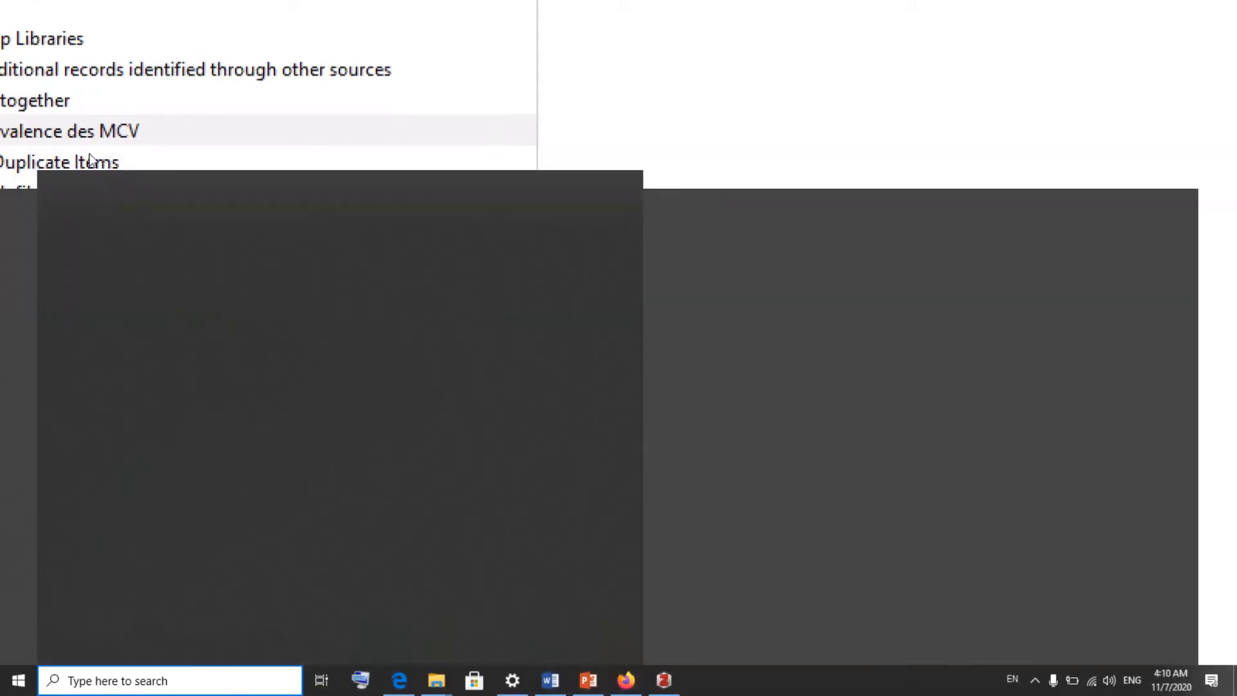
click(97, 151)
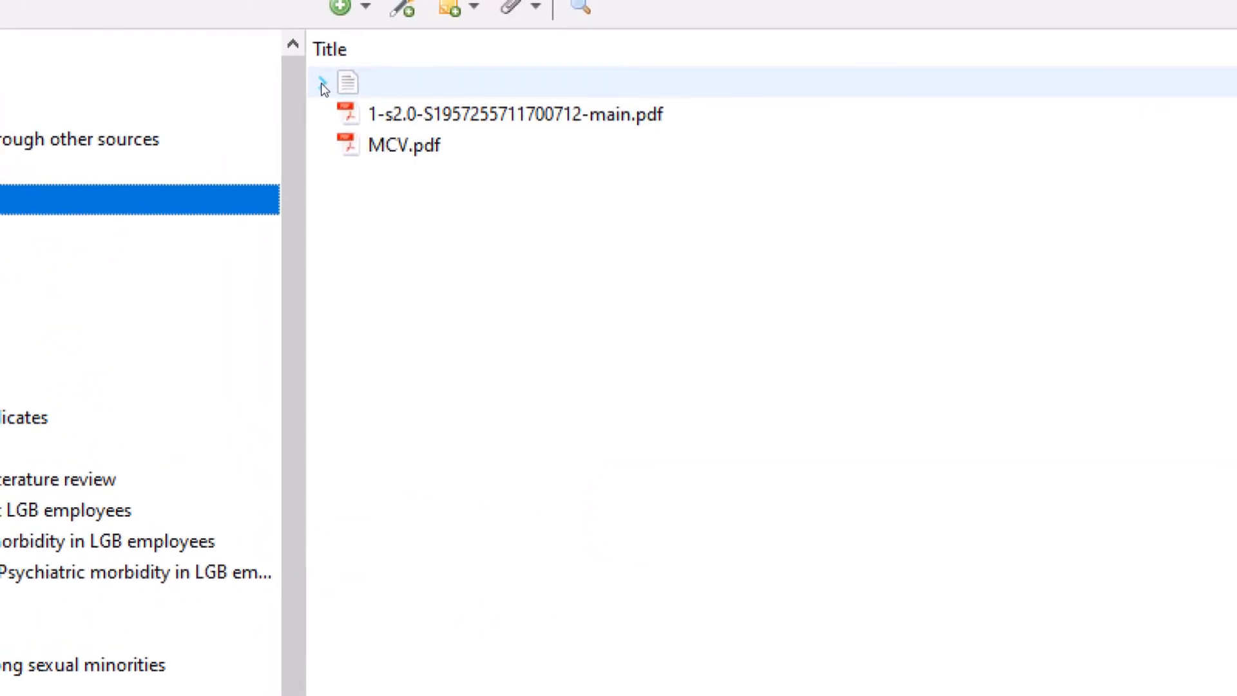
click(323, 84)
click(322, 84)
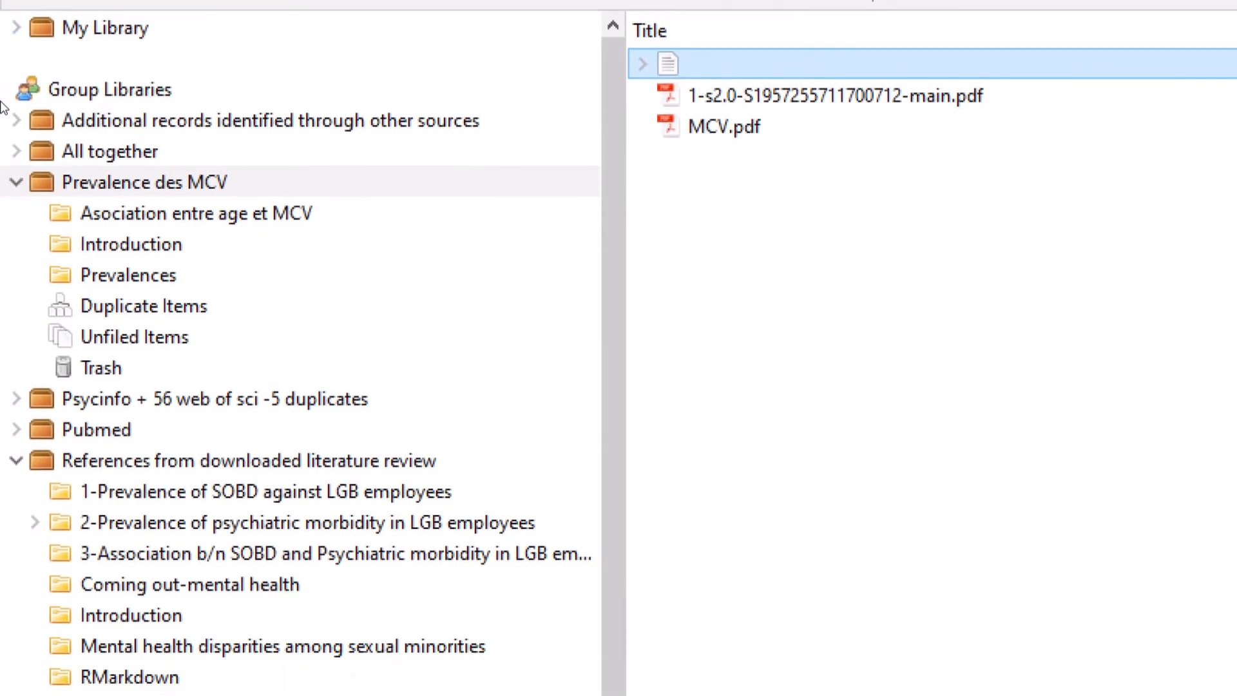
click(34, 174)
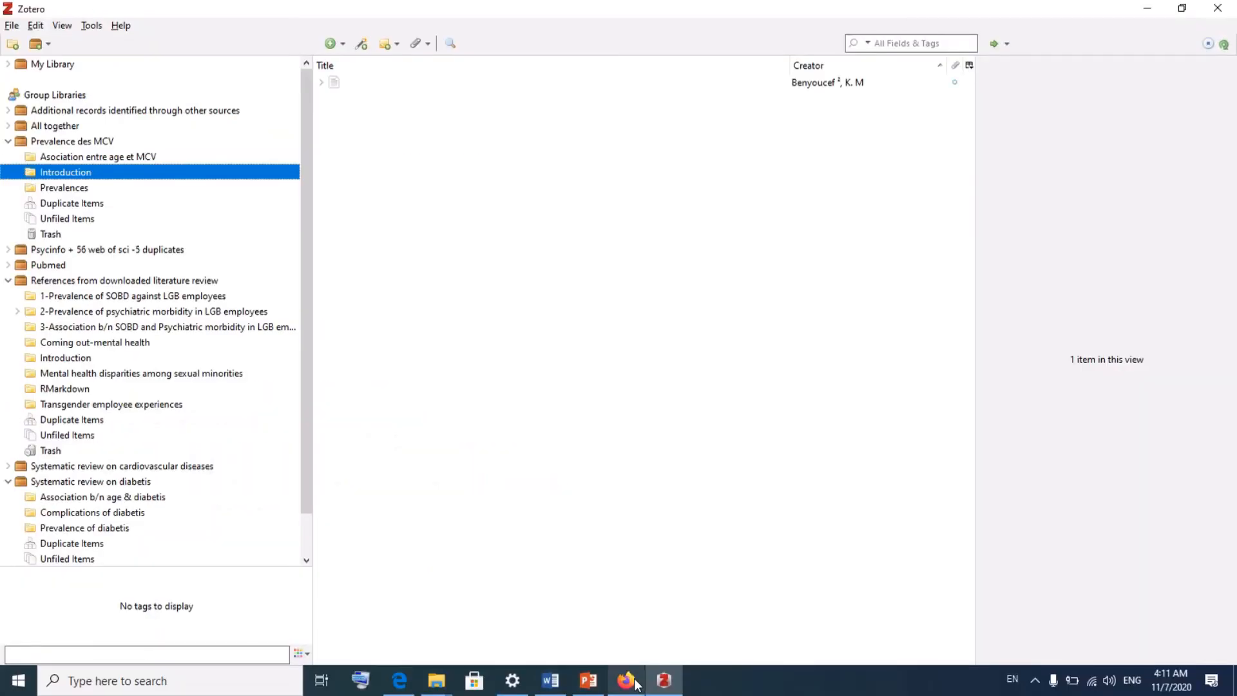
- Save the article PDF open in Firefox to Zotero as main.pdf, then expand it in Zotero
click(626, 680)
click(710, 38)
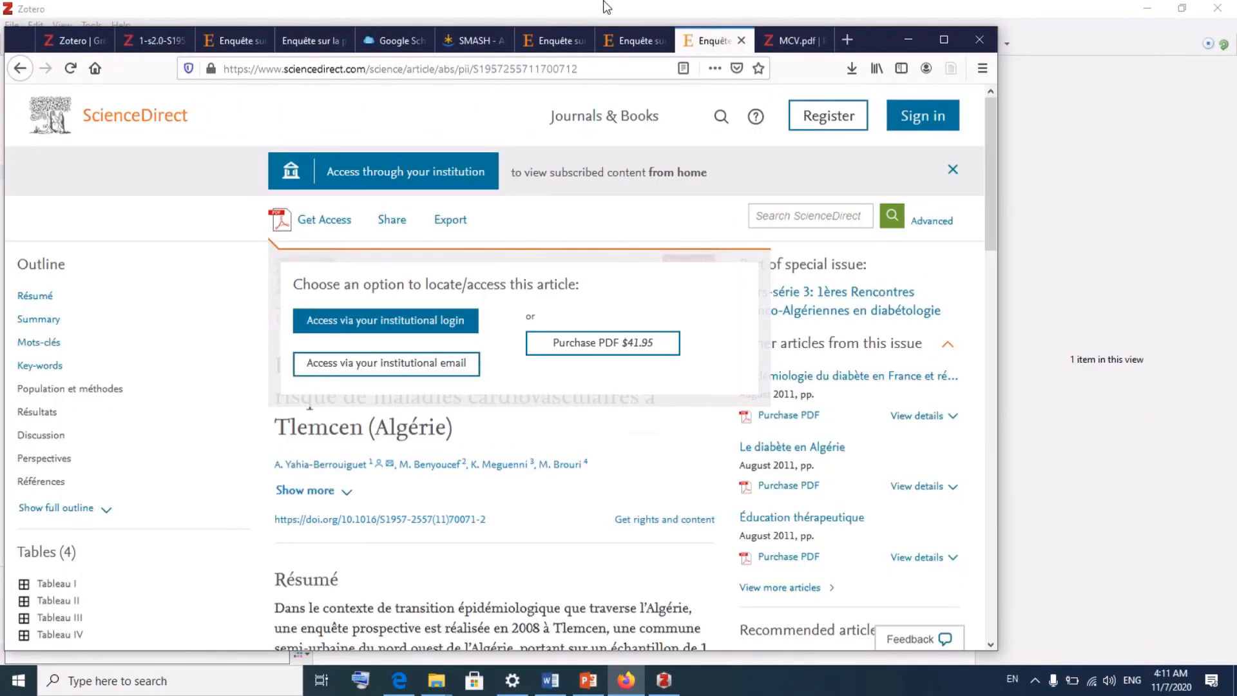
click(626, 40)
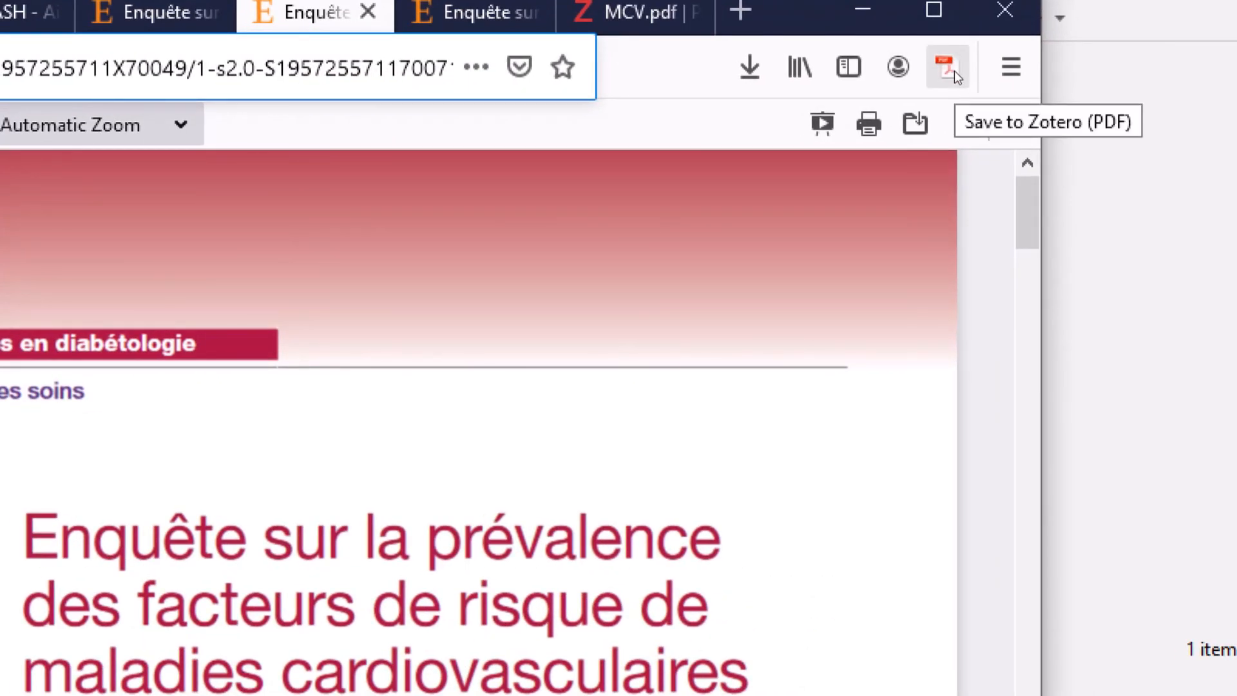
click(955, 72)
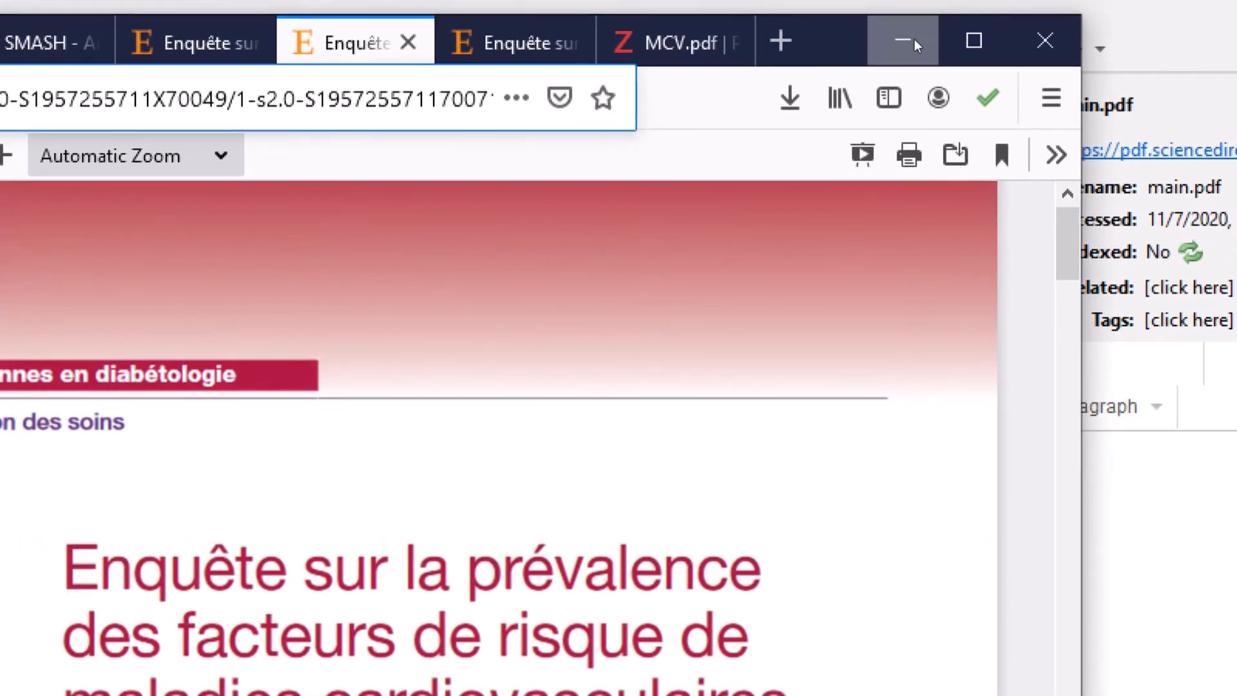
click(904, 40)
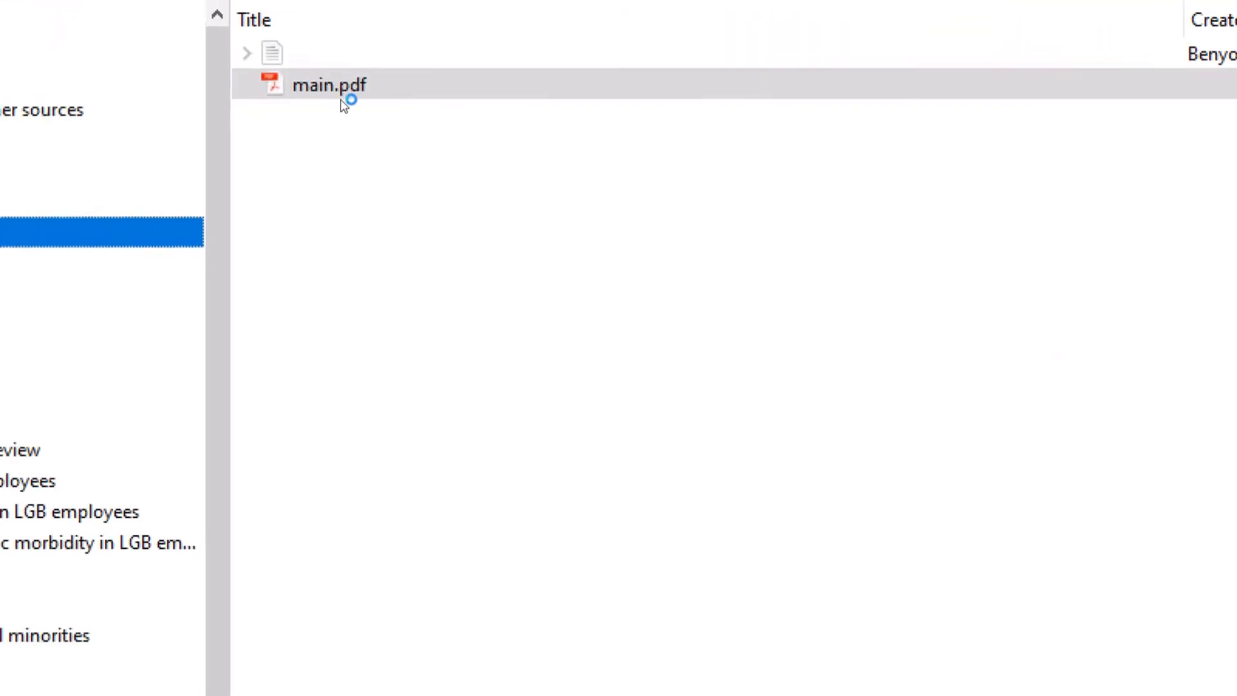
click(247, 54)
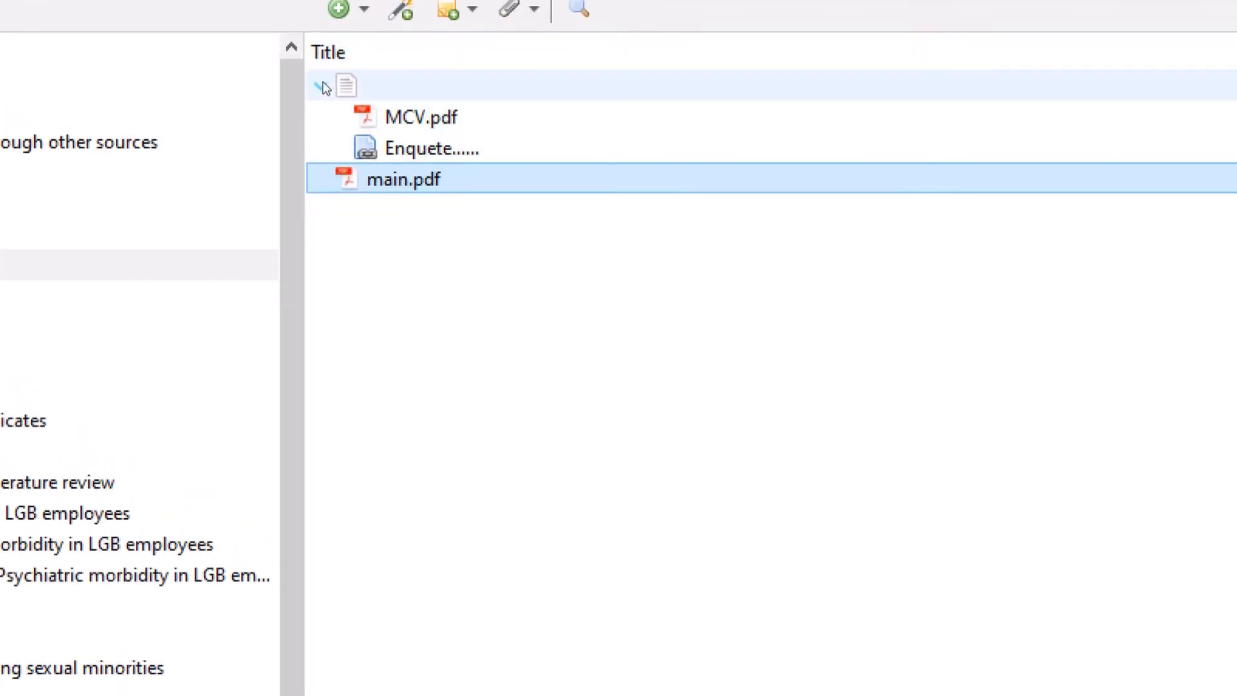
- Collapse the parent item's attachment list in the Introduction collection
click(323, 85)
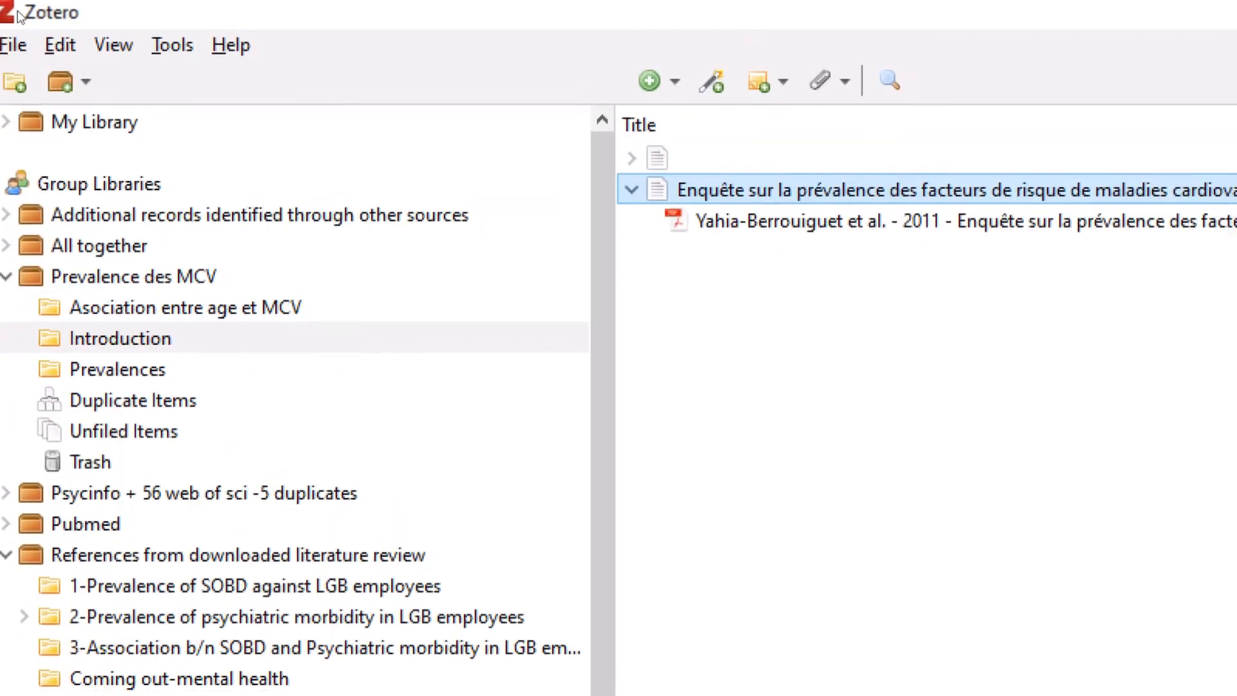
- Unlink the Zotero account under Sync preferences so the login fields are empty, then close Preferences
click(36, 26)
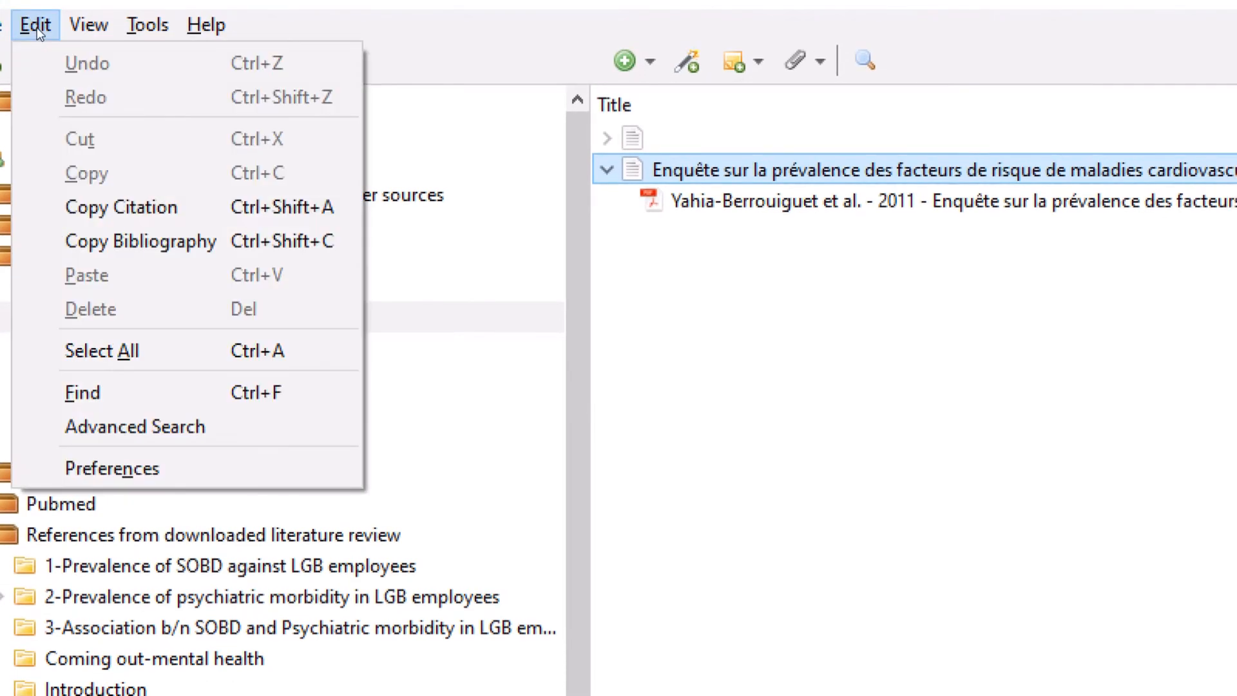
click(36, 26)
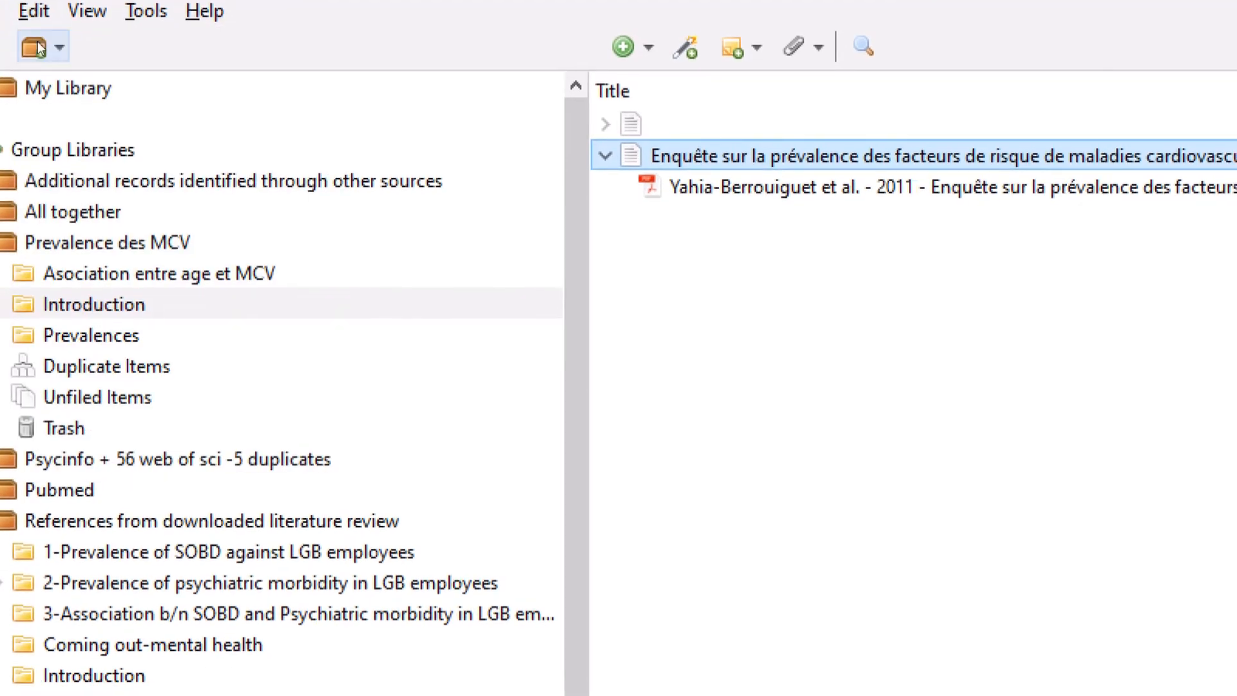
click(36, 26)
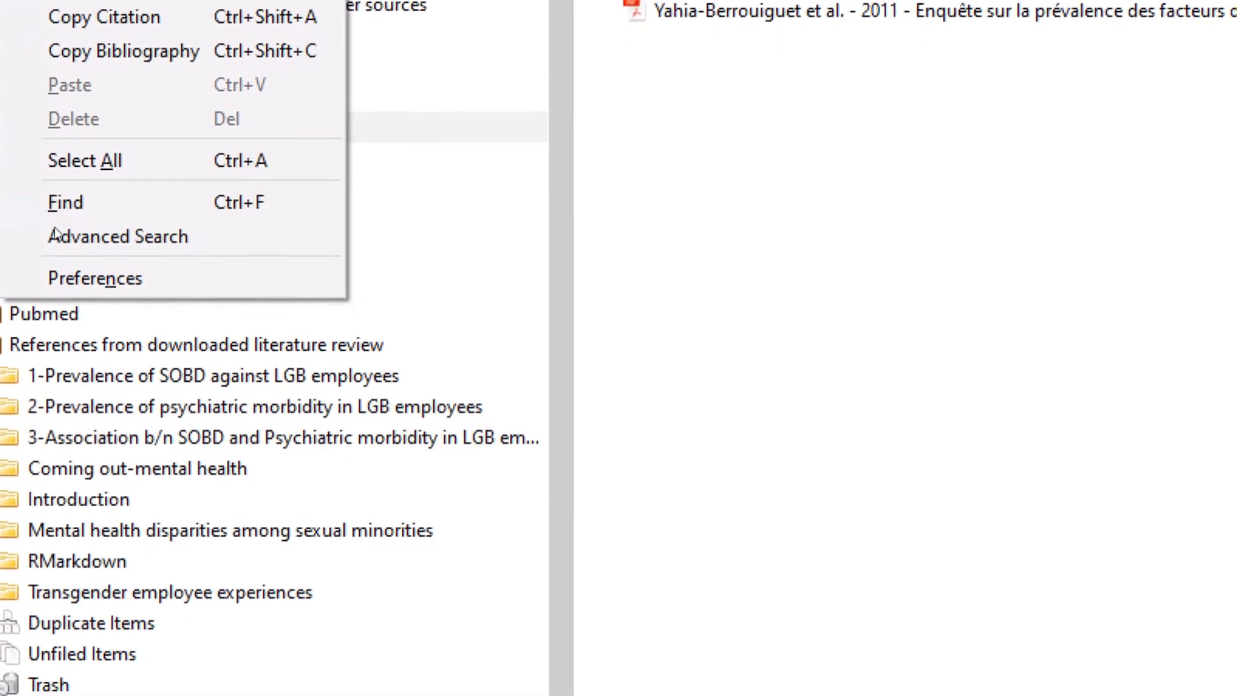
click(57, 244)
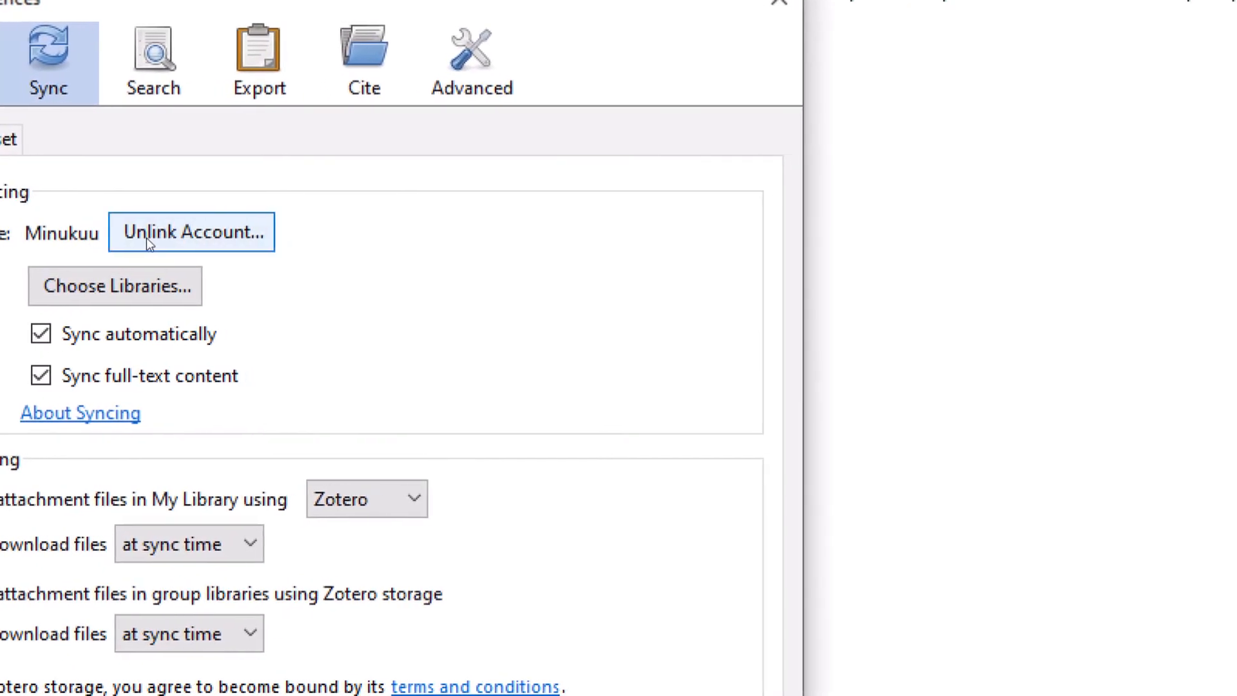
click(147, 244)
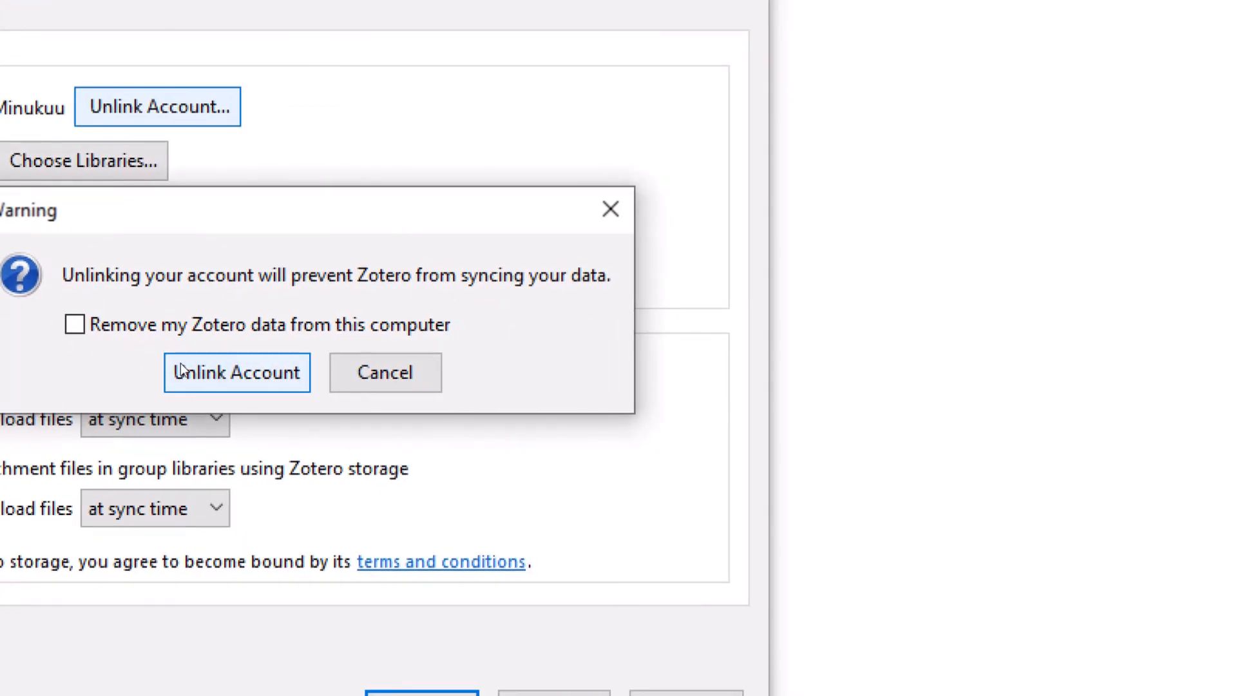
click(182, 372)
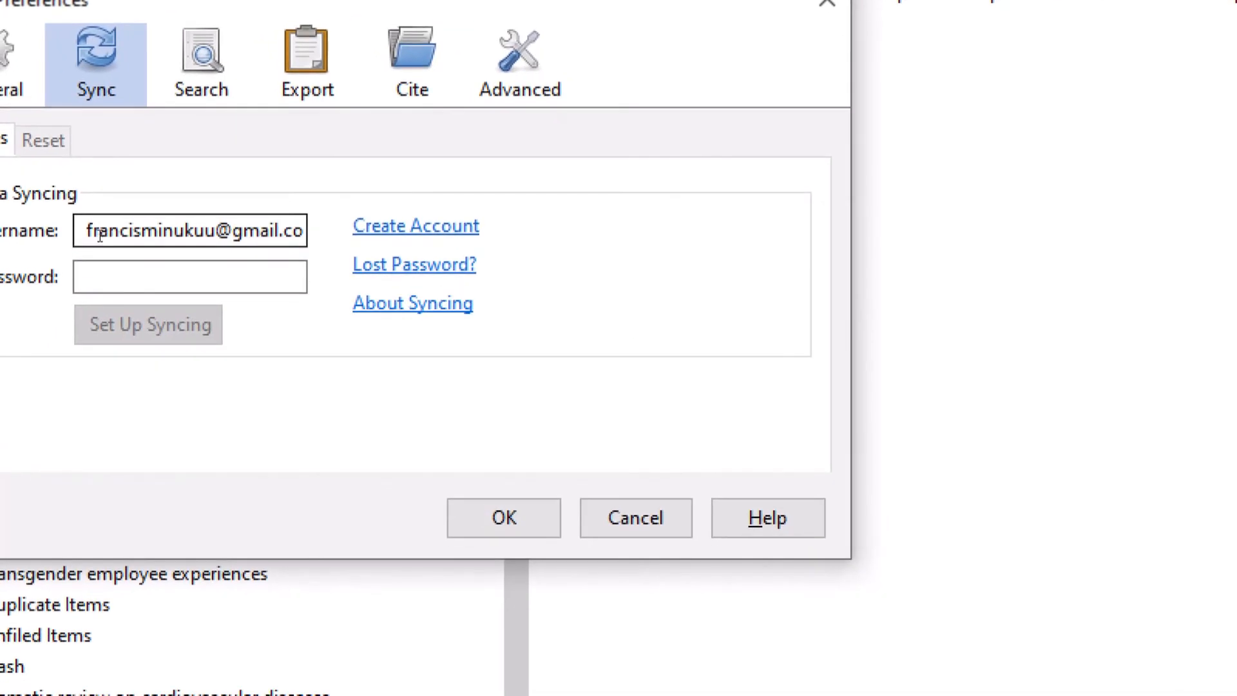
click(97, 277)
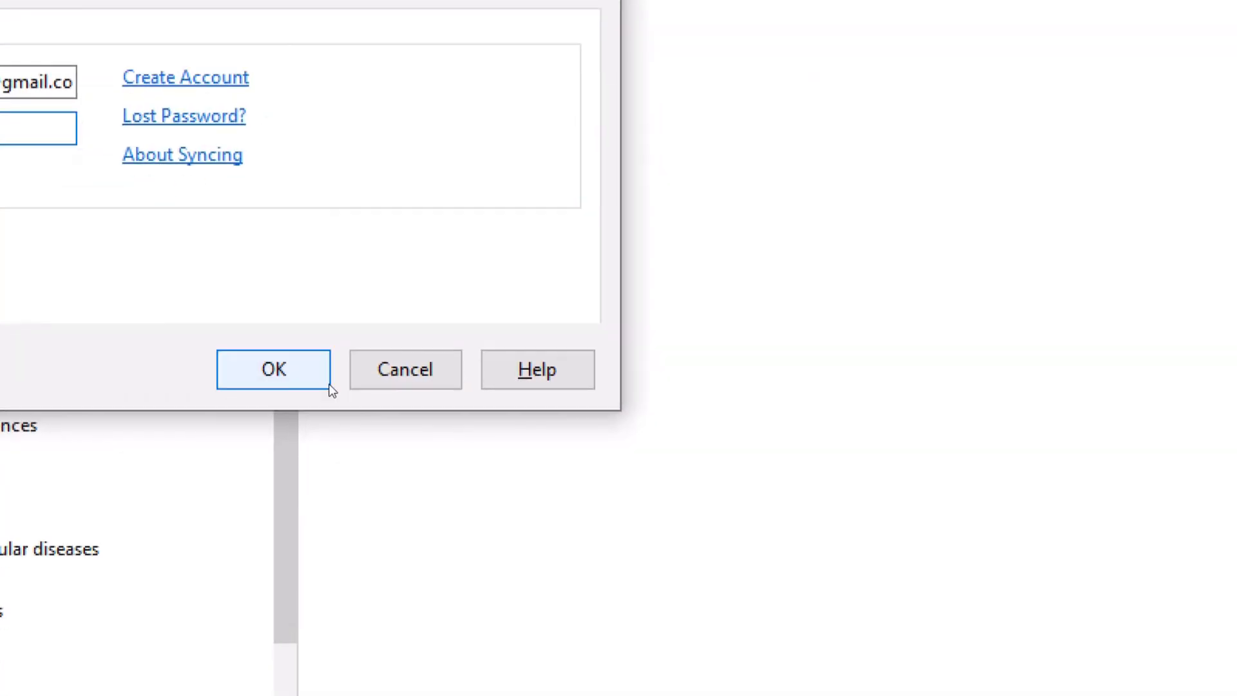
click(408, 370)
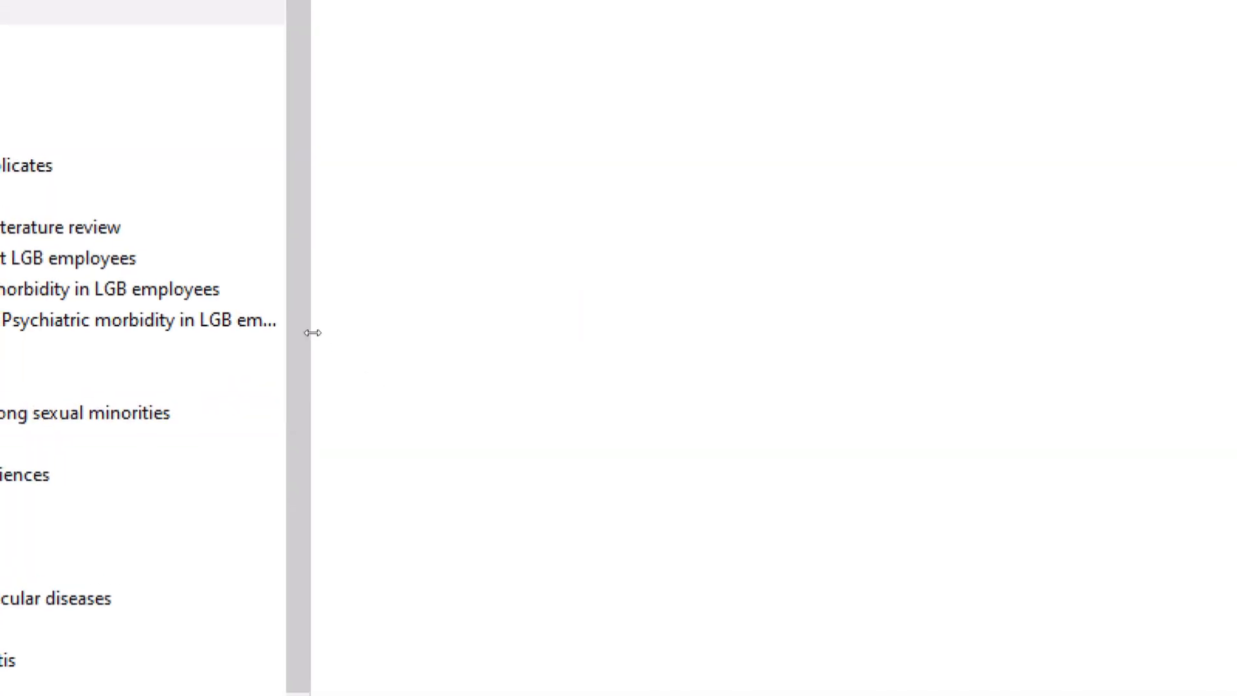